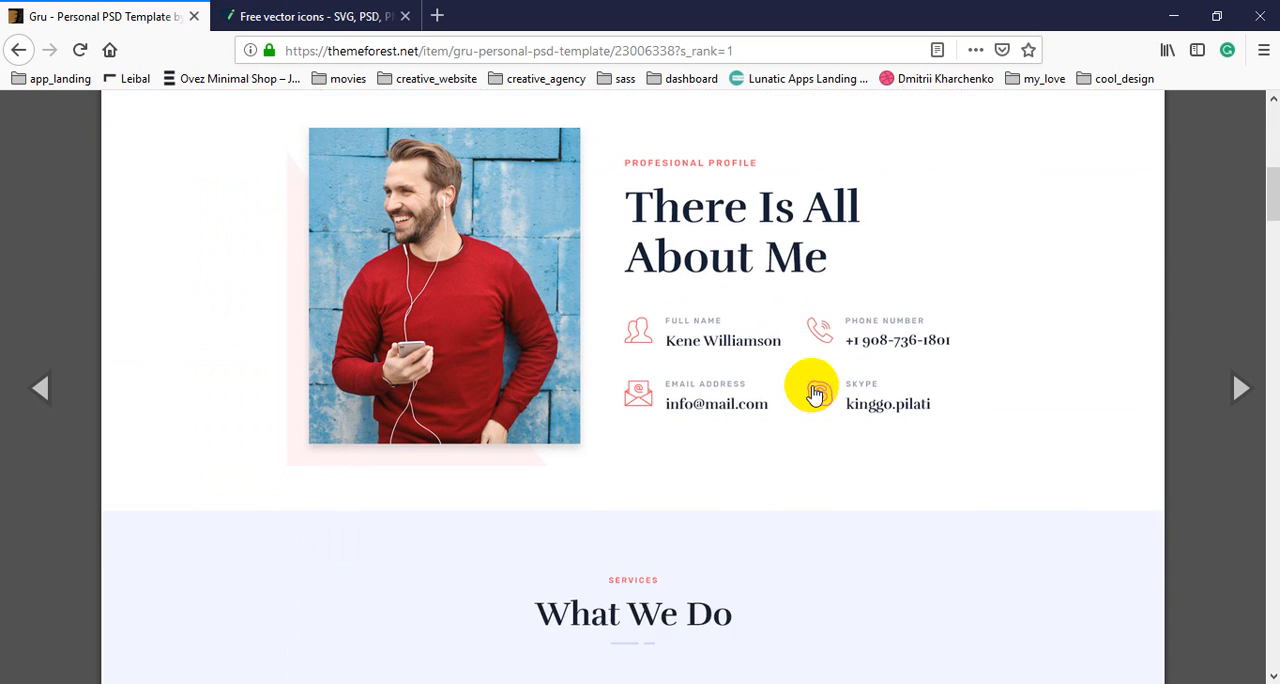
Switch from the reference template to 01_home.psd in Photoshop and show the column guides.
{"action": "scroll", "coordinate": [814, 391], "scroll_direction": "up", "scroll_amount": 2}
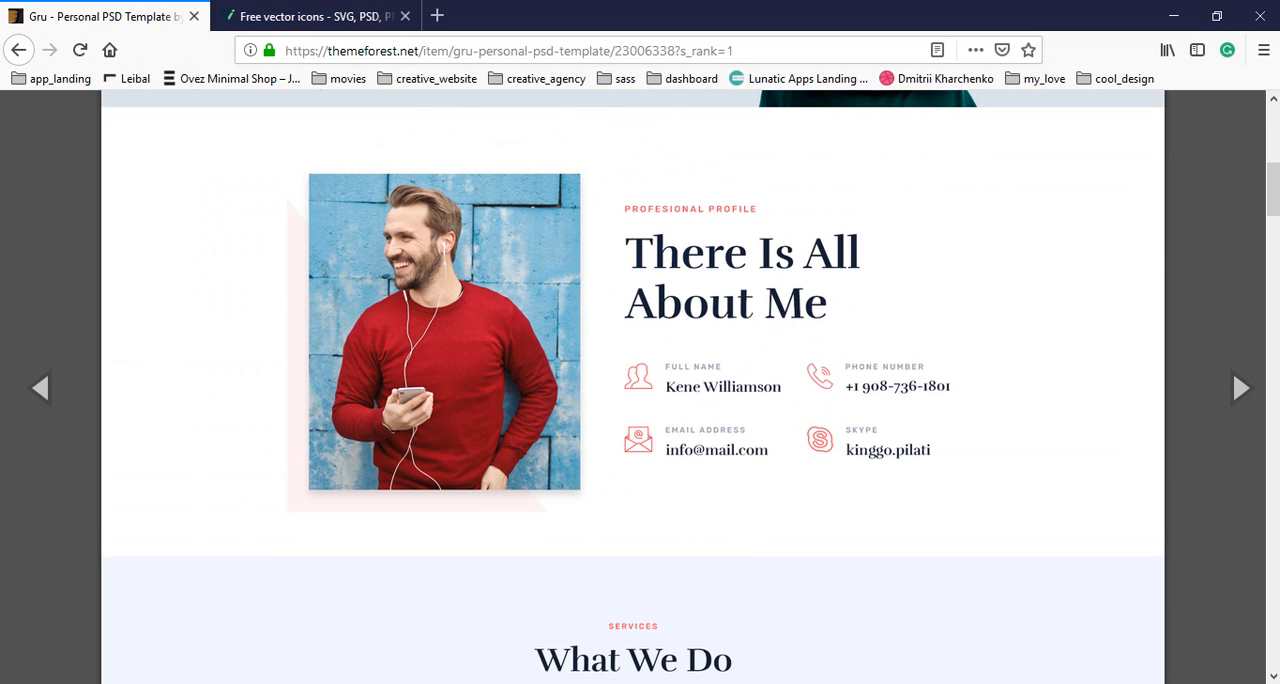
{"action": "mouse_move", "coordinate": [302, 1]}
{"action": "left_click", "coordinate": [363, 63]}
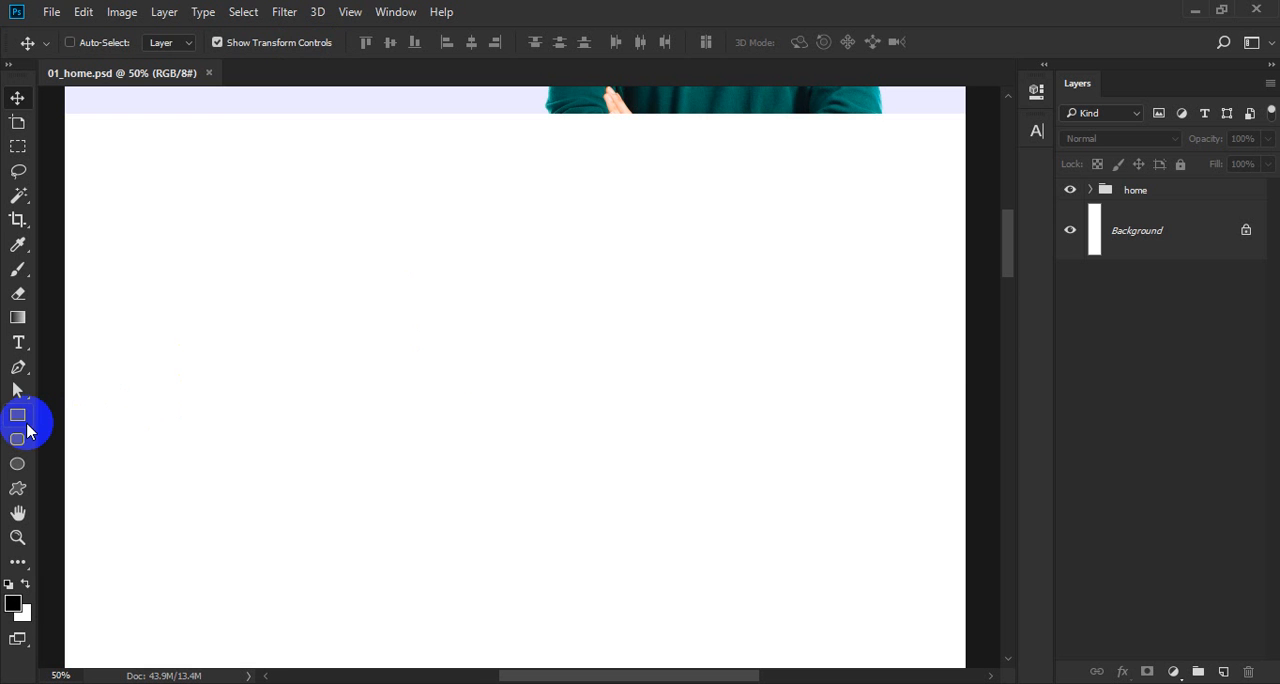
{"action": "key", "text": "ctrl+semicolon"}
{"action": "left_click", "coordinate": [17, 416]}
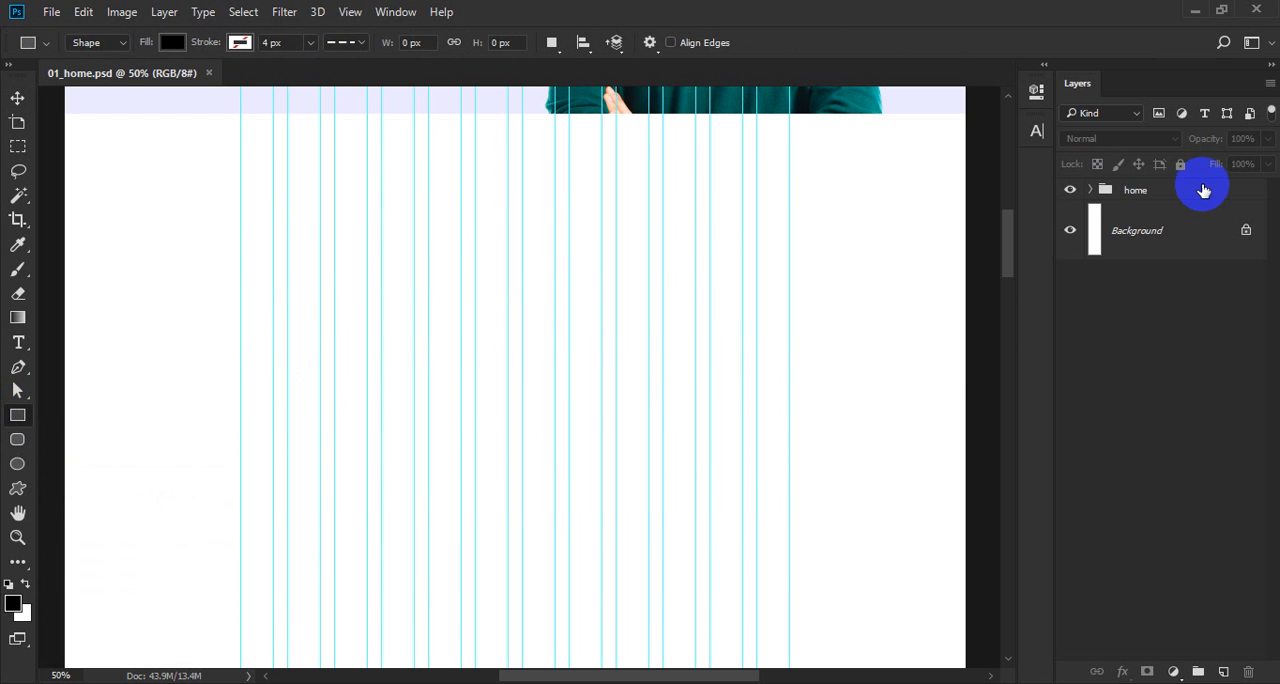
Create a layer group named "about" directly below the home group.
{"action": "left_click", "coordinate": [1176, 192]}
{"action": "left_click", "coordinate": [1198, 671]}
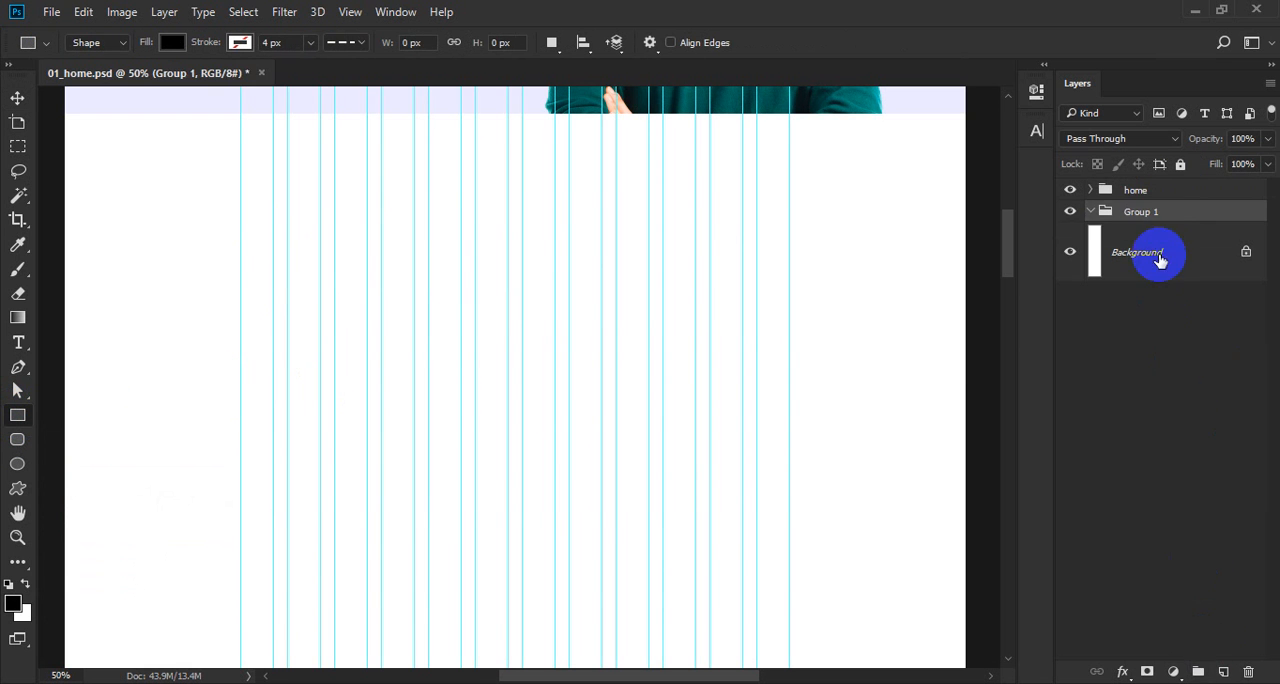
{"action": "left_click", "coordinate": [1146, 216]}
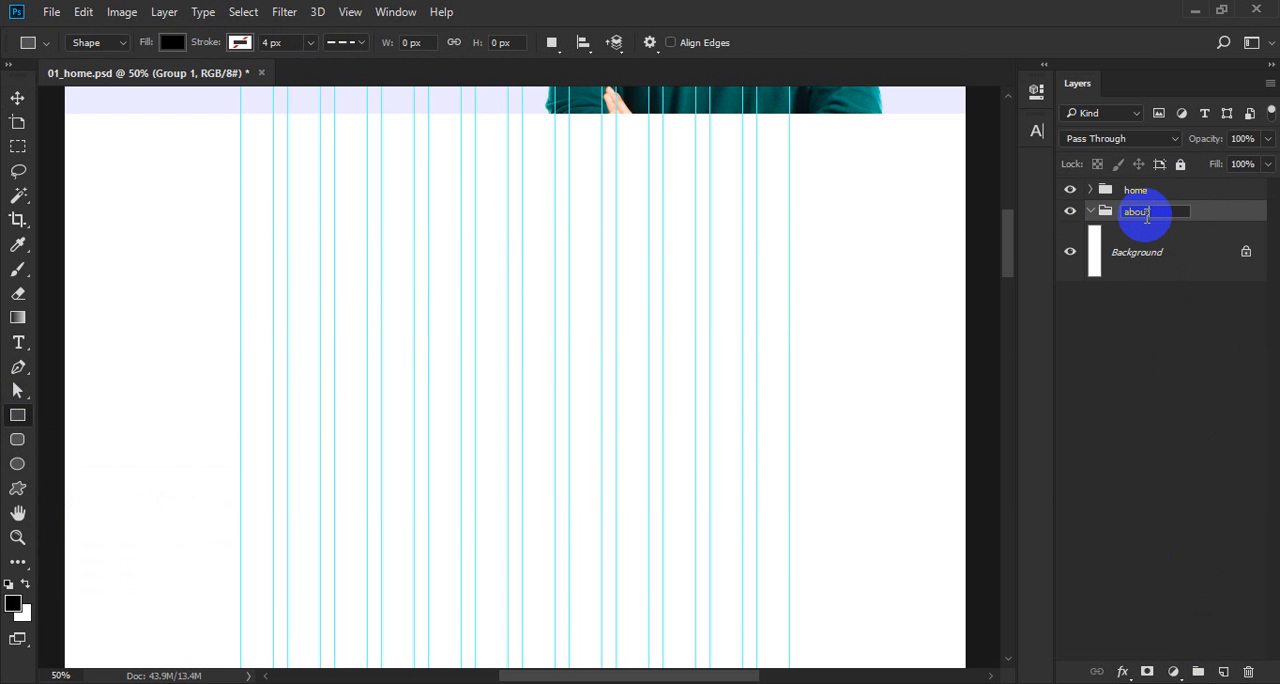
{"action": "key", "text": "t"}
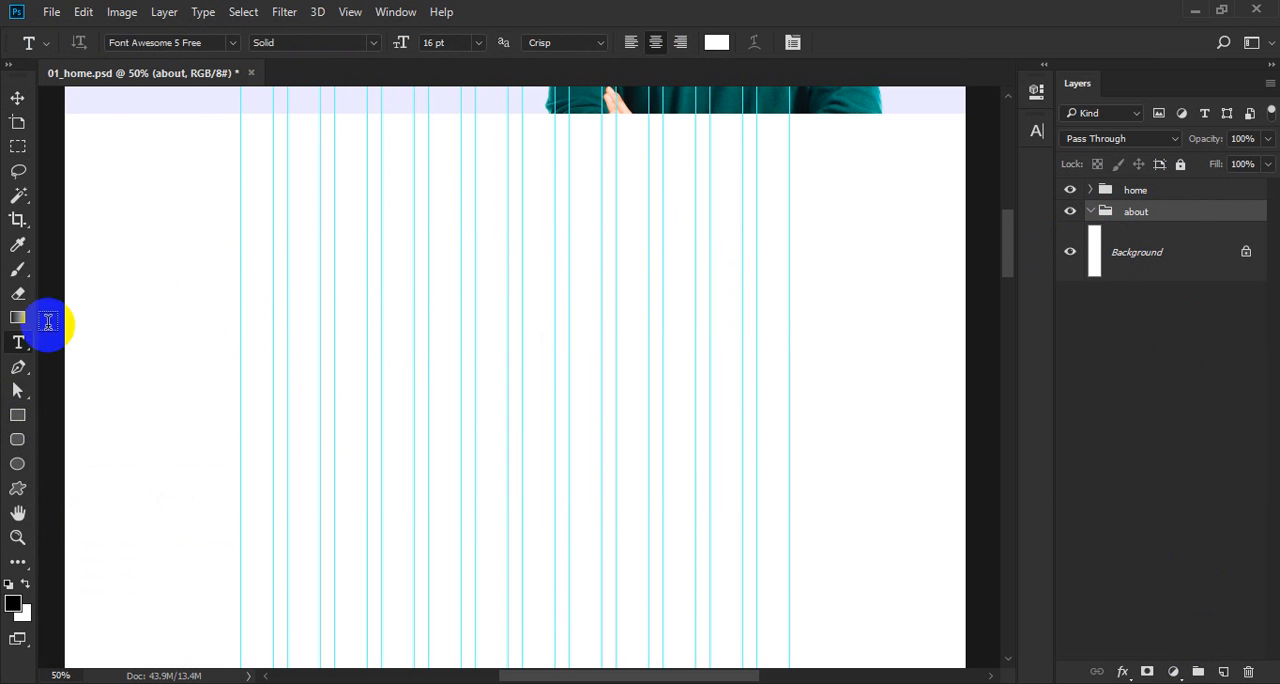
Draw a rectangle about 470 px by 582 px across the first five columns below the header, and set its height to 570 px.
{"action": "left_click", "coordinate": [18, 415]}
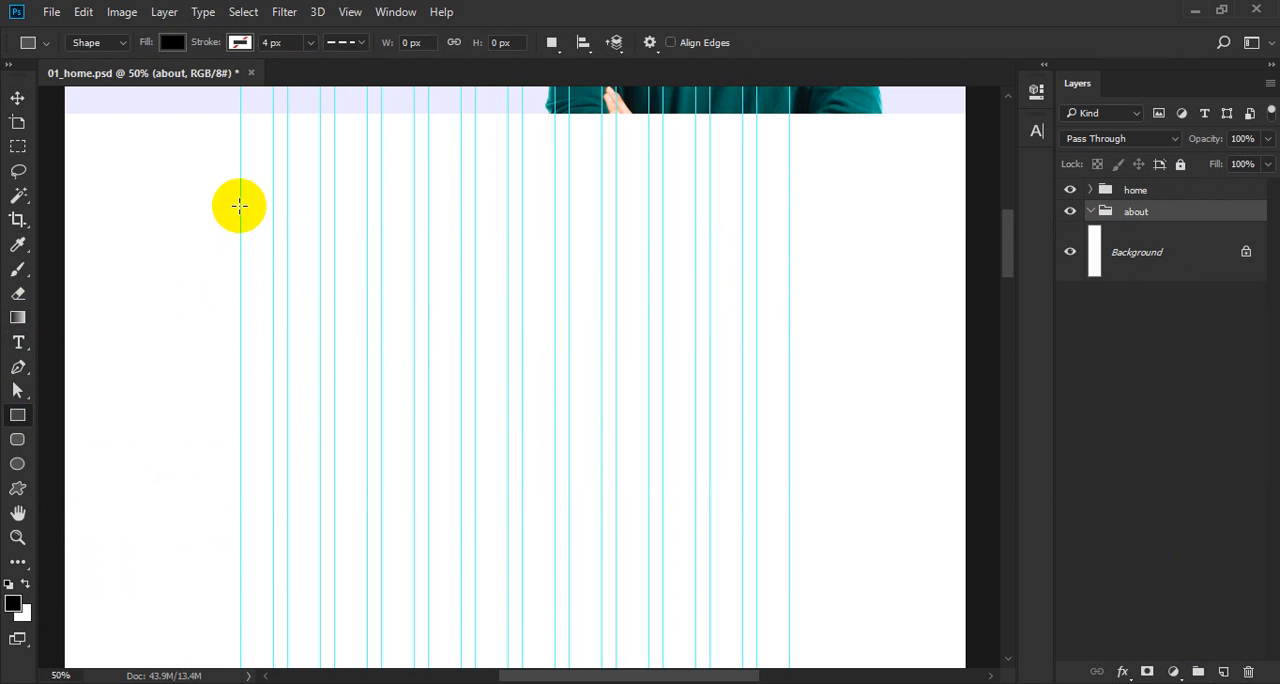
{"action": "left_click_drag", "start_coordinate": [240, 206], "coordinate": [462, 478]}
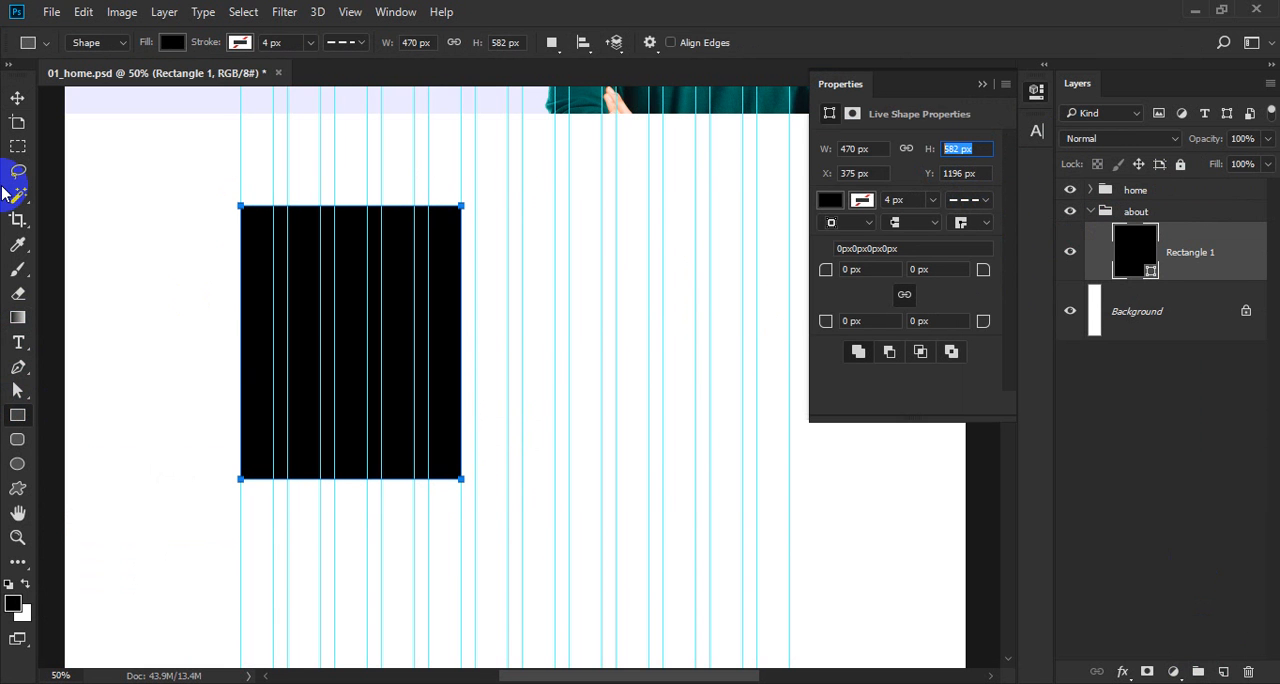
{"action": "type", "text": "570"}
{"action": "left_click", "coordinate": [371, 342]}
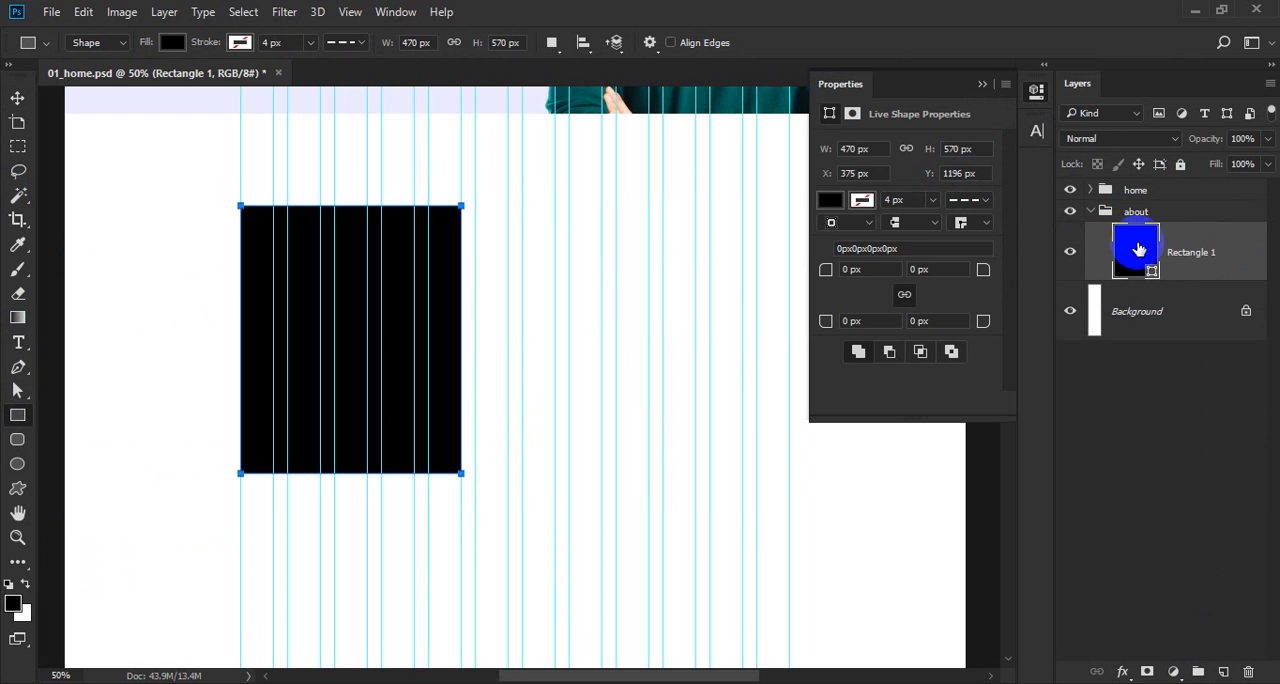
Rename the rectangle's layer as "bg" and fill the shape with light grey #e2e2e2.
{"action": "left_click", "coordinate": [1189, 258]}
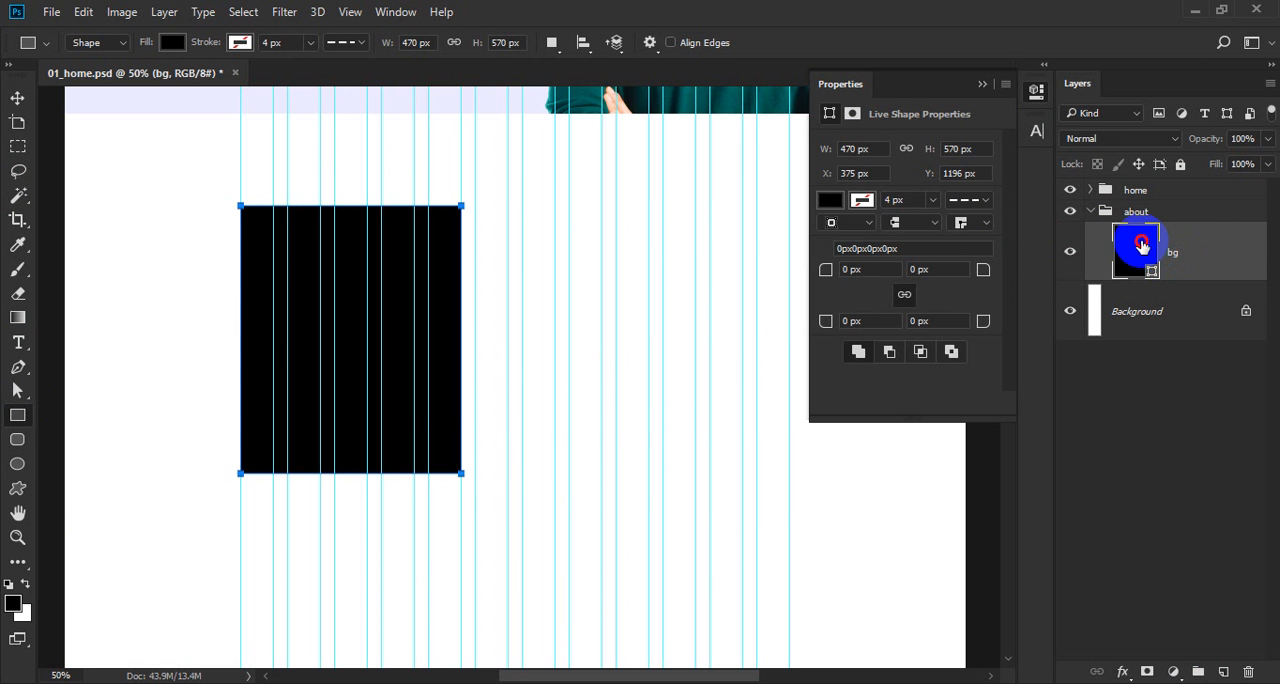
{"action": "double_click", "coordinate": [1143, 250]}
{"action": "mouse_move", "coordinate": [453, 293]}
{"action": "left_mouse_down"}
{"action": "mouse_move", "coordinate": [395, 250]}
{"action": "mouse_move", "coordinate": [351, 156]}
{"action": "left_mouse_up"}
{"action": "key", "text": "Return"}
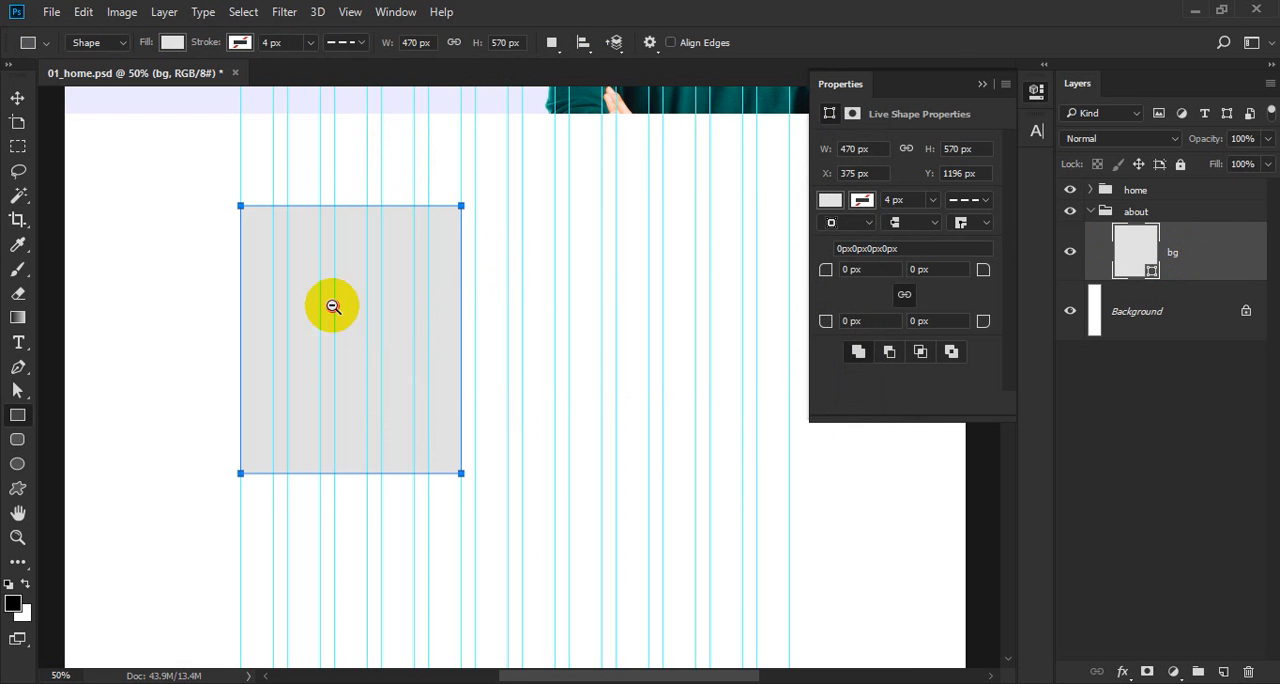
Duplicate the bg rectangle and shift the lower copy 40 px down and 40 px left.
{"action": "left_click_drag", "start_coordinate": [334, 306], "coordinate": [461, 306]}
{"action": "key", "text": "v"}
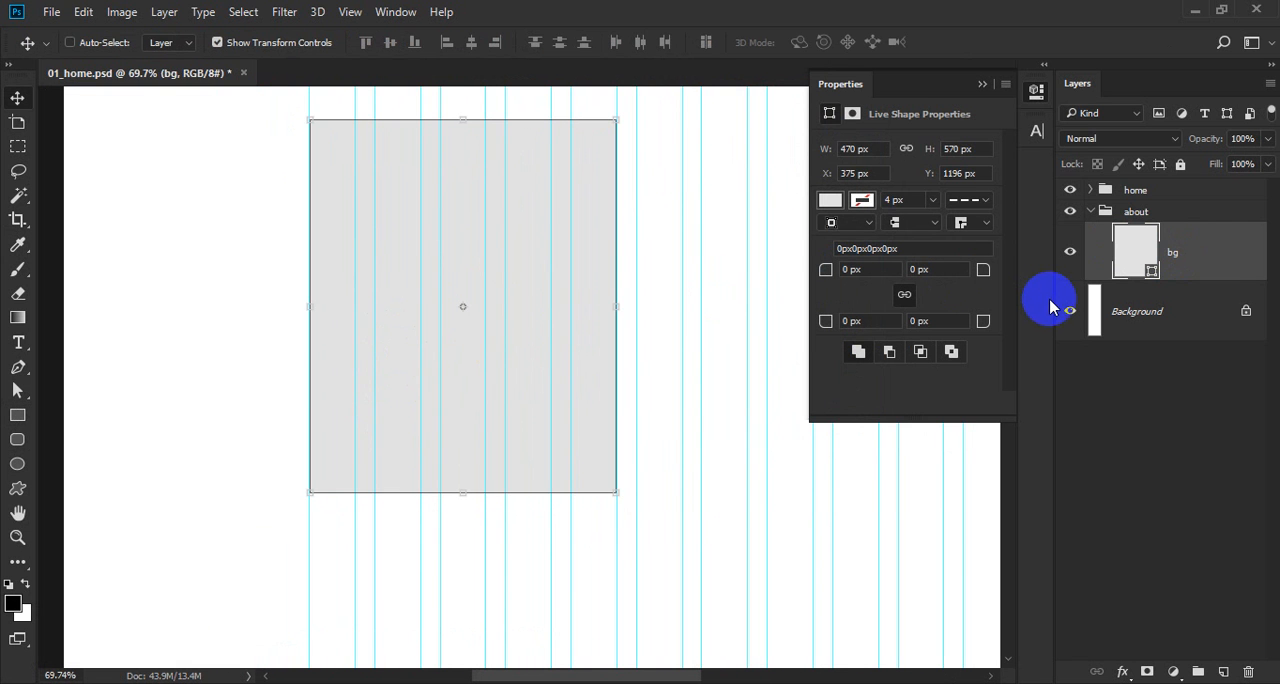
{"action": "key", "text": "ctrl+j"}
{"action": "left_click", "coordinate": [1210, 309]}
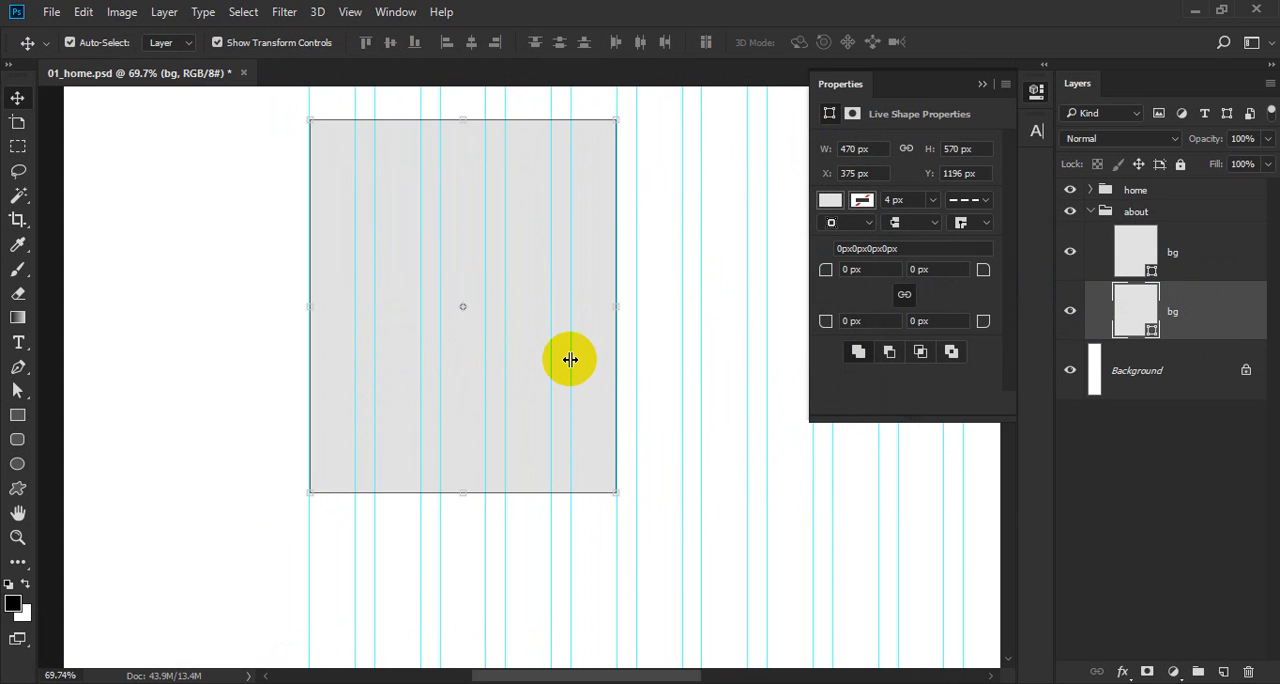
{"action": "key", "text": "shift+Down"}
{"action": "key", "text": "shift+Down"}
{"action": "key", "text": "shift+Down"}
{"action": "key", "text": "shift+Down"}
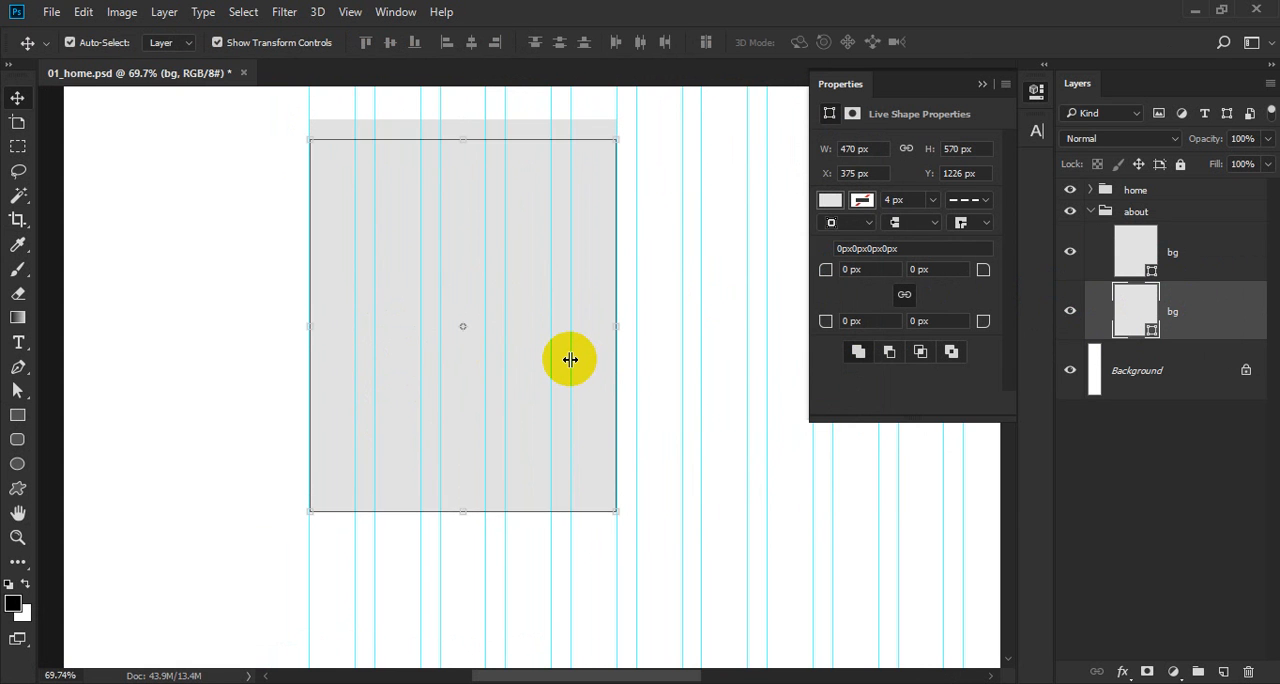
{"action": "key", "text": "shift+Left"}
{"action": "key", "text": "shift+Left"}
{"action": "key", "text": "shift+Left"}
{"action": "key", "text": "shift+Left"}
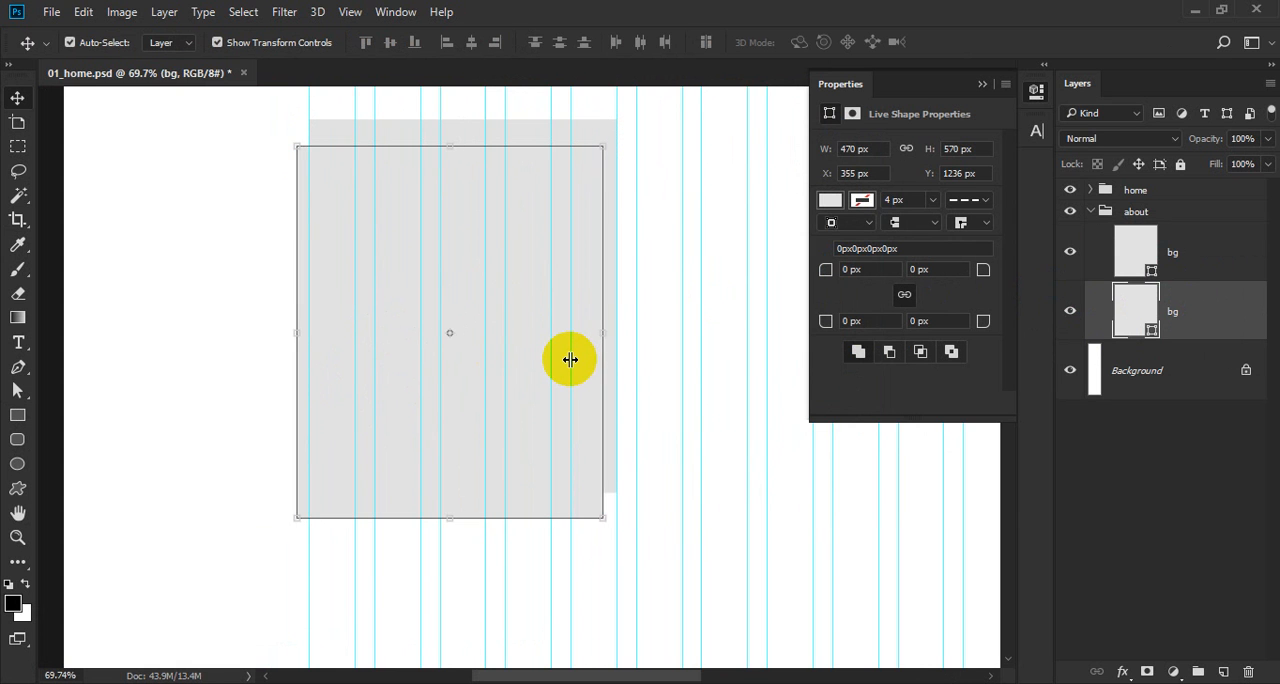
Delete the upper-right anchor point of the lower bg rectangle with the Direct Selection tool, leaving a triangle.
{"action": "key", "text": "a"}
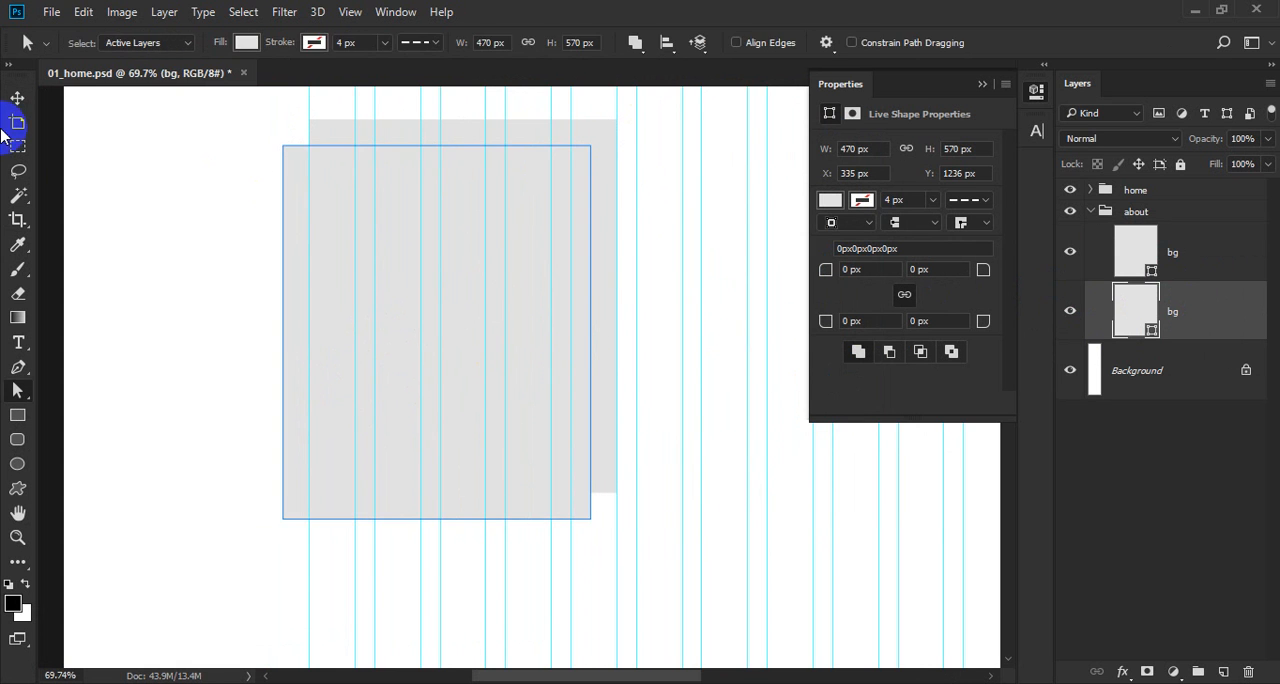
{"action": "right_click", "coordinate": [20, 398]}
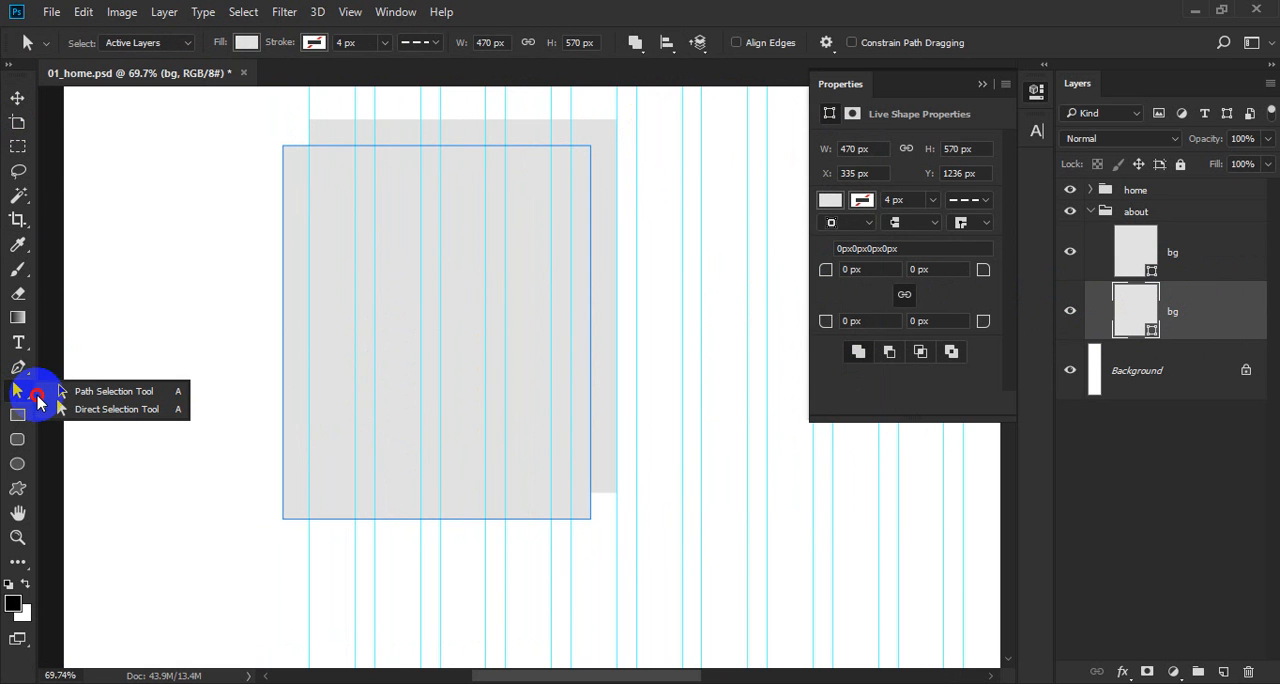
{"action": "left_click", "coordinate": [115, 410]}
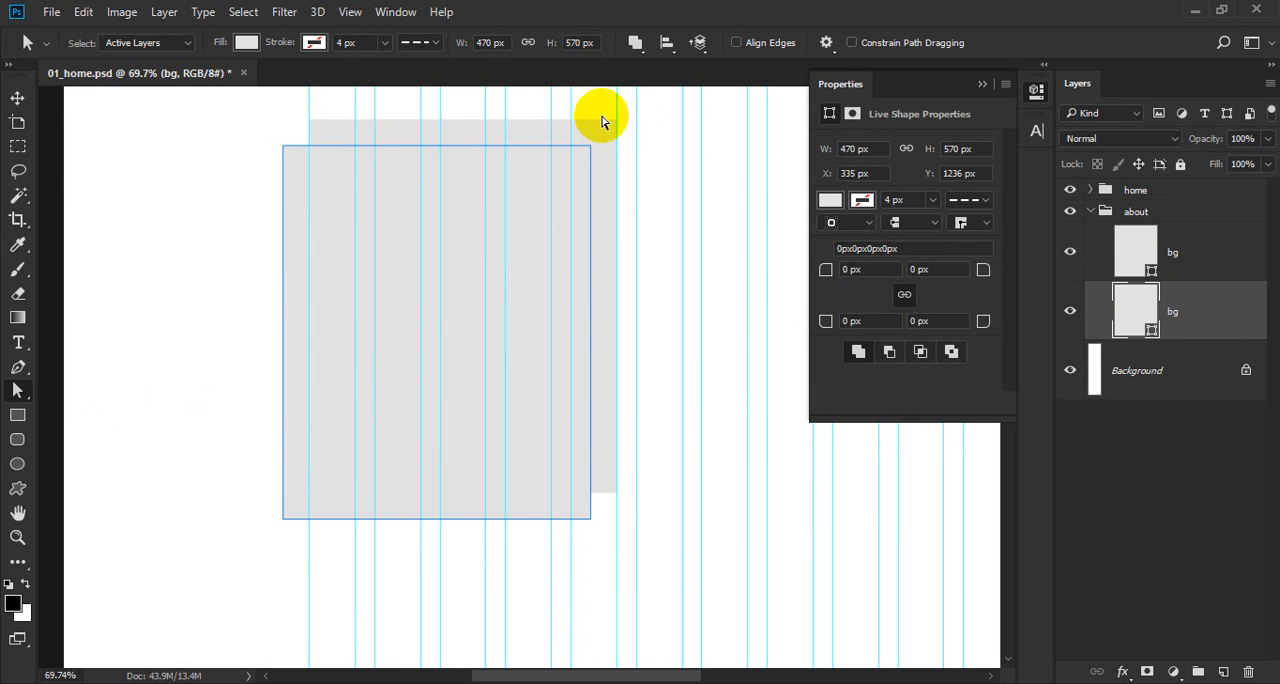
{"action": "left_click_drag", "start_coordinate": [600, 112], "coordinate": [572, 165]}
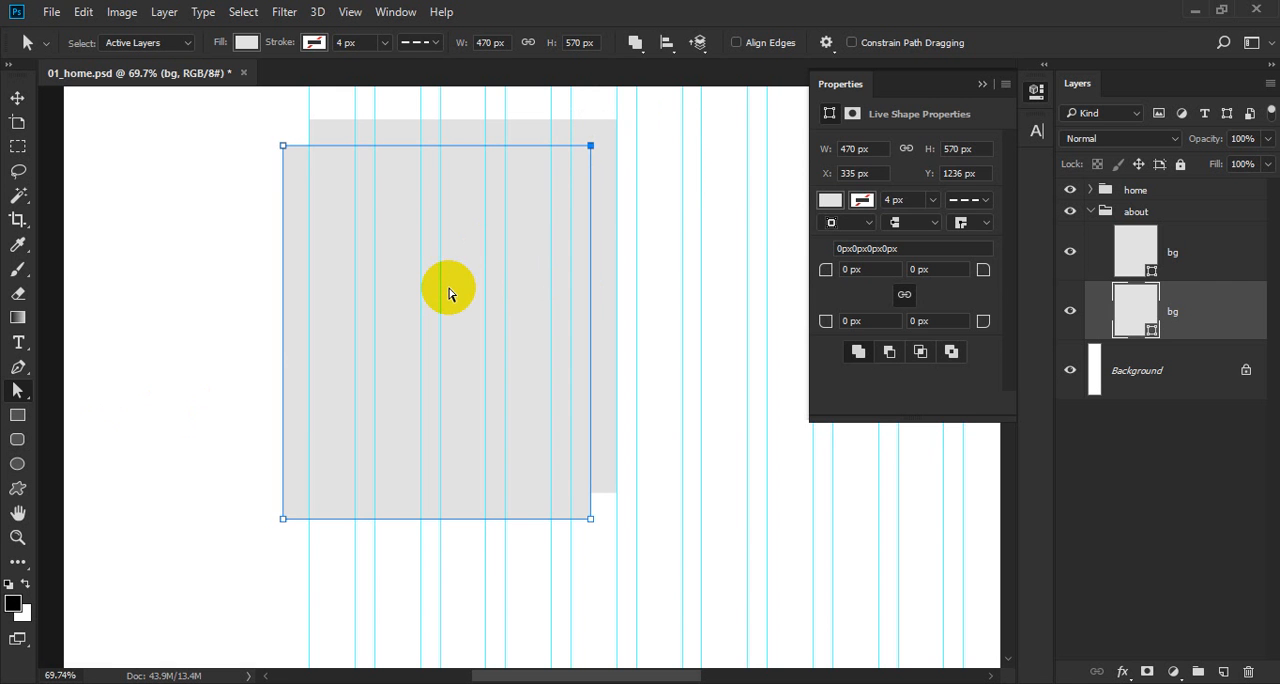
{"action": "key", "text": "Delete"}
{"action": "key", "text": "Return"}
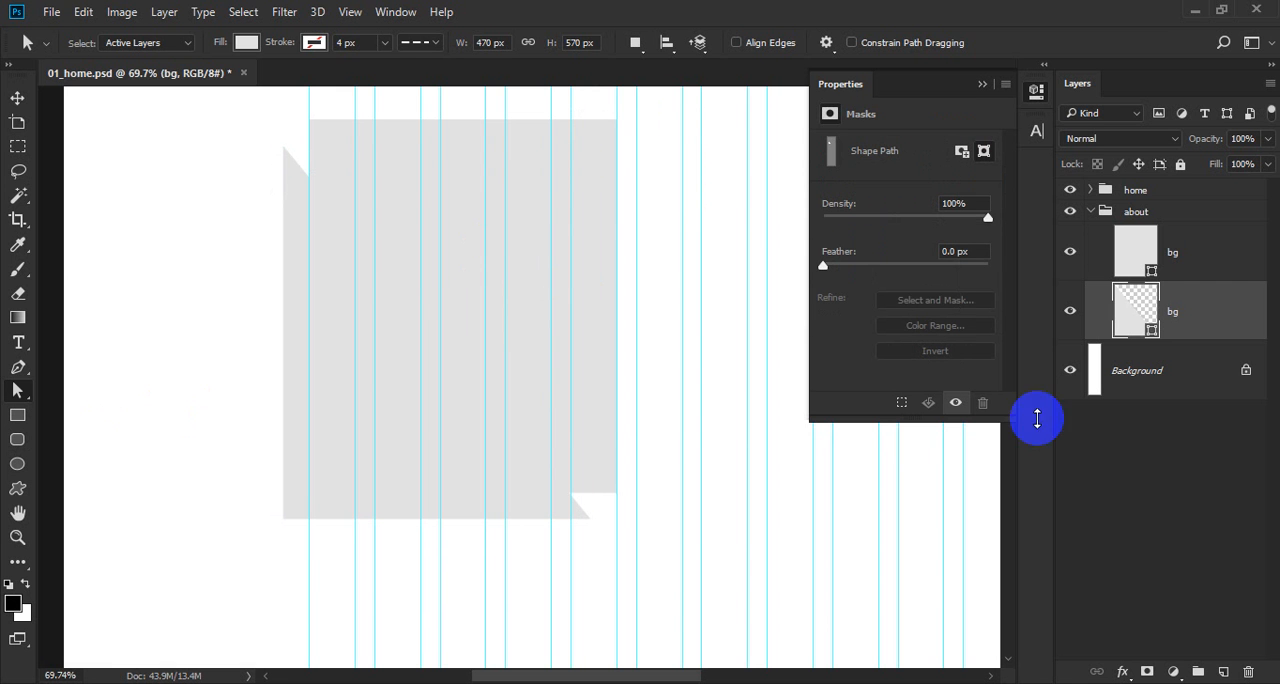
Fill the lower bg triangle with pale pink #fff2f2.
{"action": "double_click", "coordinate": [1139, 300]}
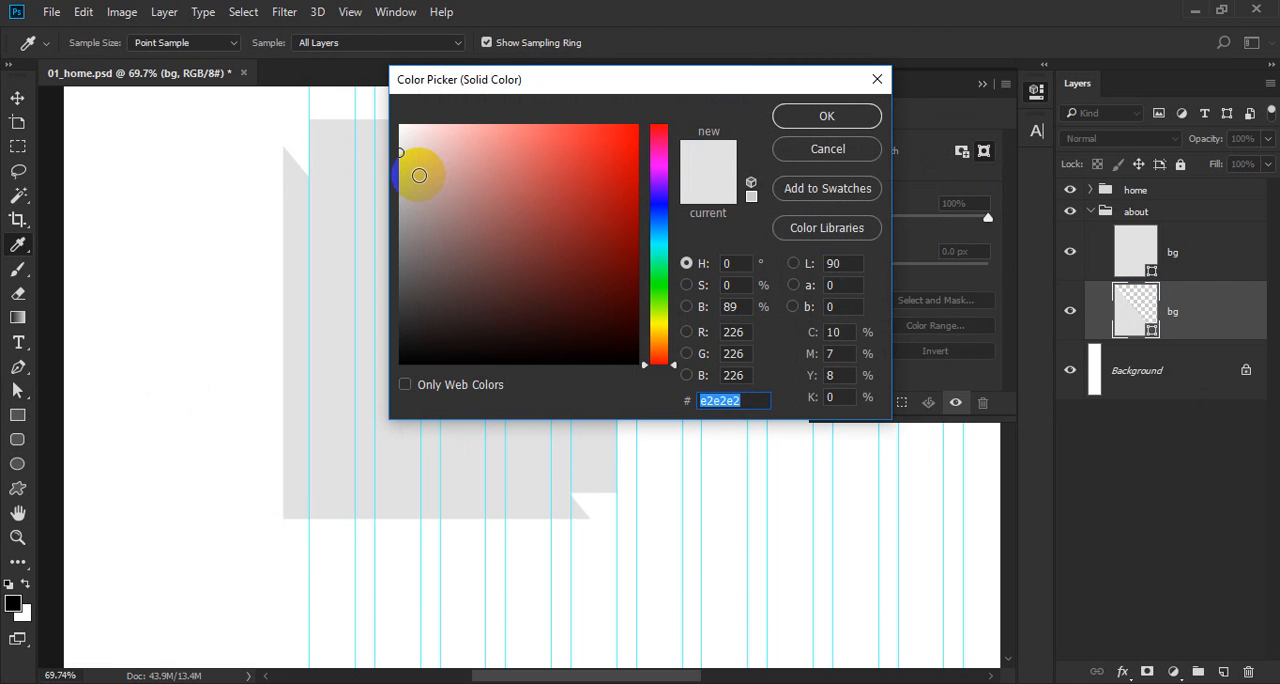
{"action": "left_click_drag", "start_coordinate": [423, 171], "coordinate": [413, 124]}
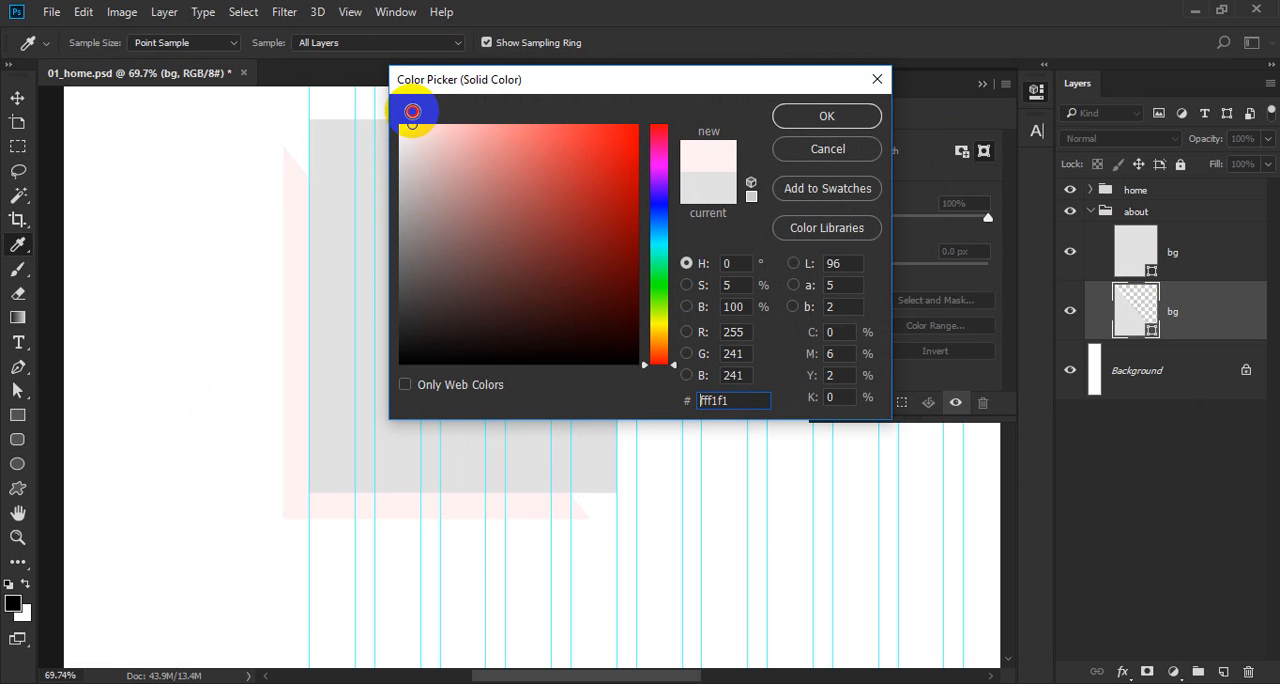
{"action": "key", "text": "Return"}
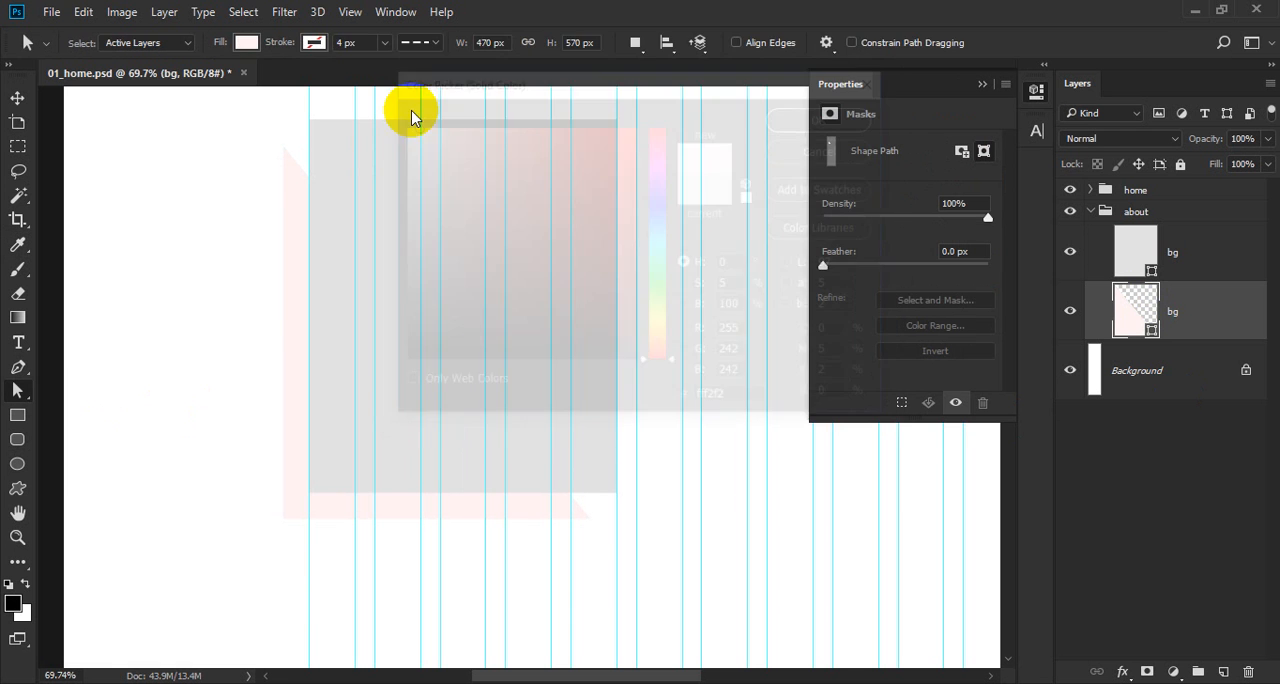
Add a black drop shadow to the upper bg rectangle with 6% opacity, 90° angle, 16 px distance and 32 px size.
{"action": "key", "text": "v"}
{"action": "double_click", "coordinate": [1219, 254]}
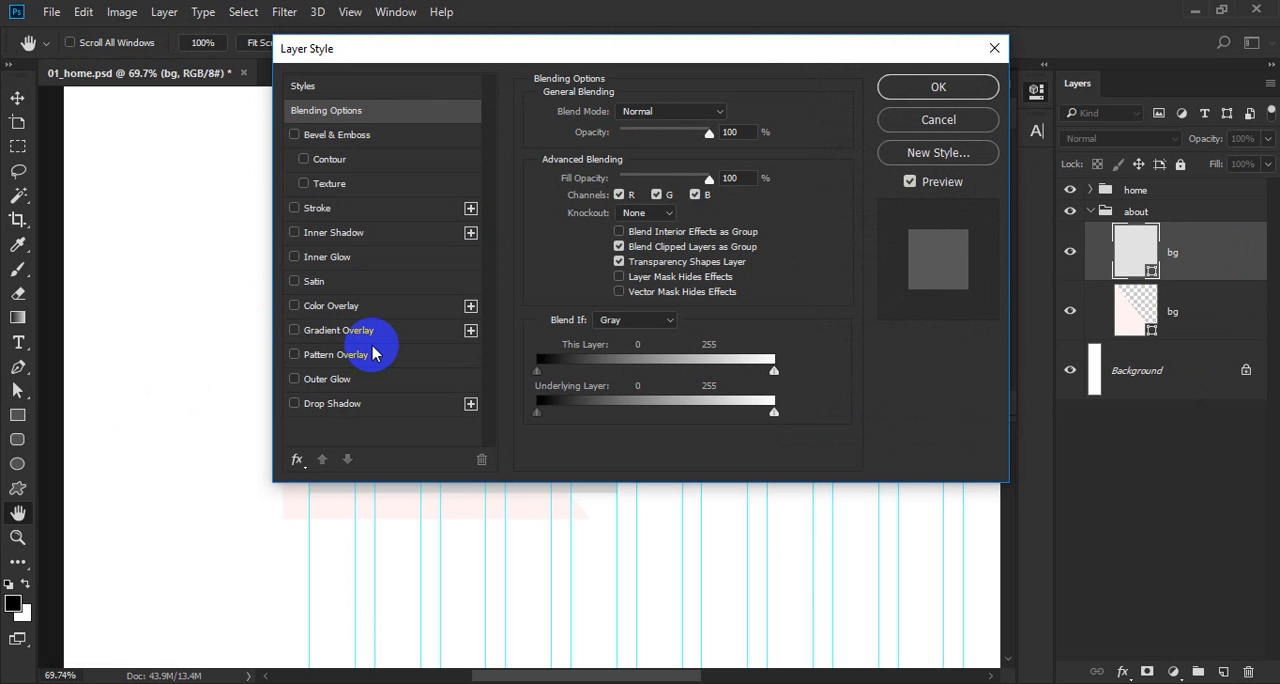
{"action": "left_click", "coordinate": [366, 403]}
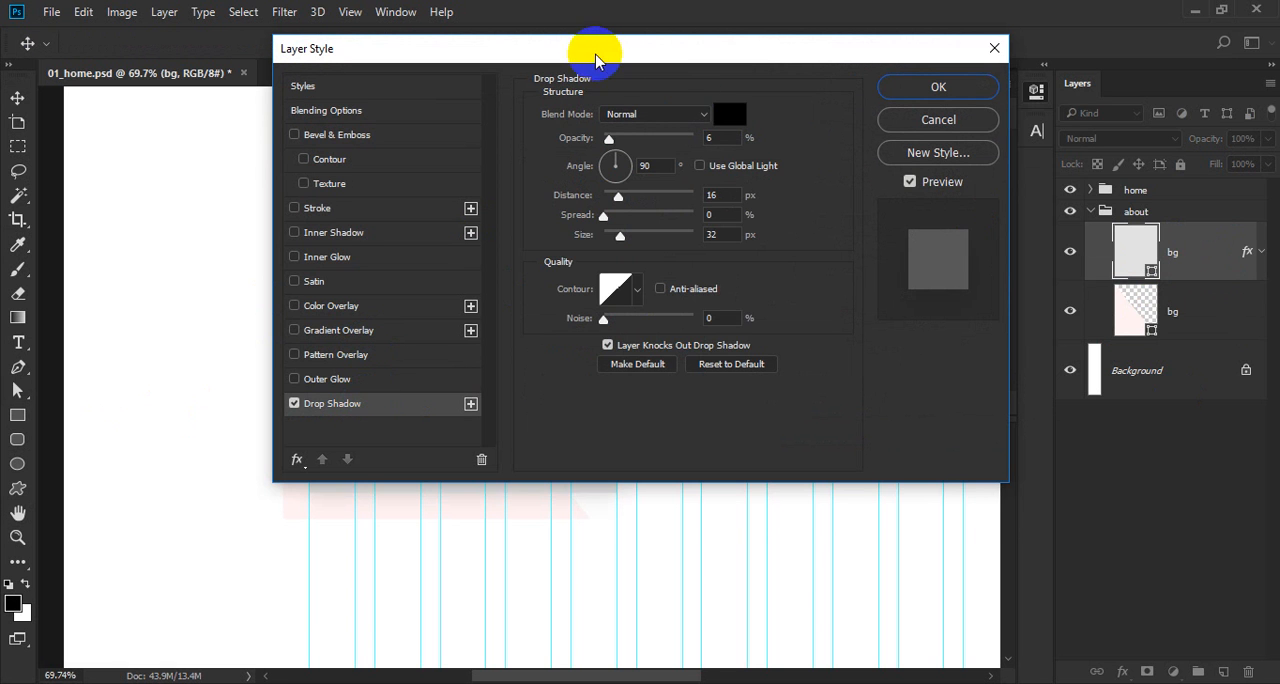
{"action": "left_click_drag", "start_coordinate": [595, 60], "coordinate": [905, 110]}
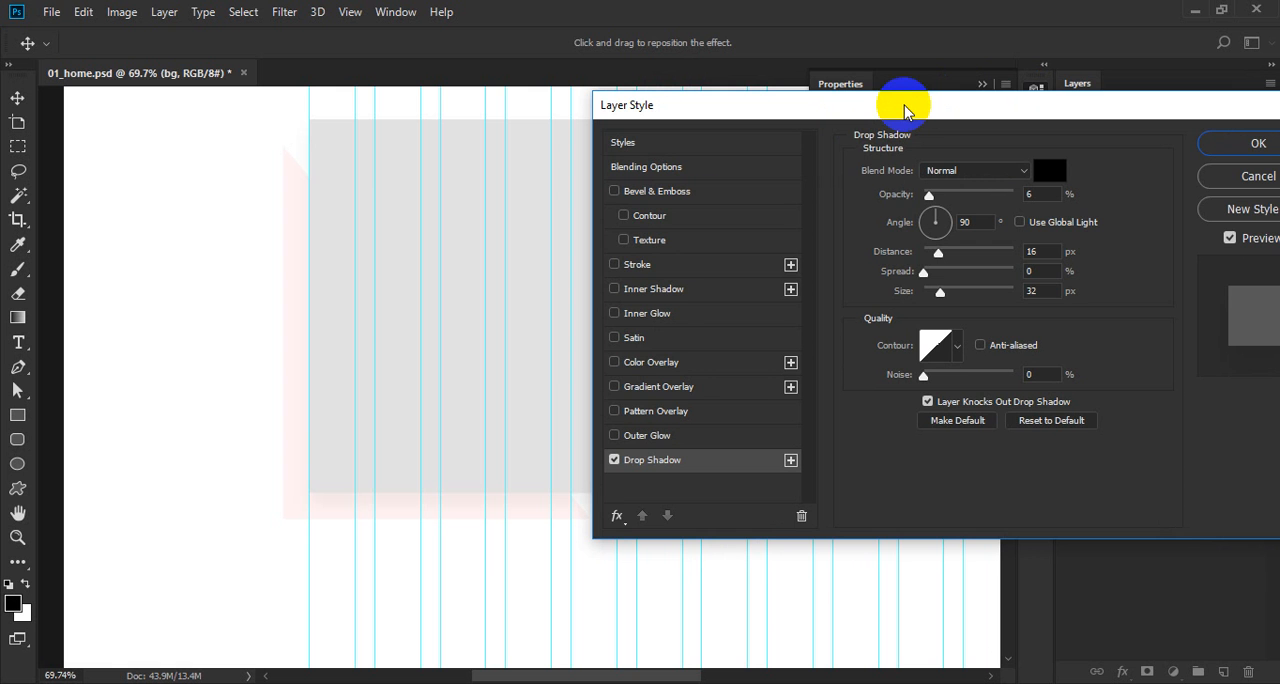
{"action": "key", "text": "Return"}
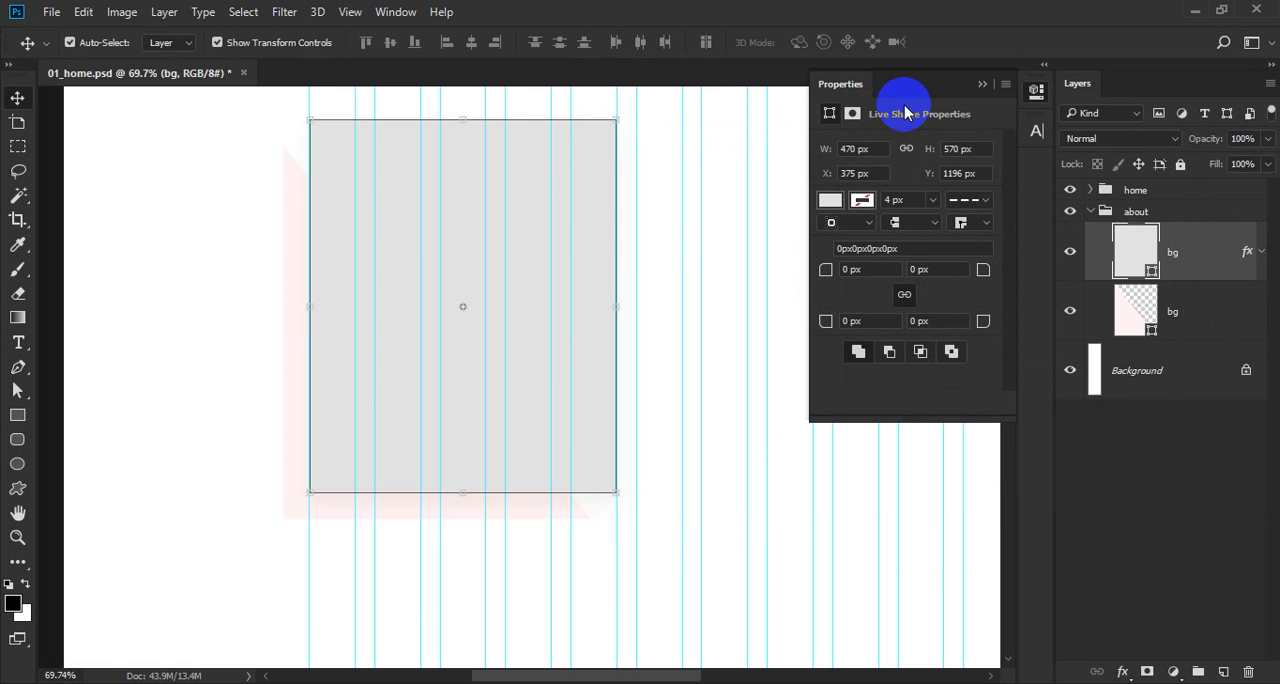
Save 01_home.psd and hide the shape properties.
{"action": "left_click_drag", "start_coordinate": [295, 209], "coordinate": [403, 414]}
{"action": "left_click_drag", "start_coordinate": [412, 320], "coordinate": [240, 542]}
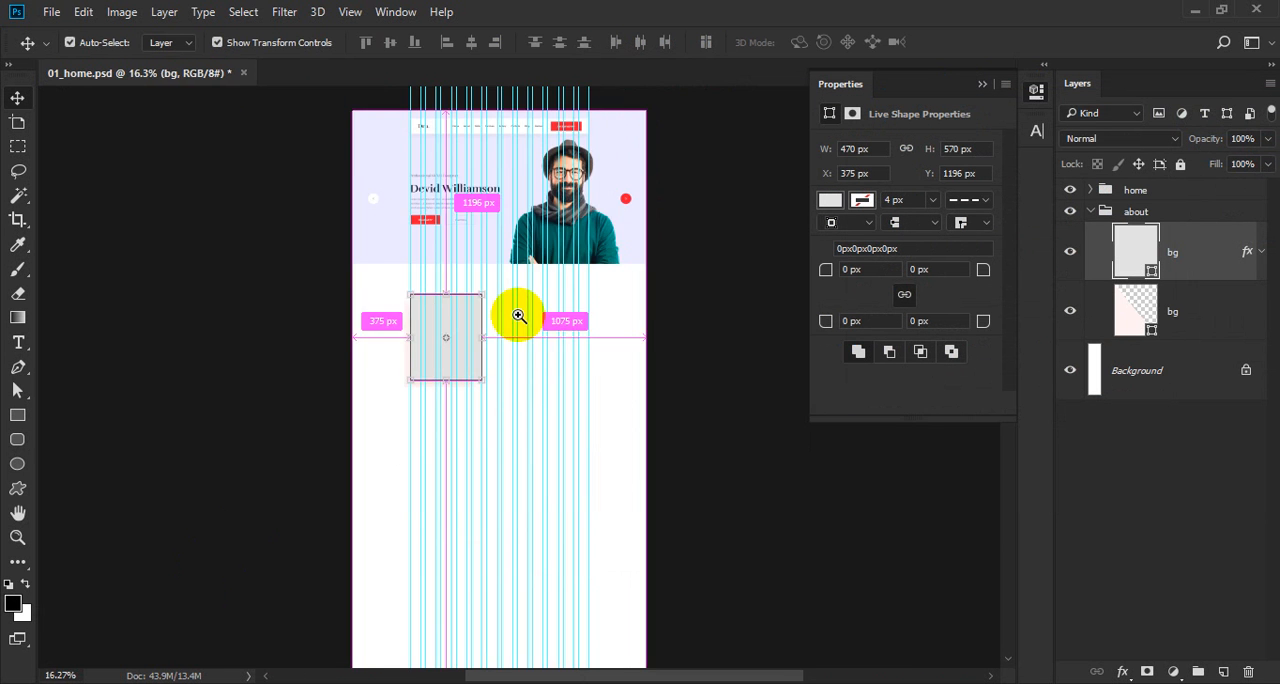
{"action": "left_click_drag", "start_coordinate": [517, 314], "coordinate": [609, 469]}
{"action": "left_click_drag", "start_coordinate": [520, 466], "coordinate": [431, 403]}
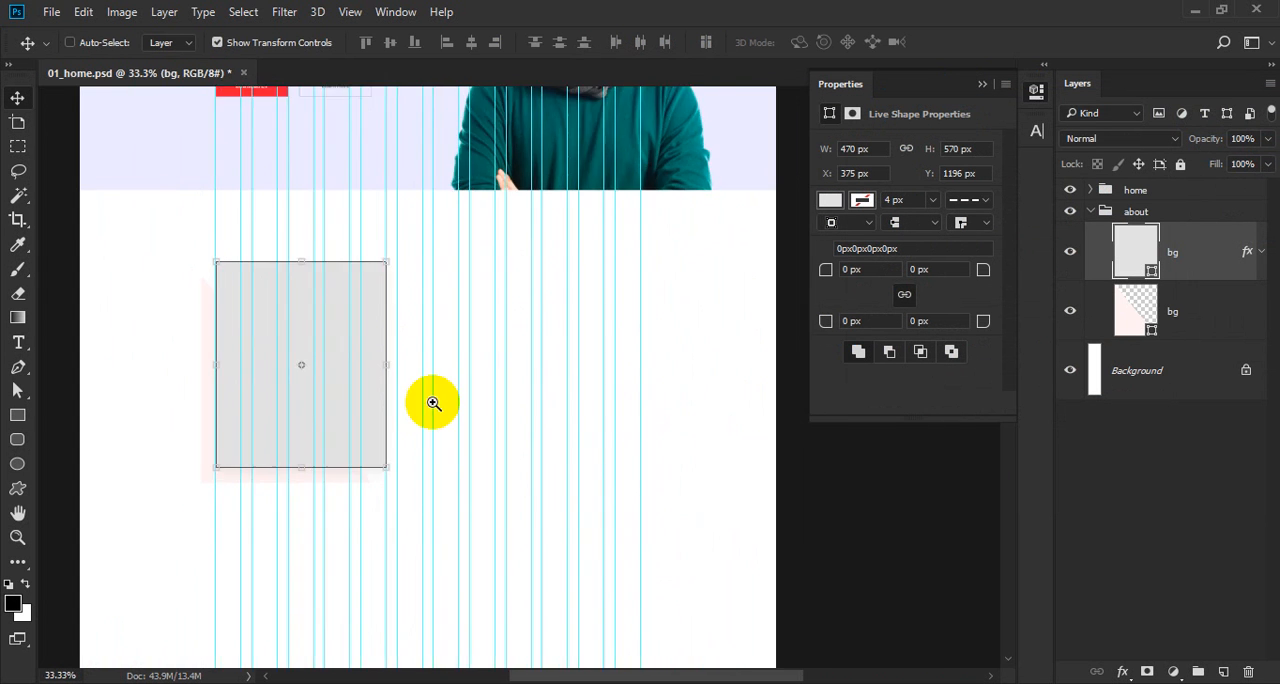
{"action": "left_click", "coordinate": [431, 403]}
{"action": "key", "text": "ctrl+s"}
{"action": "left_click", "coordinate": [1037, 93]}
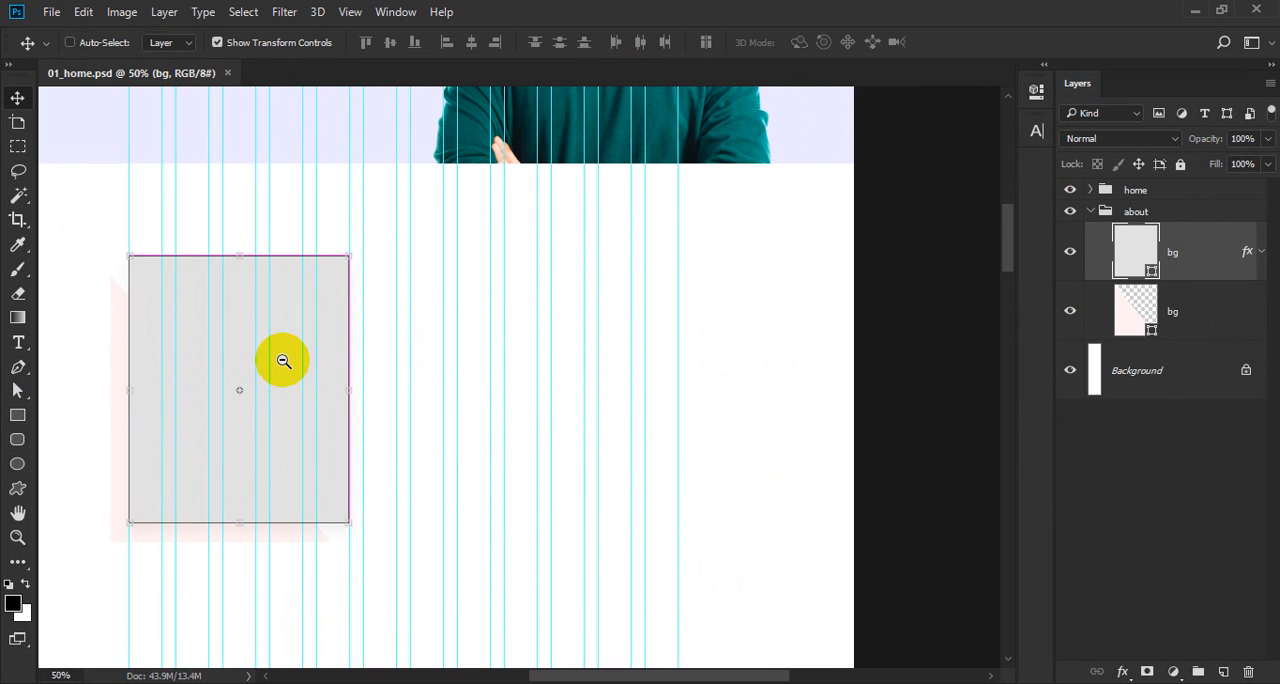
{"action": "left_click_drag", "start_coordinate": [229, 343], "coordinate": [306, 257]}
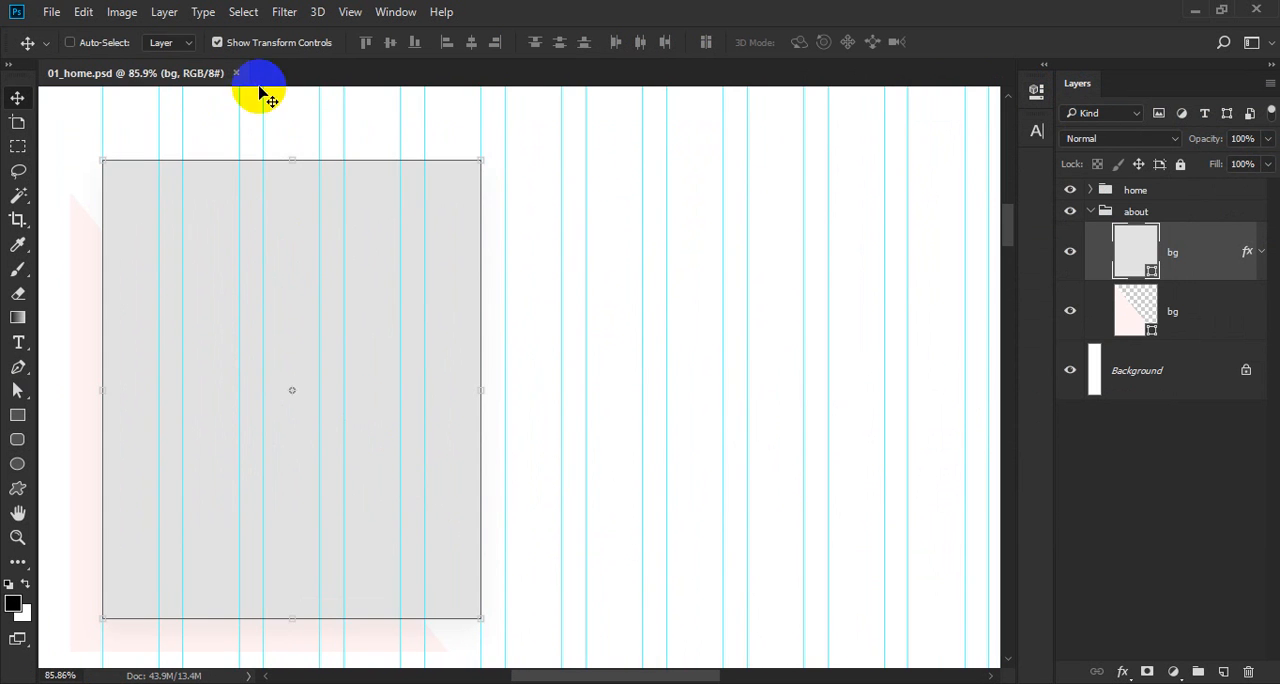
Switch to Firefox, open allfreephotos.net in a new tab and choose the Pexels collection.
{"action": "left_click", "coordinate": [1195, 9]}
{"action": "left_click", "coordinate": [434, 17]}
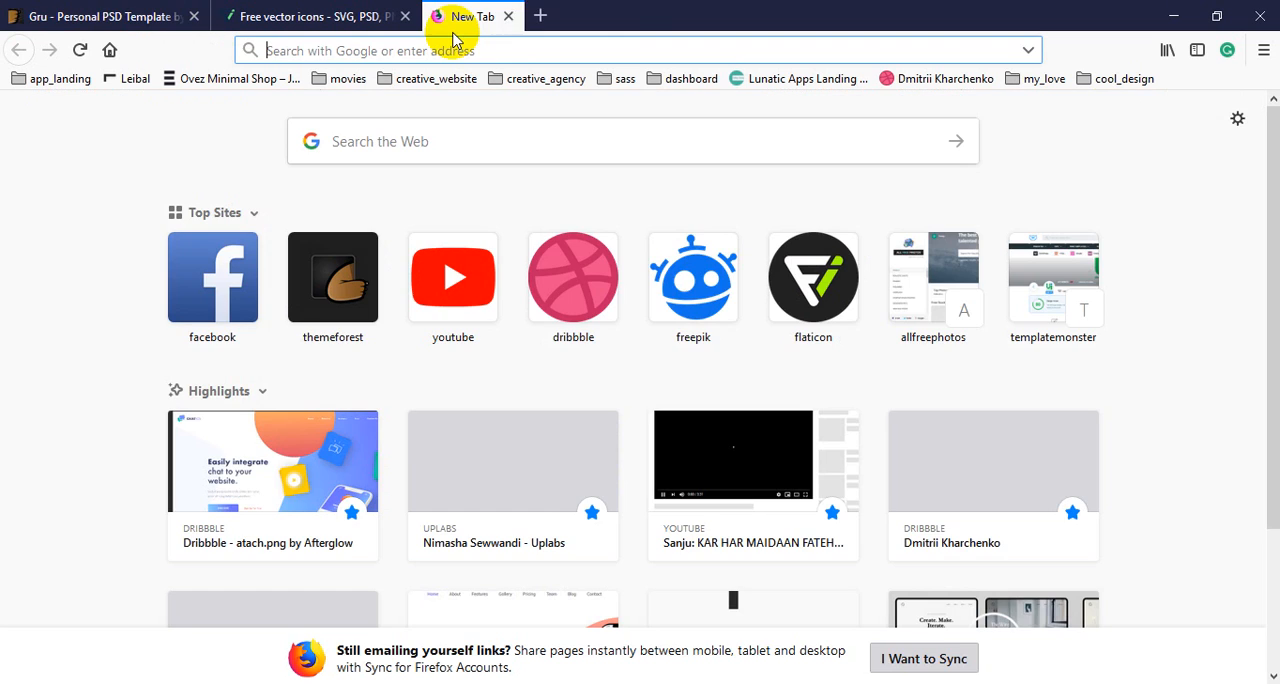
{"action": "type", "text": "al"}
{"action": "key", "text": "Return"}
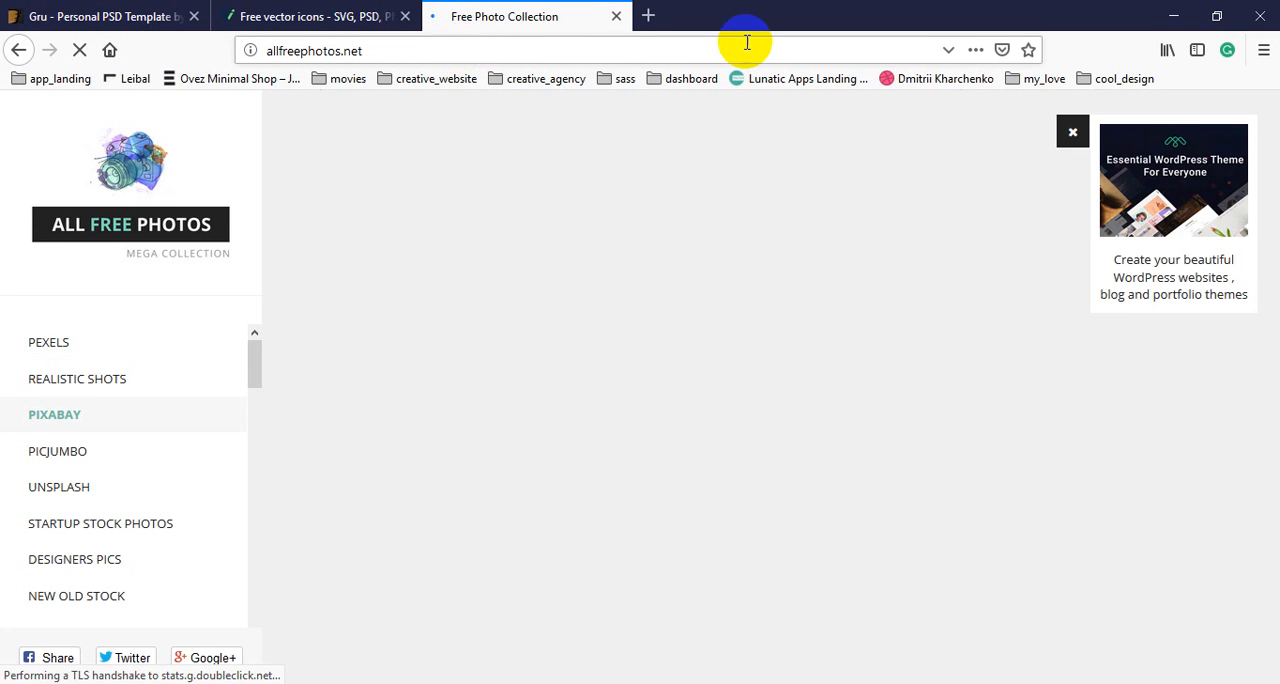
{"action": "left_click", "coordinate": [1072, 131]}
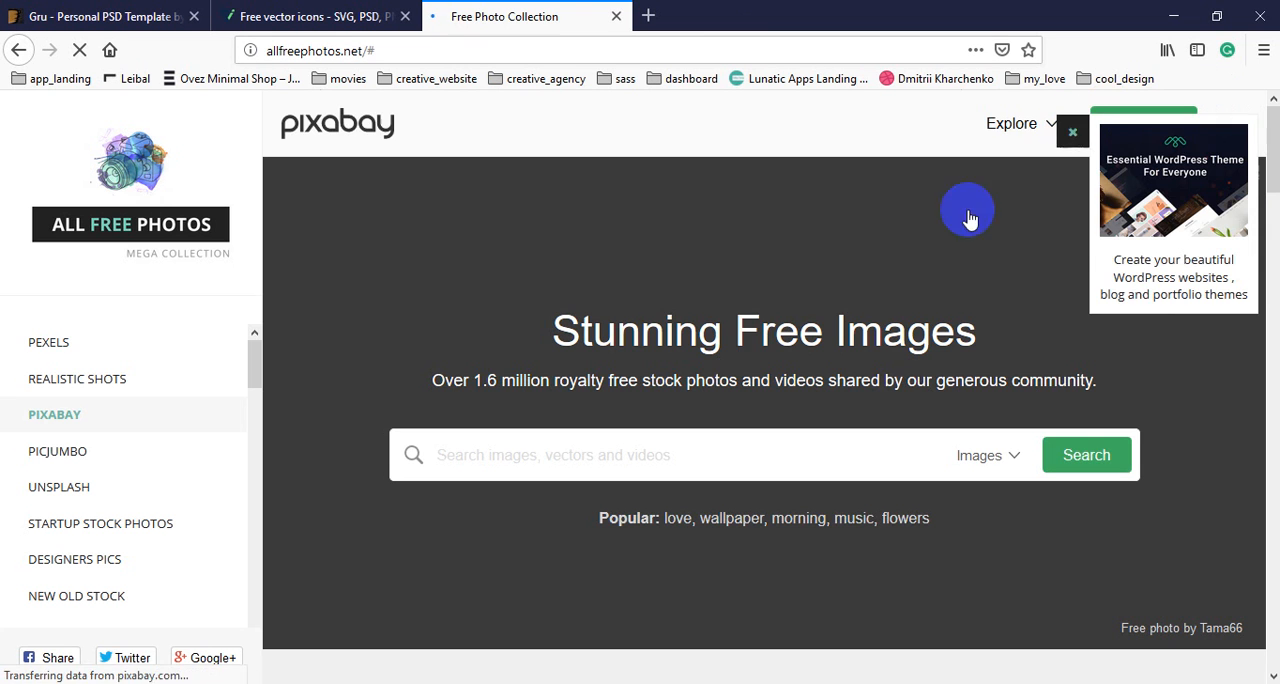
{"action": "left_click", "coordinate": [80, 343]}
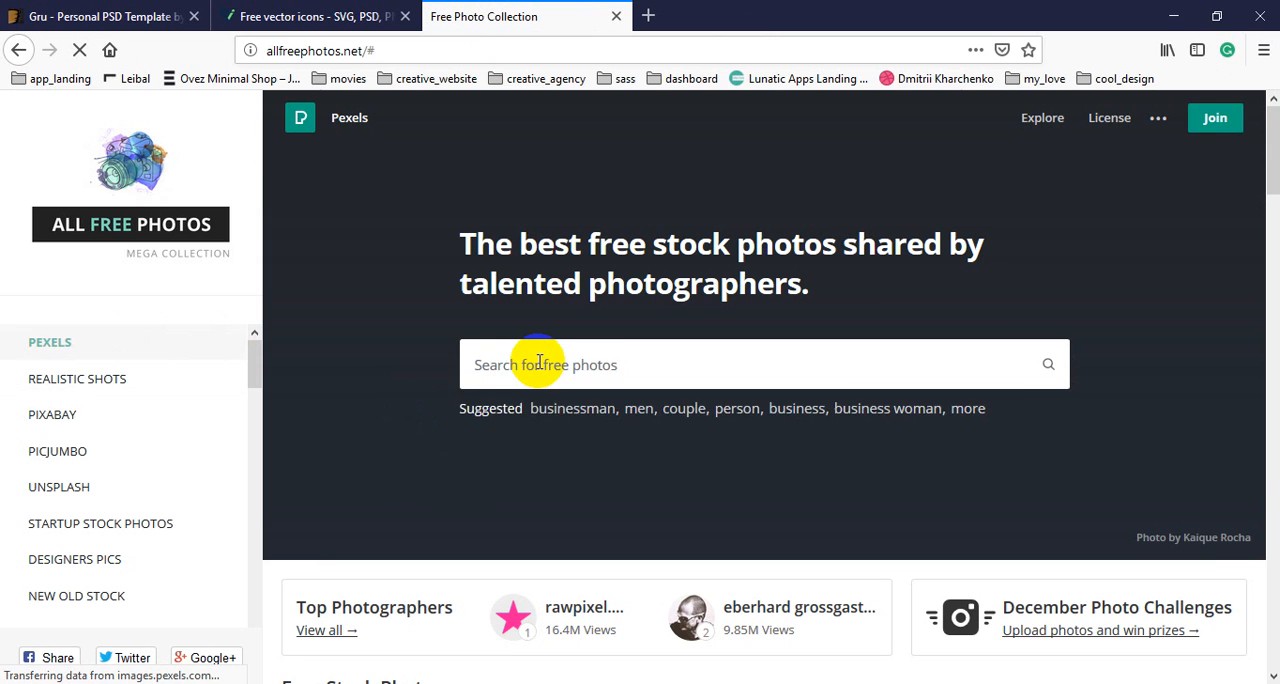
Search Pexels for "man" and open the photo of the man in a red sweater against a blue brick wall.
{"action": "left_click", "coordinate": [539, 362]}
{"action": "type", "text": "man"}
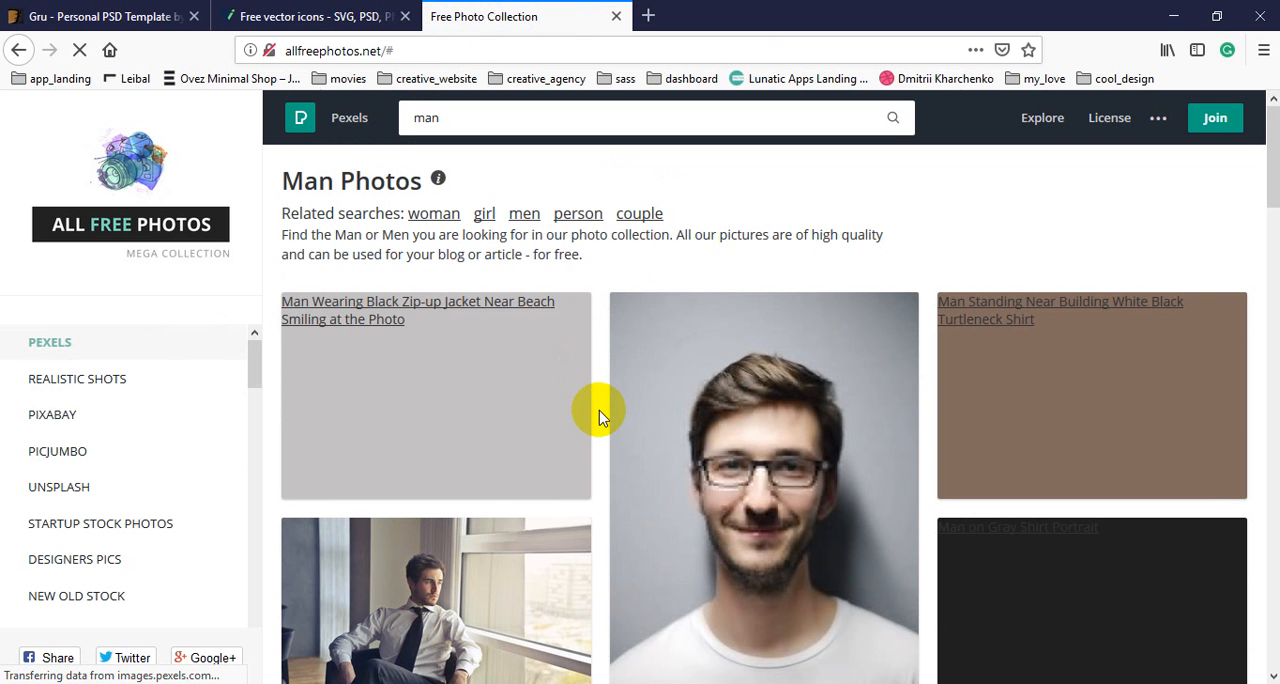
{"action": "scroll", "coordinate": [600, 418], "scroll_direction": "down", "scroll_amount": 7}
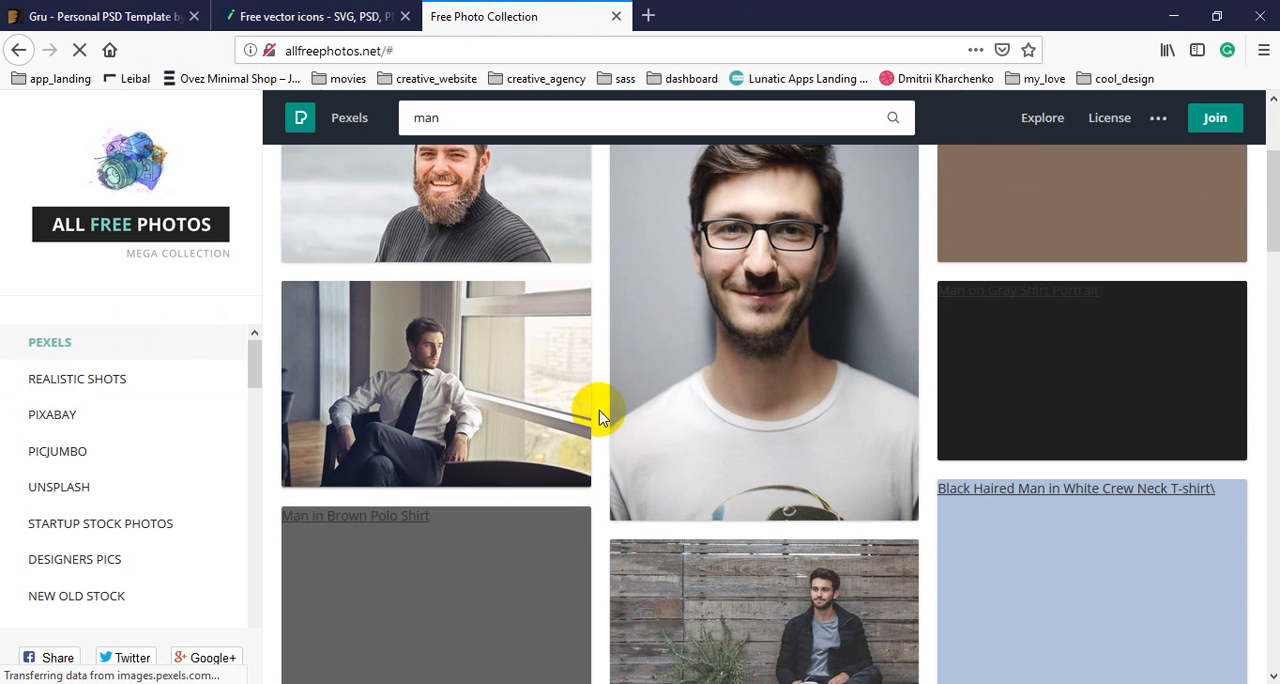
{"action": "scroll", "coordinate": [600, 418], "scroll_direction": "down", "scroll_amount": 7}
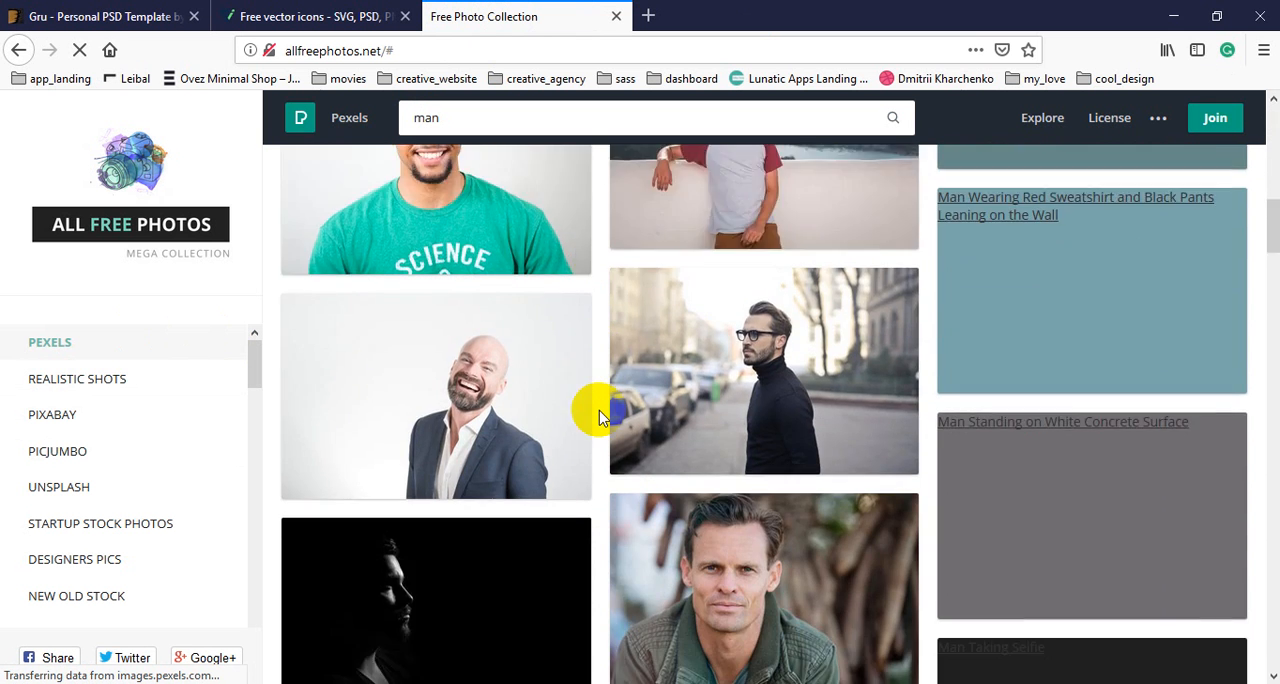
{"action": "scroll", "coordinate": [600, 418], "scroll_direction": "down", "scroll_amount": 7}
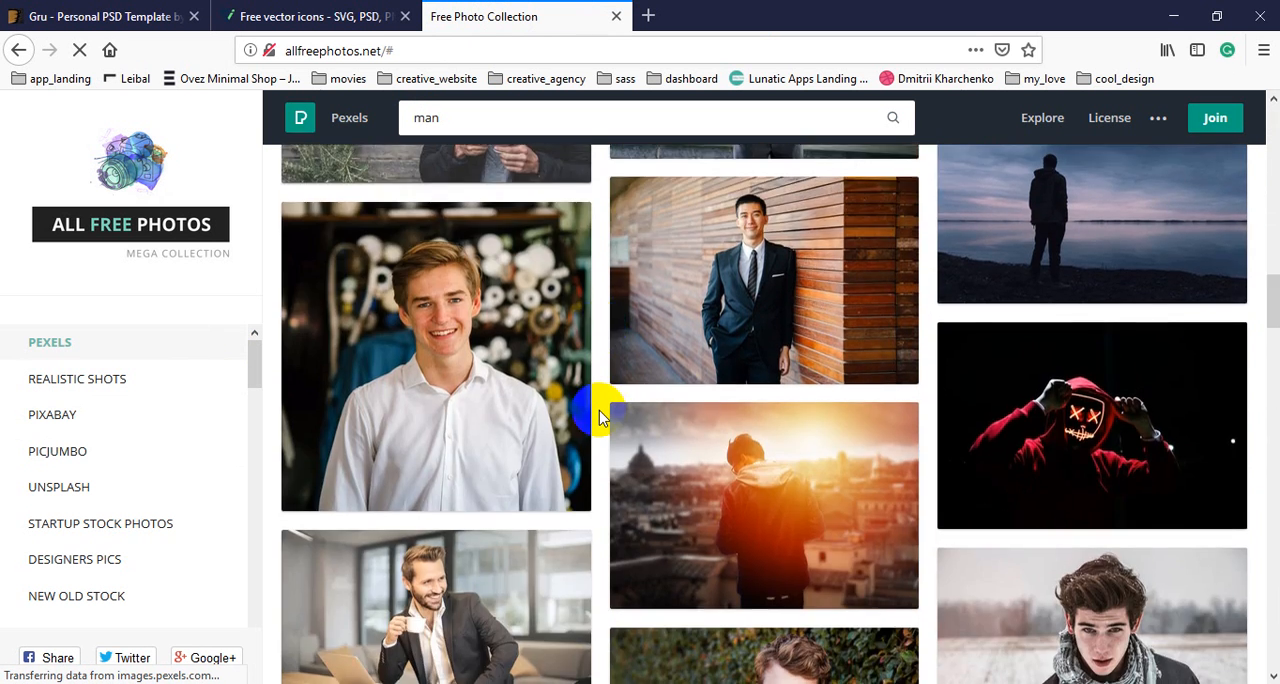
{"action": "scroll", "coordinate": [600, 418], "scroll_direction": "down", "scroll_amount": 3}
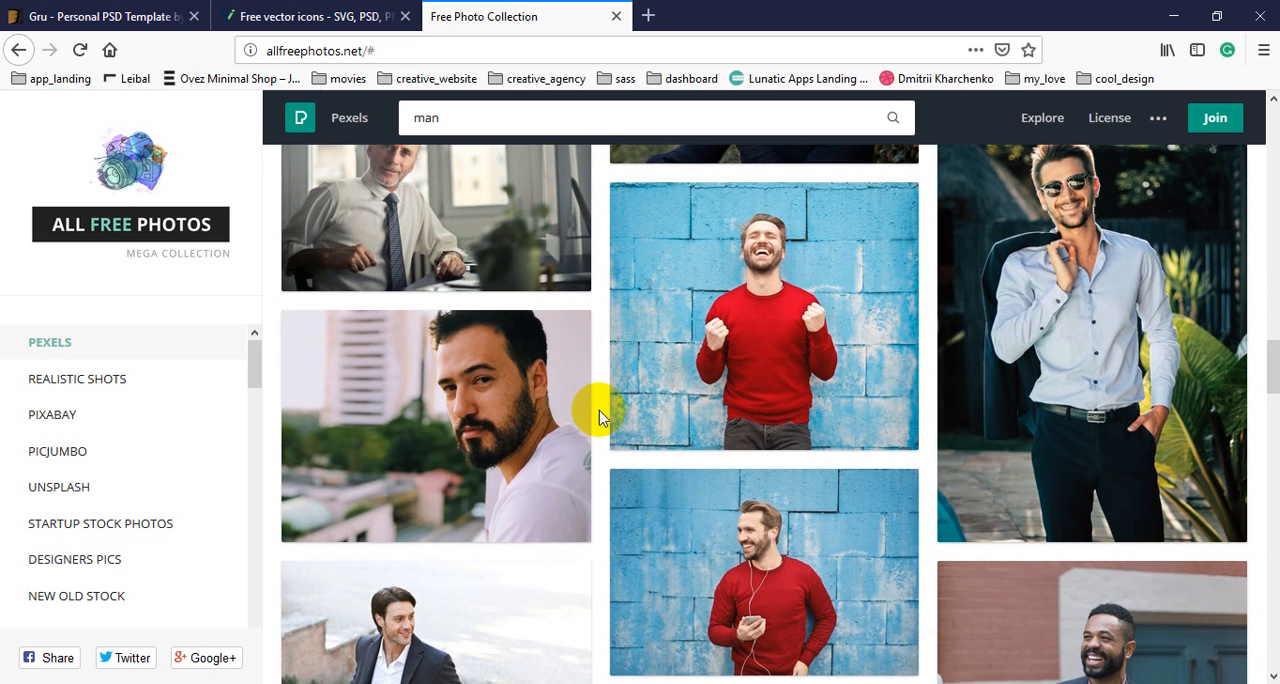
{"action": "left_click", "coordinate": [766, 462]}
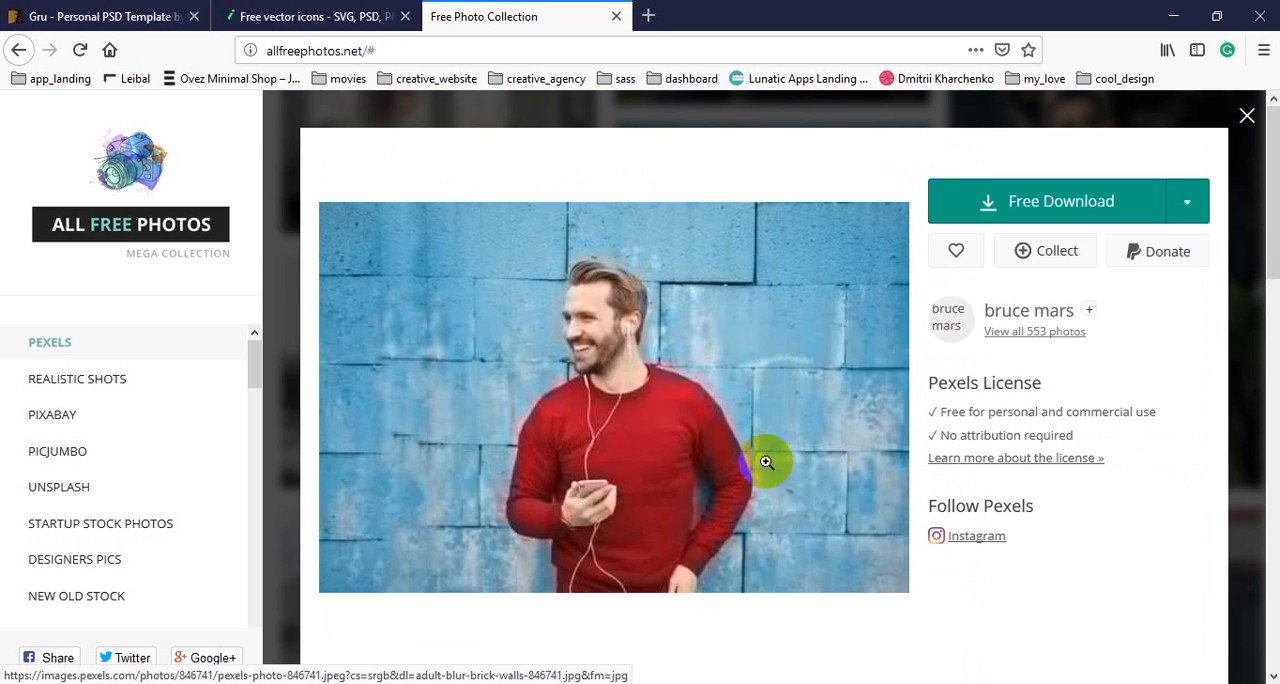
Compare the photo with the Gru template's About section, and download it as adult-blur-brick-walls-846741.jpg.
{"action": "left_click", "coordinate": [104, 17]}
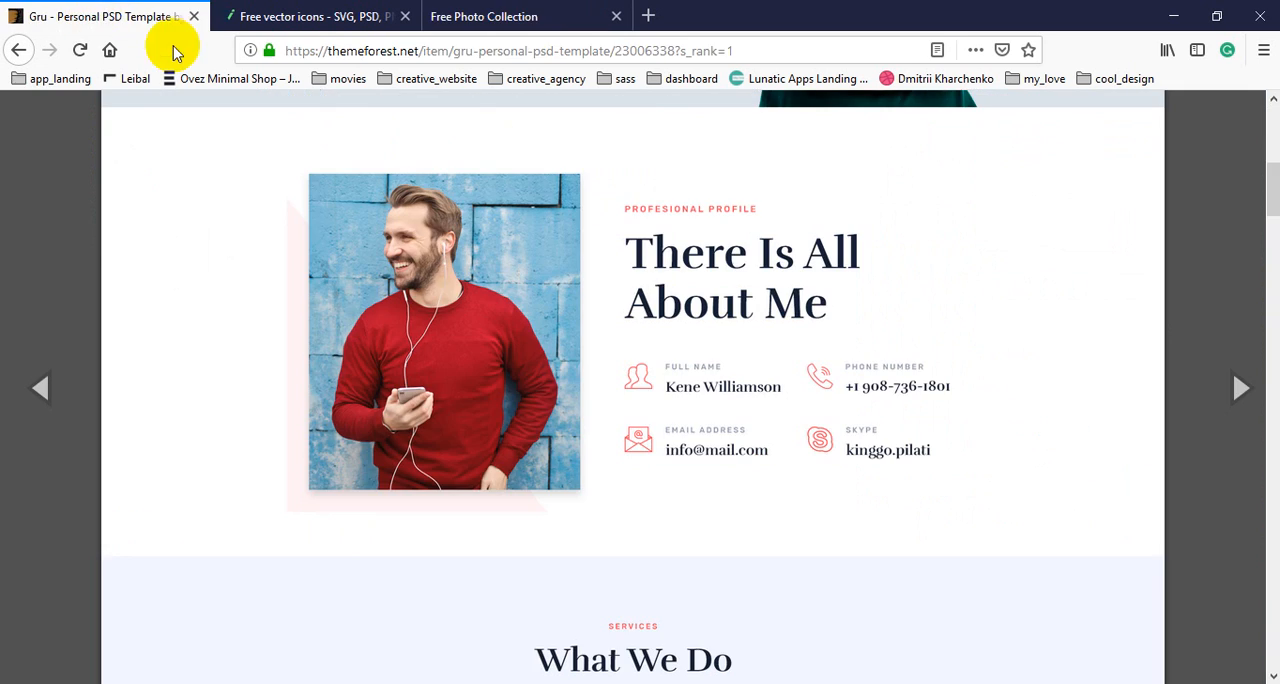
{"action": "left_click", "coordinate": [512, 18]}
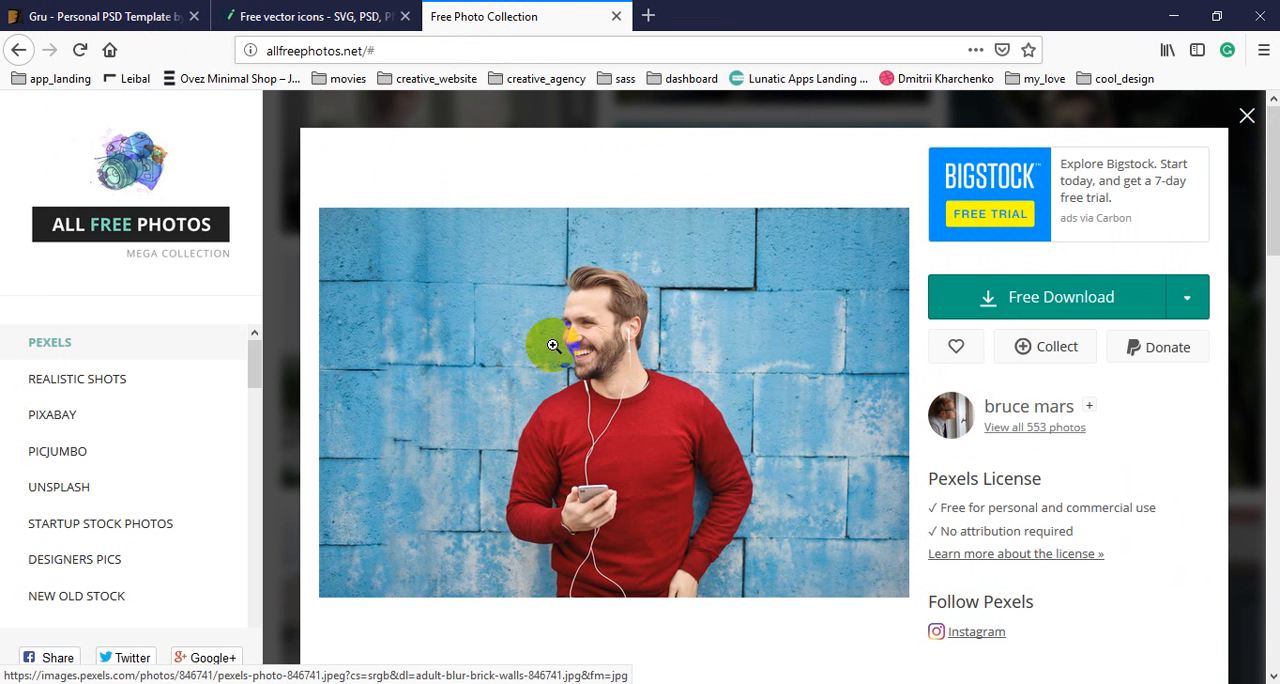
{"action": "left_click", "coordinate": [1055, 300]}
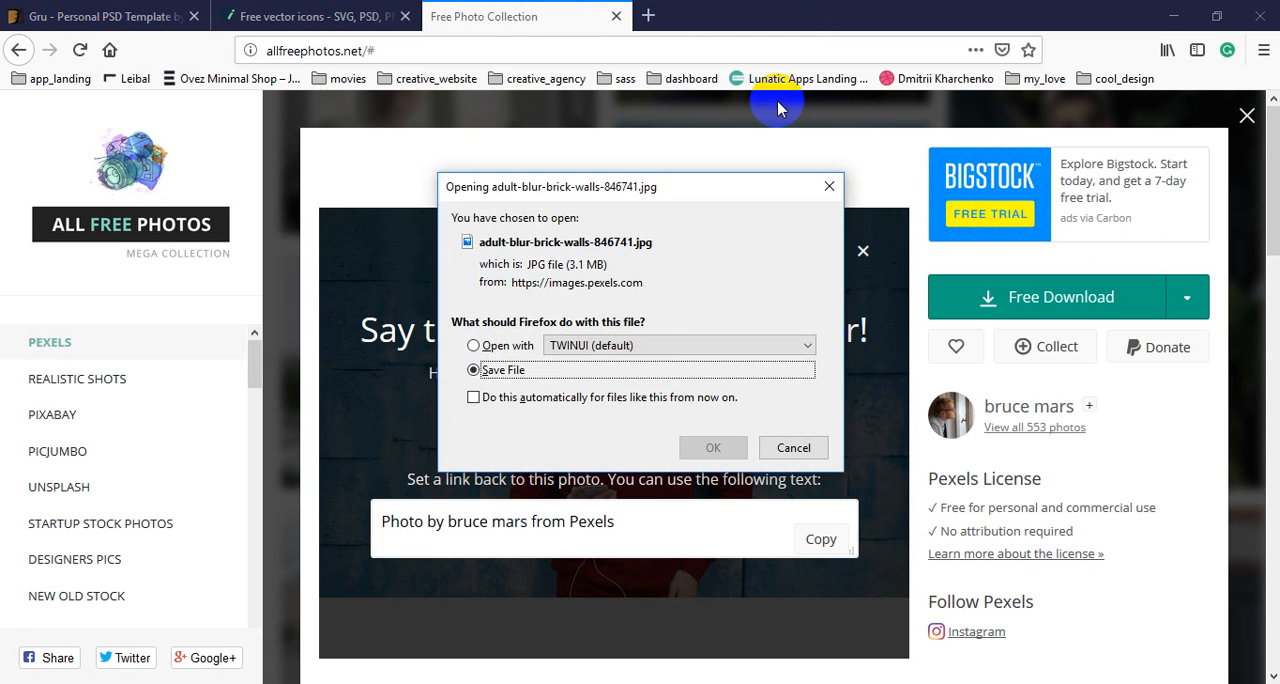
{"action": "left_click", "coordinate": [705, 445]}
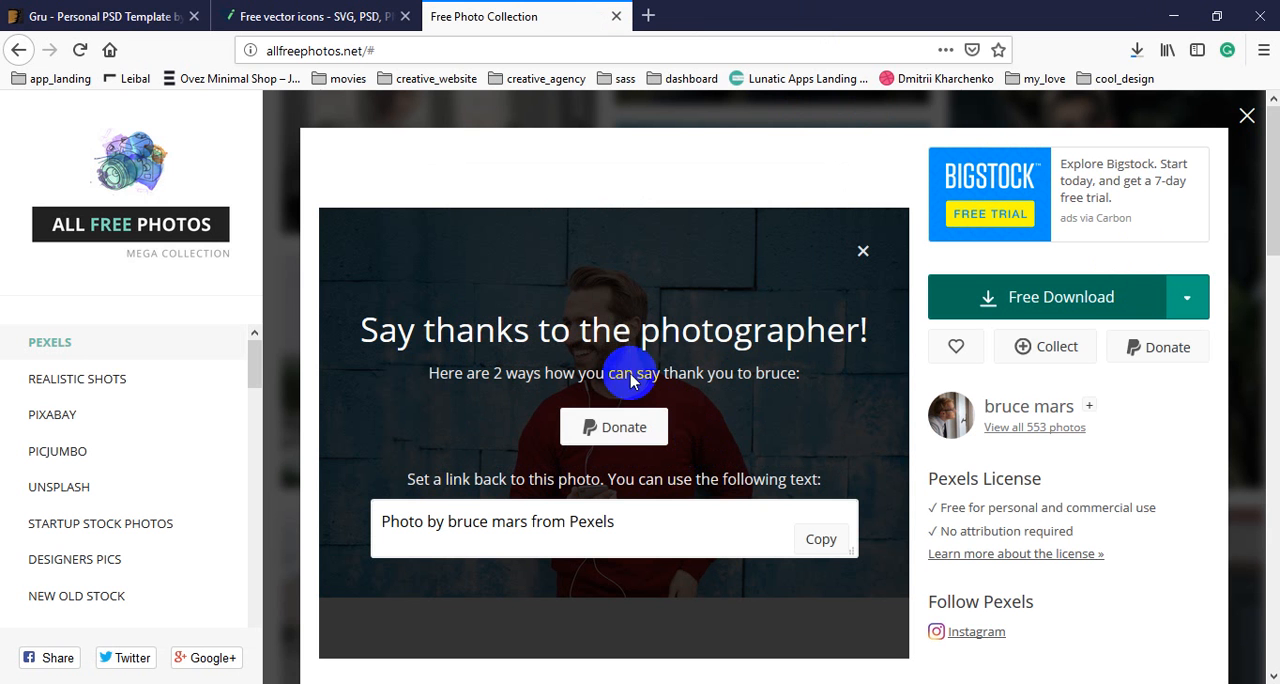
Open the Downloads folder and delete the duplicate file adult-blur-brick-walls-846741(1).jpg.
{"action": "left_click", "coordinate": [1136, 55]}
{"action": "left_click", "coordinate": [1126, 102]}
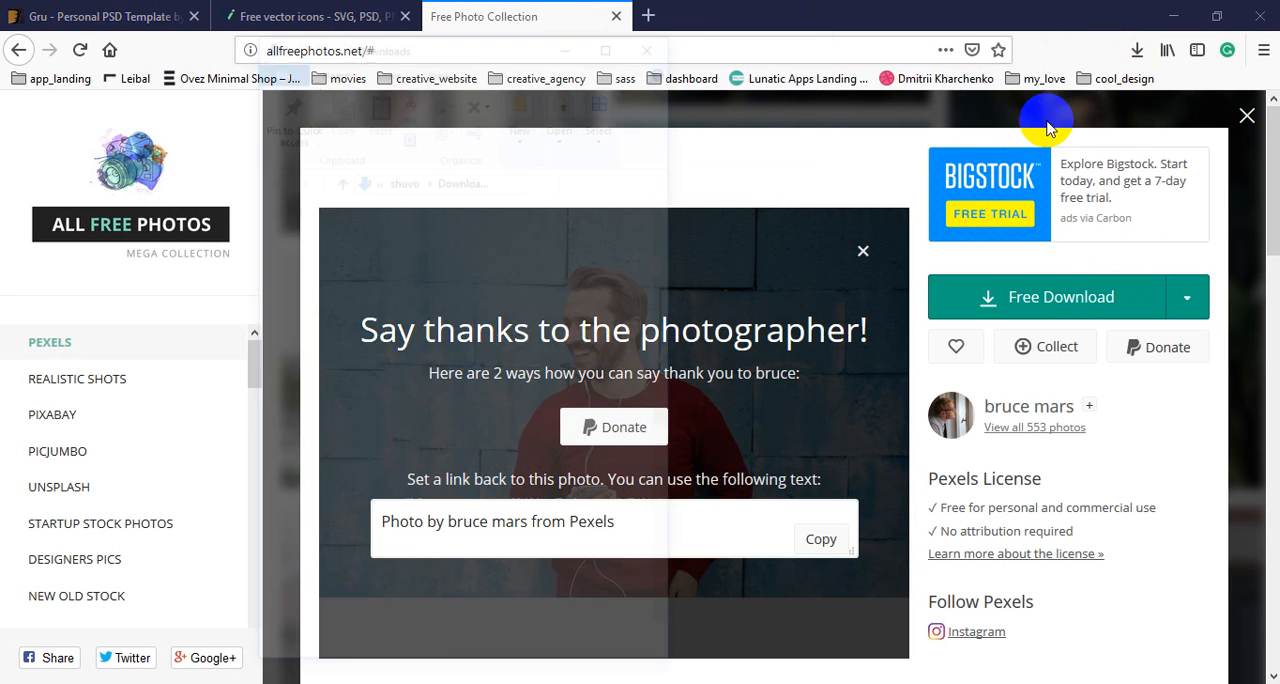
{"action": "scroll", "coordinate": [683, 459], "scroll_direction": "up", "scroll_amount": 15}
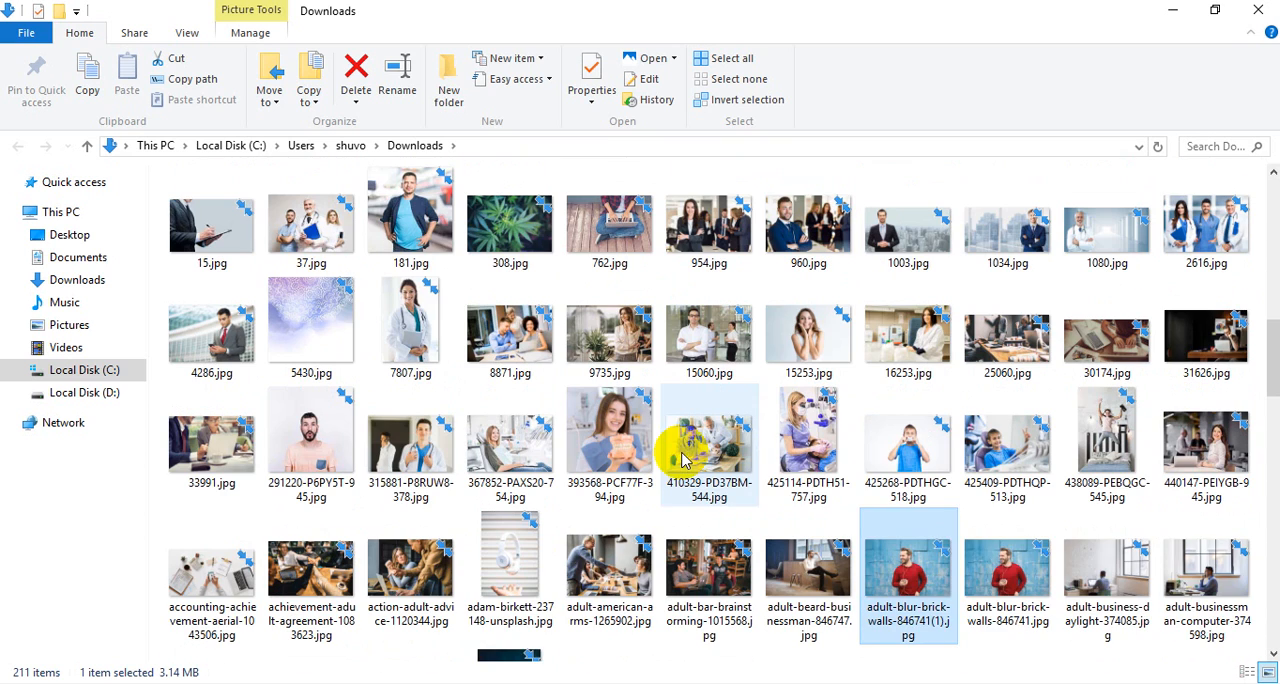
{"action": "key", "text": "Delete"}
Open adult-blur-brick-walls-846741.jpg in Photoshop, copy it into 01_home.psd and clip it to the upper bg rectangle.
{"action": "left_click_drag", "start_coordinate": [927, 578], "coordinate": [270, 38]}
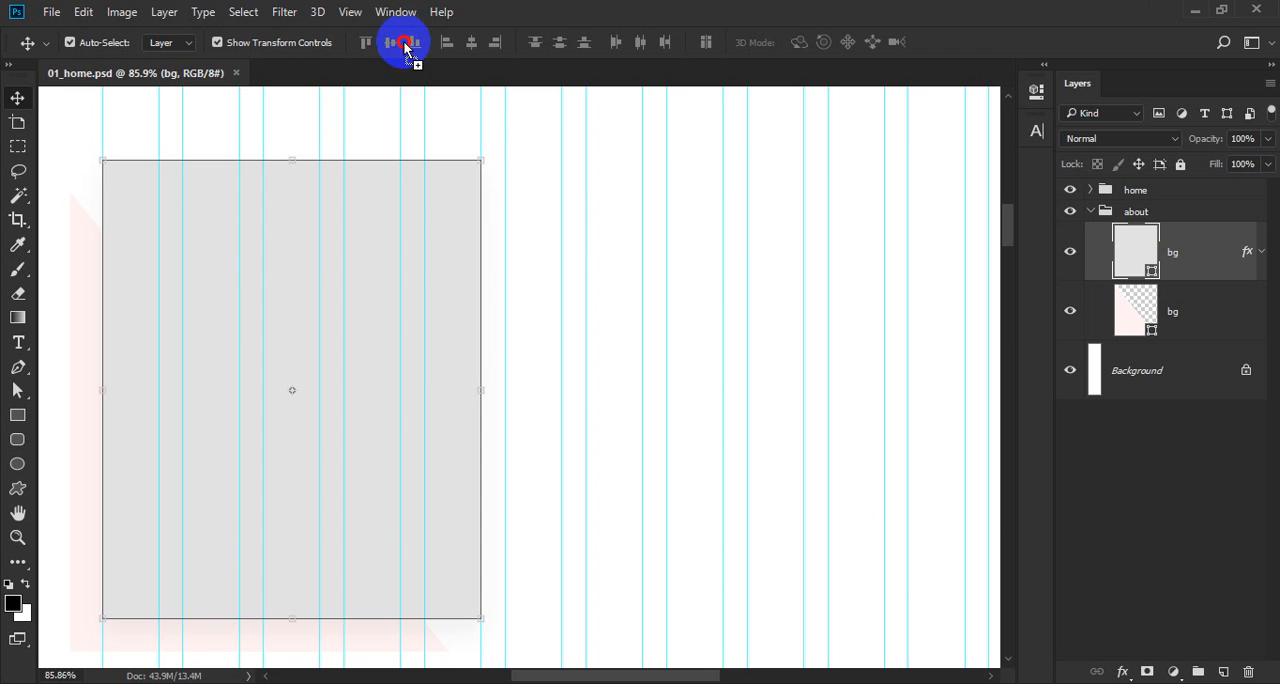
{"action": "left_click_drag", "start_coordinate": [414, 49], "coordinate": [424, 75]}
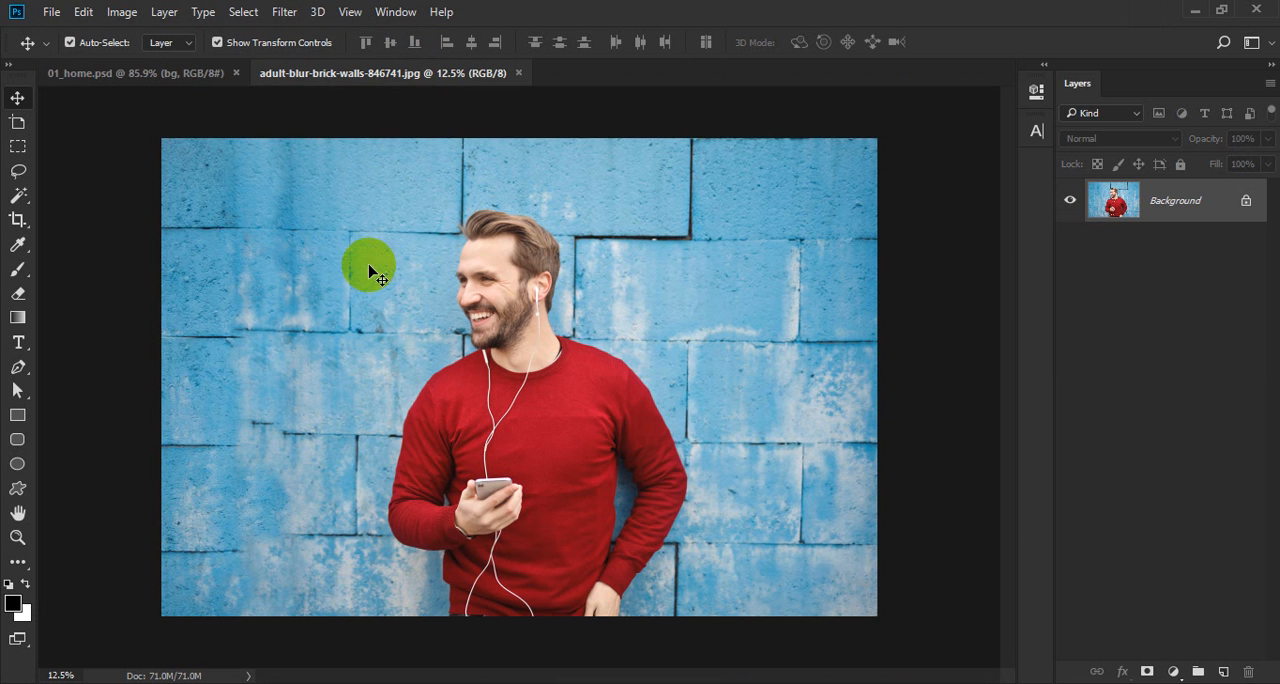
{"action": "left_click_drag", "start_coordinate": [363, 266], "coordinate": [416, 327]}
{"action": "right_click", "coordinate": [1229, 268]}
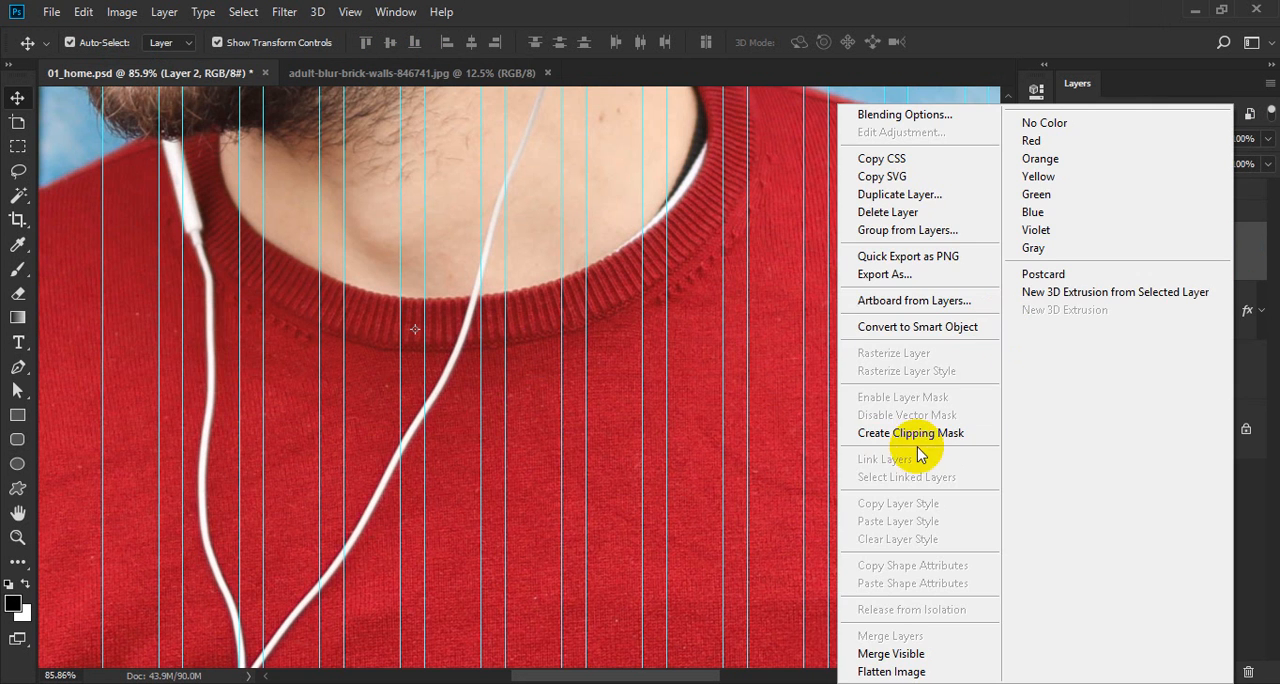
{"action": "left_click", "coordinate": [918, 435]}
Center the photo layer vertically and horizontally on the upper bg rectangle.
{"action": "scroll", "coordinate": [408, 346], "scroll_direction": "down", "scroll_amount": 8}
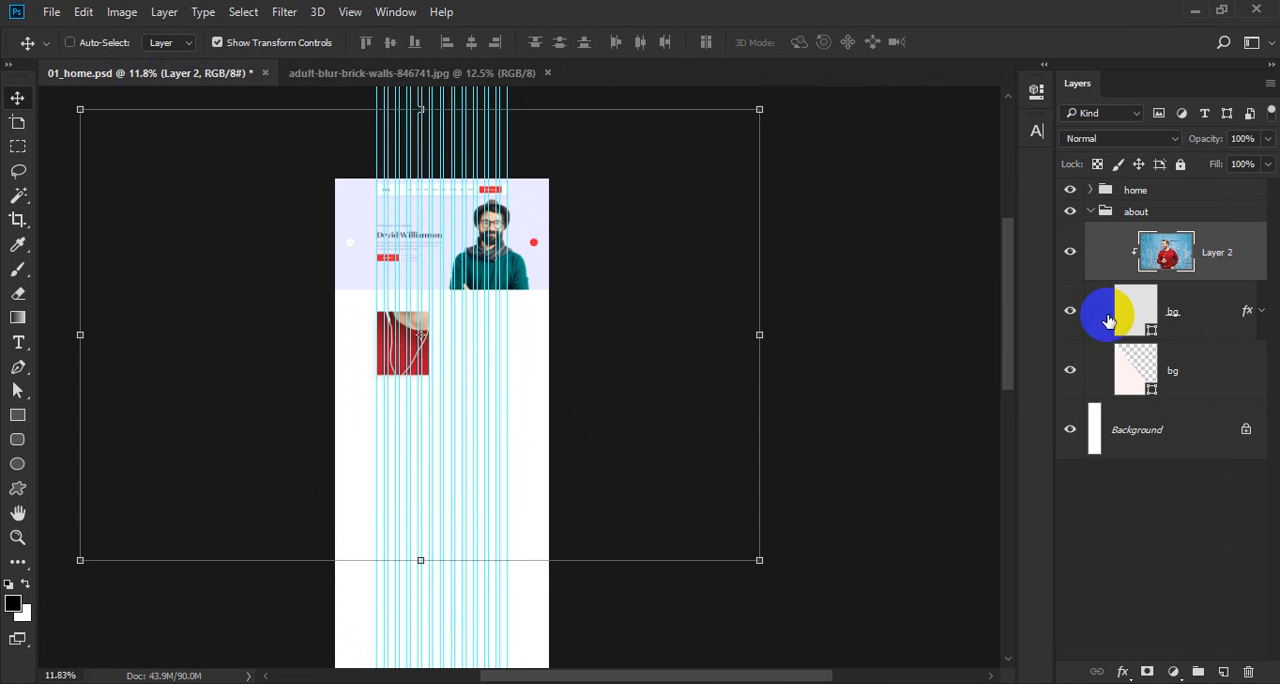
{"action": "left_click", "coordinate": [1143, 317], "text": "ctrl"}
{"action": "left_click", "coordinate": [391, 43]}
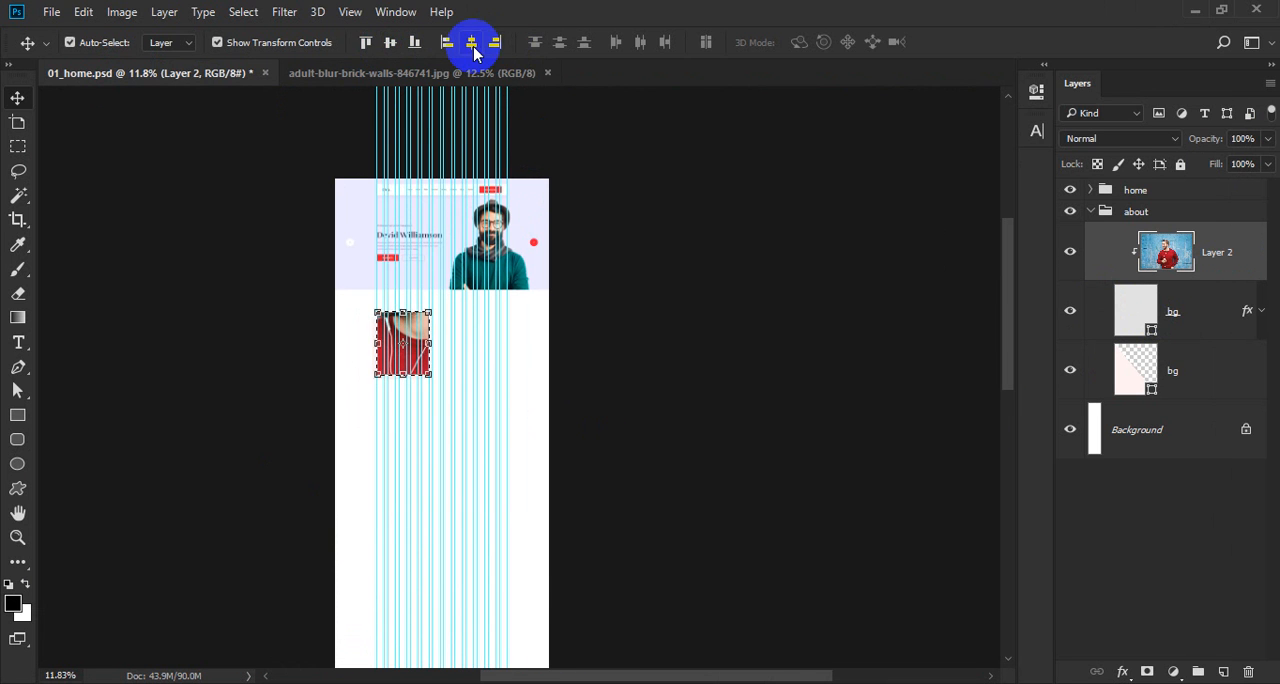
{"action": "left_click", "coordinate": [472, 43]}
{"action": "key", "text": "ctrl+d"}
Scale the photo to 17.87% and shift it 25 px left and 21 px up inside its frame.
{"action": "key", "text": "ctrl+t"}
{"action": "left_click_drag", "start_coordinate": [734, 131], "coordinate": [463, 302]}
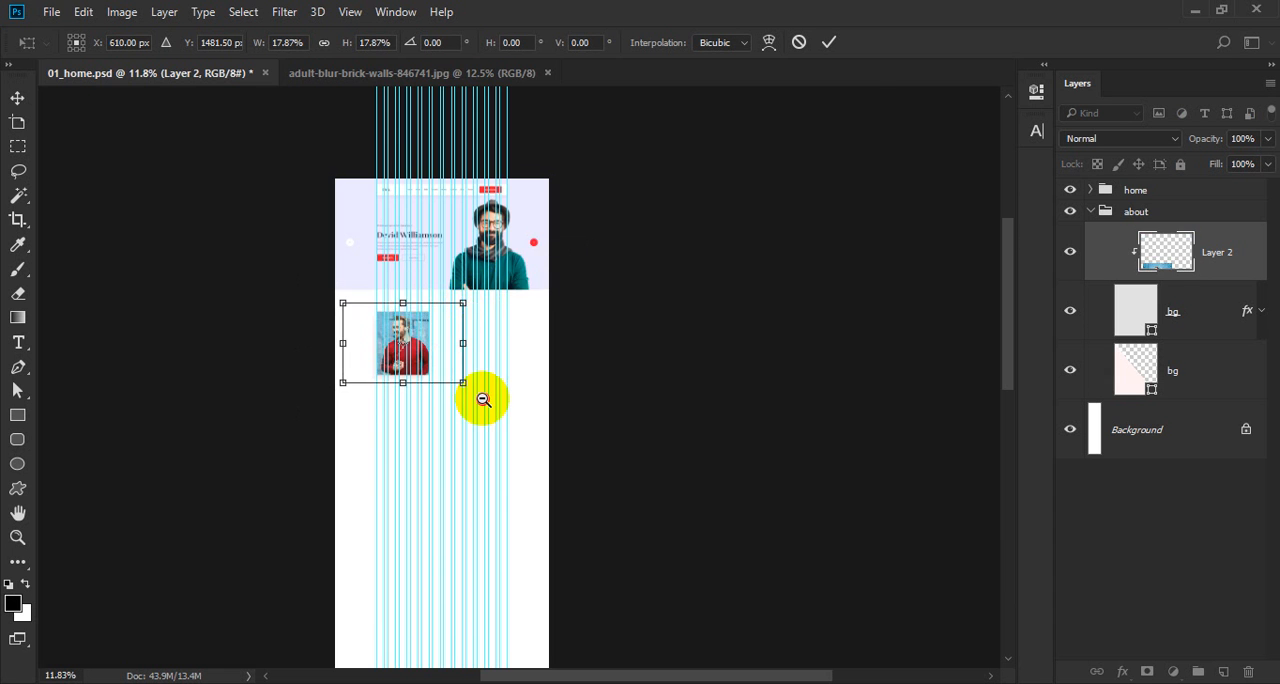
{"action": "left_click_drag", "start_coordinate": [483, 399], "coordinate": [551, 426]}
{"action": "left_click_drag", "start_coordinate": [536, 364], "coordinate": [510, 410]}
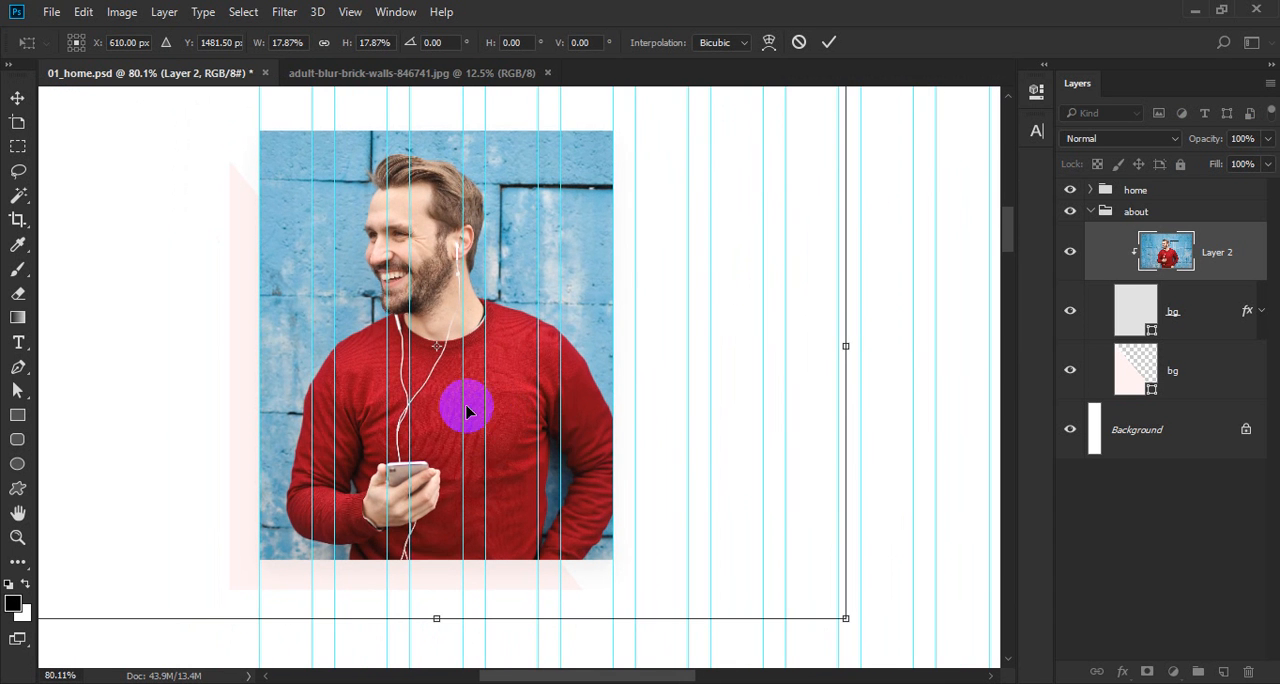
{"action": "left_click_drag", "start_coordinate": [433, 403], "coordinate": [415, 393]}
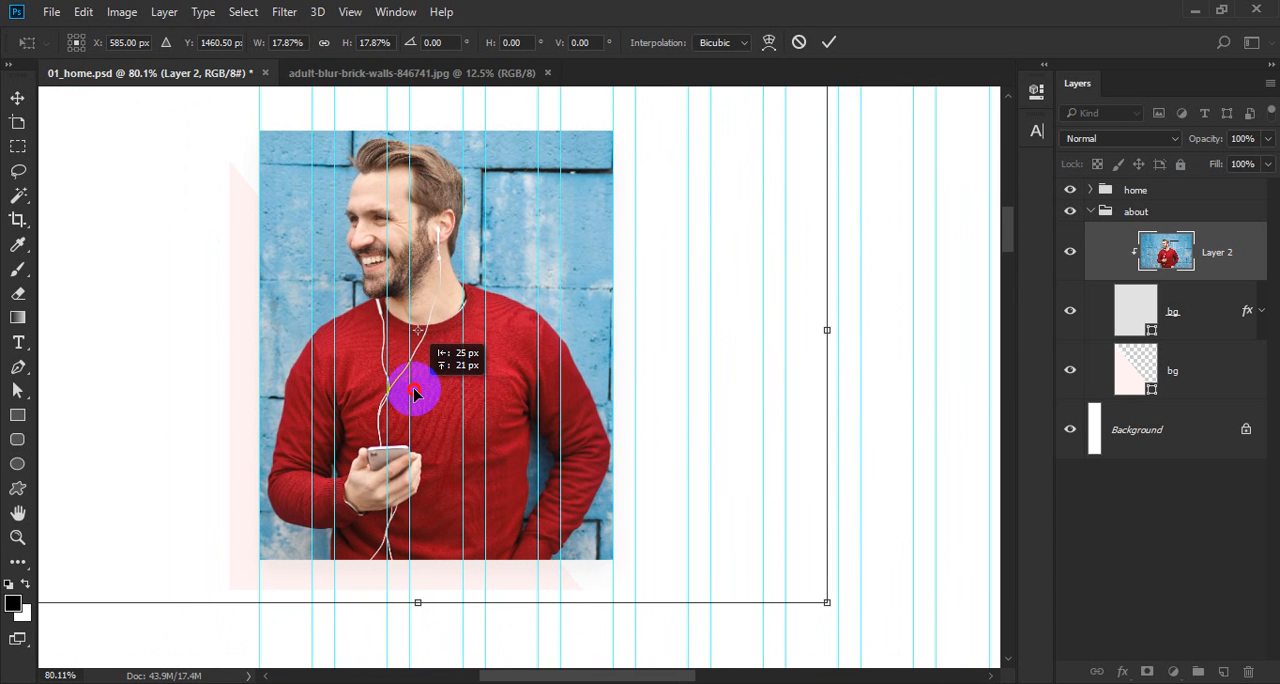
{"action": "key", "text": "Return"}
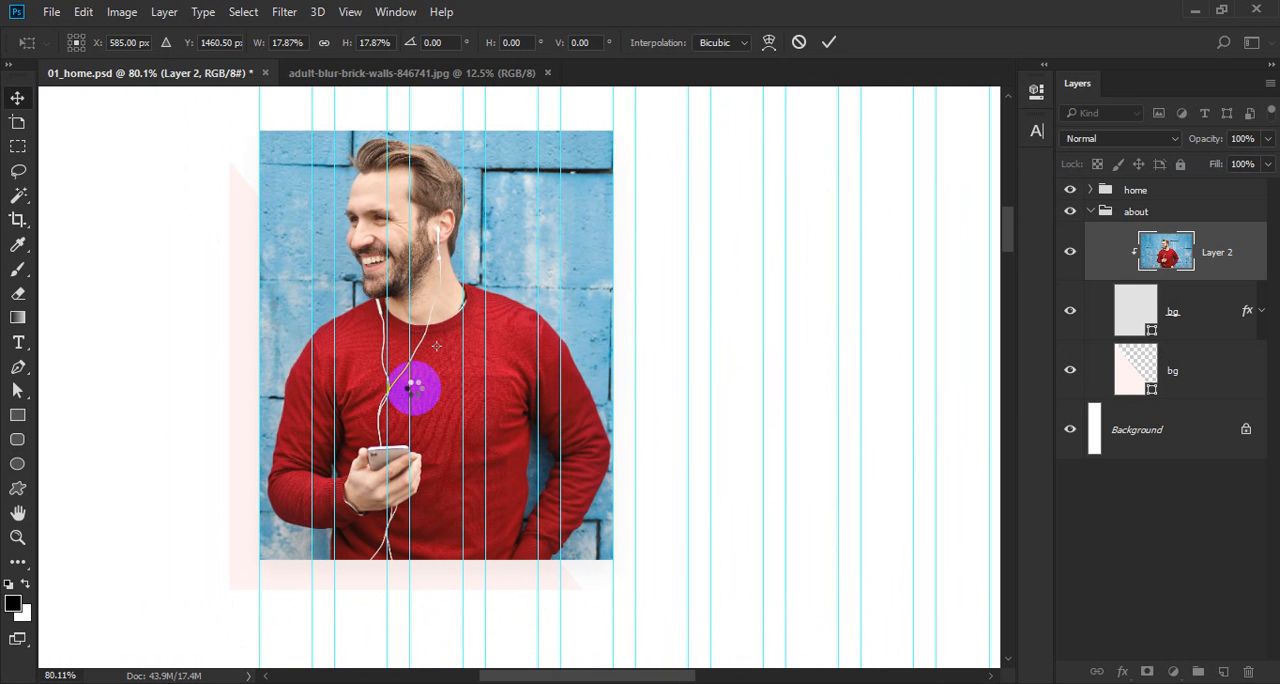
Replace the clipped photo with a copy cropped to the bg rectangle's outline, and save 01_home.psd.
{"action": "left_click", "coordinate": [1130, 307], "text": "ctrl"}
{"action": "key", "text": "ctrl+x"}
{"action": "key", "text": "Delete"}
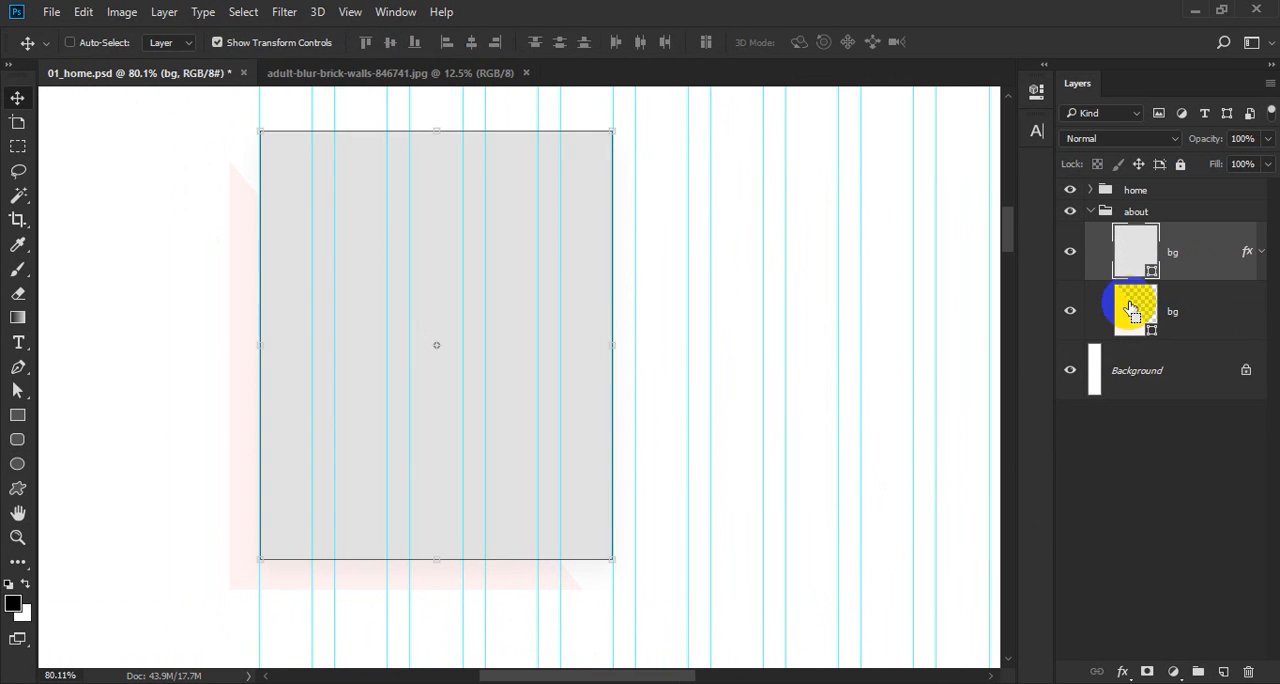
{"action": "key", "text": "ctrl+v"}
{"action": "left_click_drag", "start_coordinate": [629, 297], "coordinate": [560, 301]}
{"action": "left_click_drag", "start_coordinate": [710, 323], "coordinate": [497, 337]}
{"action": "key", "text": "ctrl+s"}
Check the reference About section in Firefox, and back in Photoshop add the text "Professional Designer" beside the photo, on a new layer beneath the bg shapes.
{"action": "key", "text": "alt+Tab"}
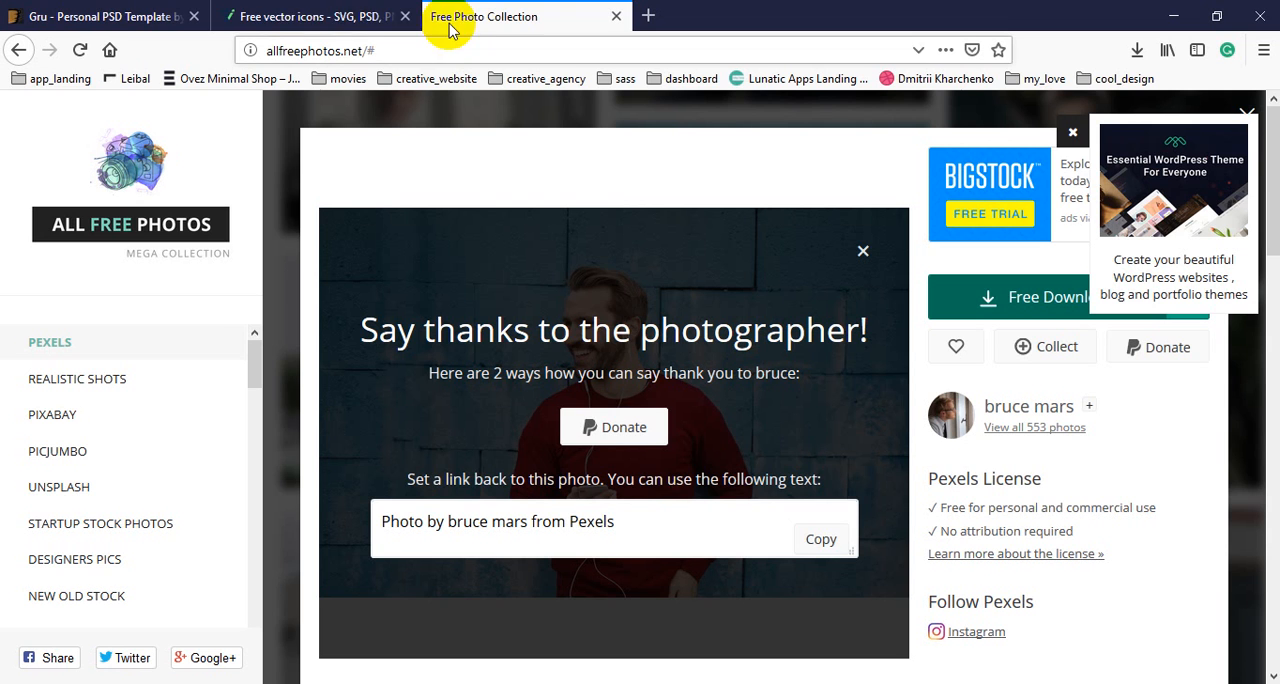
{"action": "left_click", "coordinate": [100, 18]}
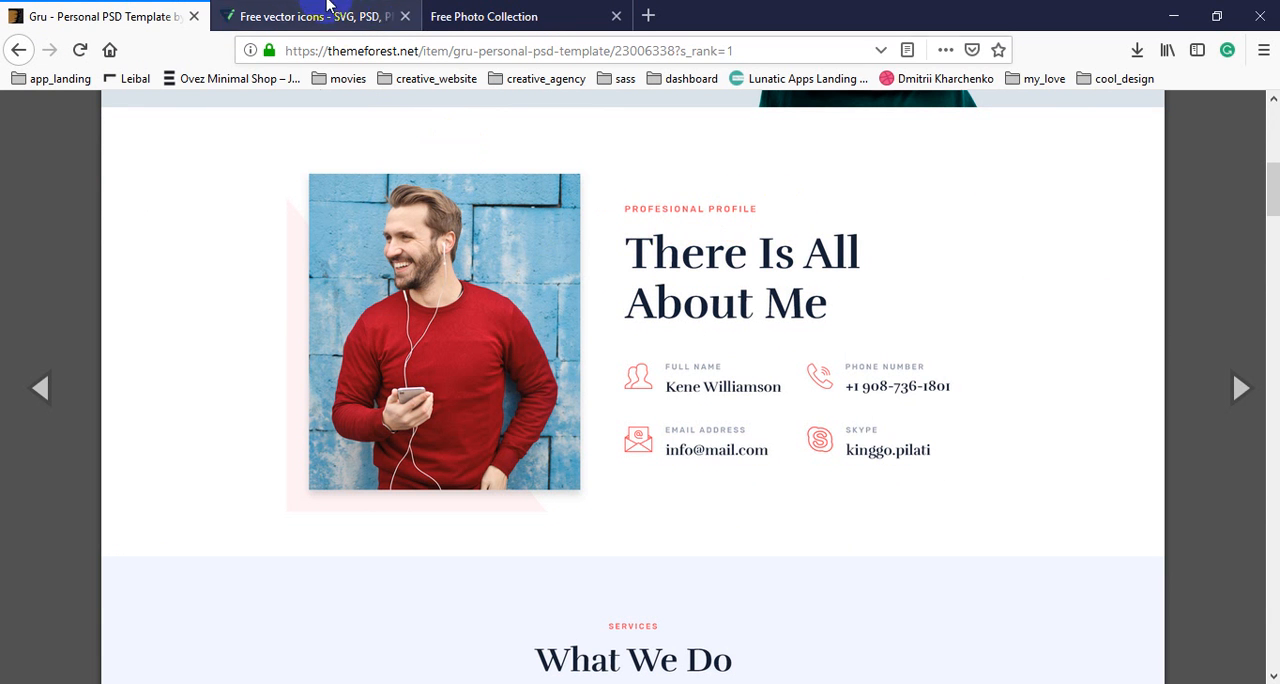
{"action": "key", "text": "alt+Tab"}
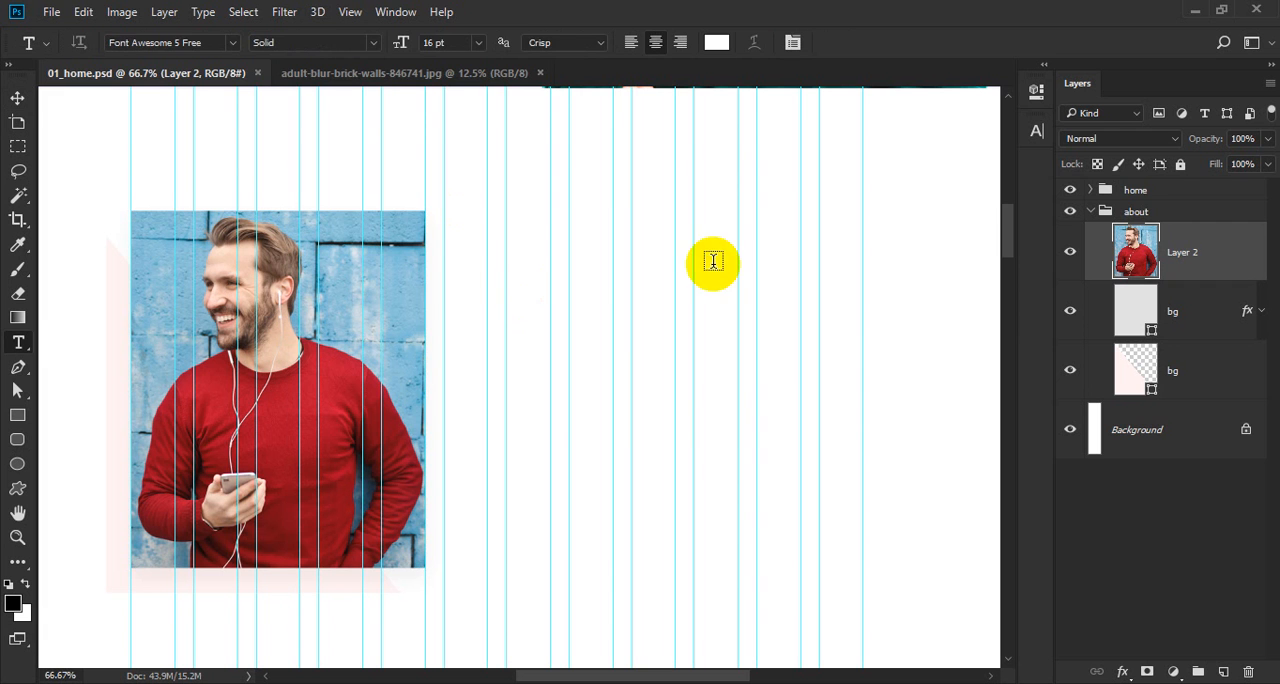
{"action": "left_click", "coordinate": [1220, 368]}
{"action": "left_click", "coordinate": [1222, 657], "text": "ctrl"}
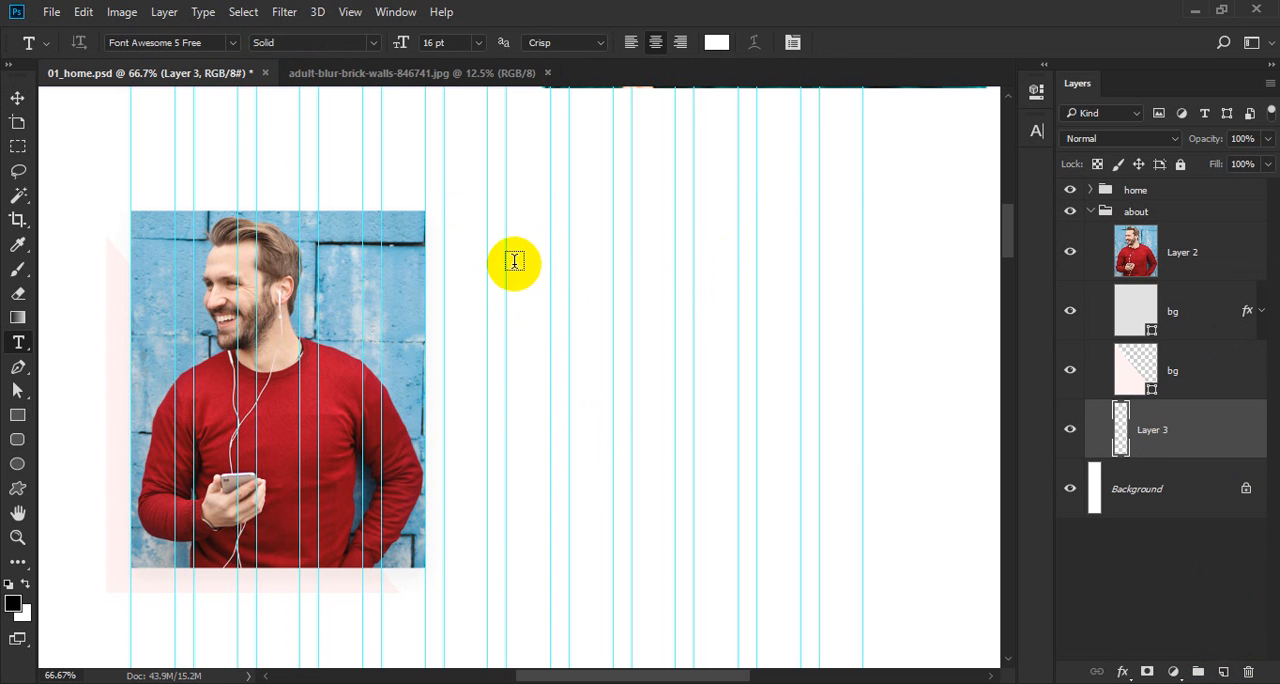
{"action": "left_click", "coordinate": [482, 258]}
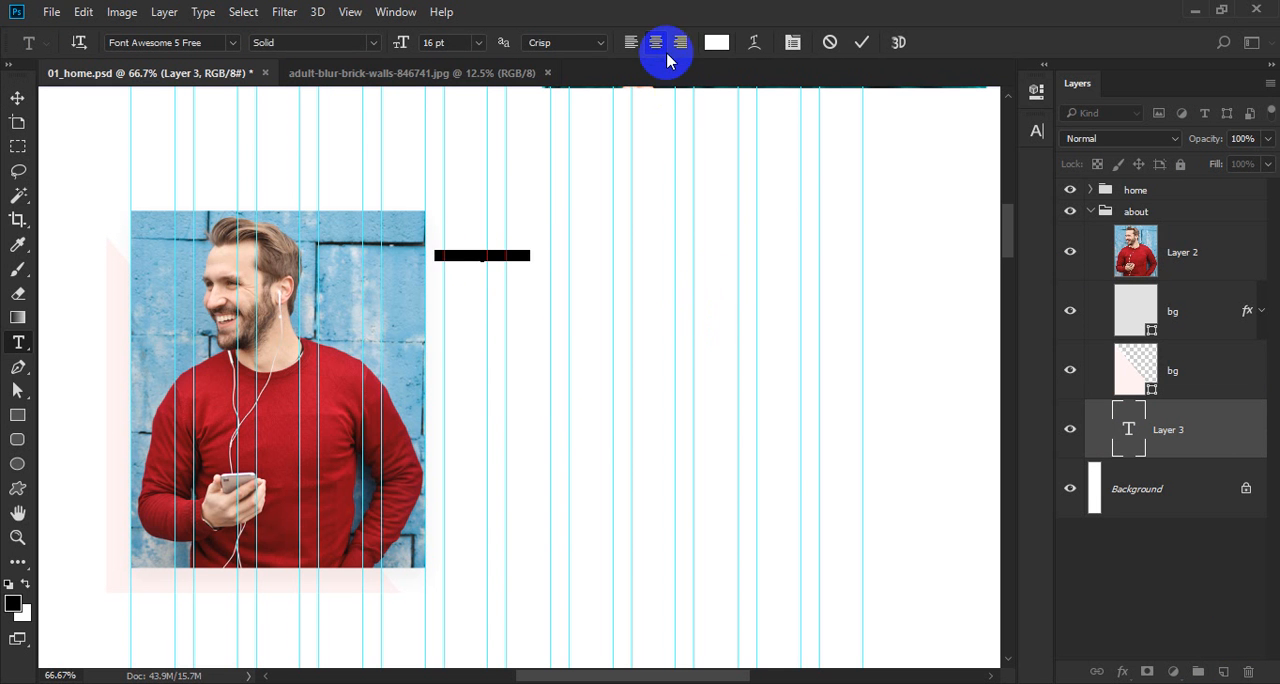
Color the "Professional Designer" text red #ff1833, sampled from the Download CV button.
{"action": "left_click", "coordinate": [716, 42]}
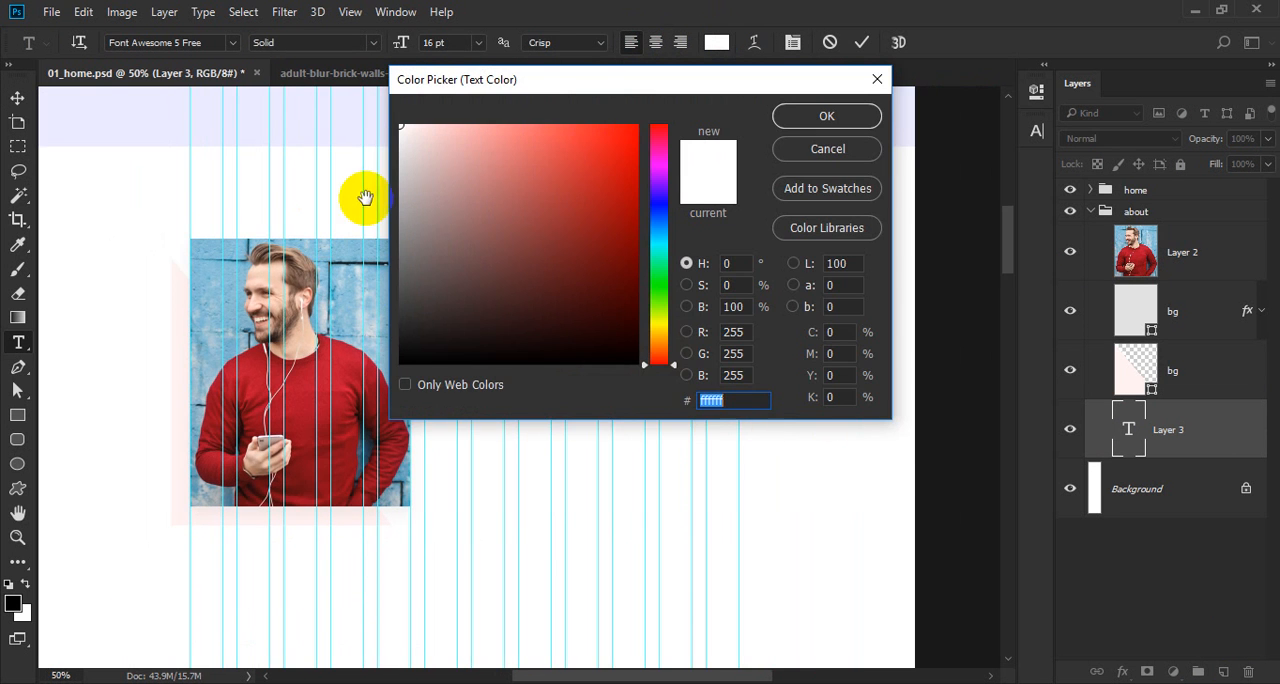
{"action": "left_click_drag", "start_coordinate": [496, 90], "coordinate": [732, 167]}
{"action": "left_click_drag", "start_coordinate": [400, 155], "coordinate": [402, 392]}
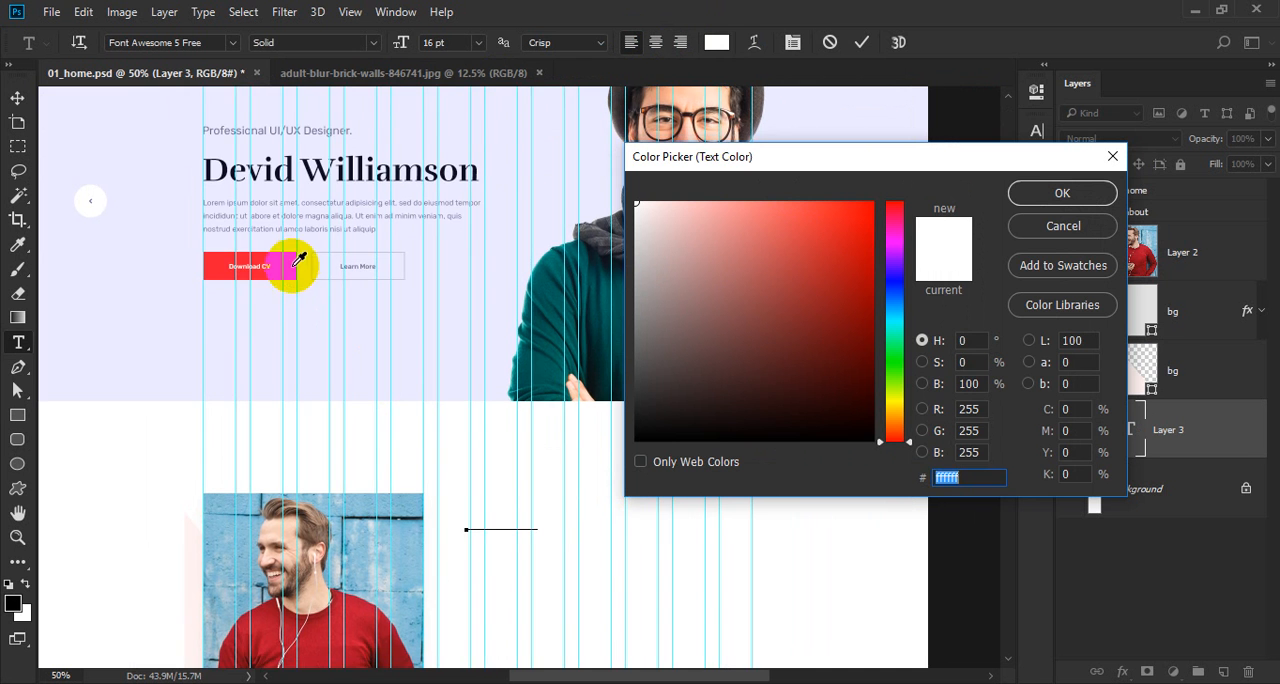
{"action": "left_click", "coordinate": [291, 267]}
{"action": "left_click", "coordinate": [515, 514]}
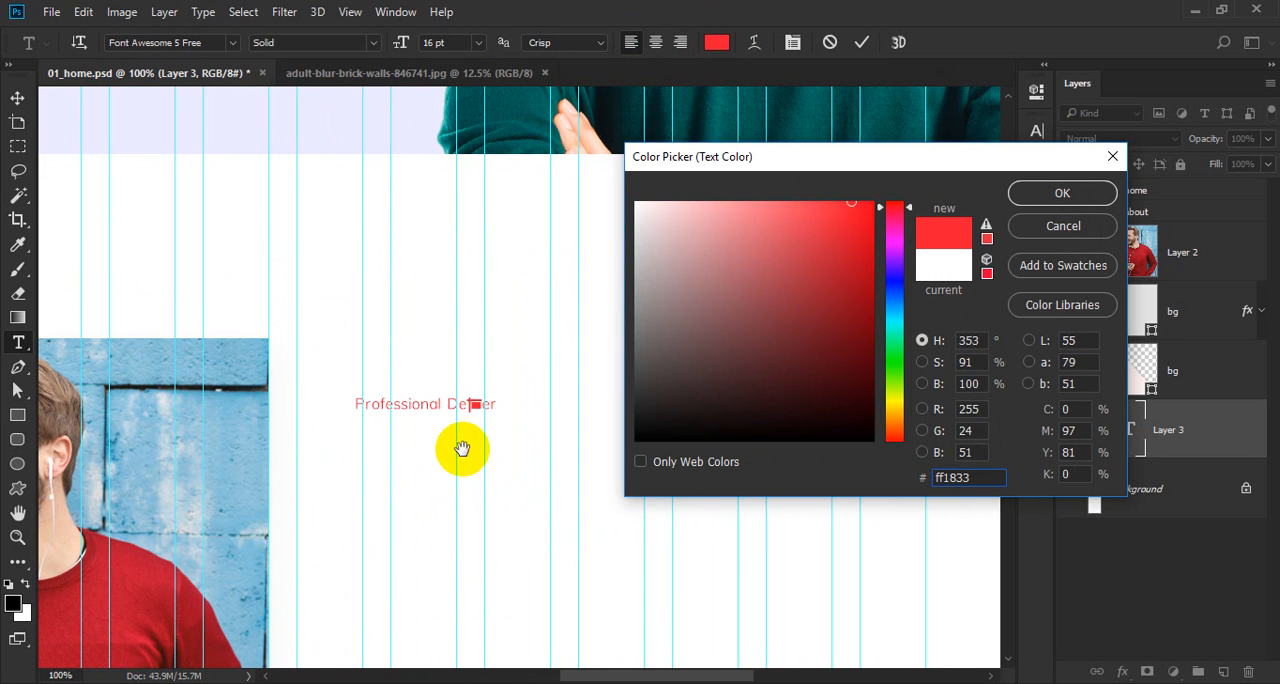
{"action": "key", "text": "Return"}
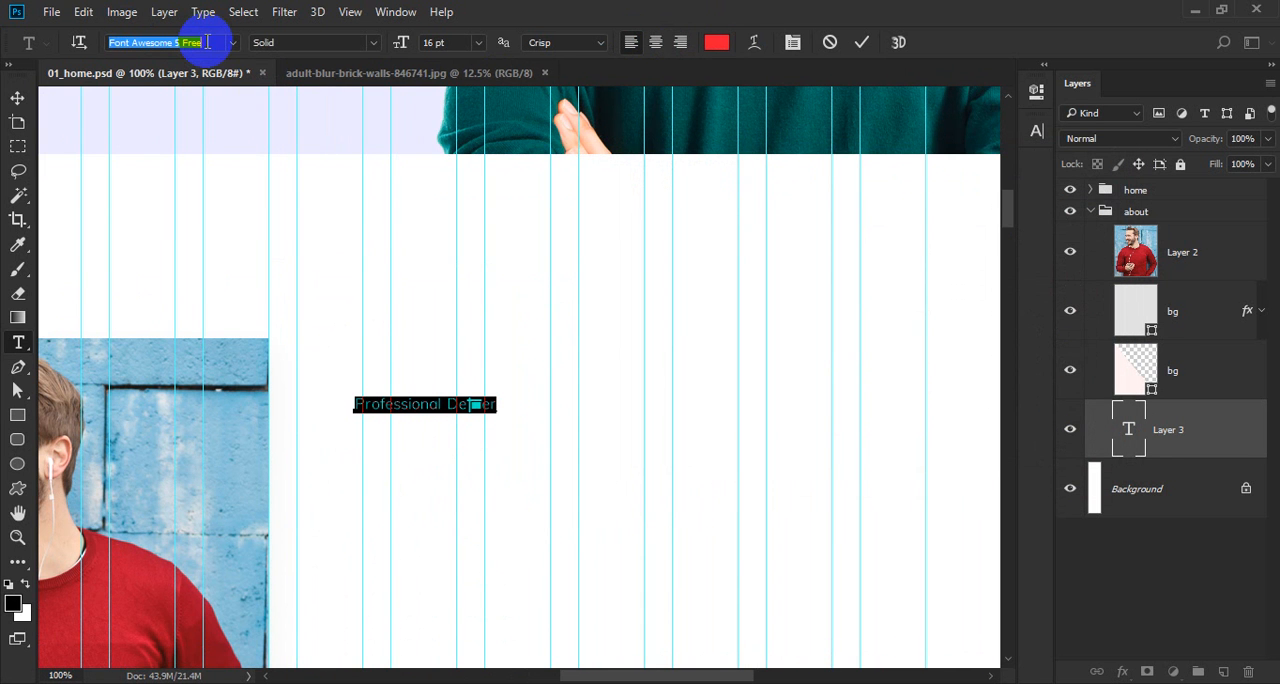
Set the "Professional Designer" text in Rubik Medium at 14 pt.
{"action": "left_click", "coordinate": [205, 42]}
{"action": "type", "text": "r"}
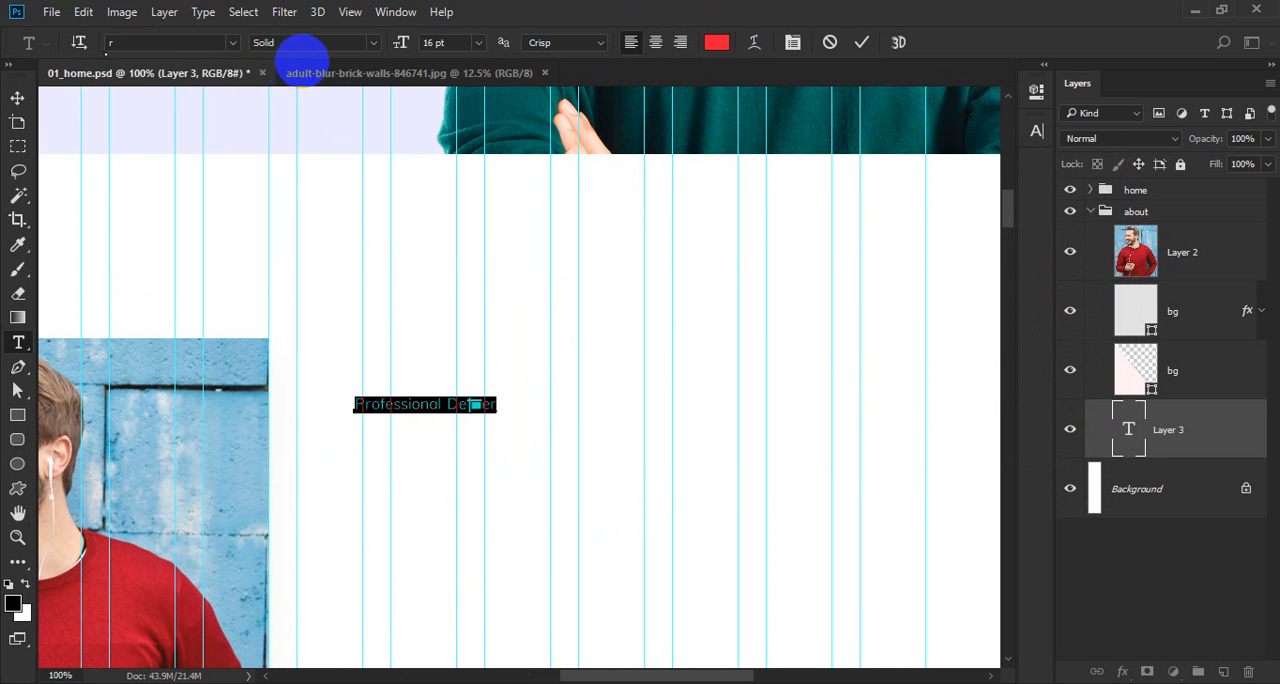
{"action": "type", "text": "ubik"}
{"action": "left_click", "coordinate": [213, 173]}
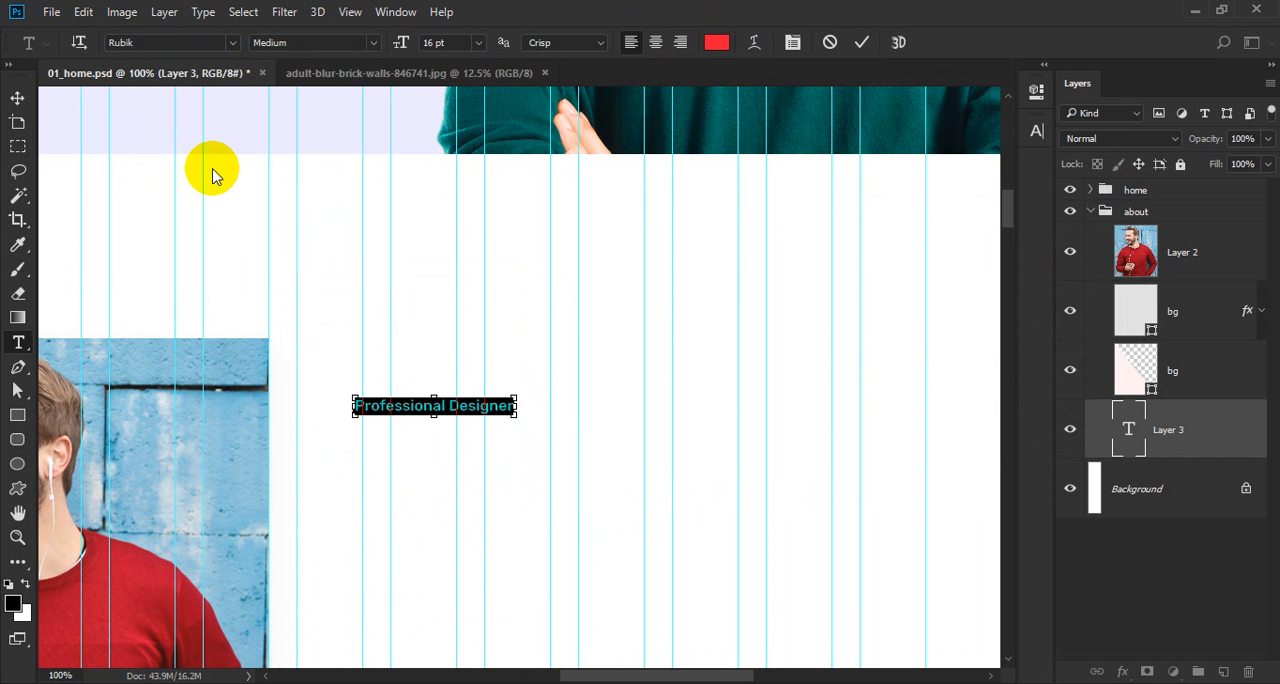
{"action": "left_click", "coordinate": [366, 272]}
{"action": "left_click", "coordinate": [445, 43]}
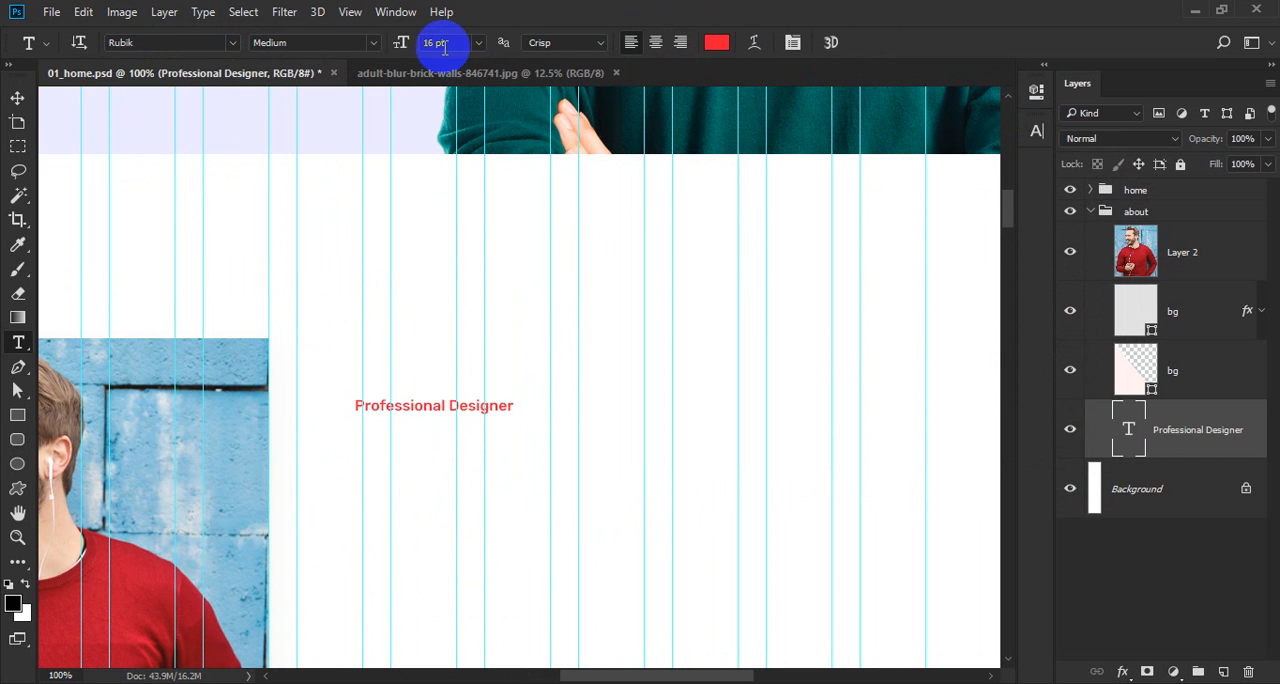
{"action": "type", "text": "14"}
{"action": "key", "text": "Return"}
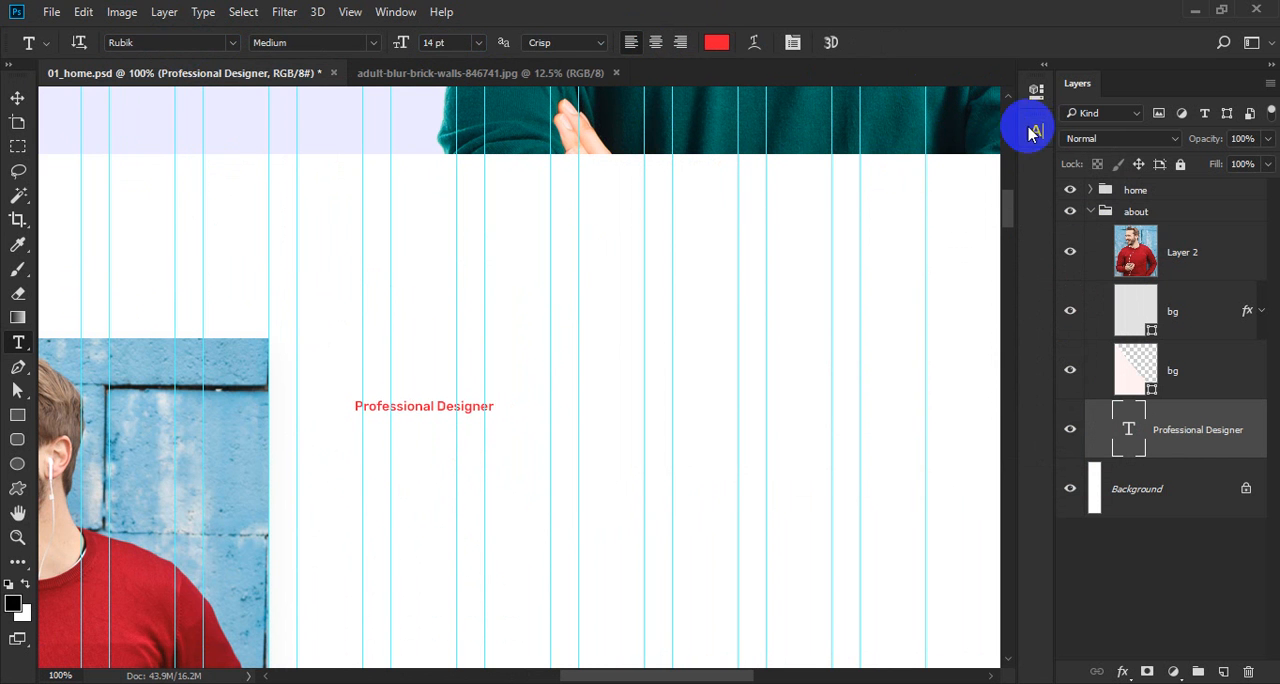
Set the "Professional Designer" text's tracking to 200 and turn on All Caps.
{"action": "left_click", "coordinate": [1037, 131]}
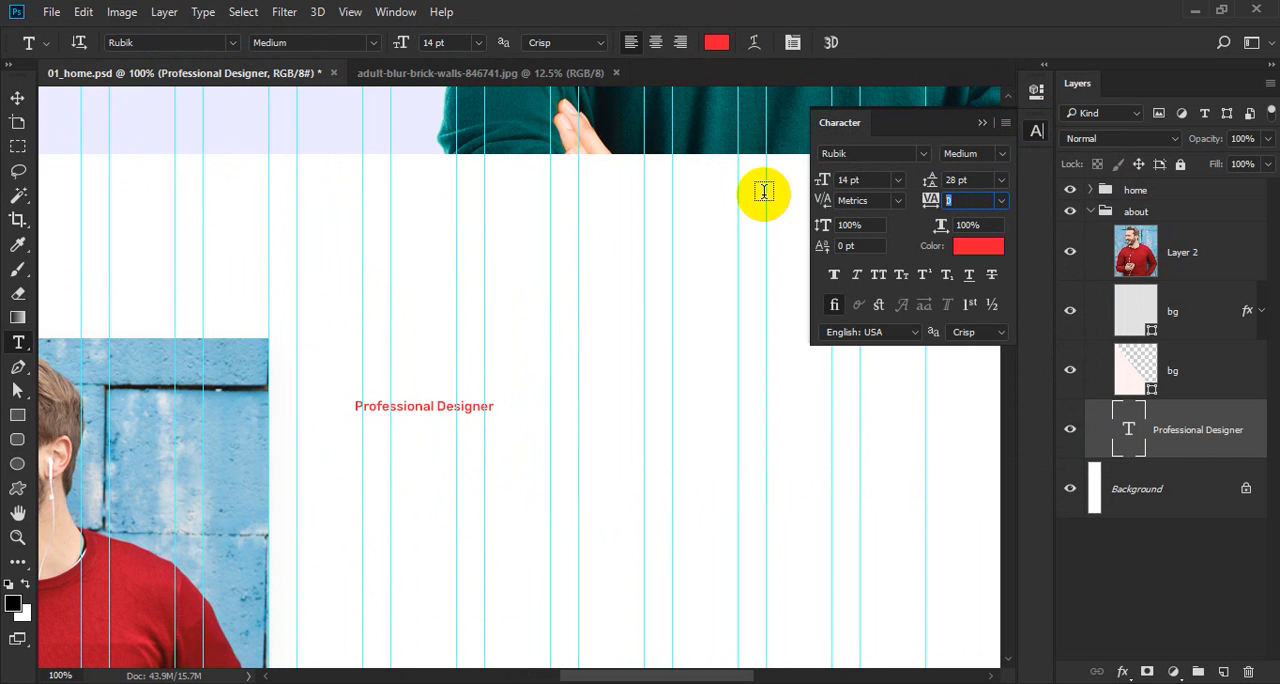
{"action": "key", "text": "Return"}
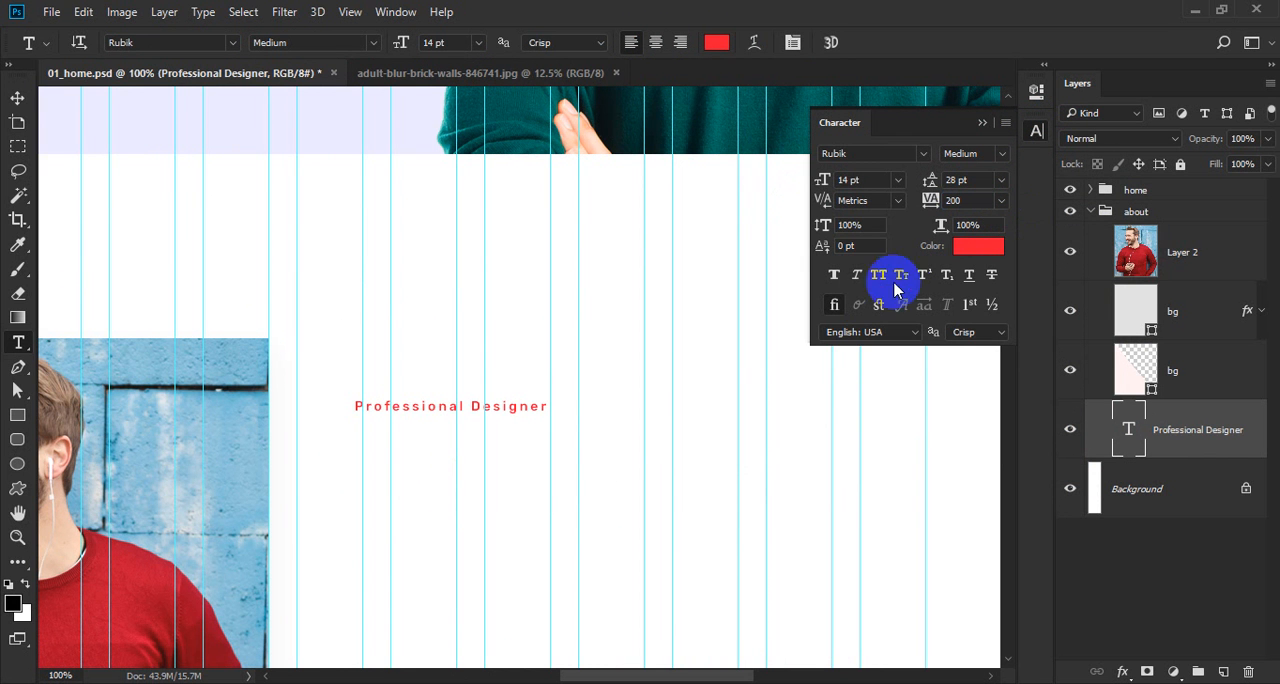
{"action": "key", "text": "v"}
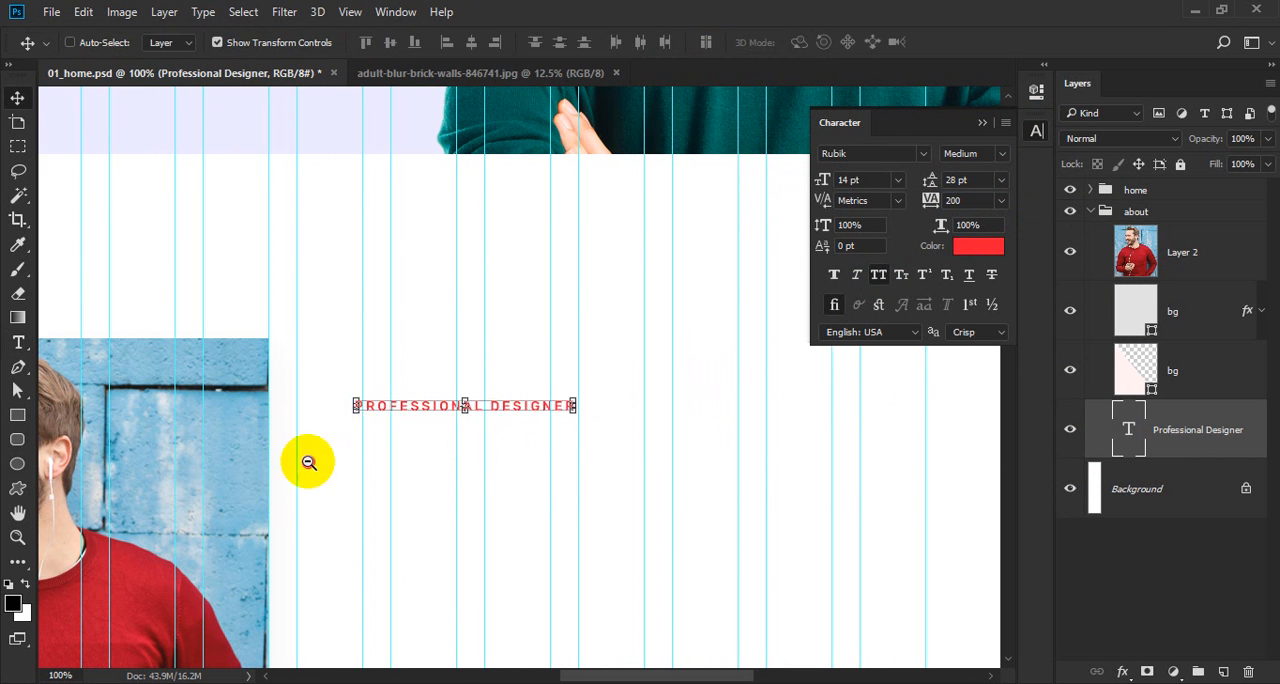
Nudge the "Professional Designer" text left to adjust its spacing from the photo.
{"action": "left_click_drag", "start_coordinate": [286, 418], "coordinate": [358, 420]}
{"action": "key", "text": "Left"}
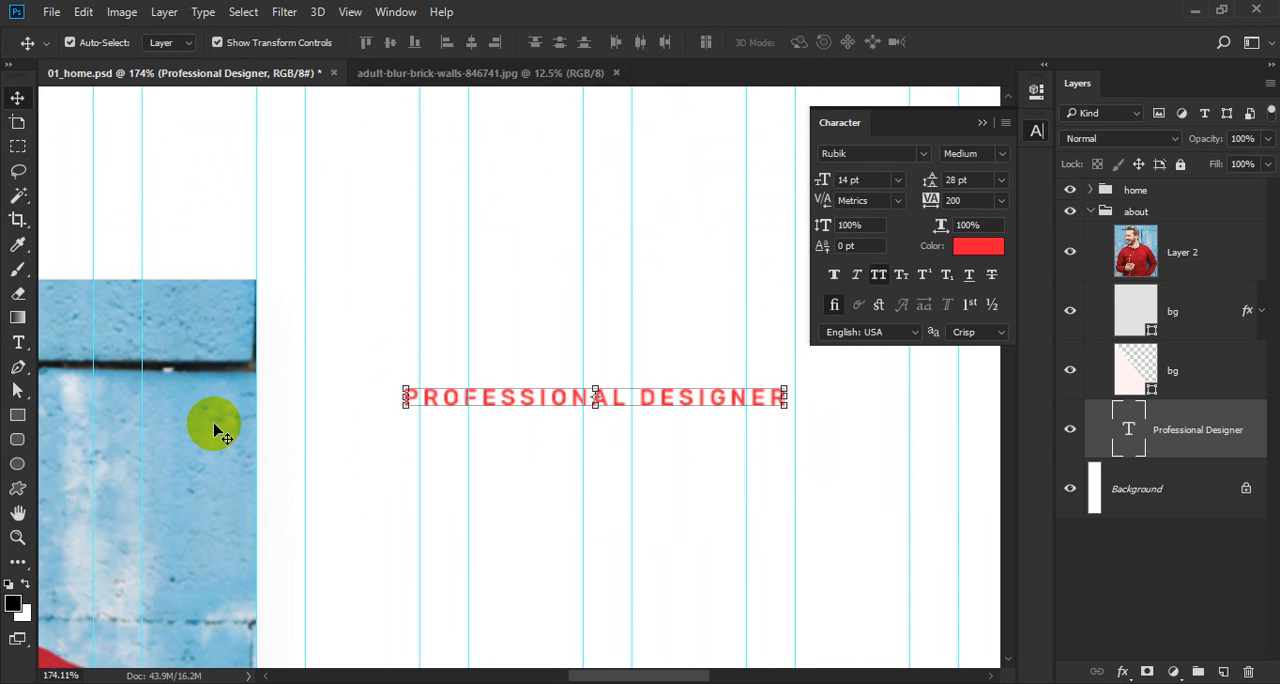
{"action": "key", "text": "shift+Left"}
{"action": "left_click", "coordinate": [246, 373], "text": "alt"}
{"action": "left_click_drag", "start_coordinate": [378, 516], "coordinate": [214, 271]}
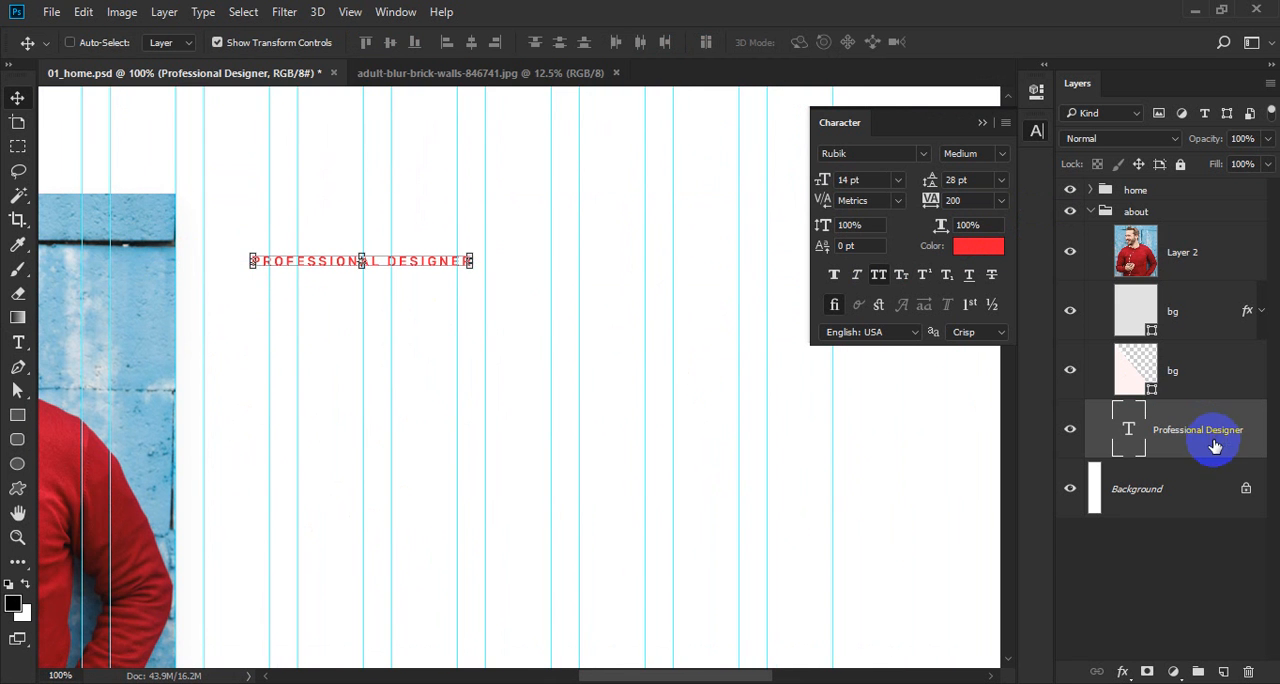
Duplicate the "Professional Designer" text layer and move the lower copy straight down beneath the original.
{"action": "key", "text": "ctrl+j"}
{"action": "left_click", "coordinate": [1212, 482]}
{"action": "left_click_drag", "start_coordinate": [514, 264], "coordinate": [514, 309]}
{"action": "left_click_drag", "start_coordinate": [385, 270], "coordinate": [434, 363]}
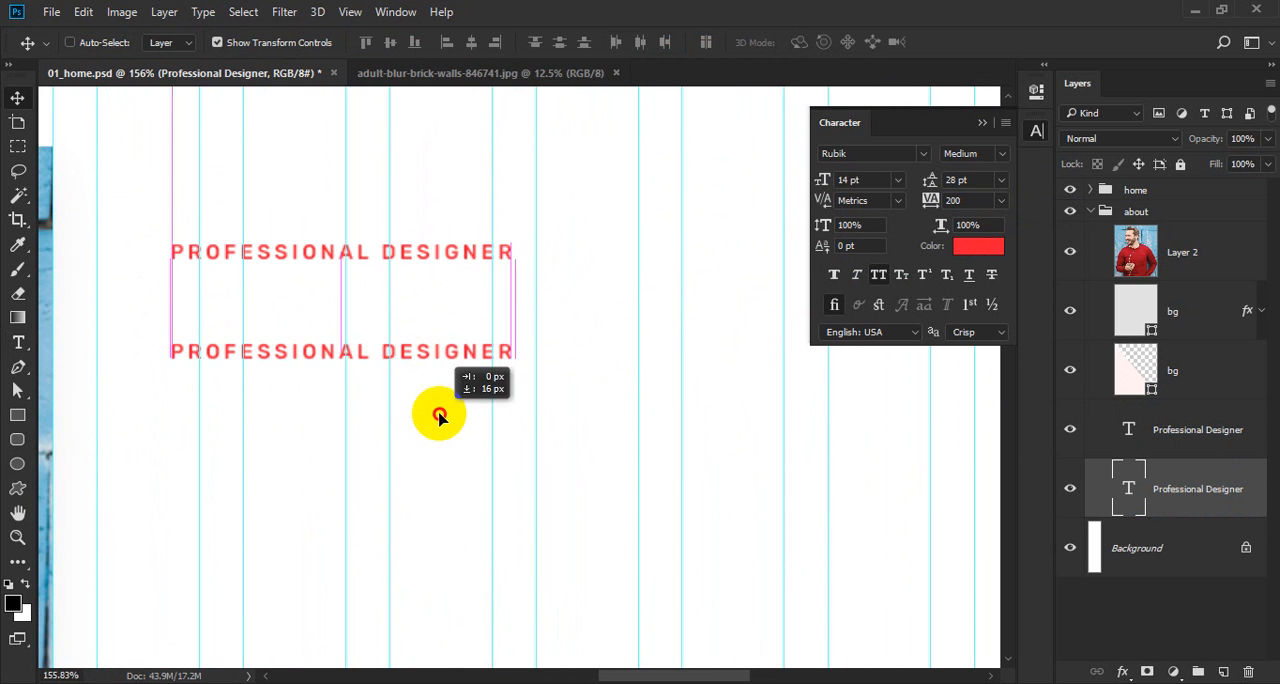
Color the copied text dark navy #0d0e22, sampled from the large name heading in the home section.
{"action": "key", "text": "t"}
{"action": "triple_click", "coordinate": [425, 355]}
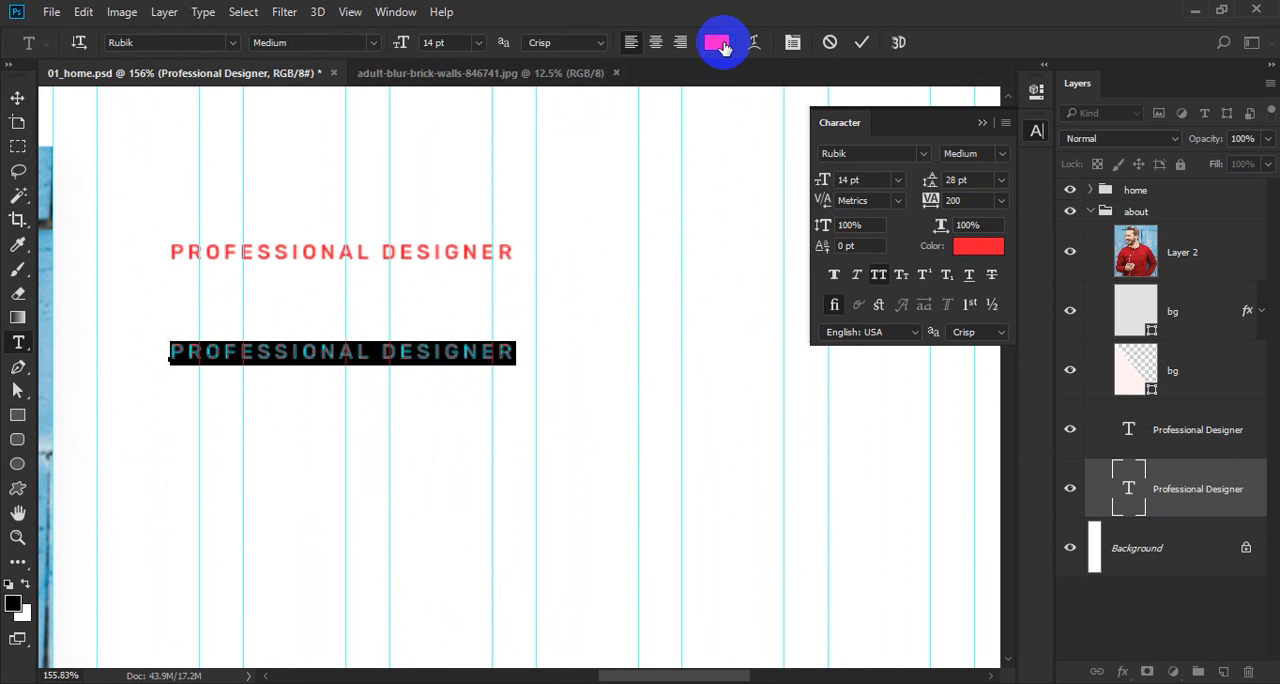
{"action": "left_click", "coordinate": [716, 42]}
{"action": "scroll", "coordinate": [343, 189], "scroll_direction": "down", "scroll_amount": 3}
{"action": "left_click_drag", "start_coordinate": [343, 189], "coordinate": [441, 482]}
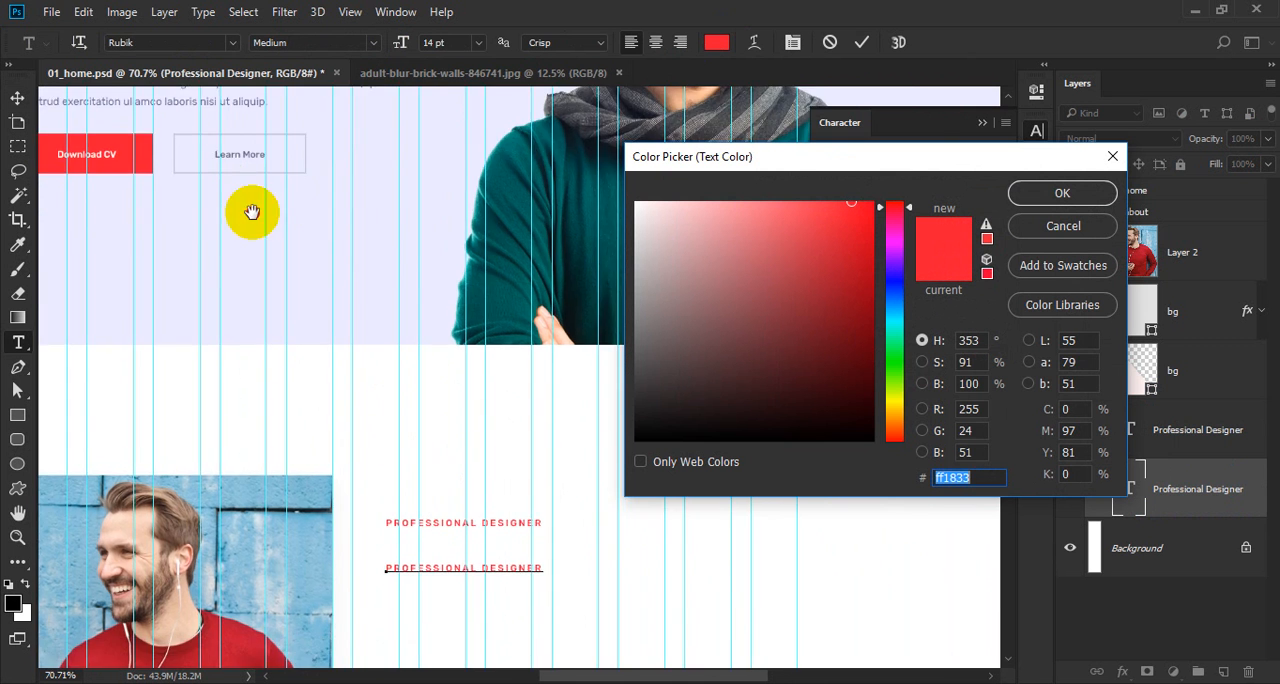
{"action": "left_click_drag", "start_coordinate": [251, 211], "coordinate": [411, 445]}
{"action": "left_click", "coordinate": [355, 437]}
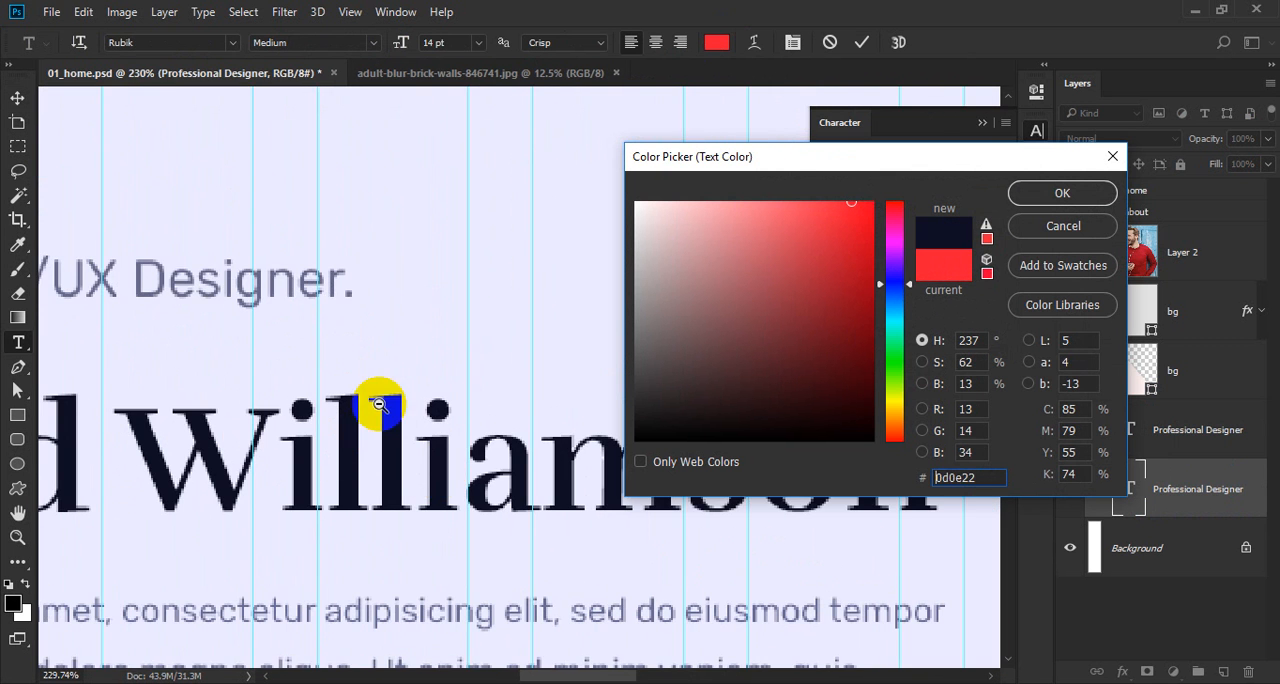
{"action": "left_click_drag", "start_coordinate": [427, 318], "coordinate": [298, 528]}
{"action": "left_click_drag", "start_coordinate": [441, 524], "coordinate": [327, 350]}
{"action": "left_click_drag", "start_coordinate": [406, 368], "coordinate": [535, 486]}
{"action": "key", "text": "Return"}
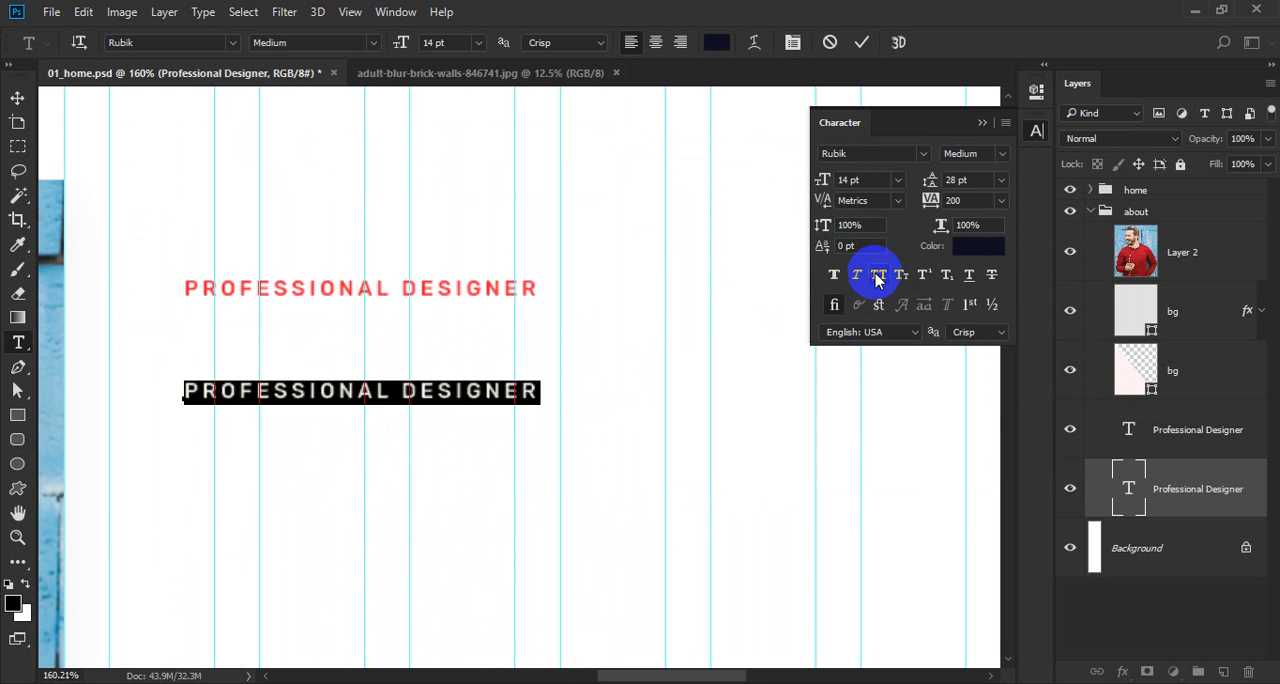
Turn off All Caps for the copied text and set its tracking to 0.
{"action": "left_click", "coordinate": [878, 275]}
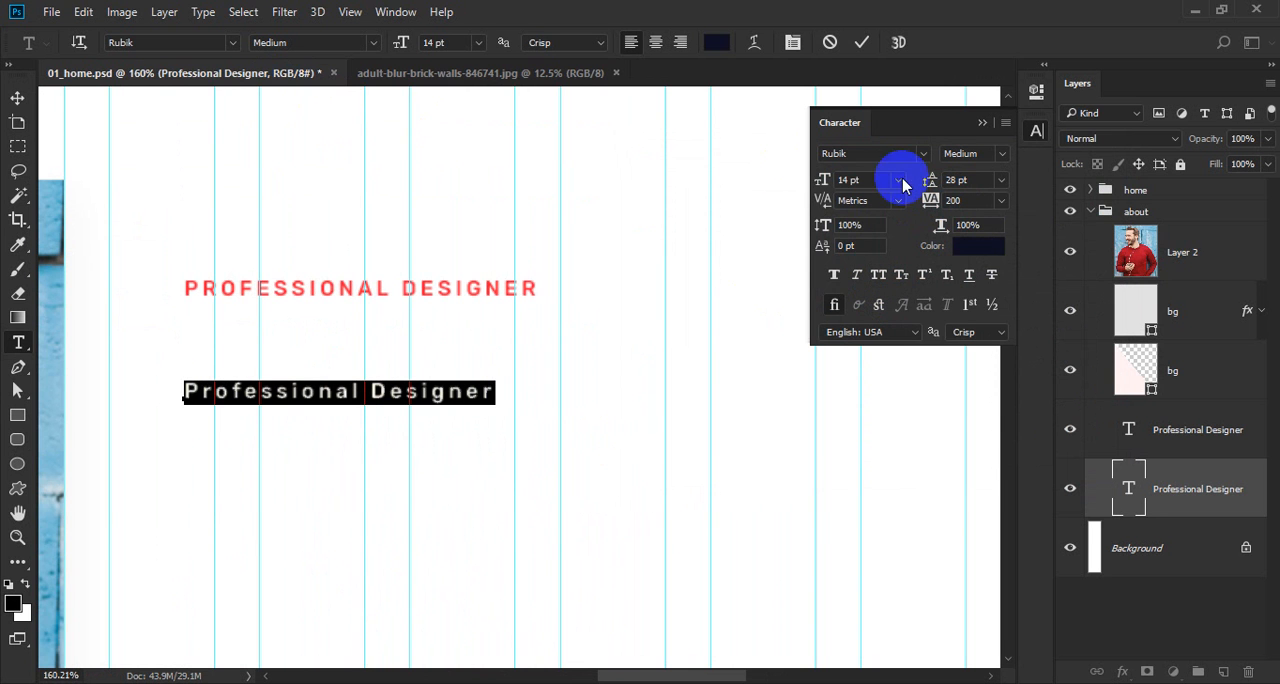
{"action": "left_click", "coordinate": [951, 200]}
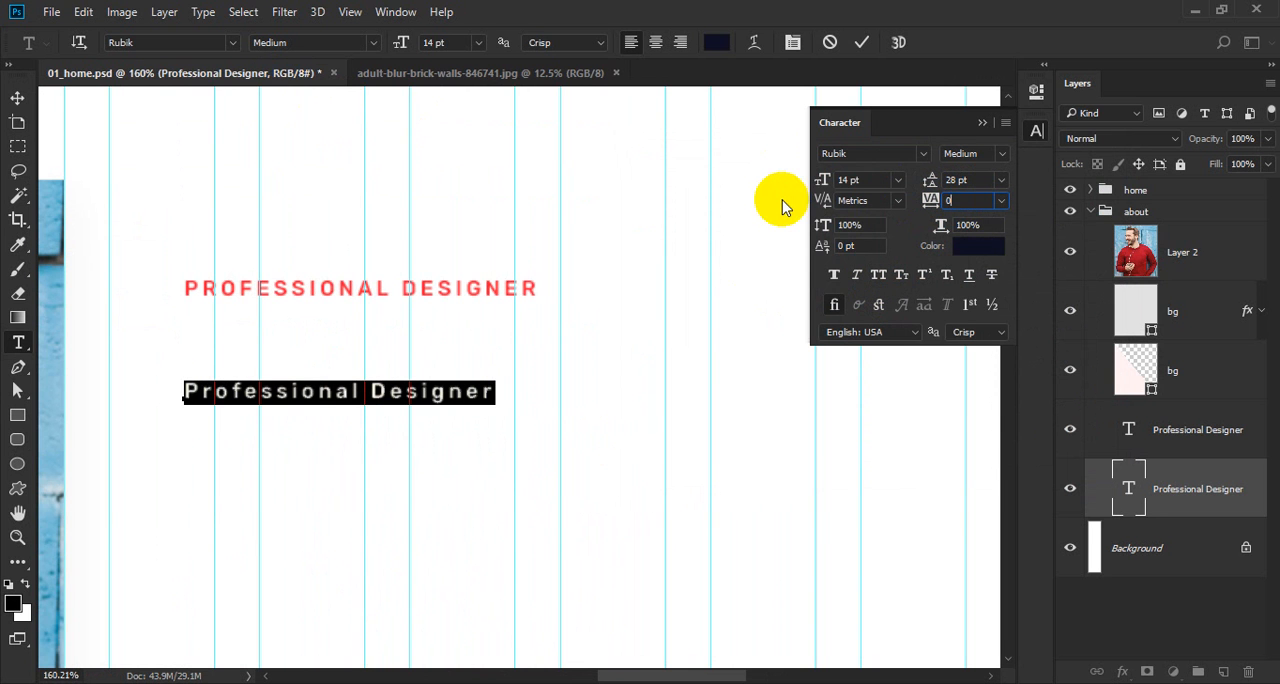
{"action": "type", "text": "0"}
{"action": "key", "text": "Return"}
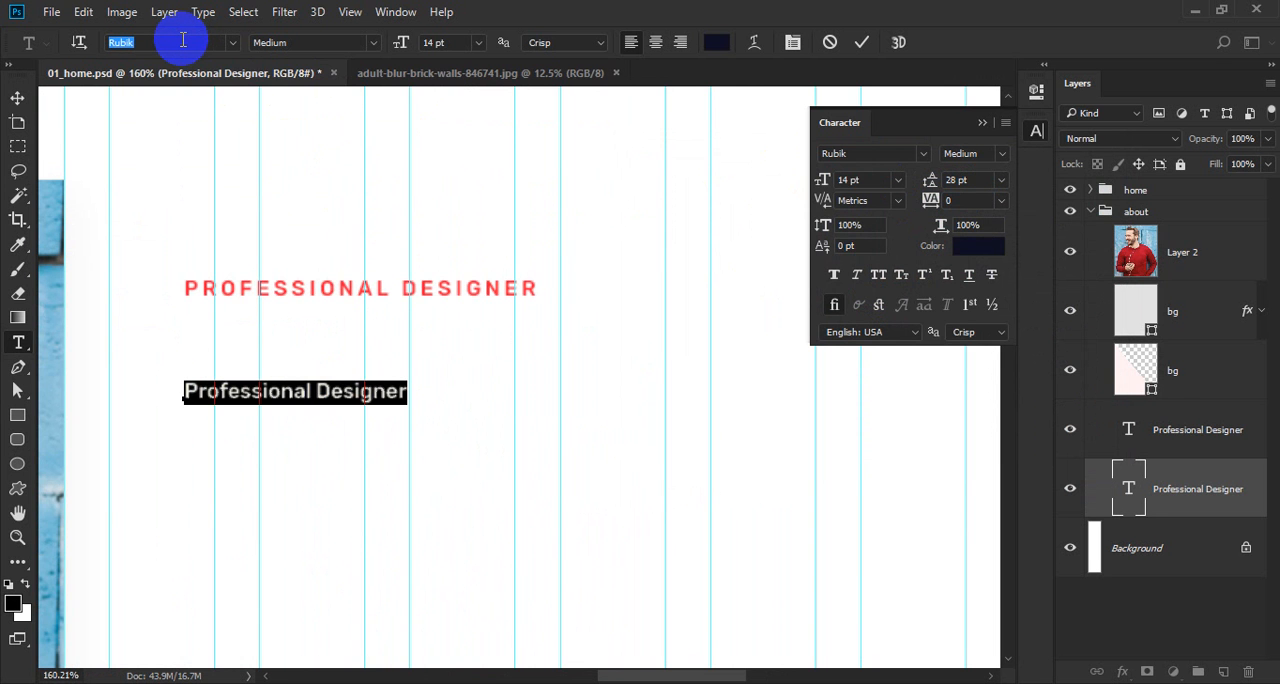
Set the copied text in Rufina Bold at 60 pt.
{"action": "type", "text": "rufin"}
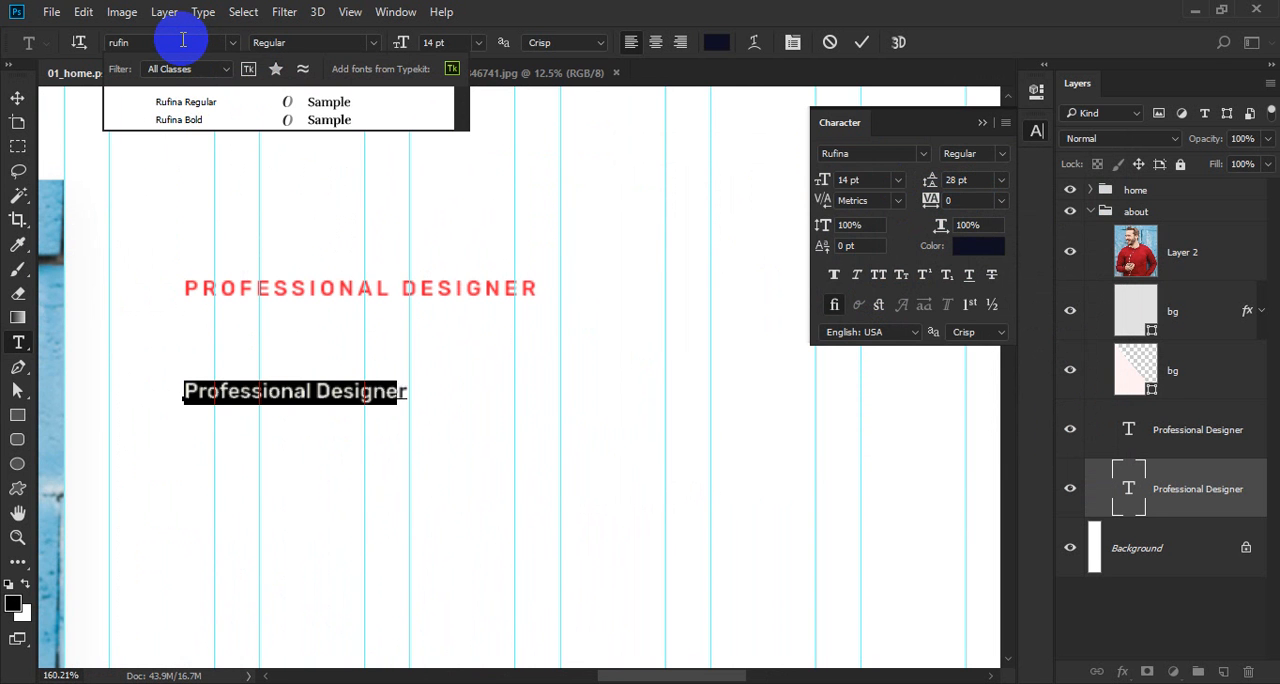
{"action": "key", "text": "Down"}
{"action": "key", "text": "Return"}
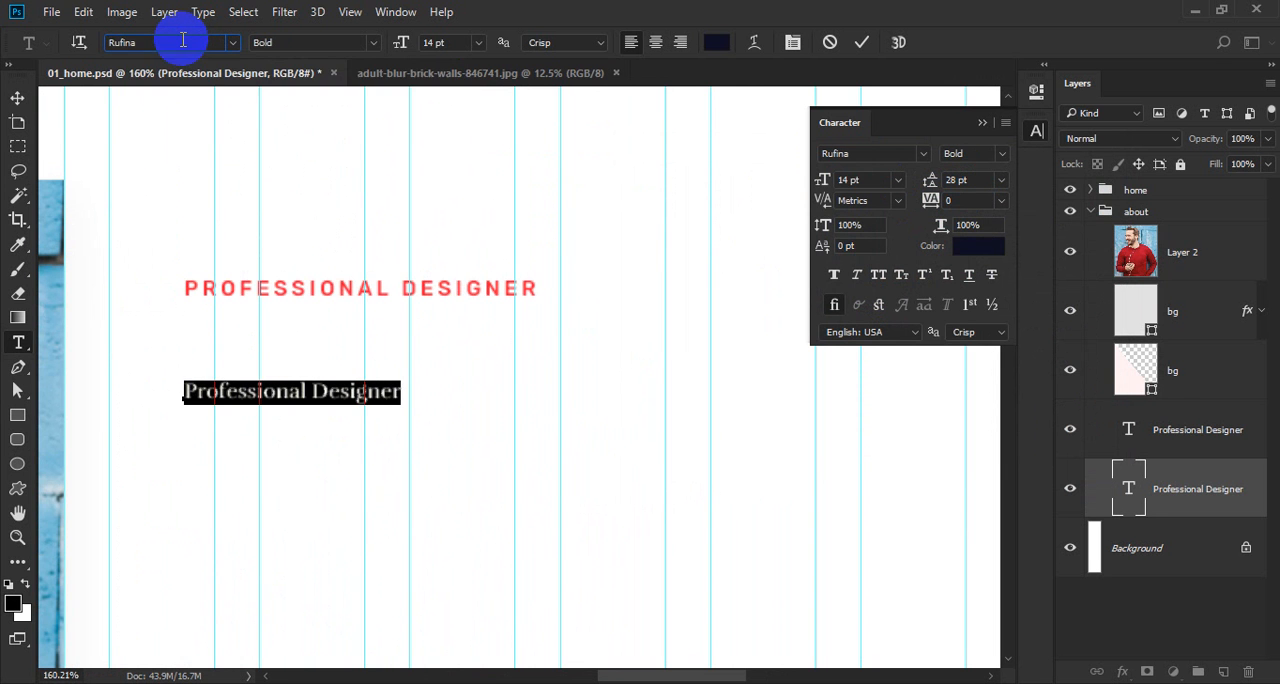
{"action": "left_click", "coordinate": [441, 45]}
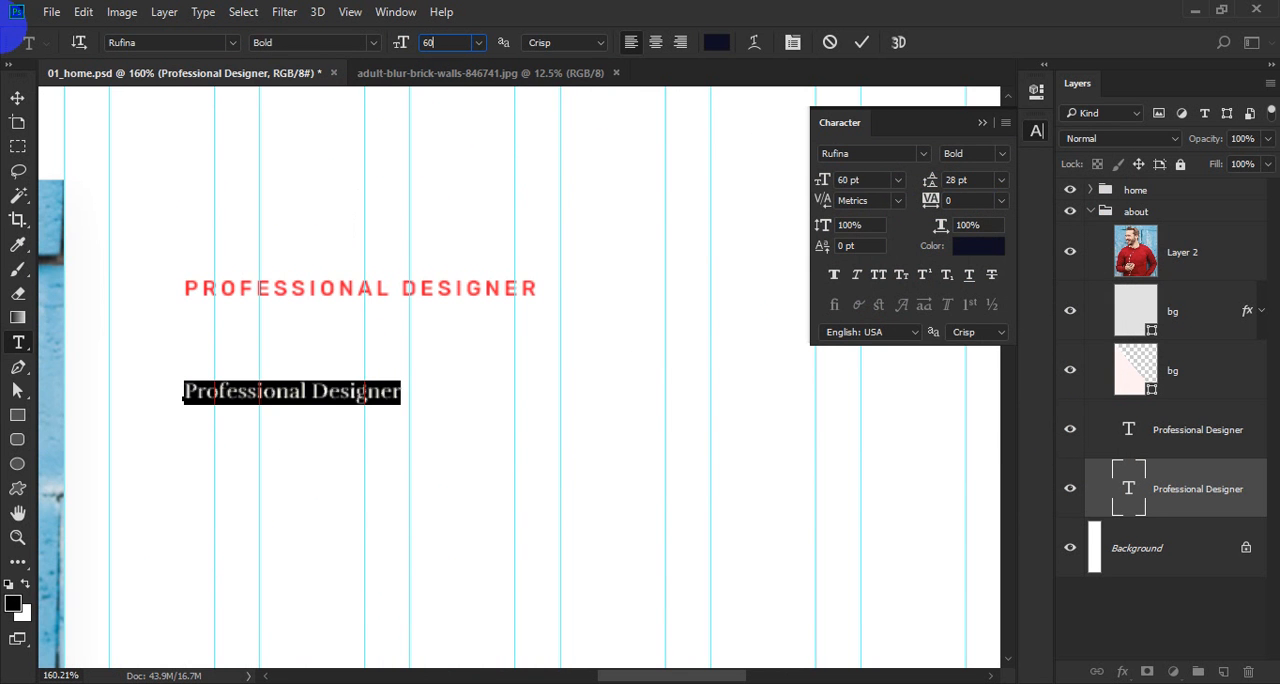
{"action": "key", "text": "Return"}
{"action": "scroll", "coordinate": [380, 330], "scroll_direction": "down", "scroll_amount": 3}
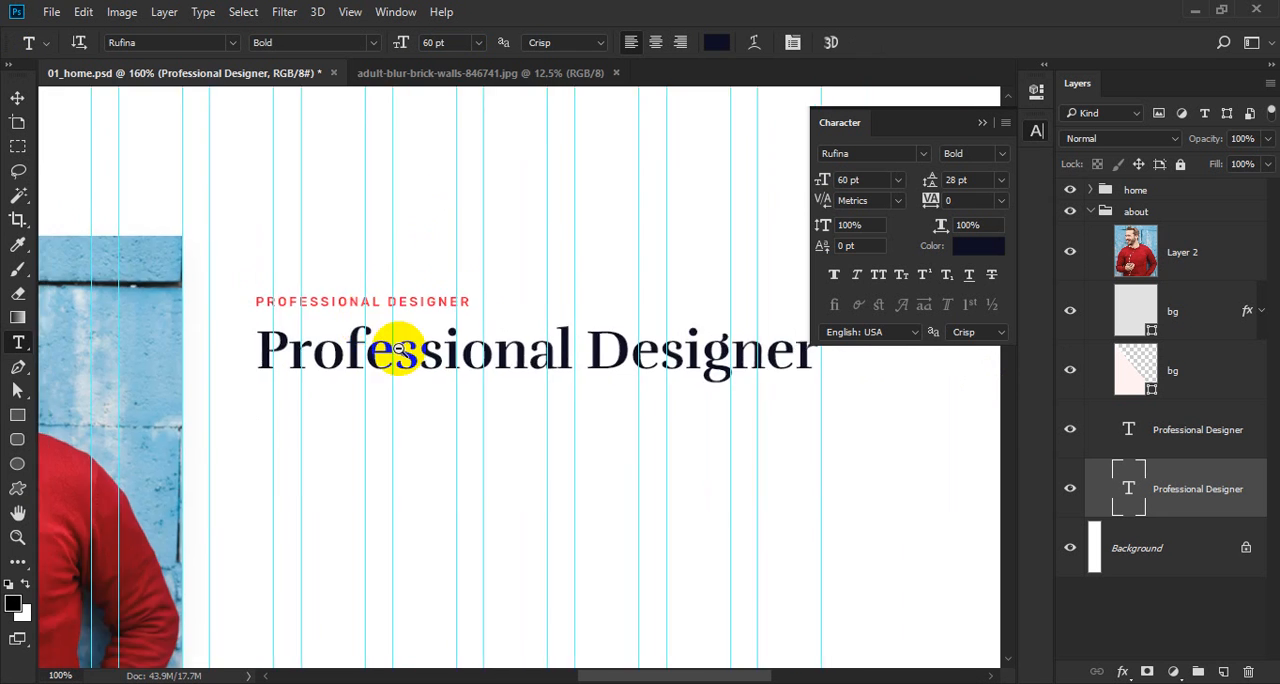
Replace the copied text with the heading "There Is All About Myself.", starting a new line before "Myself.".
{"action": "scroll", "coordinate": [465, 344], "scroll_direction": "up", "scroll_amount": 1}
{"action": "left_click", "coordinate": [465, 344]}
{"action": "key", "text": "ctrl+a"}
{"action": "type", "text": "Th"}
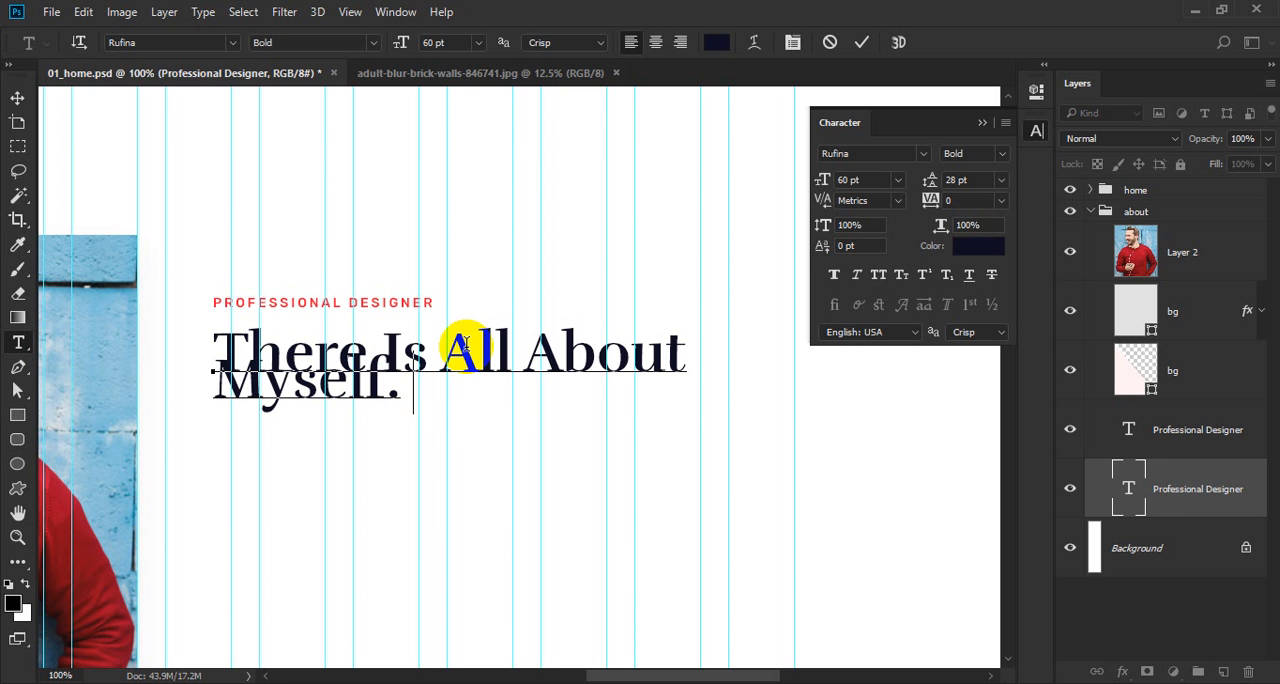
{"action": "type", "text": "c"}
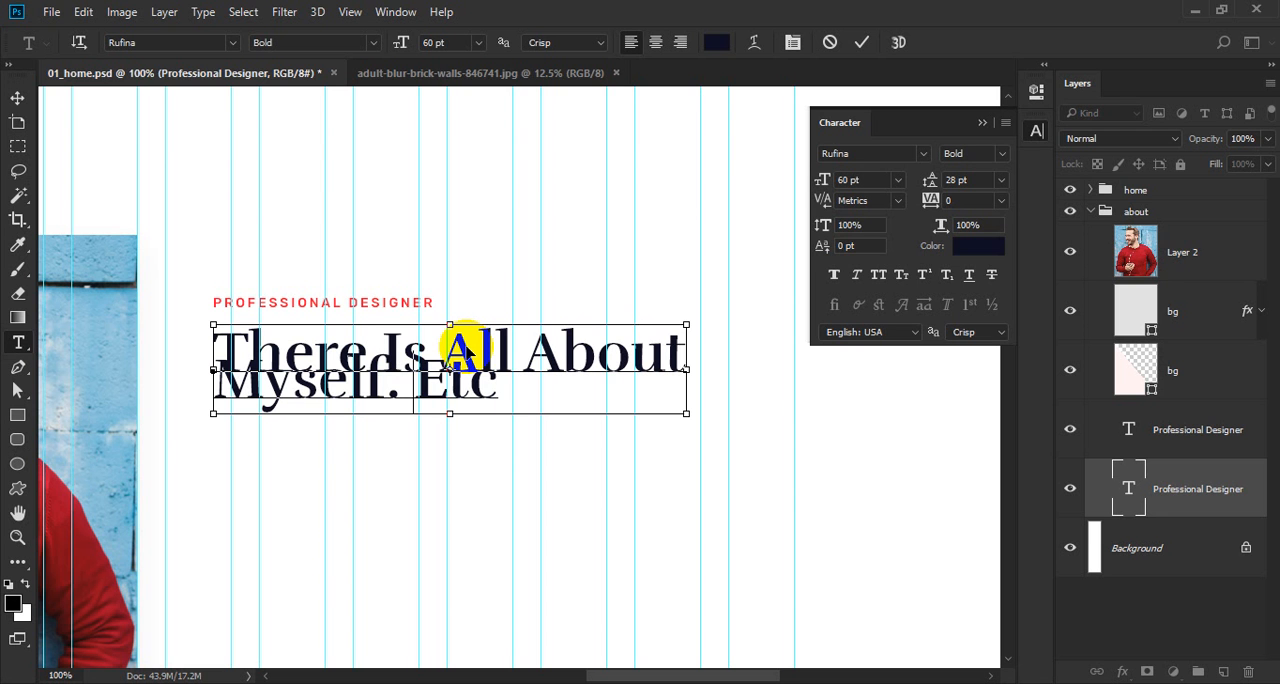
{"action": "key", "text": "ctrl+shift+Left"}
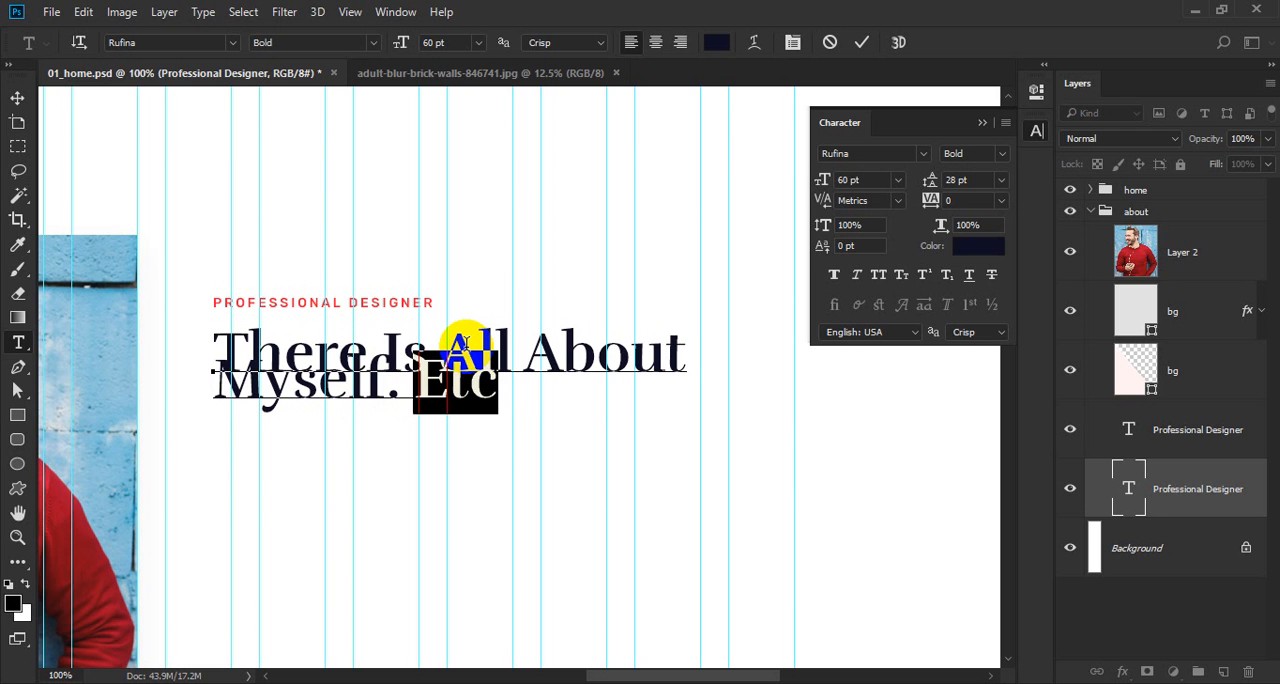
{"action": "key", "text": "BackSpace"}
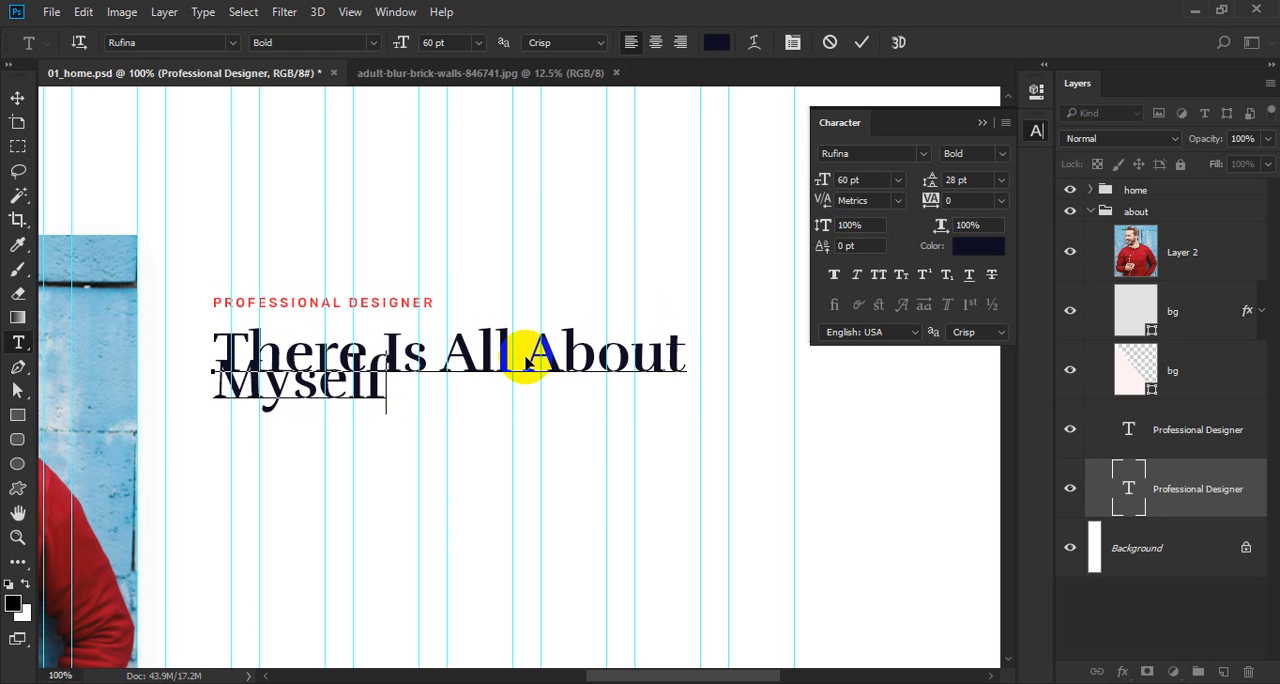
{"action": "type", "text": "."}
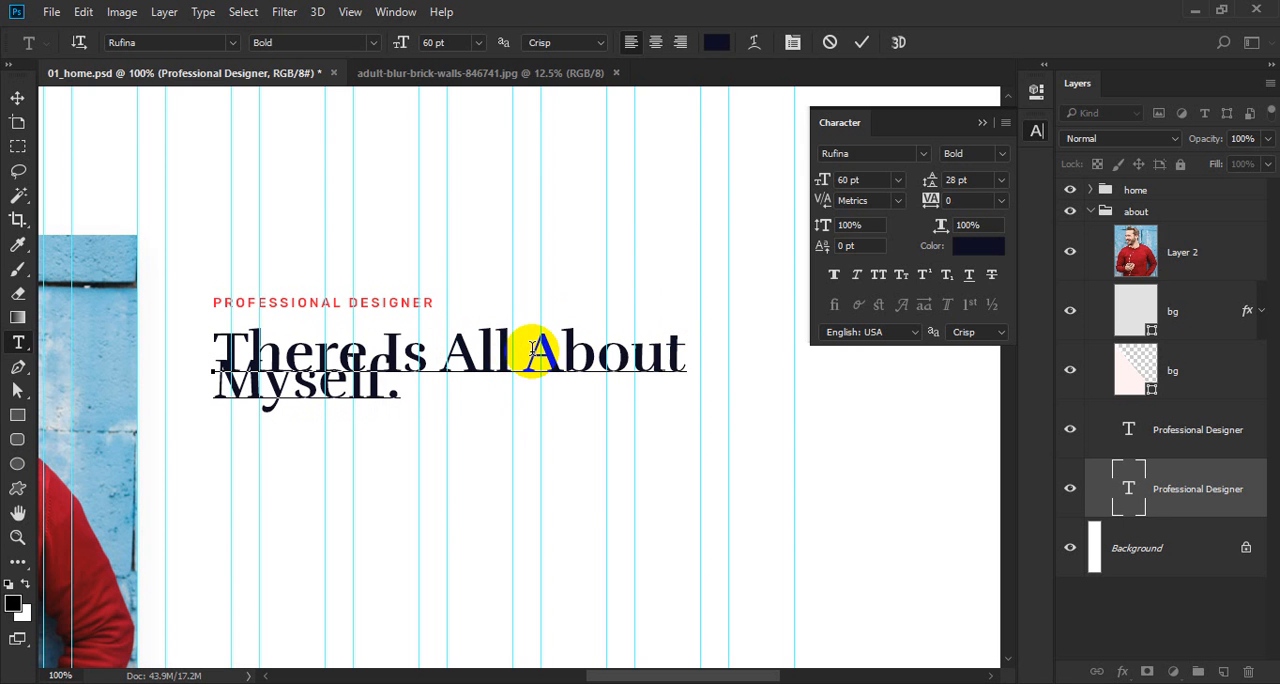
Set the heading's leading to 70 pt.
{"action": "key", "text": "ctrl+a"}
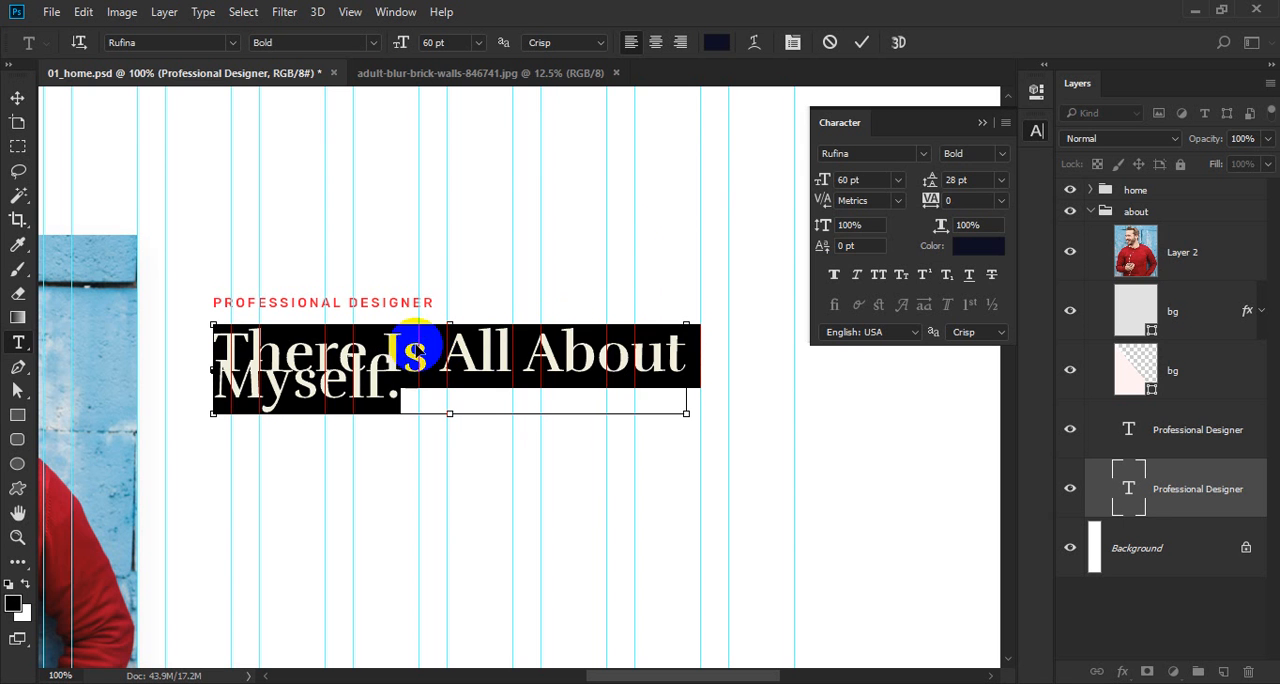
{"action": "left_click", "coordinate": [966, 179]}
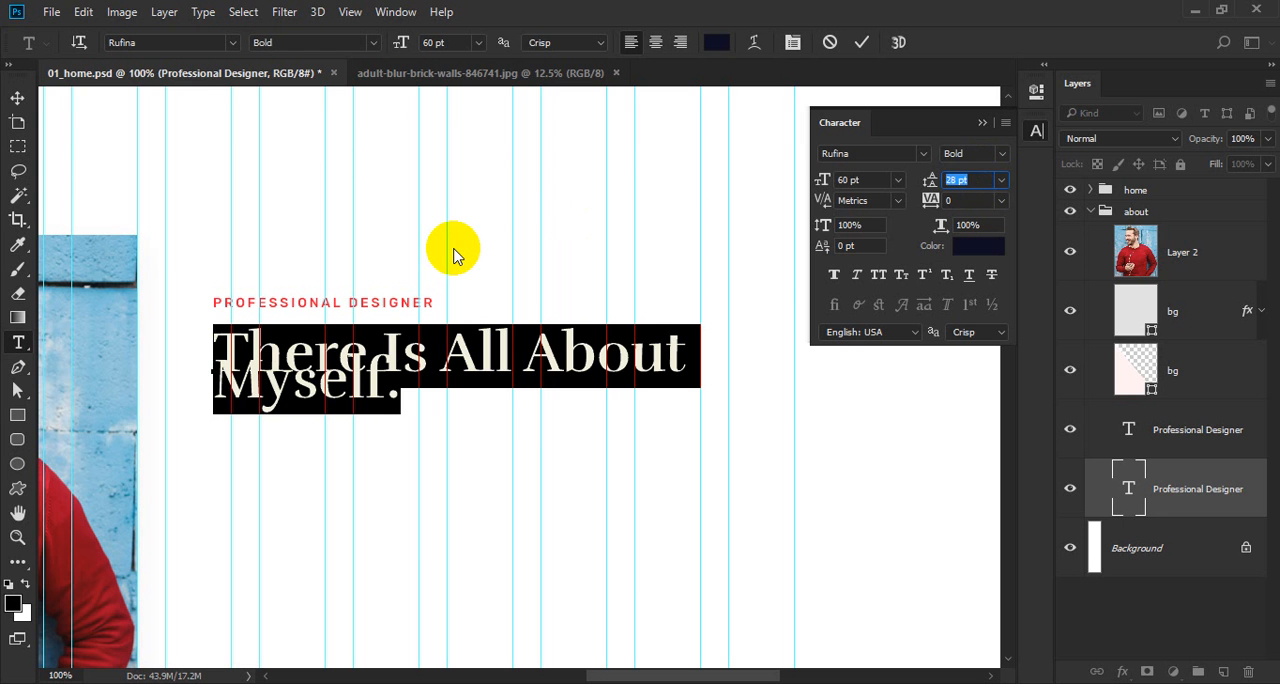
{"action": "type", "text": "70"}
{"action": "key", "text": "Return"}
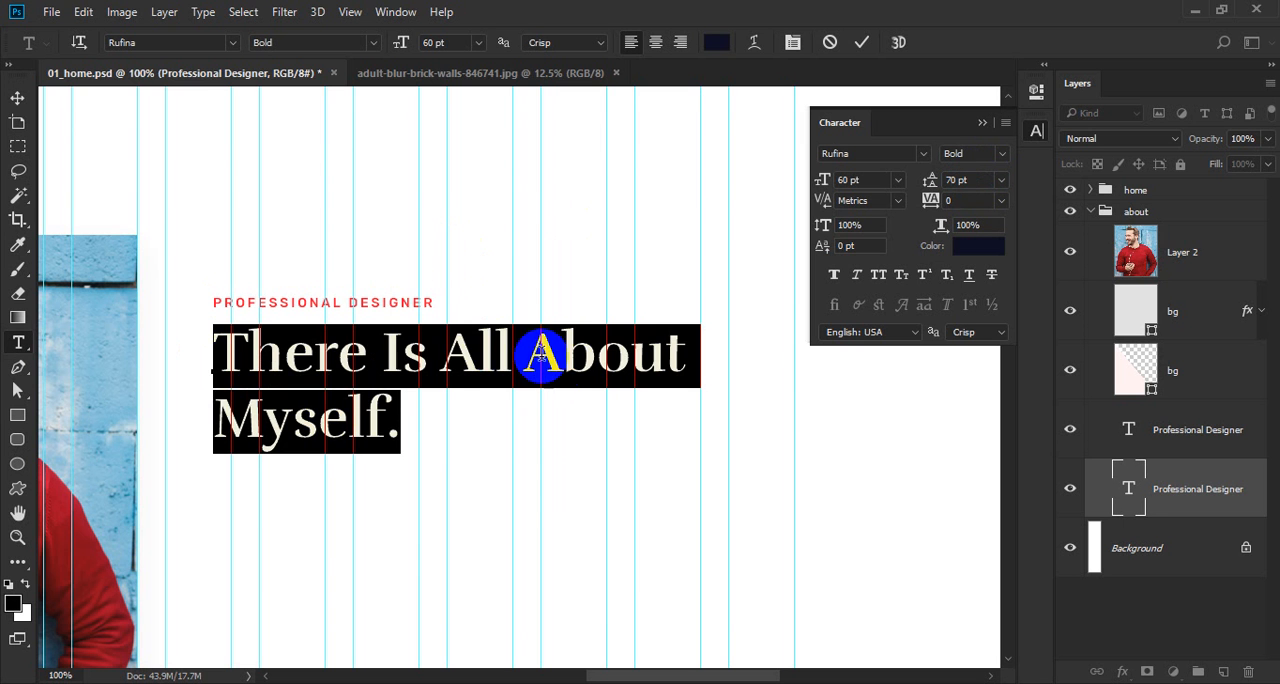
Rebreak the heading so it reads "There Is All" on one line and "About Myself." on the second.
{"action": "left_click", "coordinate": [526, 350]}
{"action": "key", "text": "Return"}
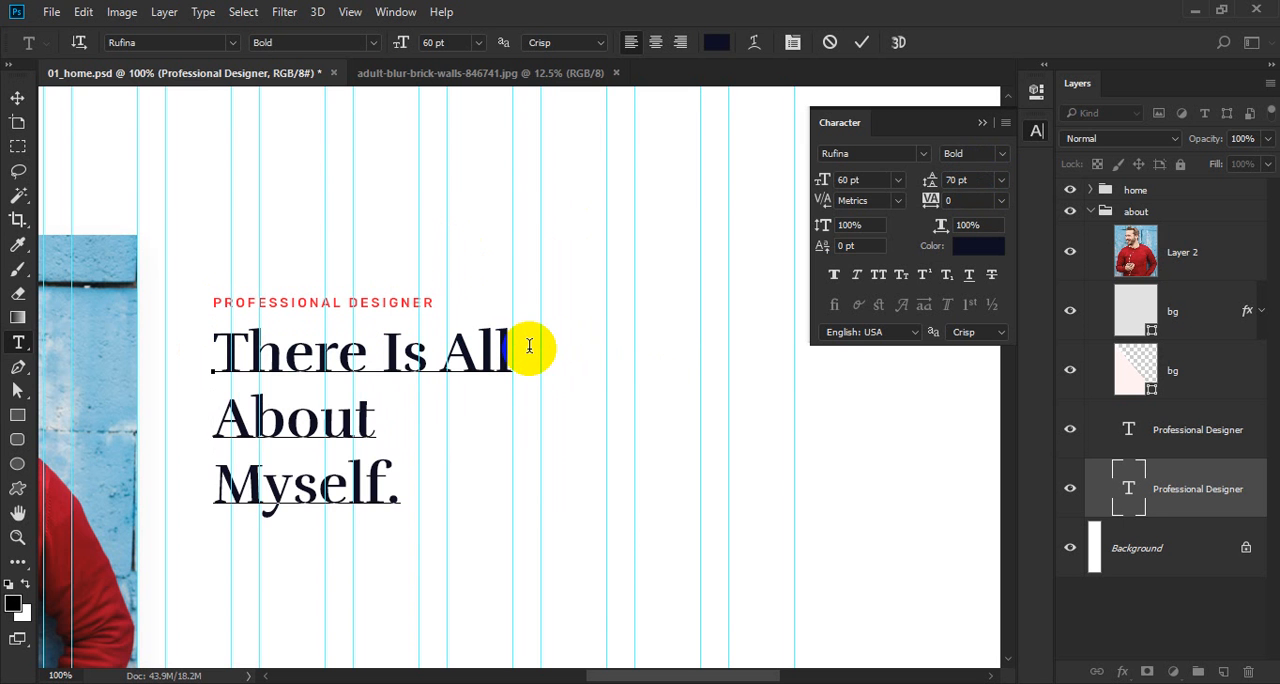
{"action": "key", "text": "BackSpace"}
{"action": "key", "text": "ctrl+Return"}
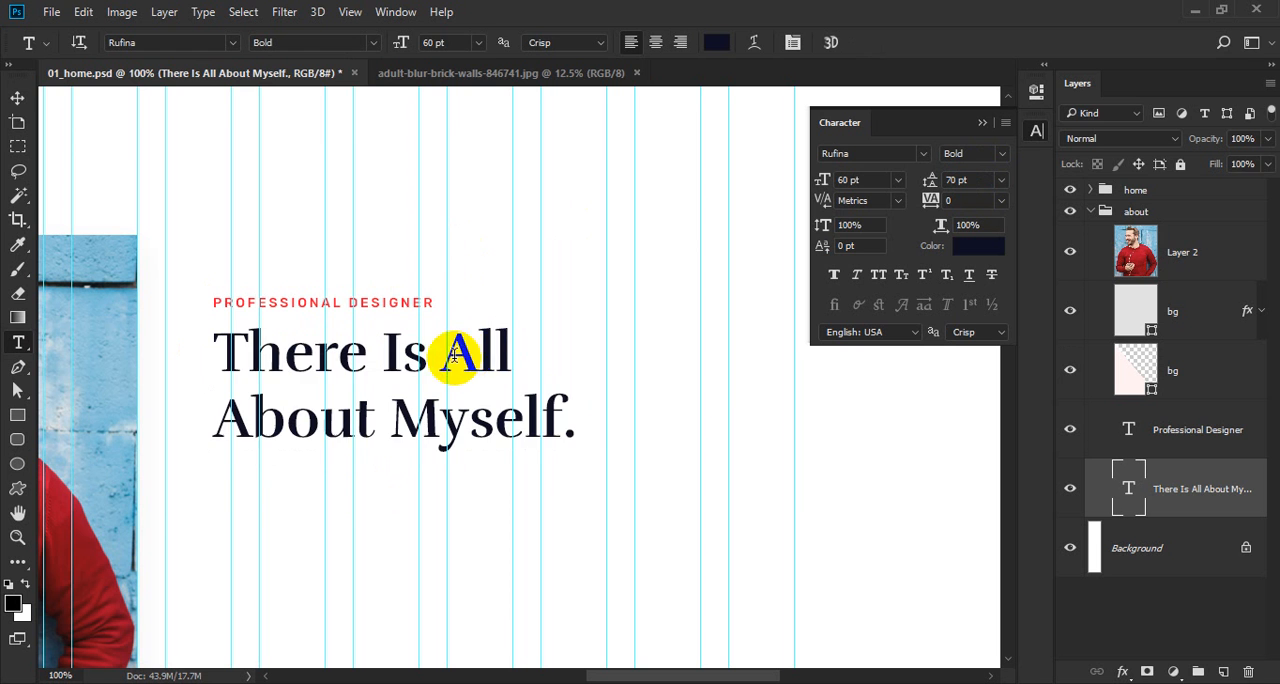
Set the size of the "There Is All About Myself." heading to 70 pt.
{"action": "left_click", "coordinate": [455, 353]}
{"action": "key", "text": "ctrl+a"}
{"action": "left_click", "coordinate": [440, 42]}
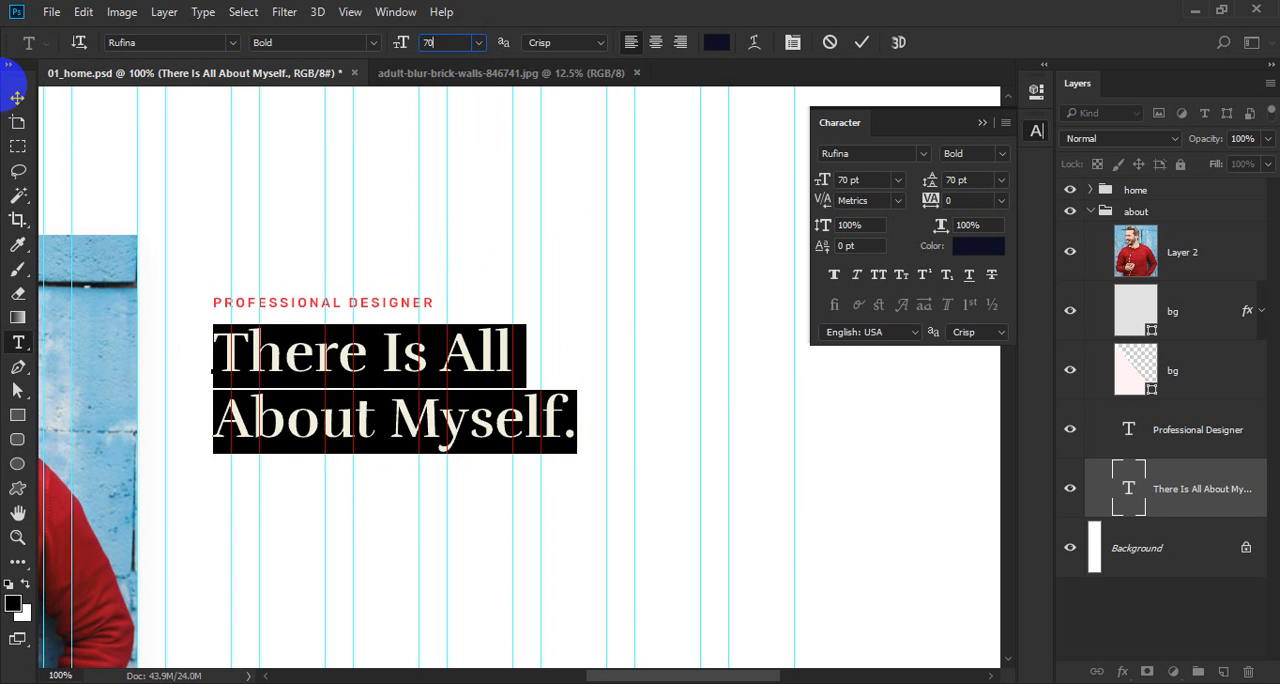
{"action": "key", "text": "Return"}
{"action": "key", "text": "ctrl+Return"}
Set the leading of the two-line heading to 80 pt.
{"action": "left_click", "coordinate": [344, 367]}
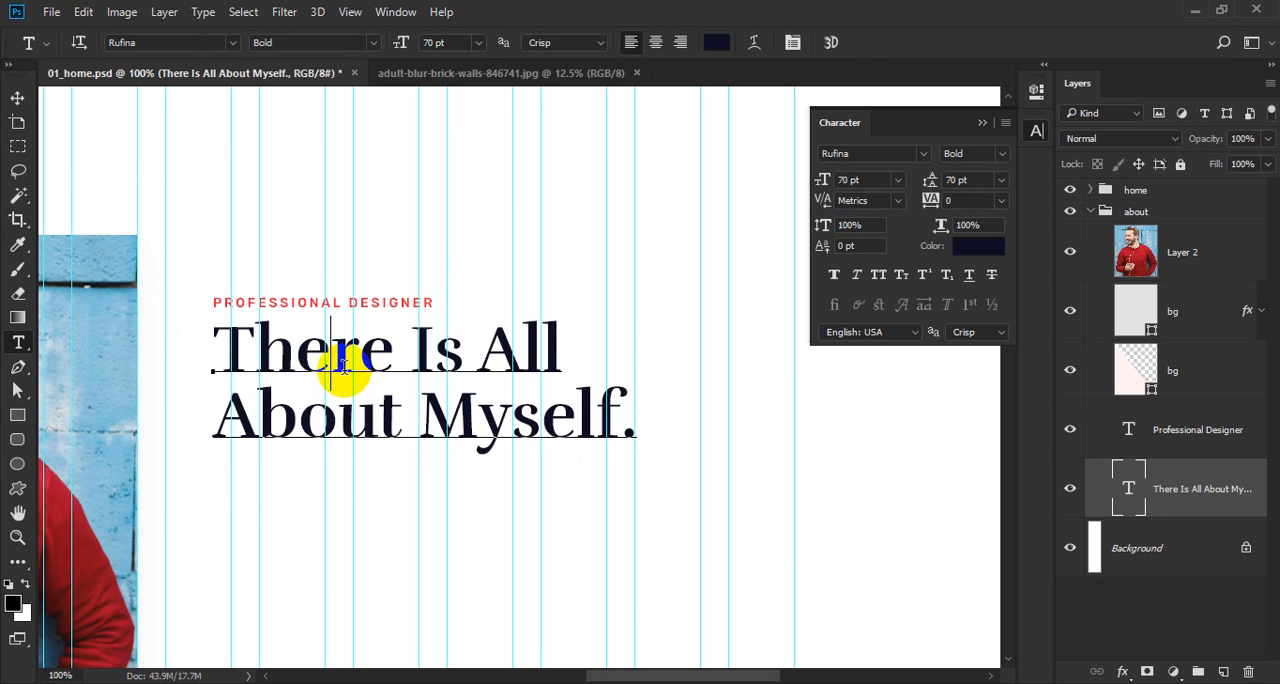
{"action": "key", "text": "ctrl+a"}
{"action": "key", "text": "ctrl+t"}
{"action": "key", "text": "ctrl+t"}
{"action": "left_click_drag", "start_coordinate": [968, 180], "coordinate": [536, 186]}
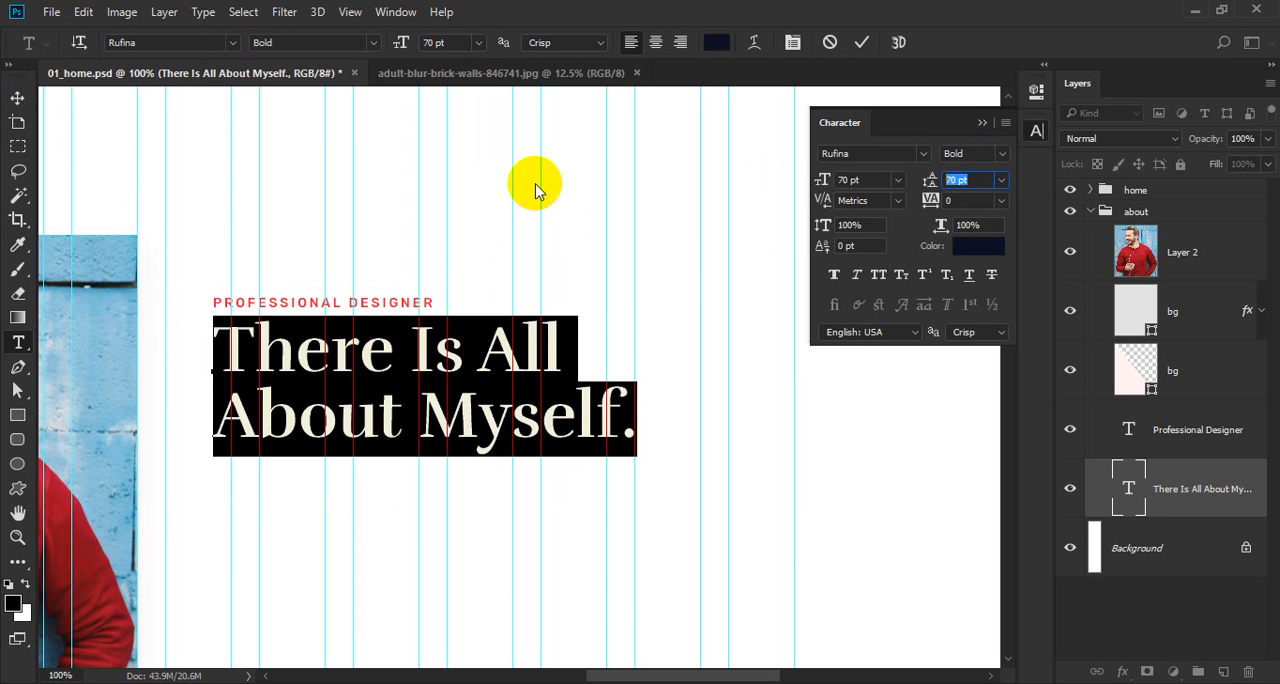
{"action": "key", "text": "Return"}
{"action": "key", "text": "ctrl+Return"}
Nudge the heading 1 px right to align with "Professional Designer" and lower it to about 40 px beneath that text.
{"action": "key", "text": "v"}
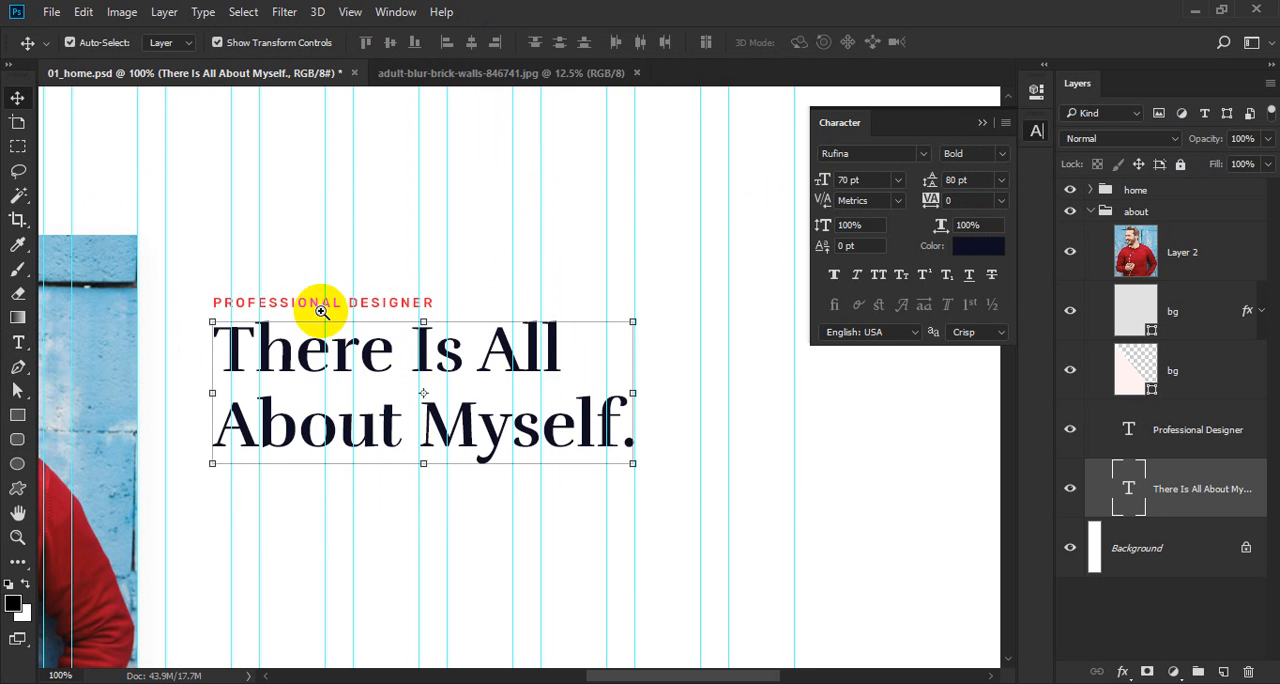
{"action": "scroll", "coordinate": [211, 305], "scroll_direction": "up", "scroll_amount": 3}
{"action": "mouse_move", "coordinate": [50, 415]}
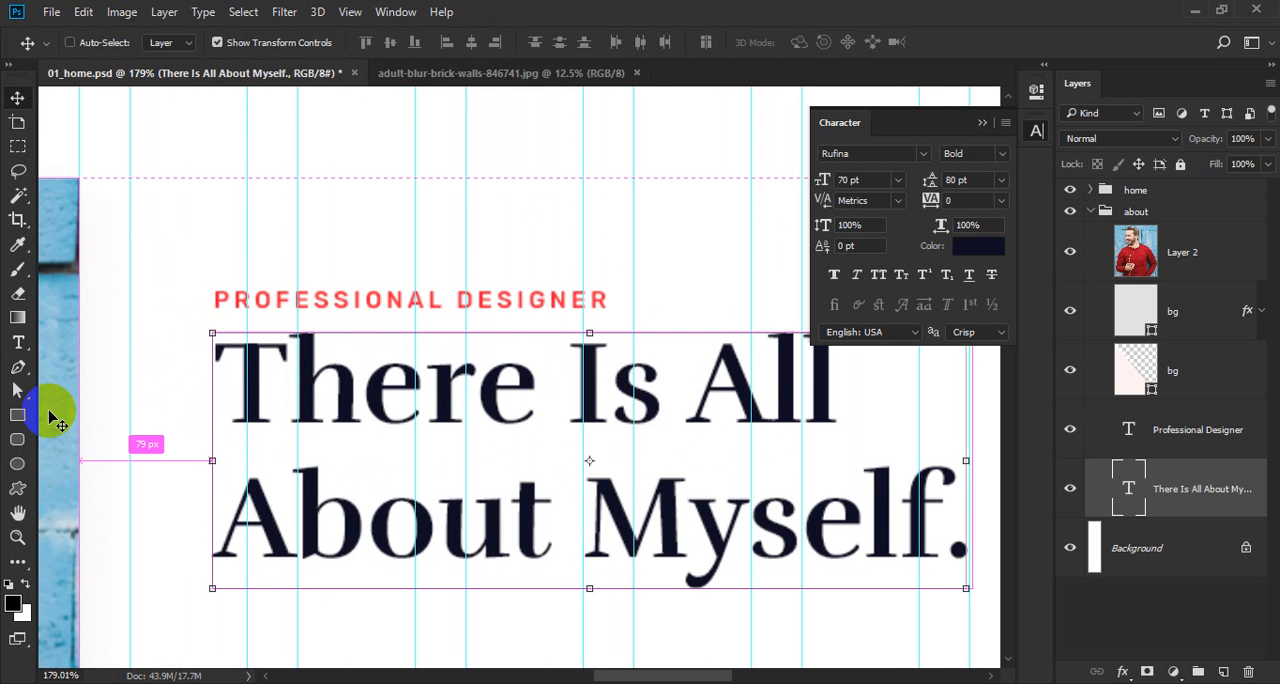
{"action": "key", "text": "Right"}
{"action": "mouse_move", "coordinate": [370, 305]}
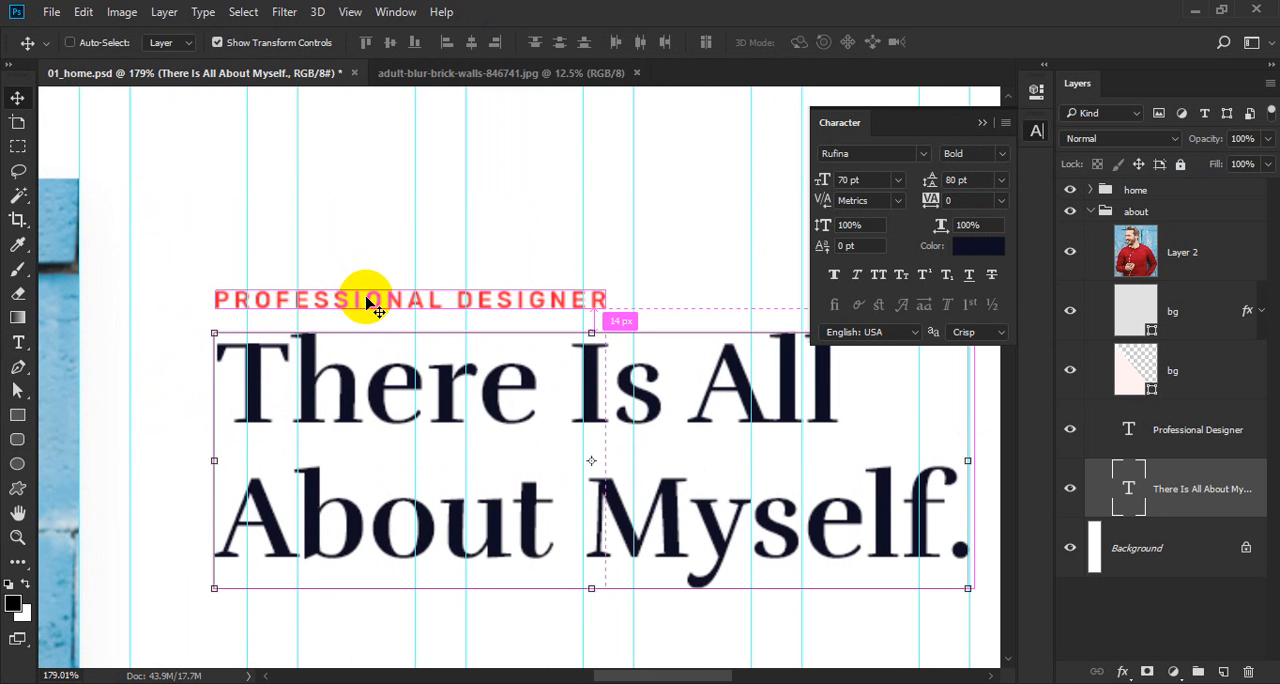
{"action": "key", "text": "Down"}
{"action": "key", "text": "Down"}
{"action": "key", "text": "Down"}
{"action": "key", "text": "Down"}
{"action": "key", "text": "Down"}
{"action": "key", "text": "Down"}
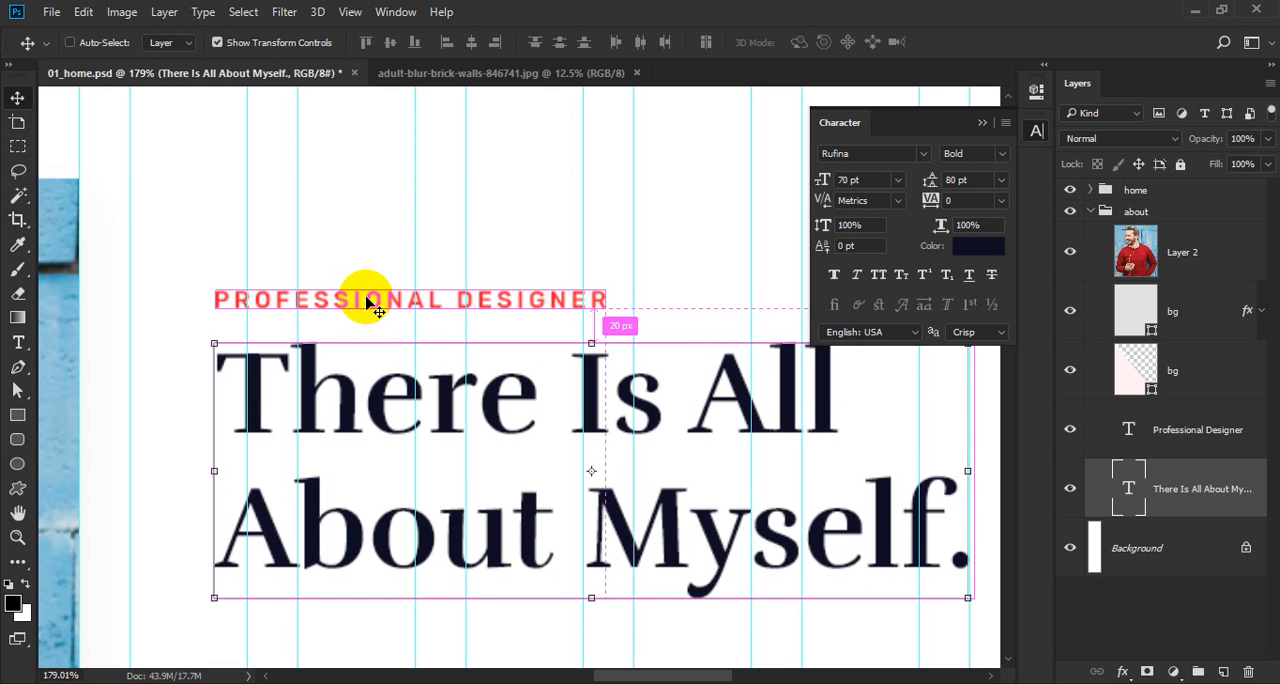
{"action": "key", "text": "shift+Down"}
{"action": "key", "text": "shift+Down"}
{"action": "left_click", "coordinate": [366, 298], "text": "ctrl+alt"}
{"action": "left_click", "coordinate": [366, 298], "text": "ctrl+alt"}
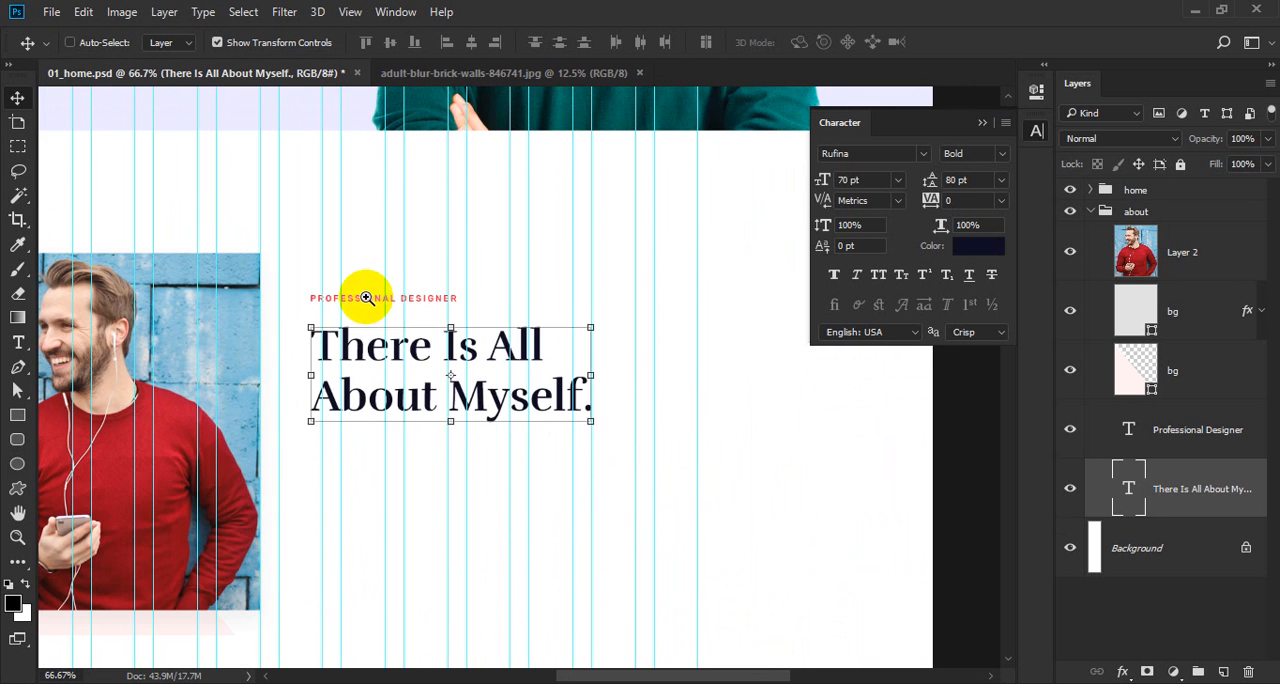
Examine the reference template's About section for the contact details arranged below the heading.
{"action": "left_click_drag", "start_coordinate": [412, 368], "coordinate": [431, 221]}
{"action": "left_click", "coordinate": [404, 213], "text": "ctrl"}
{"action": "left_click_drag", "start_coordinate": [394, 178], "coordinate": [366, 271]}
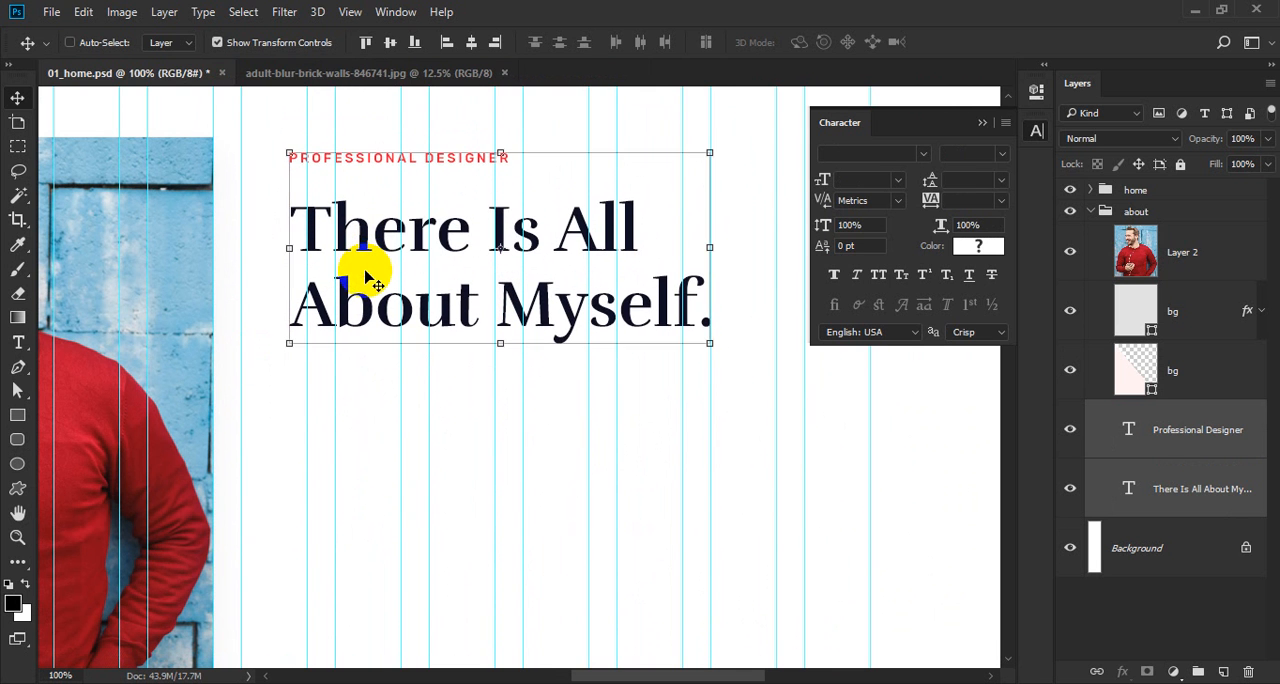
{"action": "key", "text": "alt+Tab"}
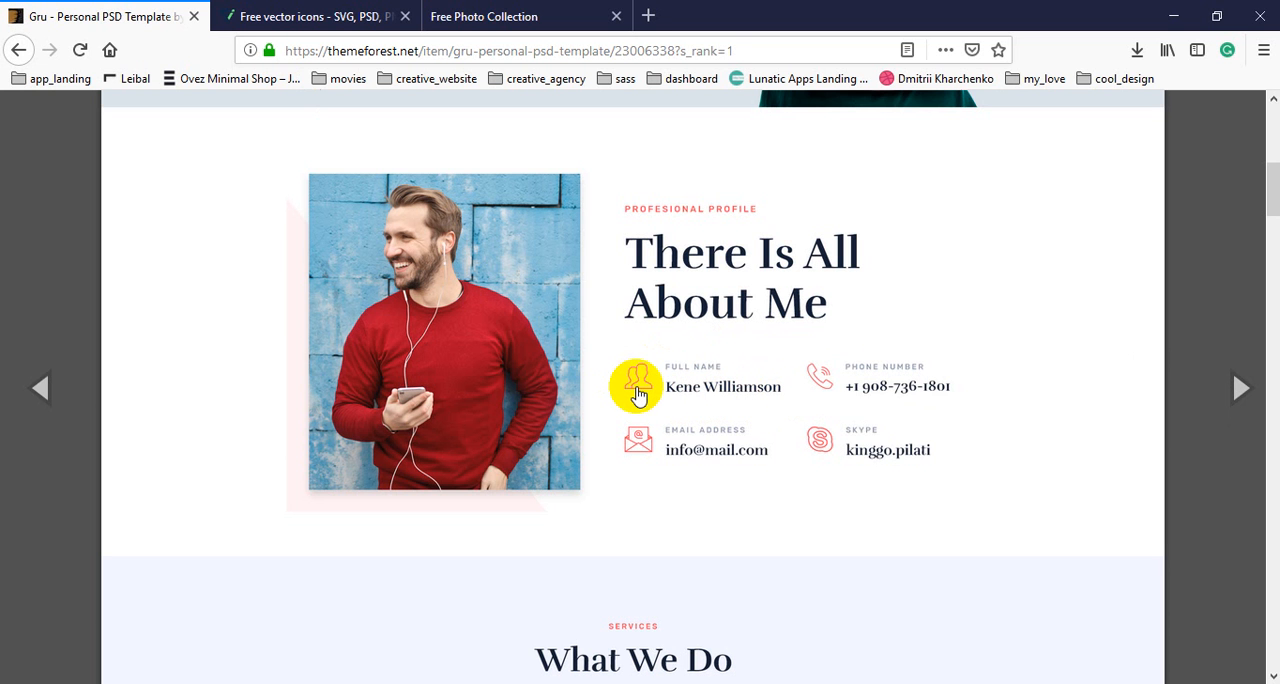
{"action": "key", "text": "alt+Tab"}
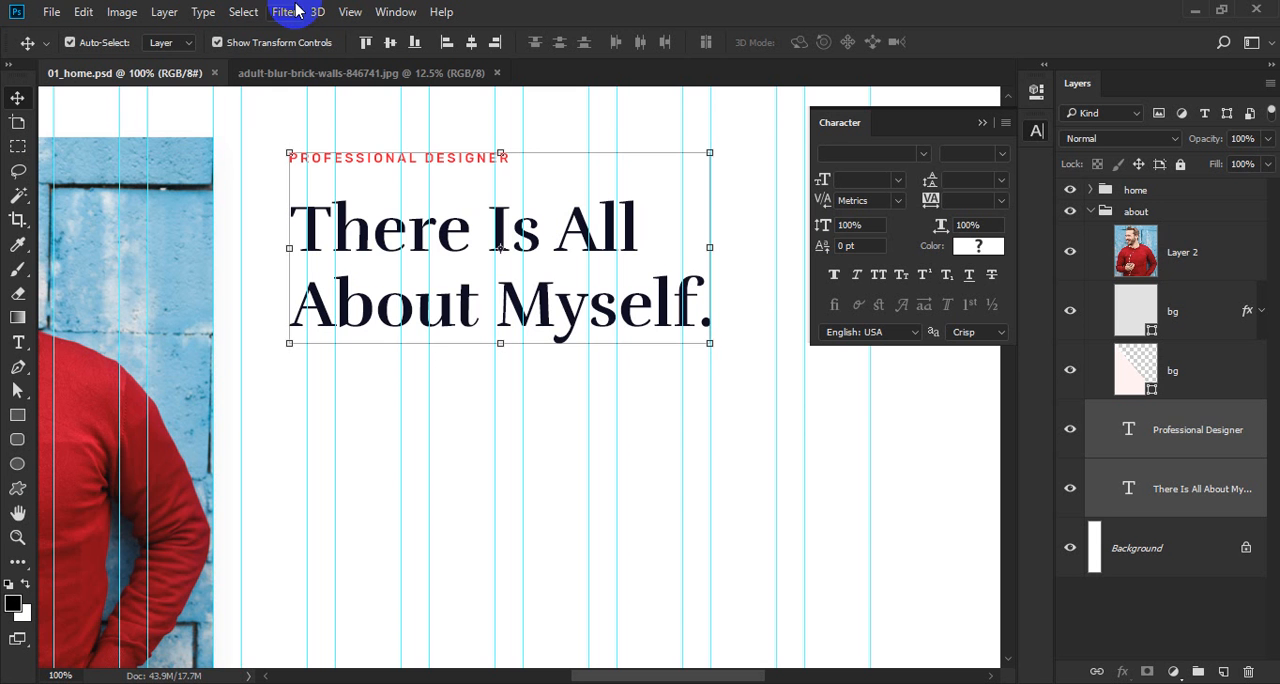
Add a layer group named "1" beneath the heading layer inside the about group.
{"action": "key", "text": "ctrl+minus"}
{"action": "key", "text": "ctrl+minus"}
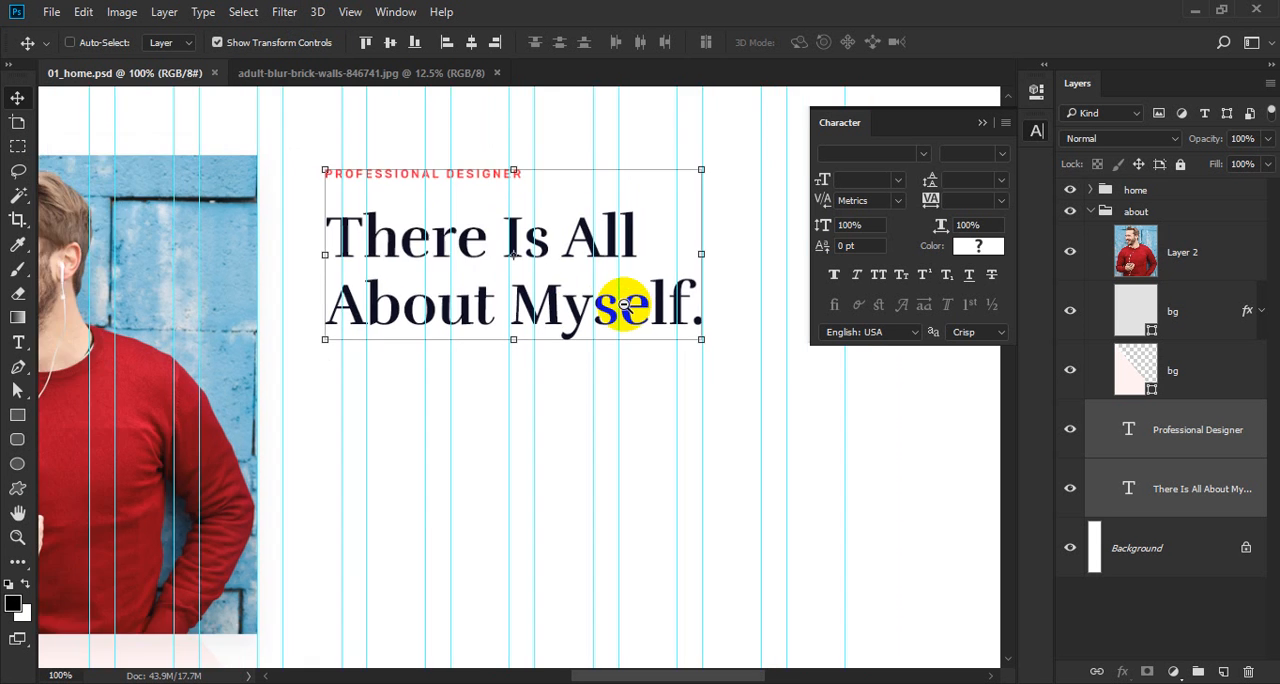
{"action": "key", "text": "ctrl+plus"}
{"action": "left_click", "coordinate": [1037, 131]}
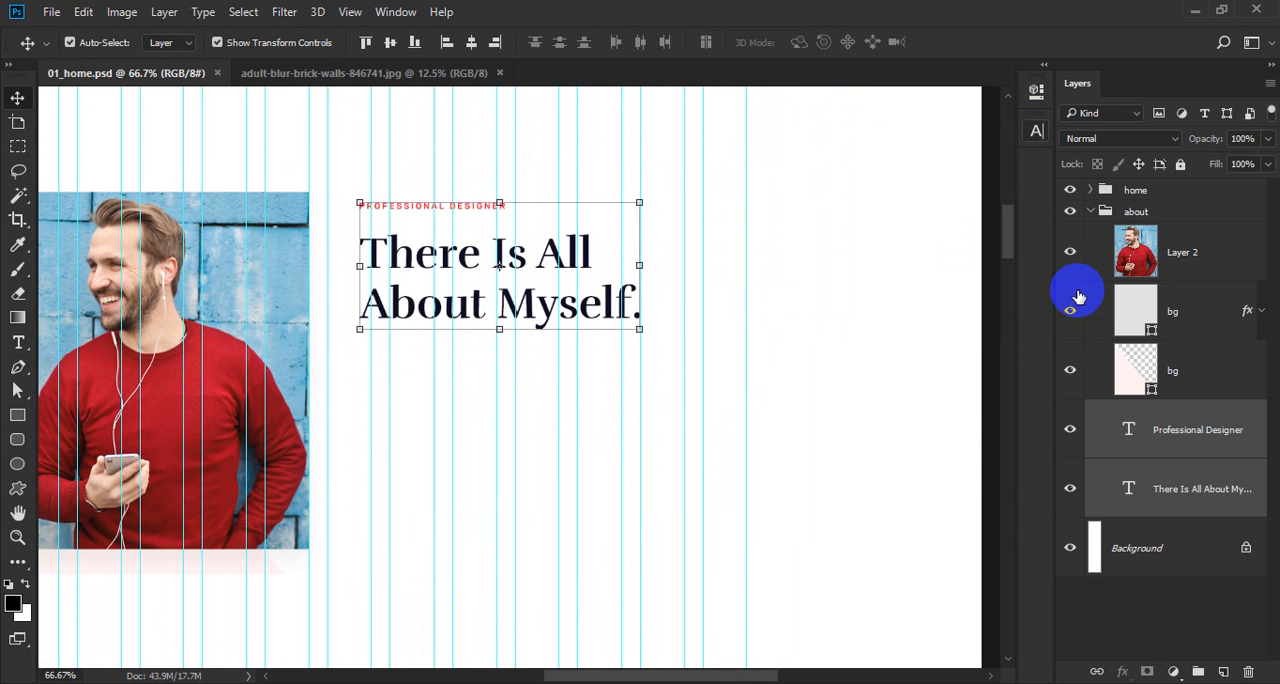
{"action": "left_click", "coordinate": [1190, 490]}
{"action": "left_click", "coordinate": [1198, 671]}
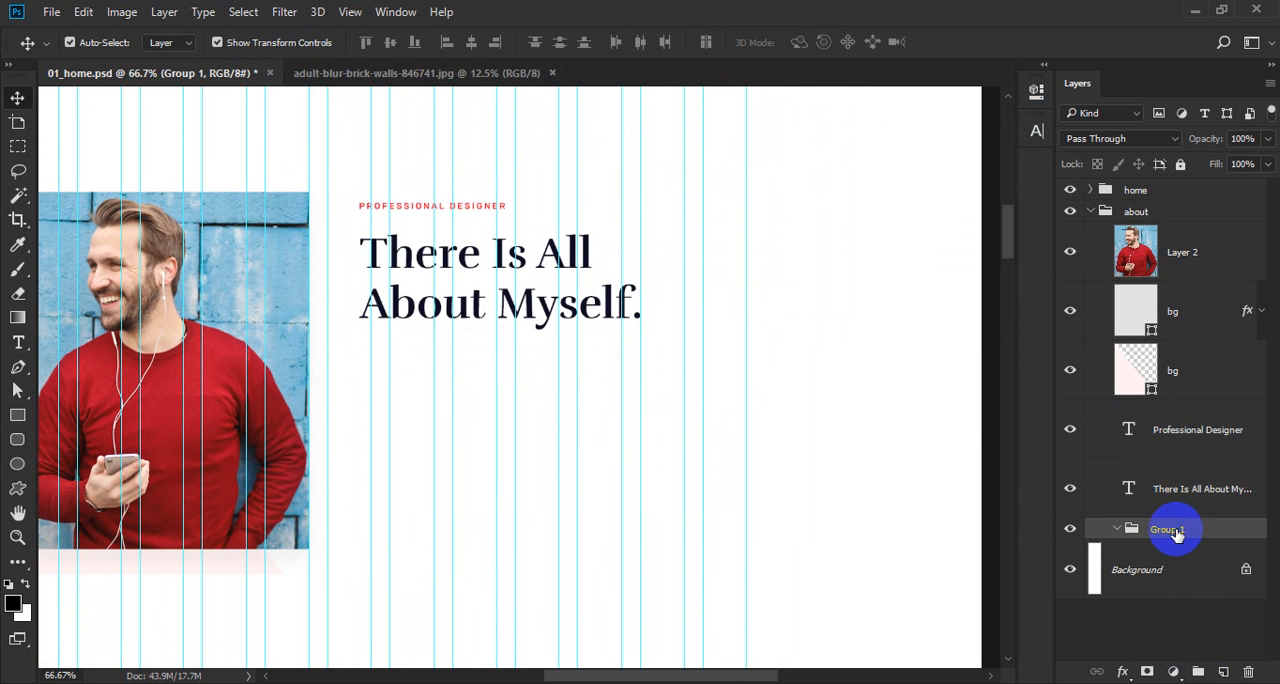
{"action": "key", "text": "Return"}
Add the text "Full Name" below the heading inside group 1, keeping it to a single line.
{"action": "key", "text": "ctrl+space"}
{"action": "left_click_drag", "start_coordinate": [367, 319], "coordinate": [426, 438]}
{"action": "key", "text": "t"}
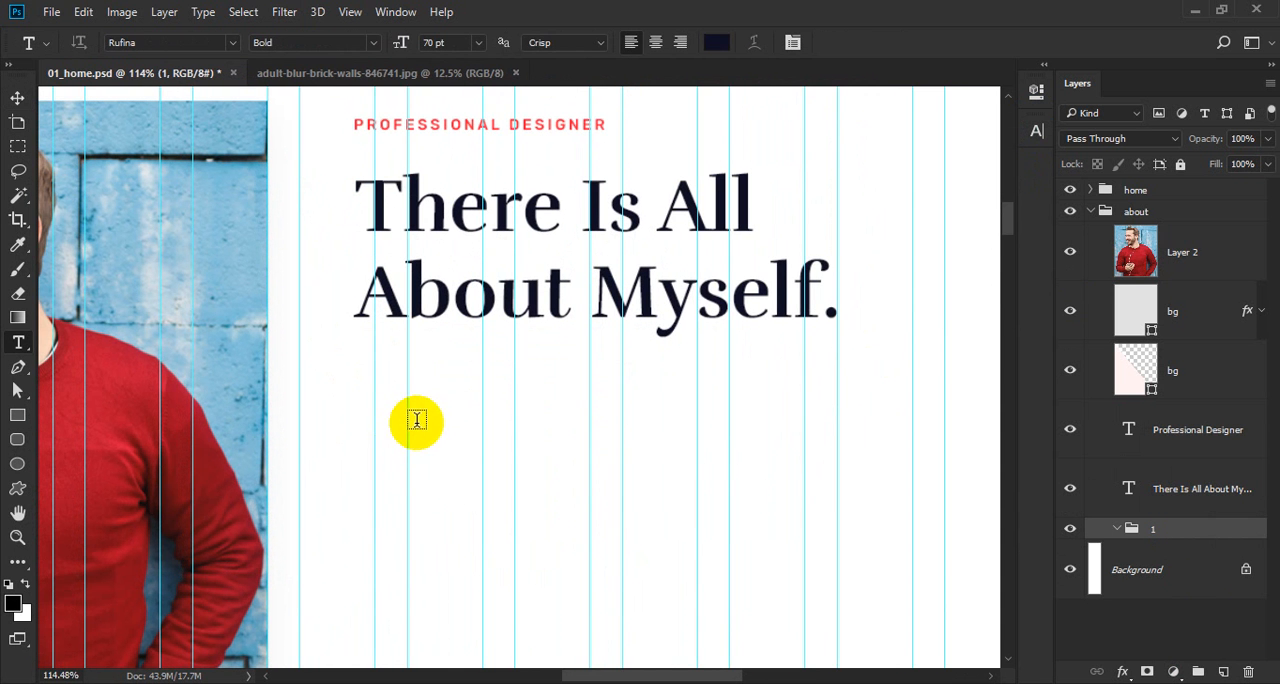
{"action": "left_click", "coordinate": [419, 410]}
{"action": "key", "text": "alt+Tab"}
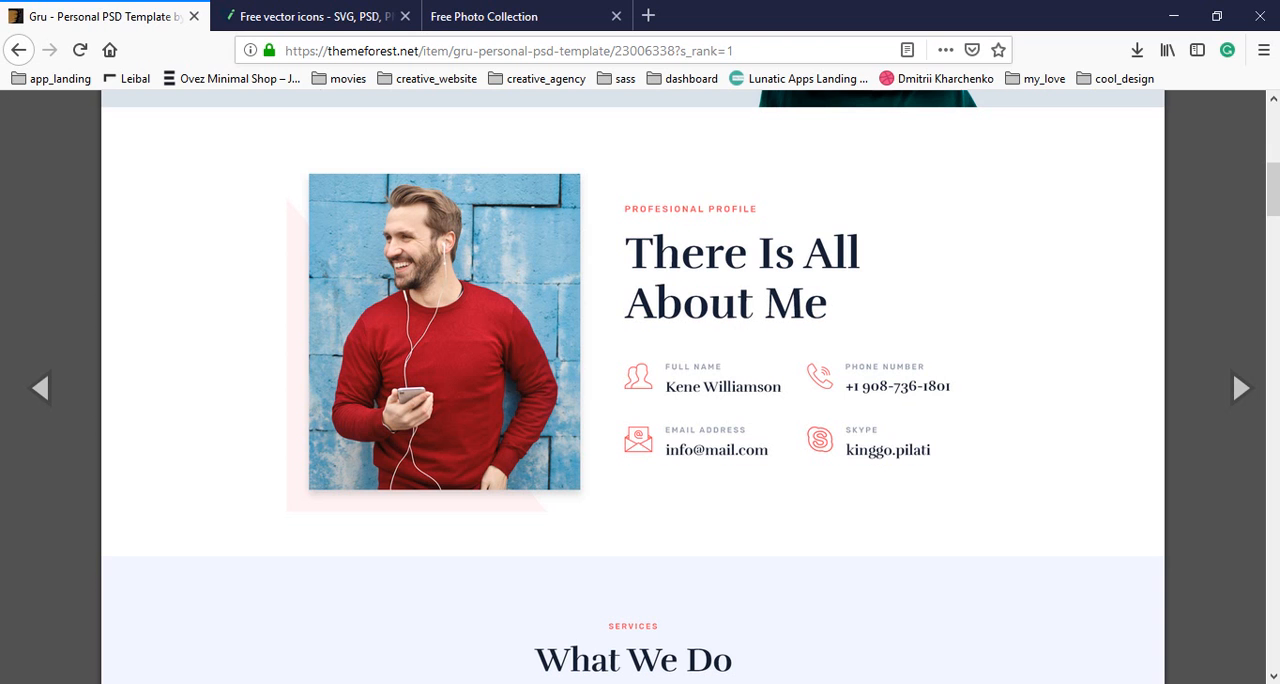
{"action": "key", "text": "alt+Tab"}
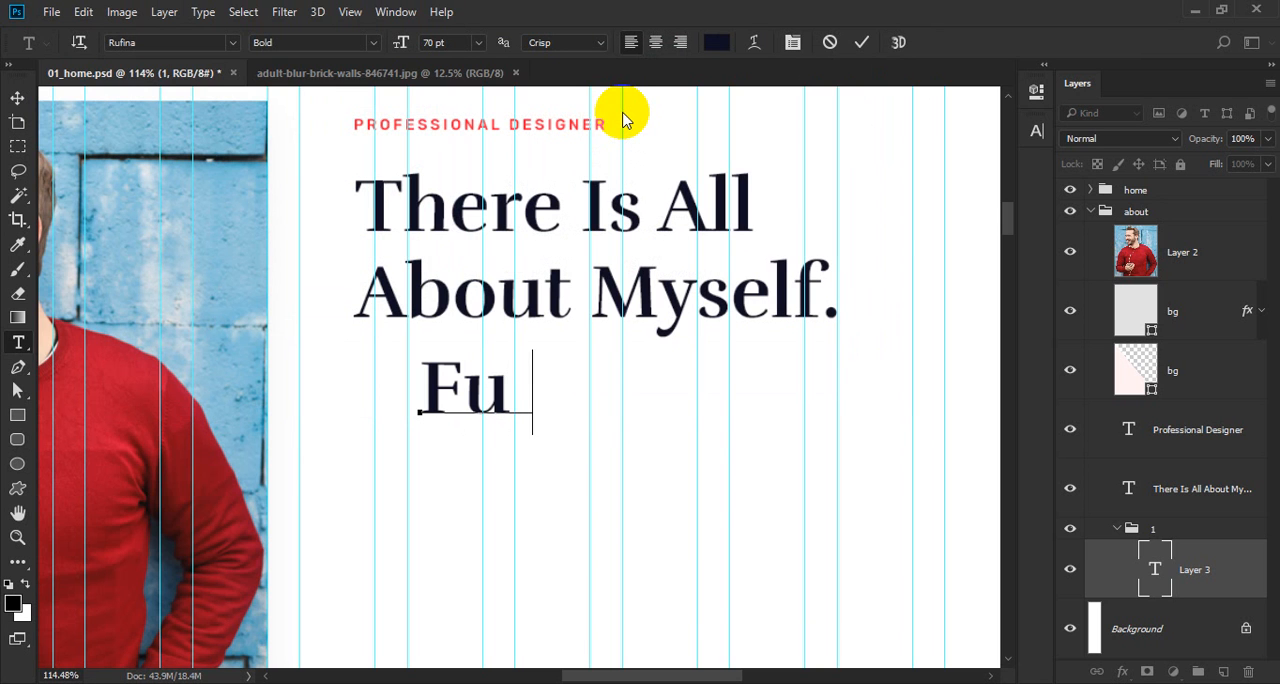
{"action": "type", "text": "Full Name"}
{"action": "key", "text": "Return"}
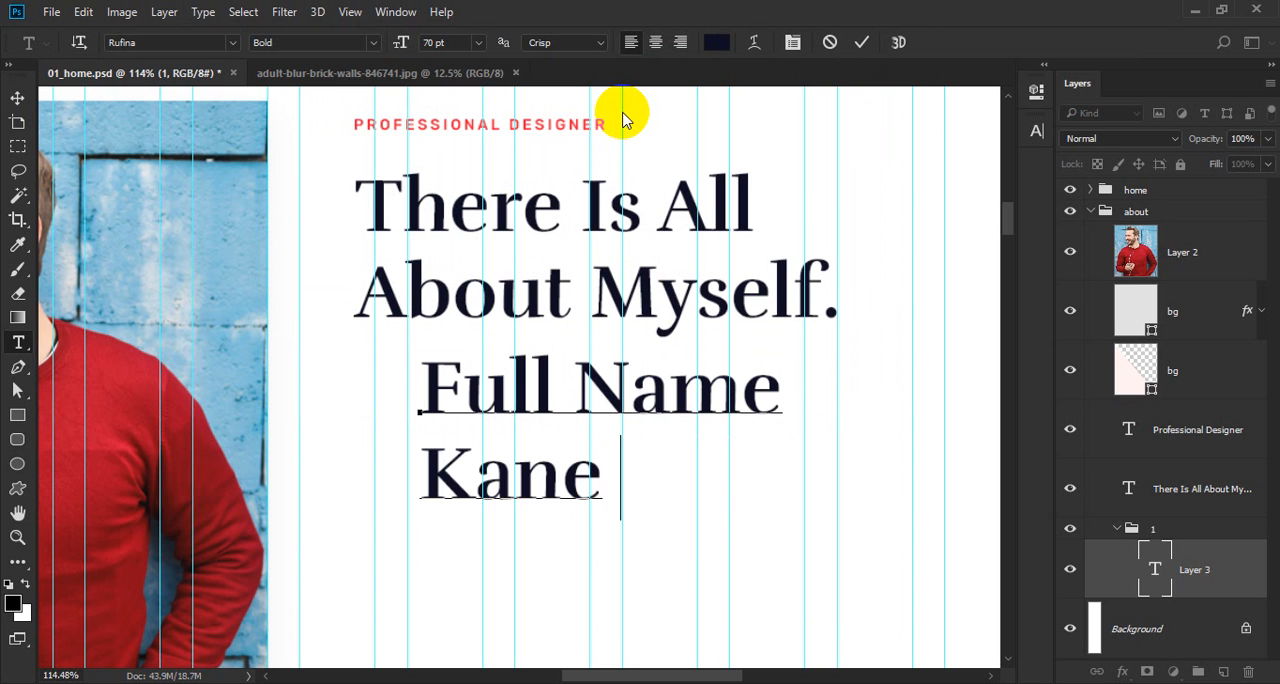
{"action": "key", "text": "ctrl+shift+Left"}
{"action": "key", "text": "BackSpace"}
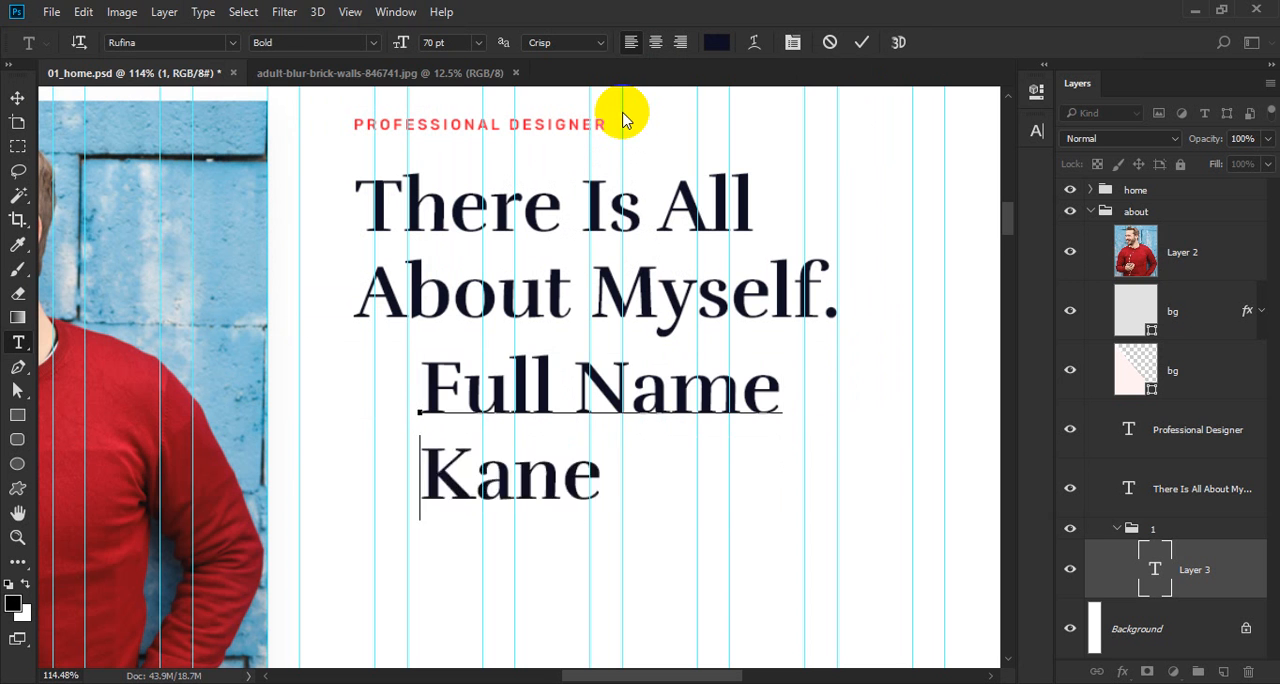
{"action": "key", "text": "BackSpace"}
Set the "Full Name" text to Rubik Medium at 14 pt.
{"action": "key", "text": "ctrl+a"}
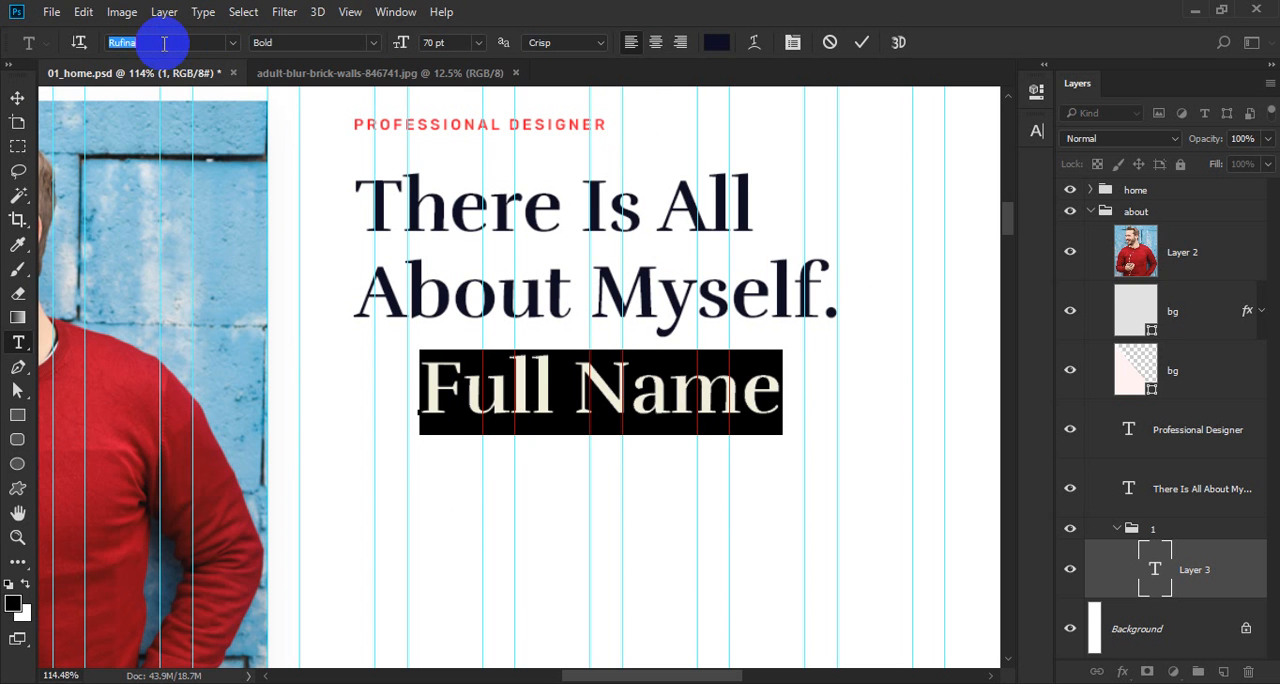
{"action": "type", "text": "rubik"}
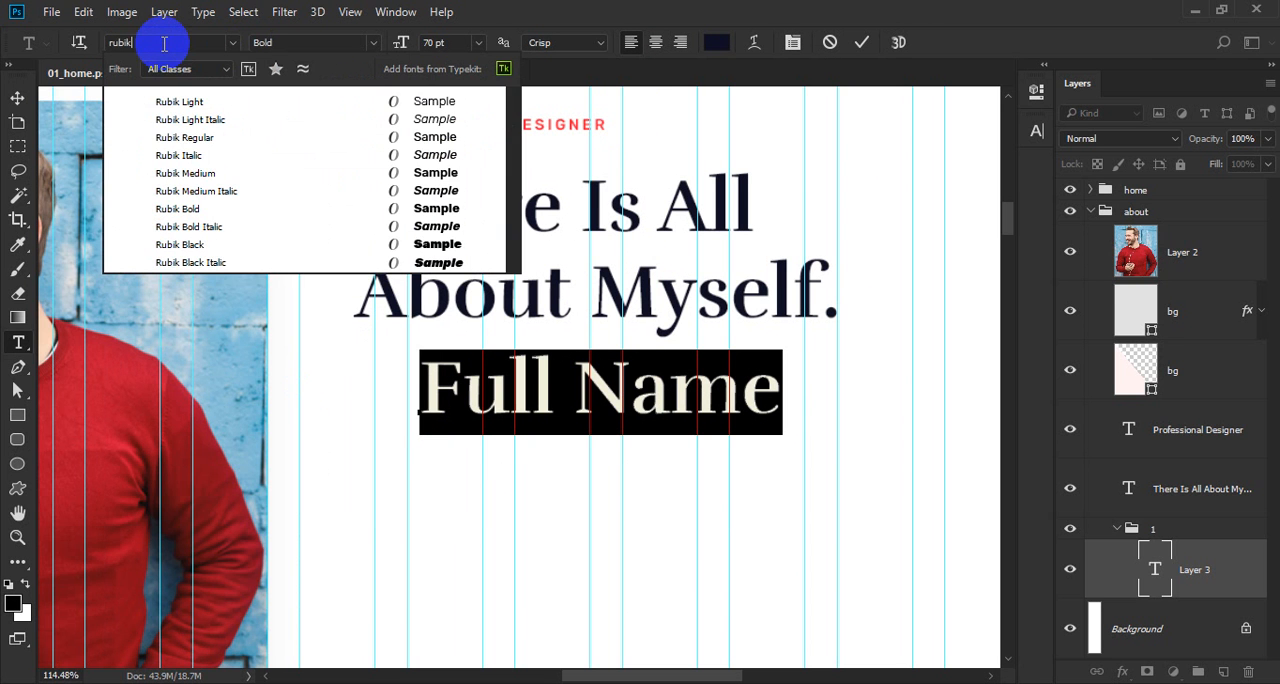
{"action": "left_click", "coordinate": [190, 173]}
{"action": "left_click", "coordinate": [434, 43]}
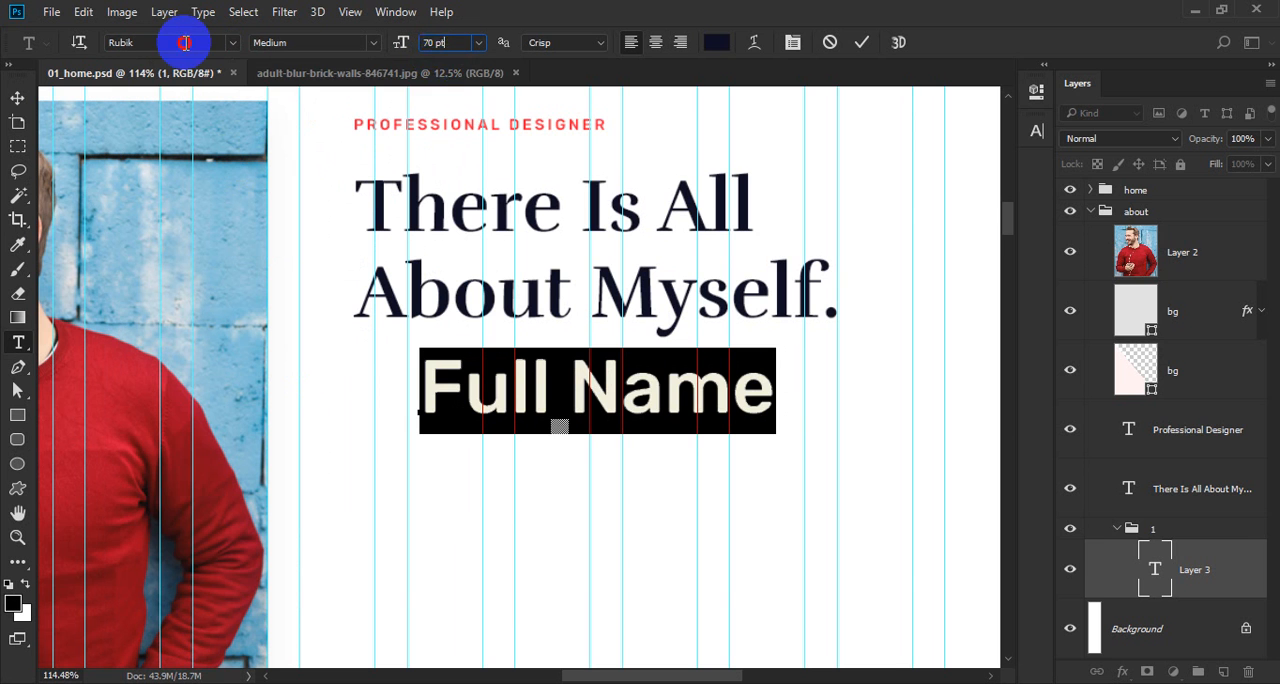
{"action": "type", "text": "14"}
{"action": "key", "text": "Return"}
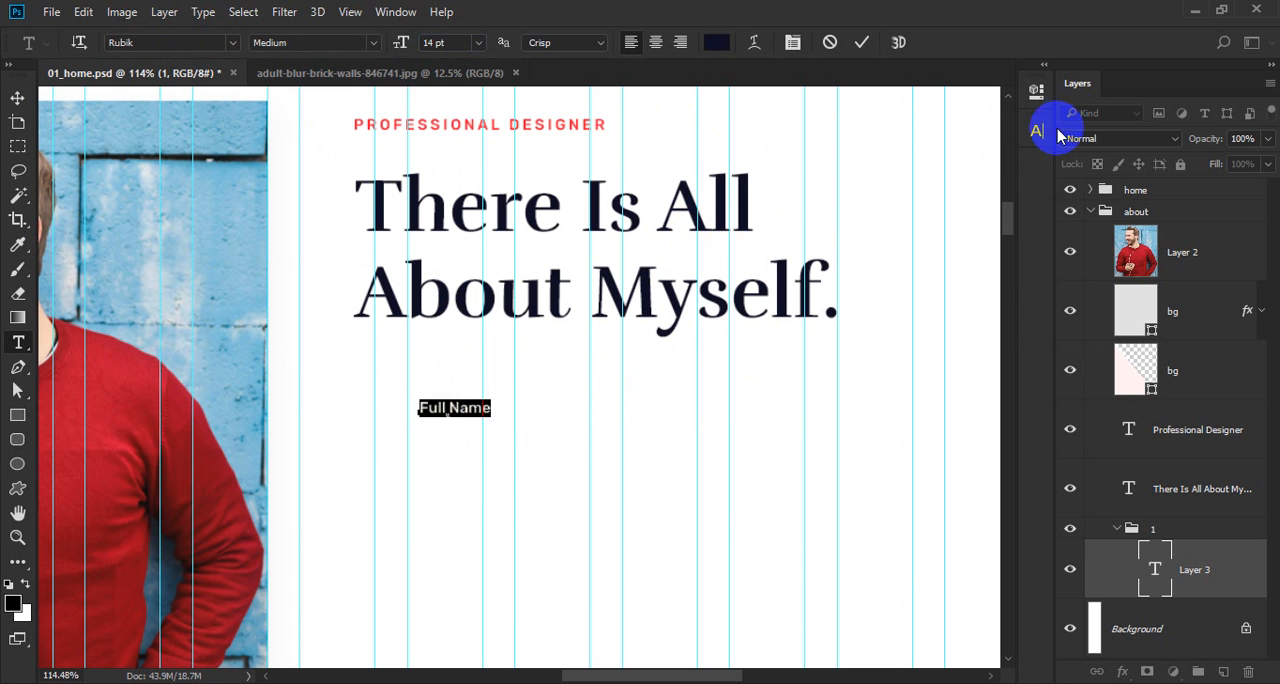
Style the "Full Name" label with 200 tracking, all caps and a 12 pt size.
{"action": "left_click", "coordinate": [1037, 130]}
{"action": "left_click", "coordinate": [971, 200]}
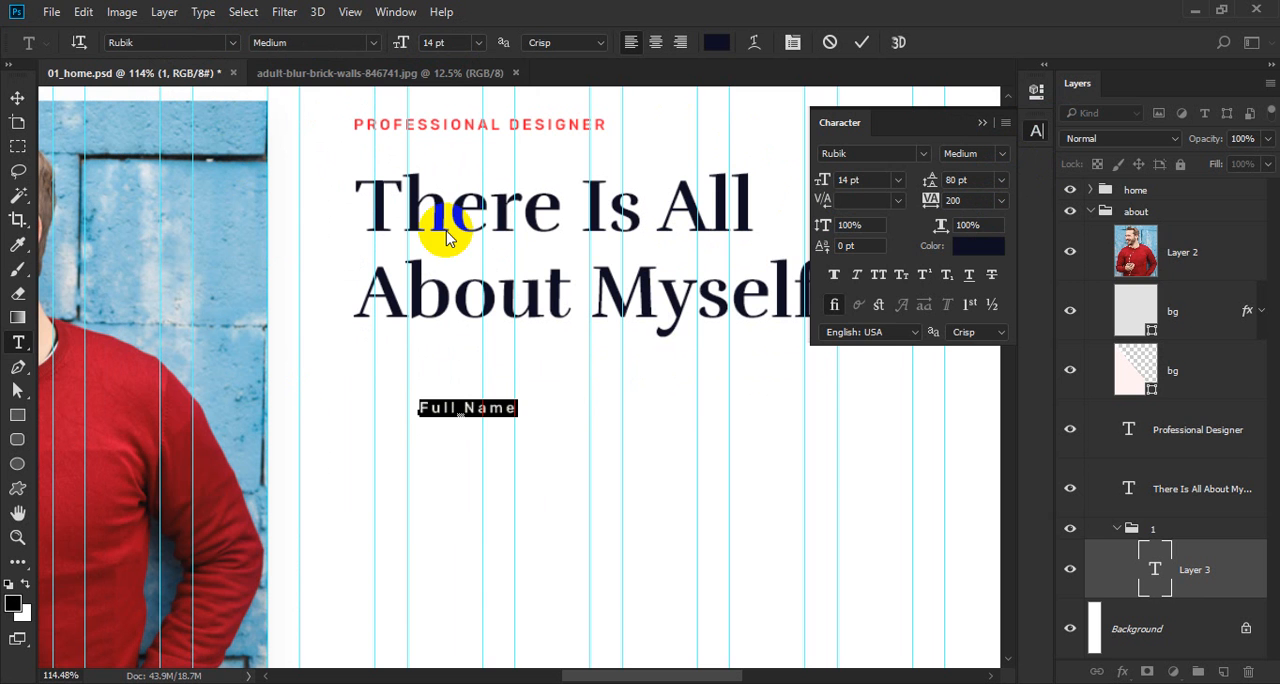
{"action": "left_click", "coordinate": [878, 275]}
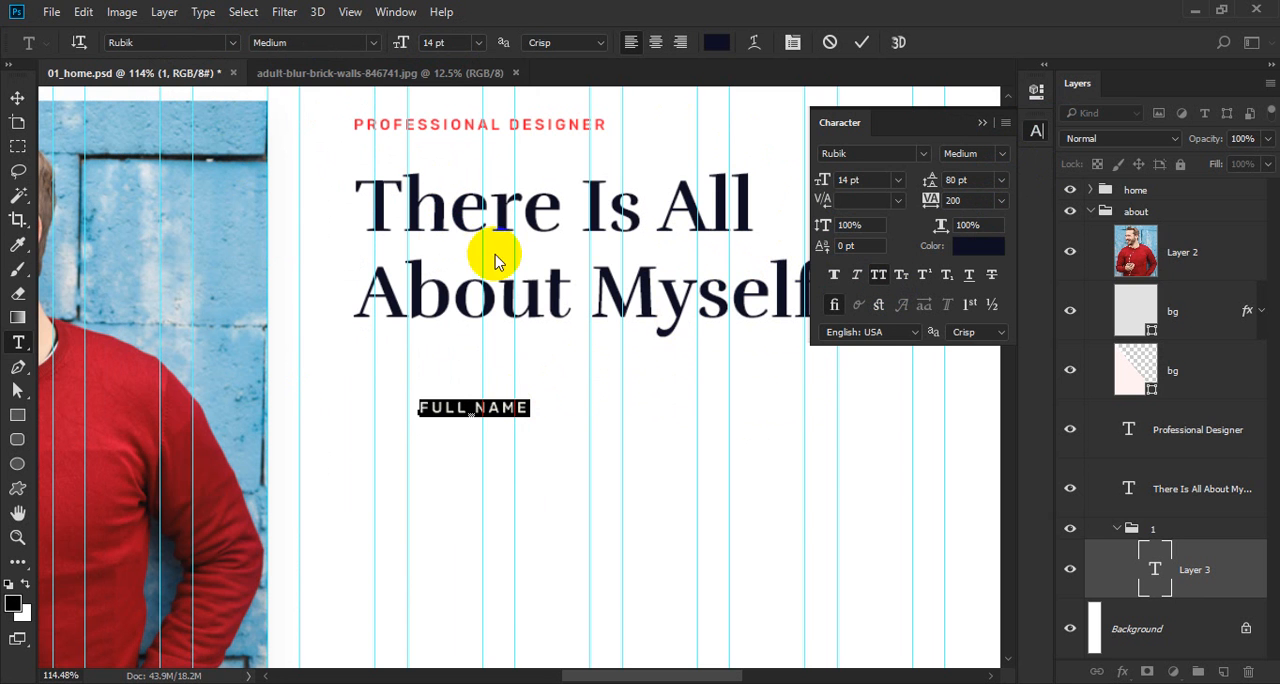
{"action": "left_click", "coordinate": [878, 181]}
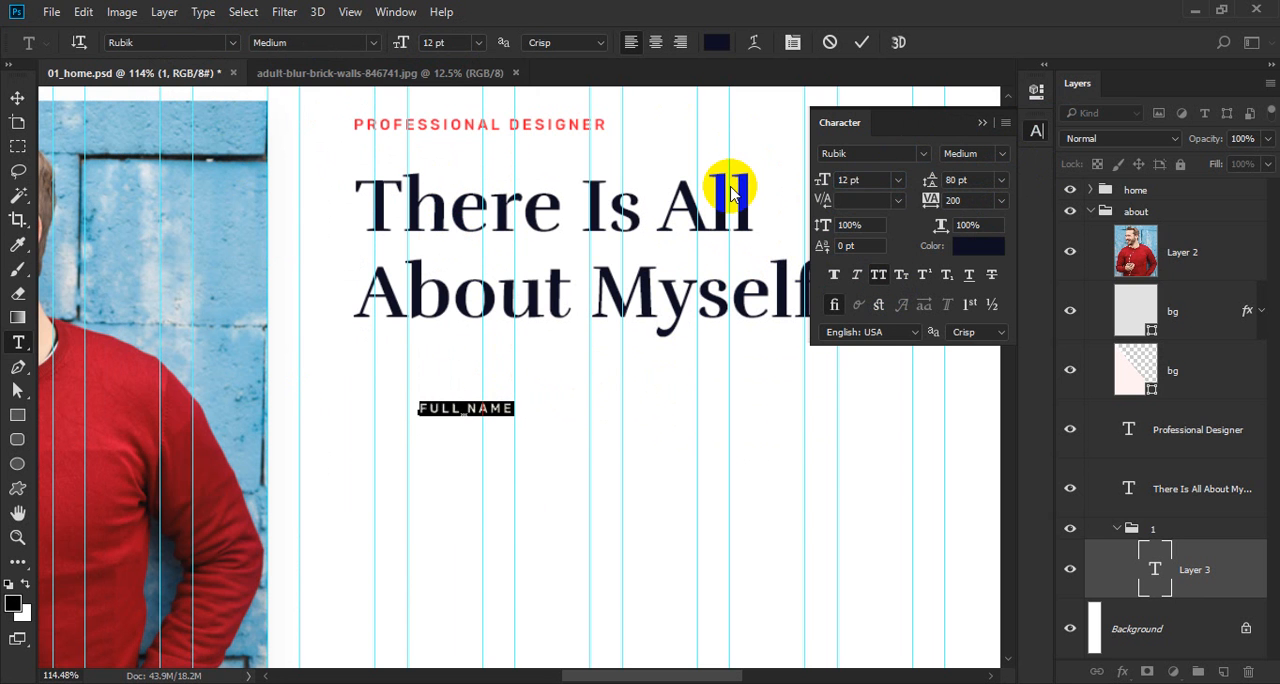
{"action": "key", "text": "ctrl+Return"}
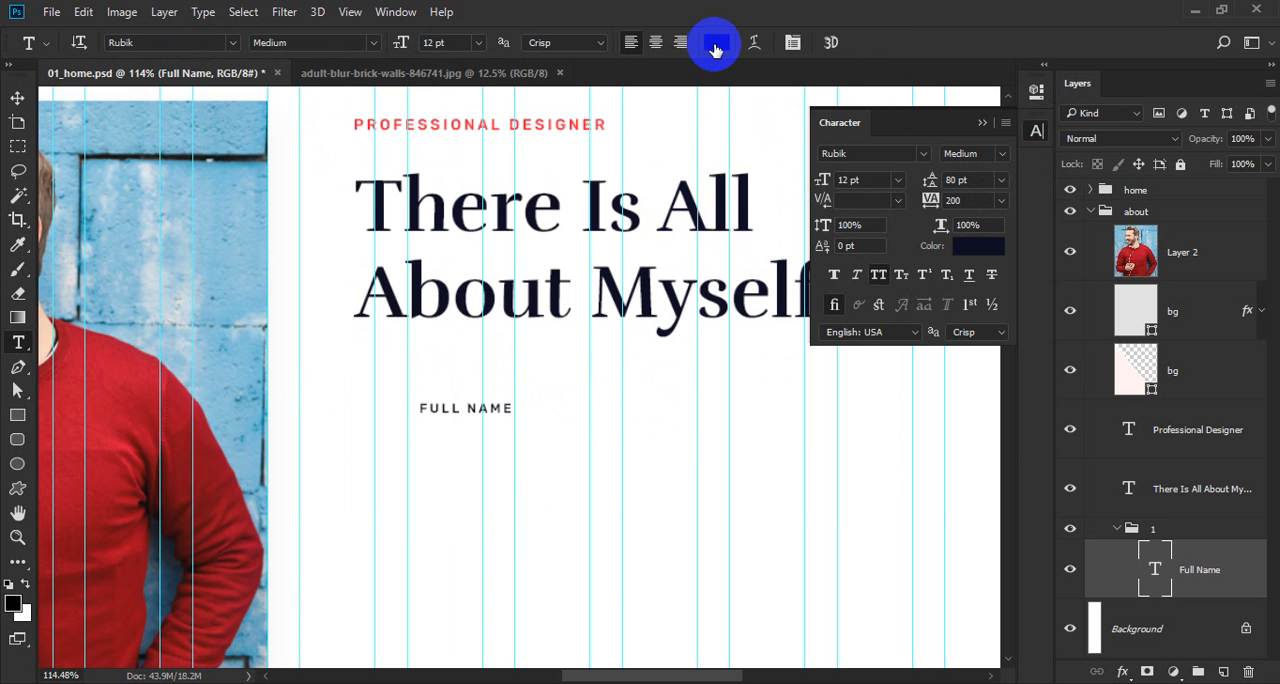
Colour the "Full Name" label red #ff1833, sampled from the red button in the home section.
{"action": "left_click", "coordinate": [715, 50]}
{"action": "key", "text": "ctrl+minus"}
{"action": "scroll", "coordinate": [266, 371], "scroll_direction": "up", "scroll_amount": 5}
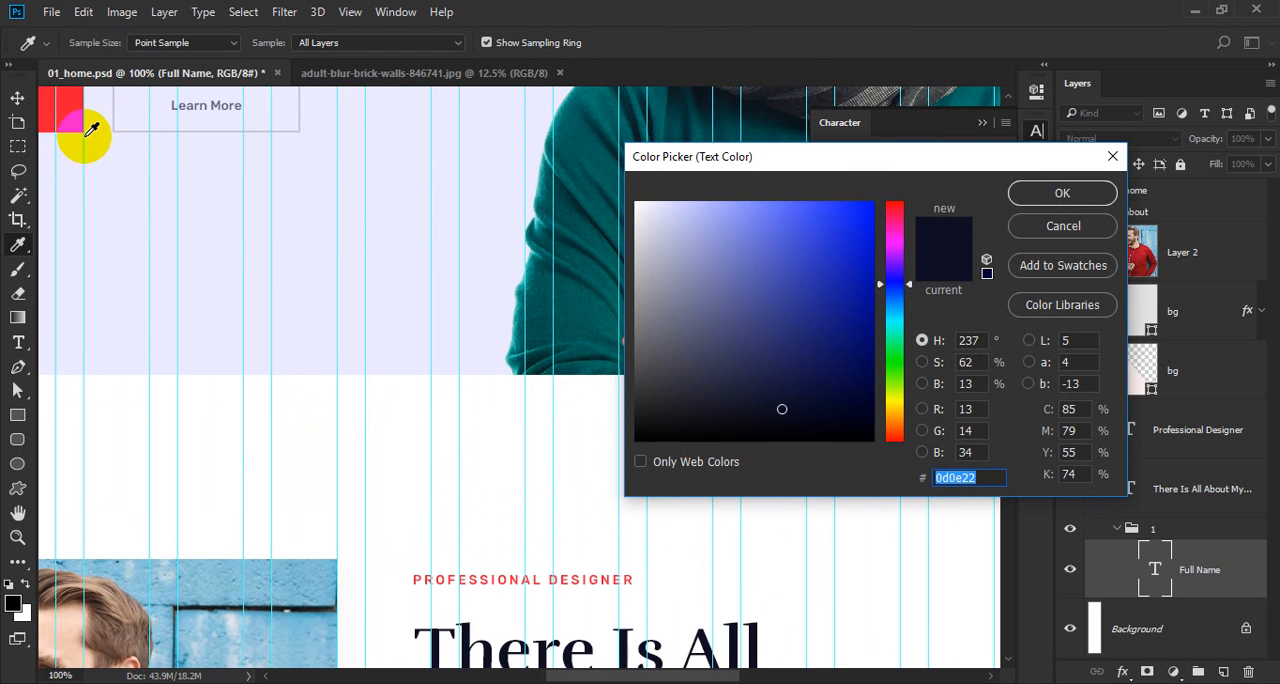
{"action": "left_click", "coordinate": [90, 128]}
{"action": "scroll", "coordinate": [449, 514], "scroll_direction": "down", "scroll_amount": 3}
{"action": "left_click", "coordinate": [457, 523], "text": "ctrl"}
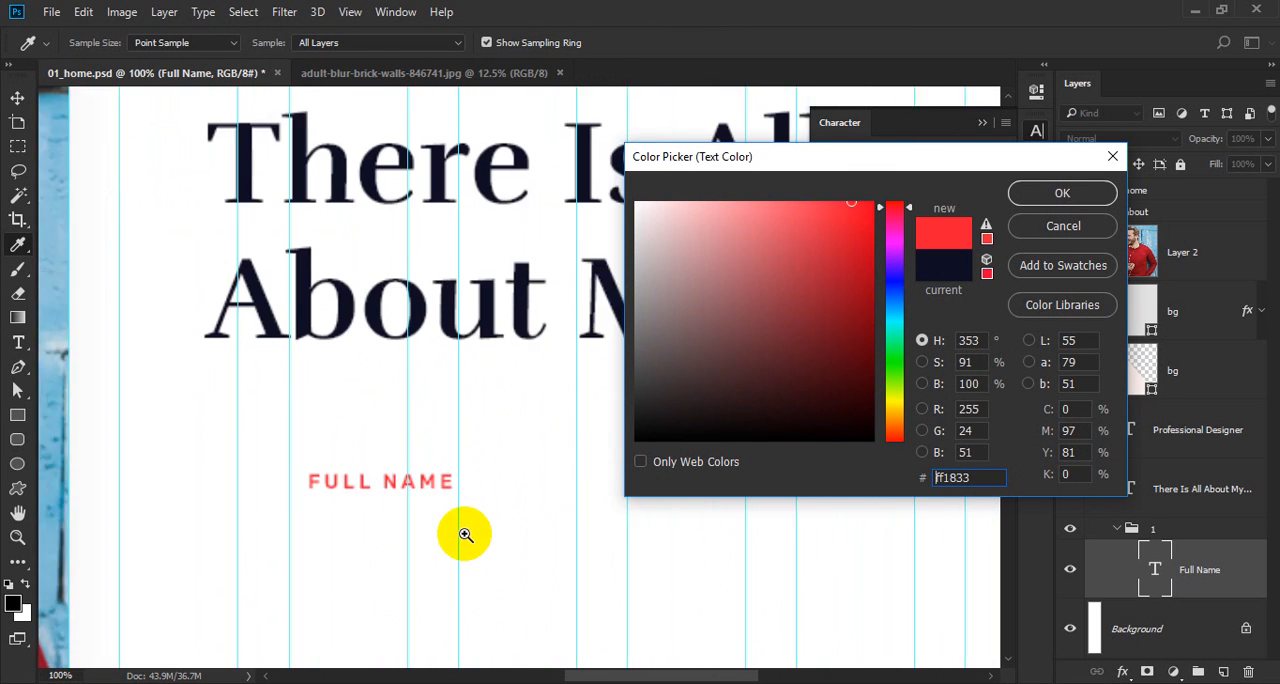
{"action": "key", "text": "Return"}
Duplicate the "Full Name" label and move one copy straight down to form a second line beneath it.
{"action": "left_click", "coordinate": [371, 481], "text": "ctrl+alt"}
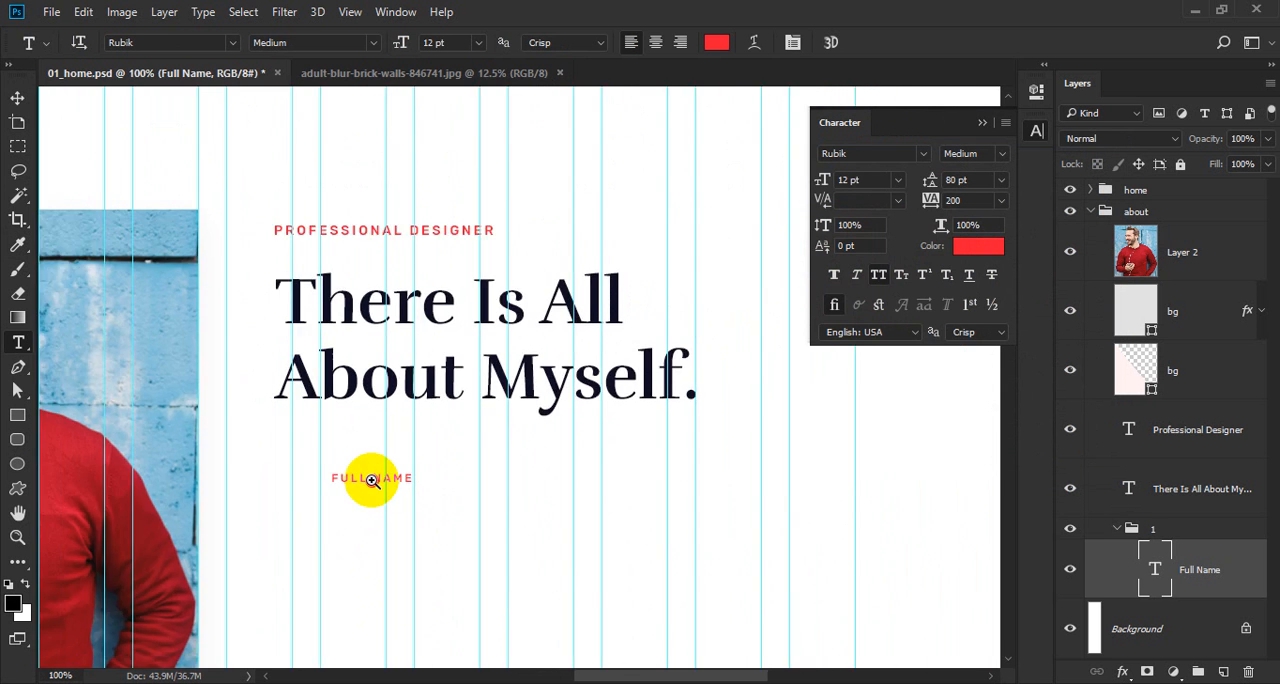
{"action": "left_click", "coordinate": [371, 481], "text": "ctrl"}
{"action": "left_click_drag", "start_coordinate": [403, 498], "coordinate": [408, 463]}
{"action": "key", "text": "ctrl+j"}
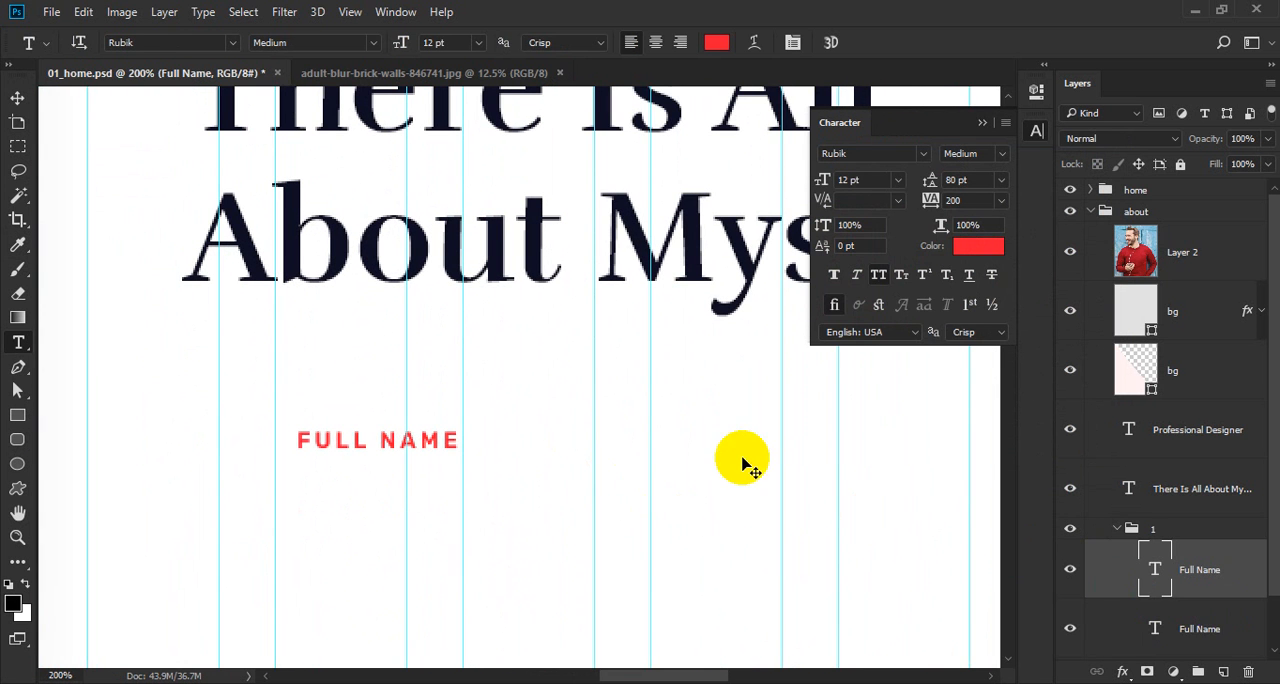
{"action": "key", "text": "v"}
{"action": "key", "text": "alt+bracketleft"}
{"action": "left_click_drag", "start_coordinate": [526, 417], "coordinate": [529, 474]}
{"action": "left_click", "coordinate": [367, 490], "text": "ctrl"}
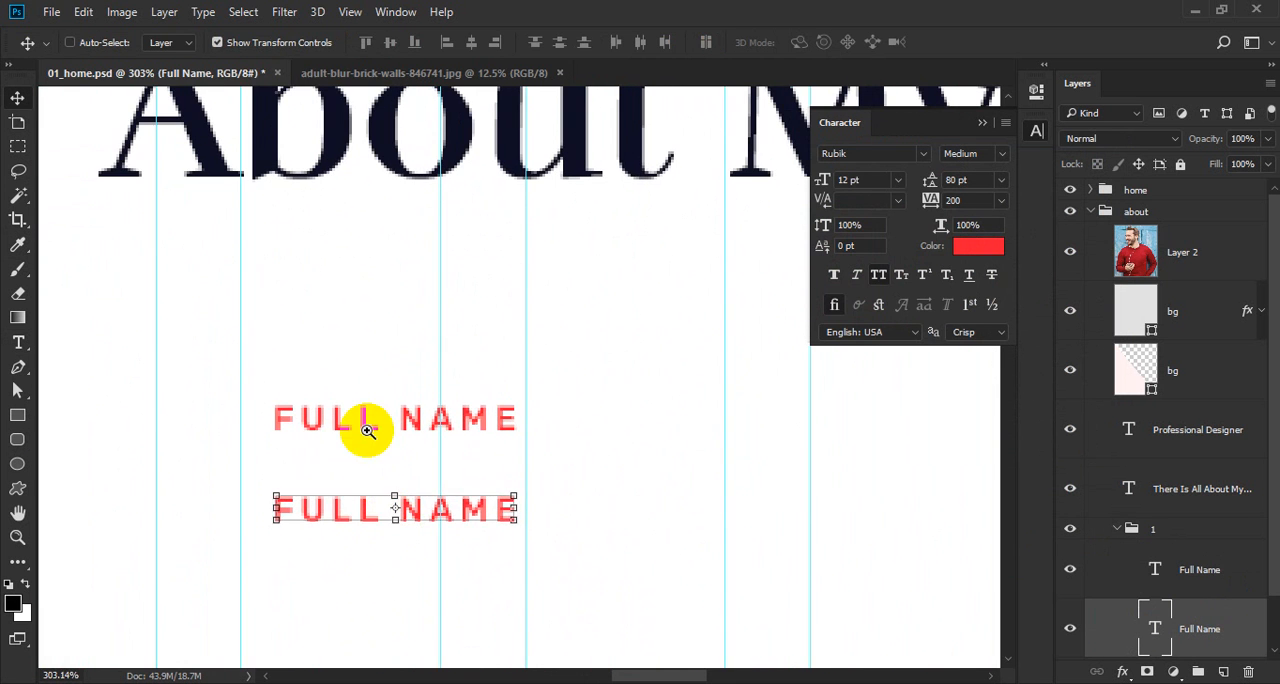
Recolour the upper "Full Name" label to #676b95, sampled from the paragraph text in the home section.
{"action": "key", "text": "alt+Tab"}
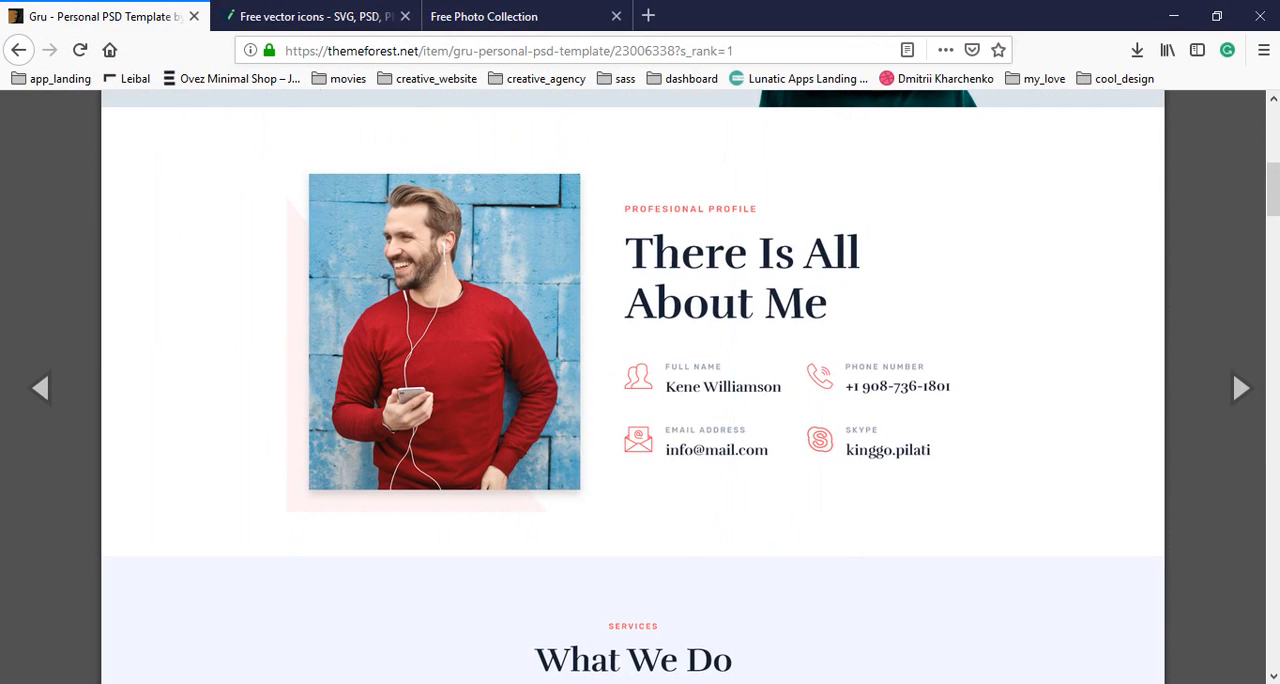
{"action": "key", "text": "alt+Tab"}
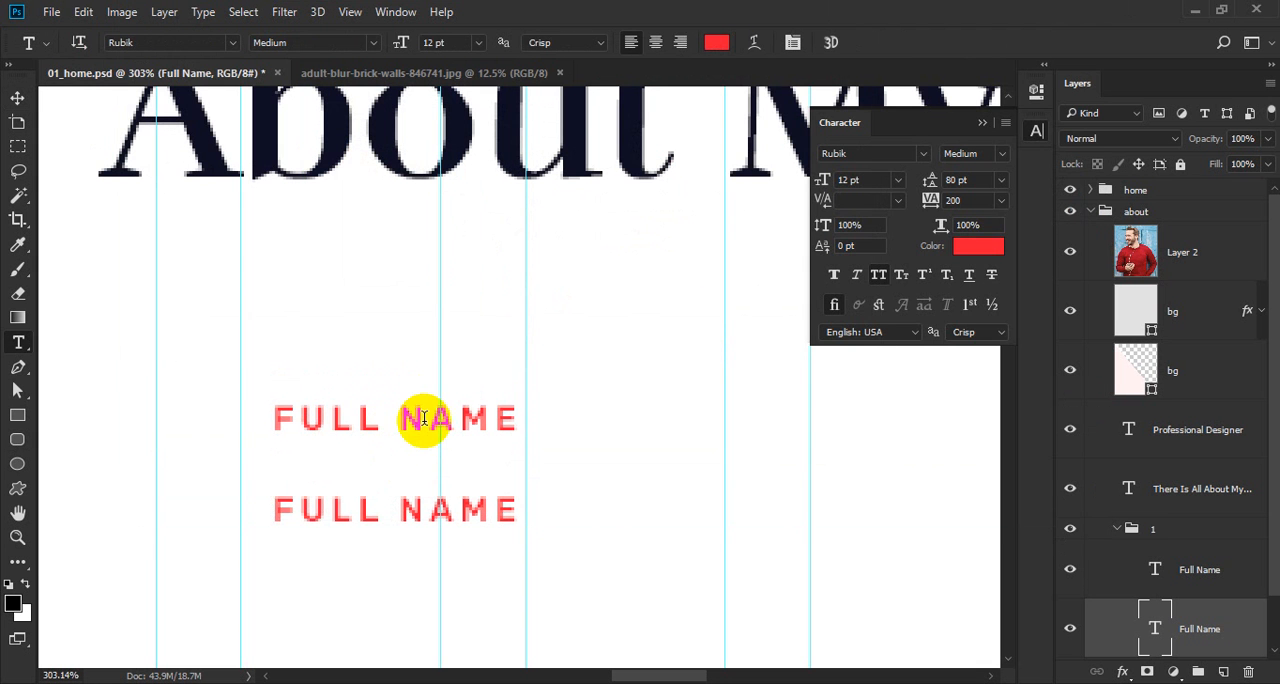
{"action": "double_click", "coordinate": [421, 418]}
{"action": "left_click", "coordinate": [716, 42]}
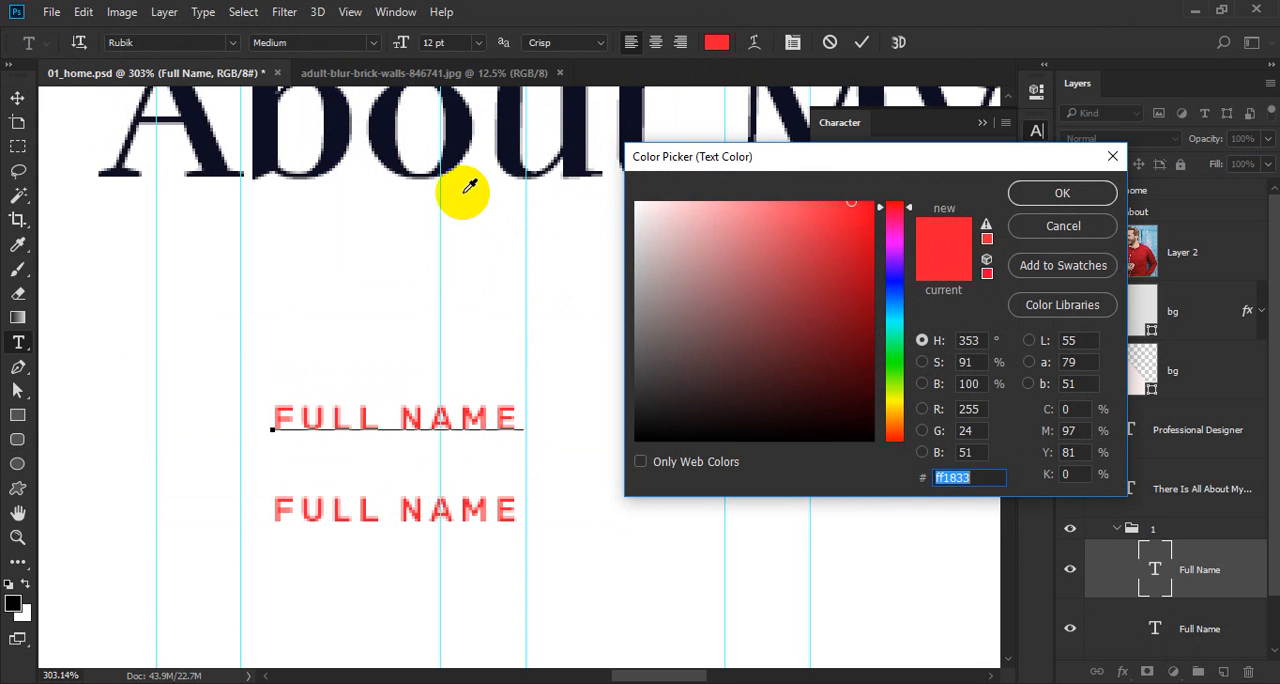
{"action": "scroll", "coordinate": [349, 294], "scroll_direction": "down", "scroll_amount": 5}
{"action": "scroll", "coordinate": [349, 294], "scroll_direction": "down", "scroll_amount": 1}
{"action": "left_click_drag", "start_coordinate": [359, 211], "coordinate": [369, 517]}
{"action": "left_click_drag", "start_coordinate": [388, 298], "coordinate": [638, 575]}
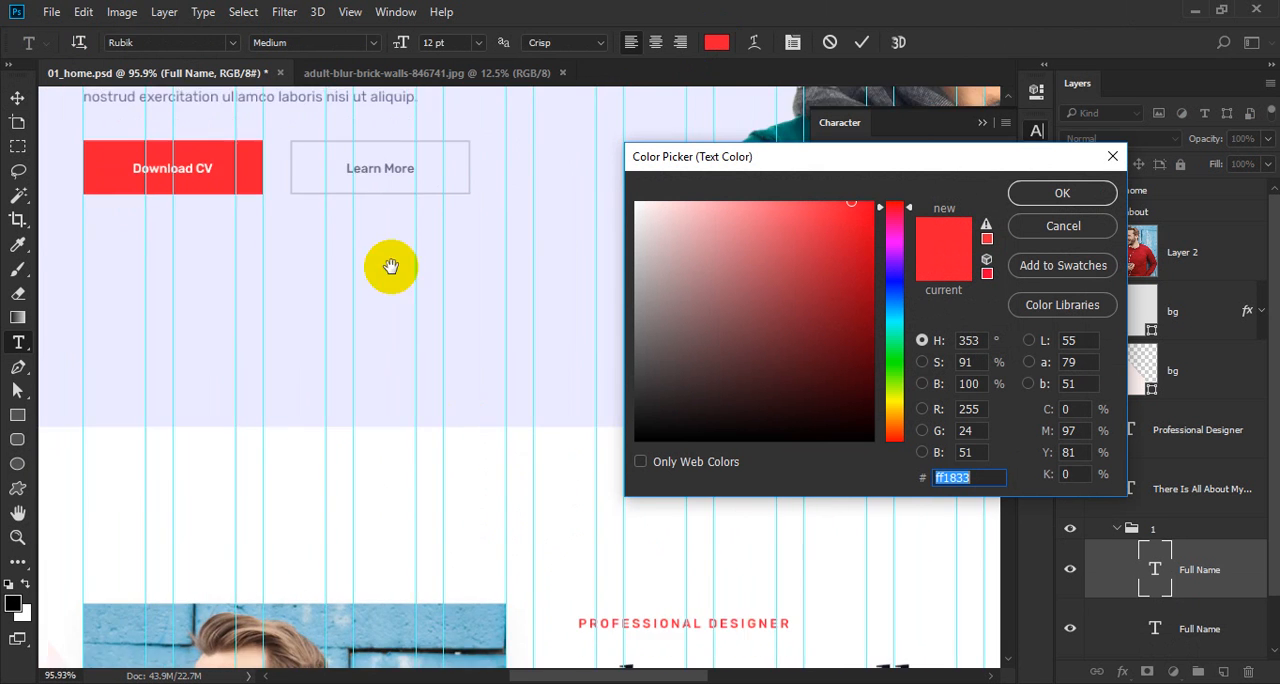
{"action": "left_click_drag", "start_coordinate": [303, 388], "coordinate": [303, 565]}
{"action": "left_click_drag", "start_coordinate": [289, 486], "coordinate": [540, 509]}
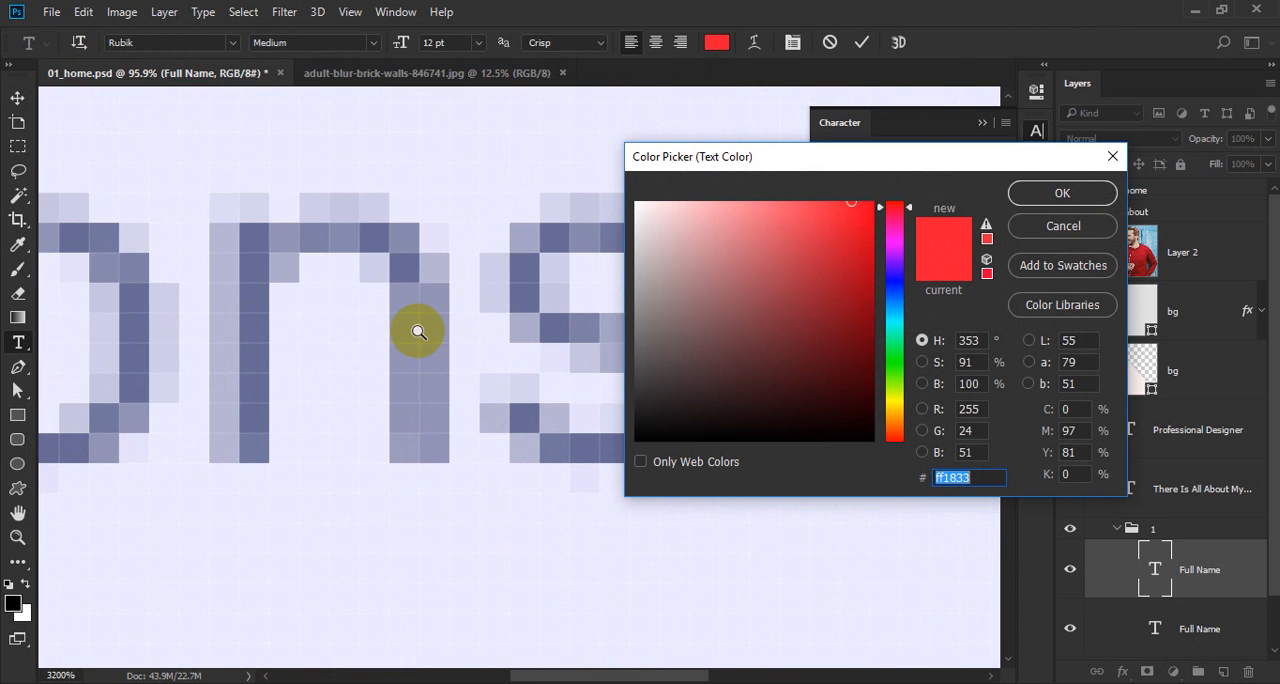
{"action": "left_click", "coordinate": [258, 283]}
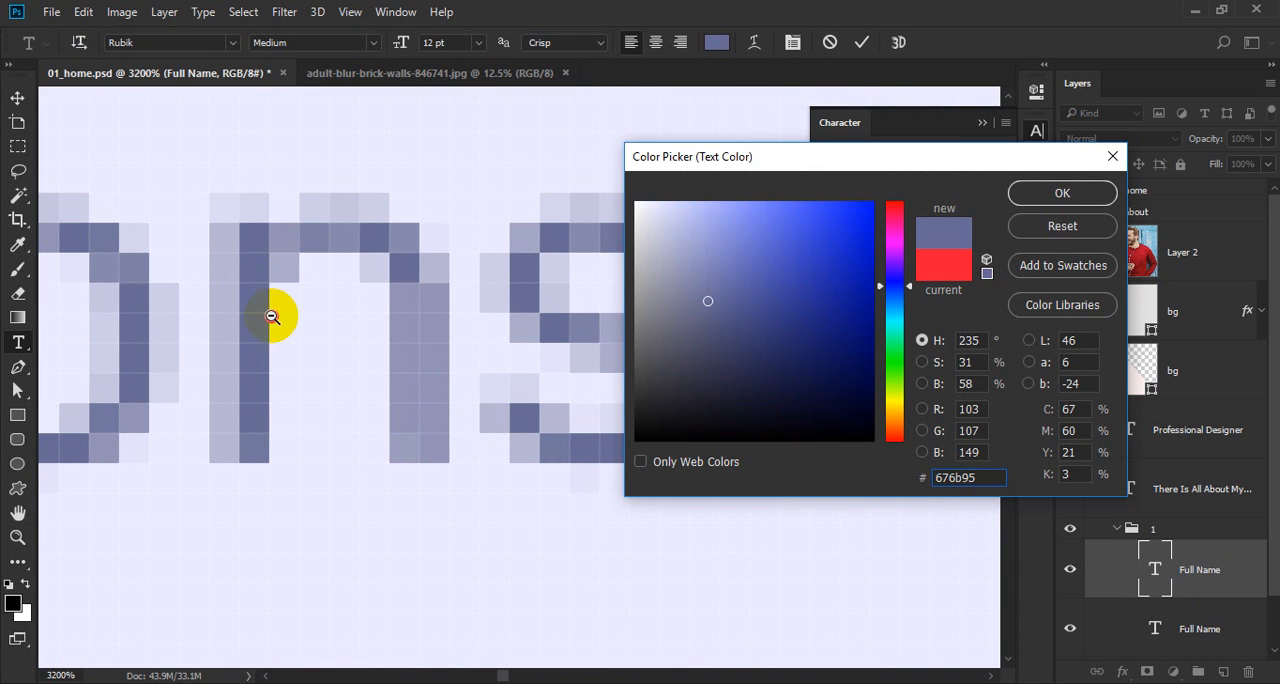
{"action": "left_click_drag", "start_coordinate": [271, 314], "coordinate": [10, 562]}
{"action": "left_click_drag", "start_coordinate": [486, 626], "coordinate": [286, 297]}
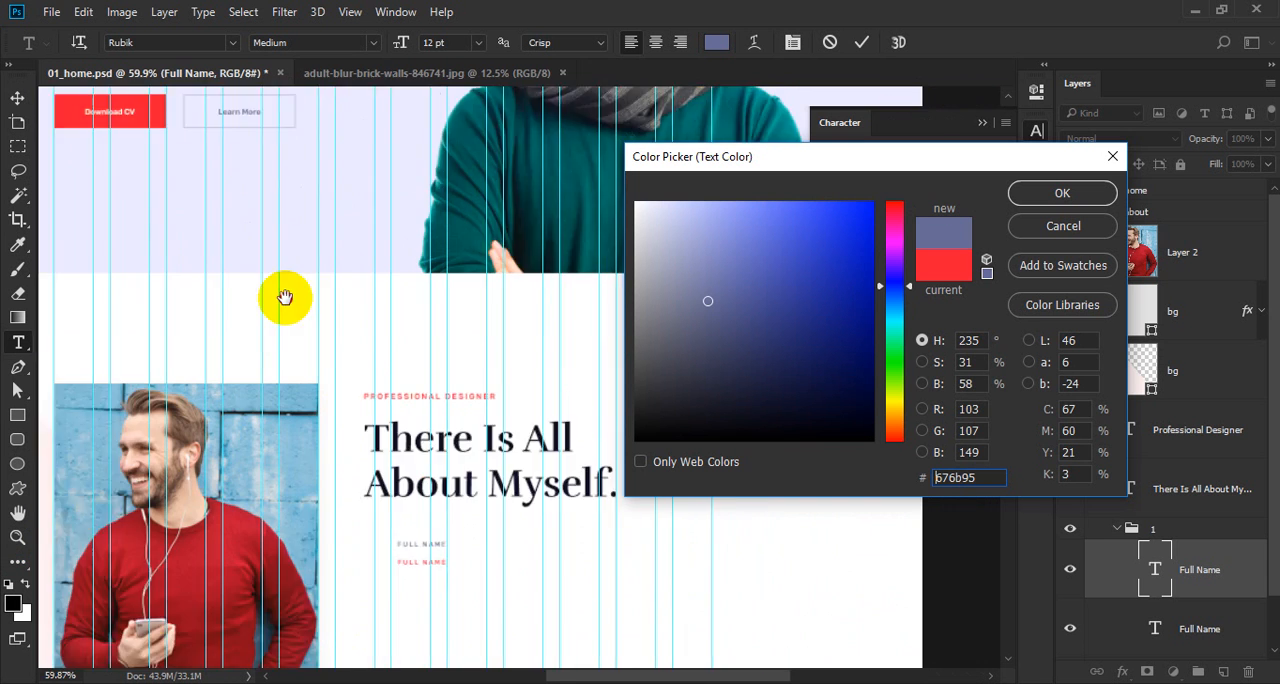
{"action": "left_click_drag", "start_coordinate": [320, 463], "coordinate": [440, 551]}
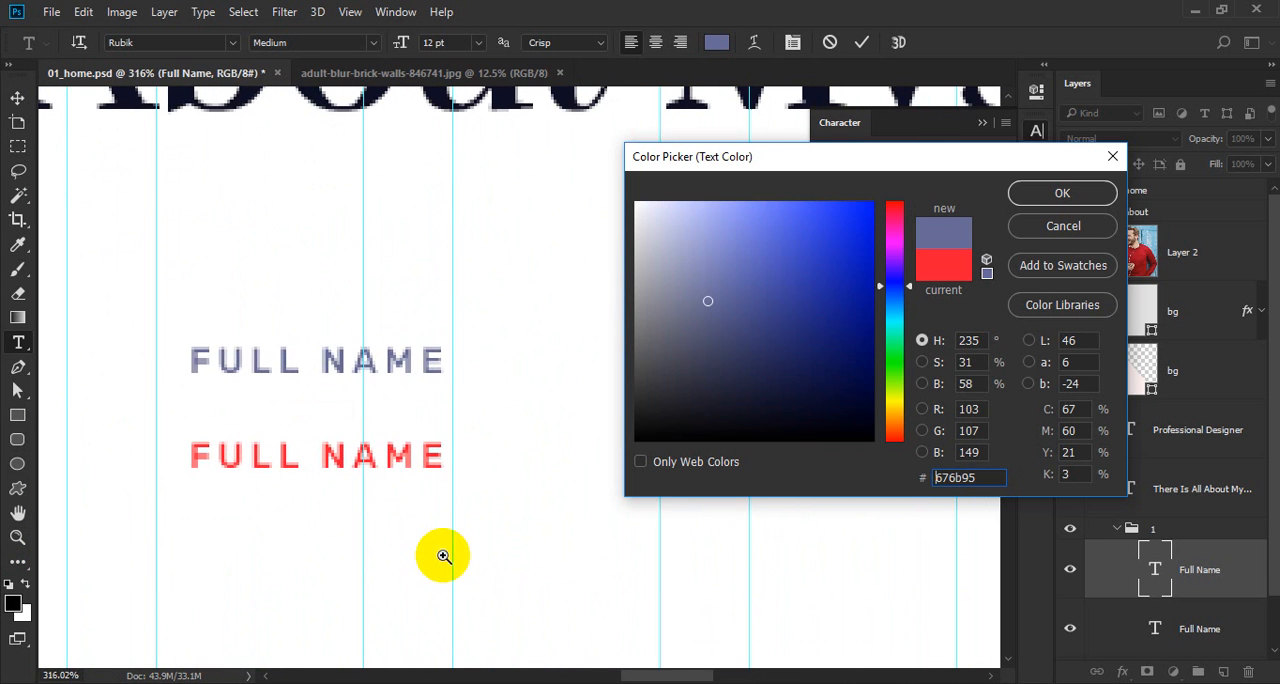
{"action": "key", "text": "Return"}
{"action": "key", "text": "ctrl+Return"}
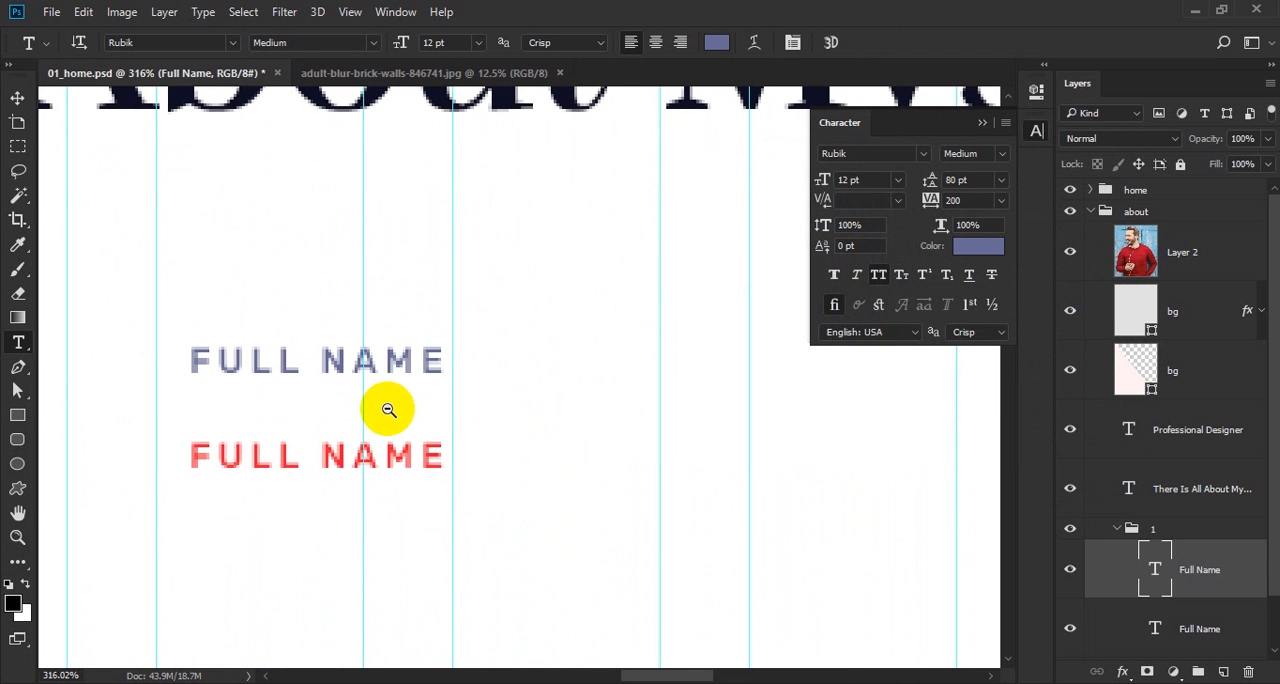
Recolour the lower "Full Name" line to #0d0e22, sampled from the "About Myself." heading.
{"action": "left_click", "coordinate": [387, 409], "text": "ctrl+alt"}
{"action": "left_click", "coordinate": [384, 417], "text": "ctrl+alt"}
{"action": "left_click", "coordinate": [360, 436], "text": "ctrl"}
{"action": "left_click", "coordinate": [361, 428]}
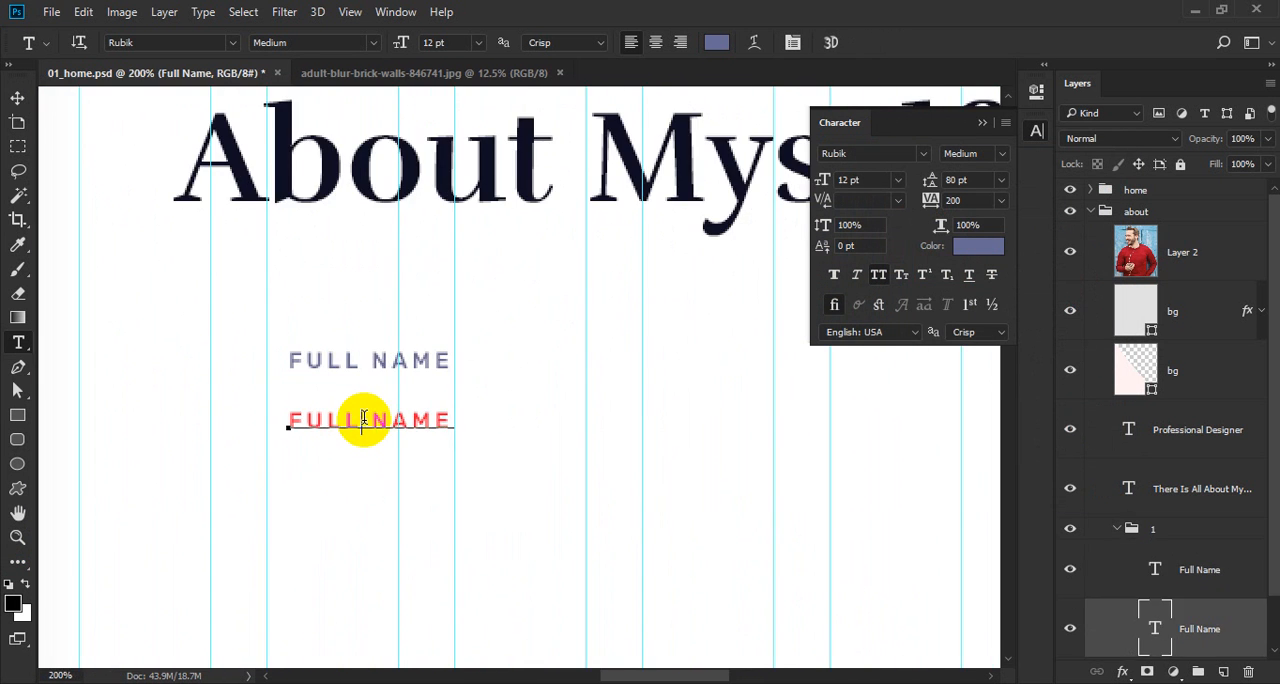
{"action": "key", "text": "ctrl+a"}
{"action": "left_click", "coordinate": [716, 42]}
{"action": "left_click", "coordinate": [686, 122]}
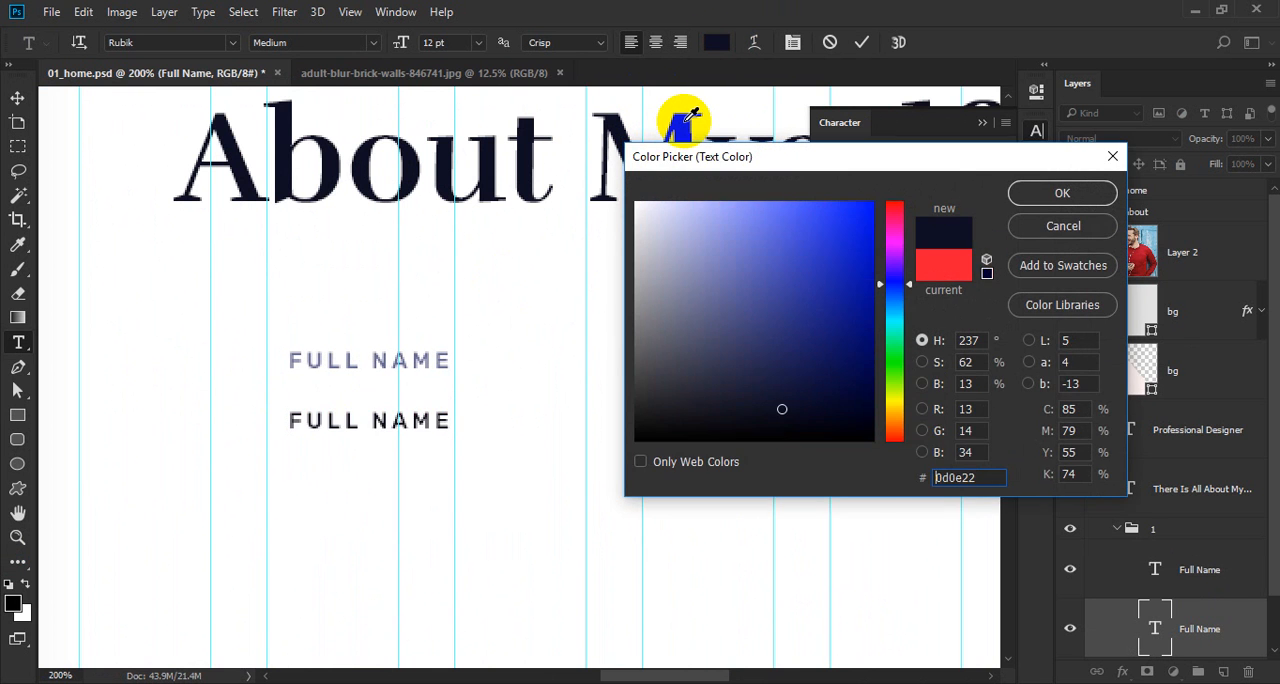
{"action": "key", "text": "Return"}
Turn off all caps on the lower "Full Name" line, reset its tracking to 0 and set its font to Rufina Bold.
{"action": "left_click", "coordinate": [868, 291]}
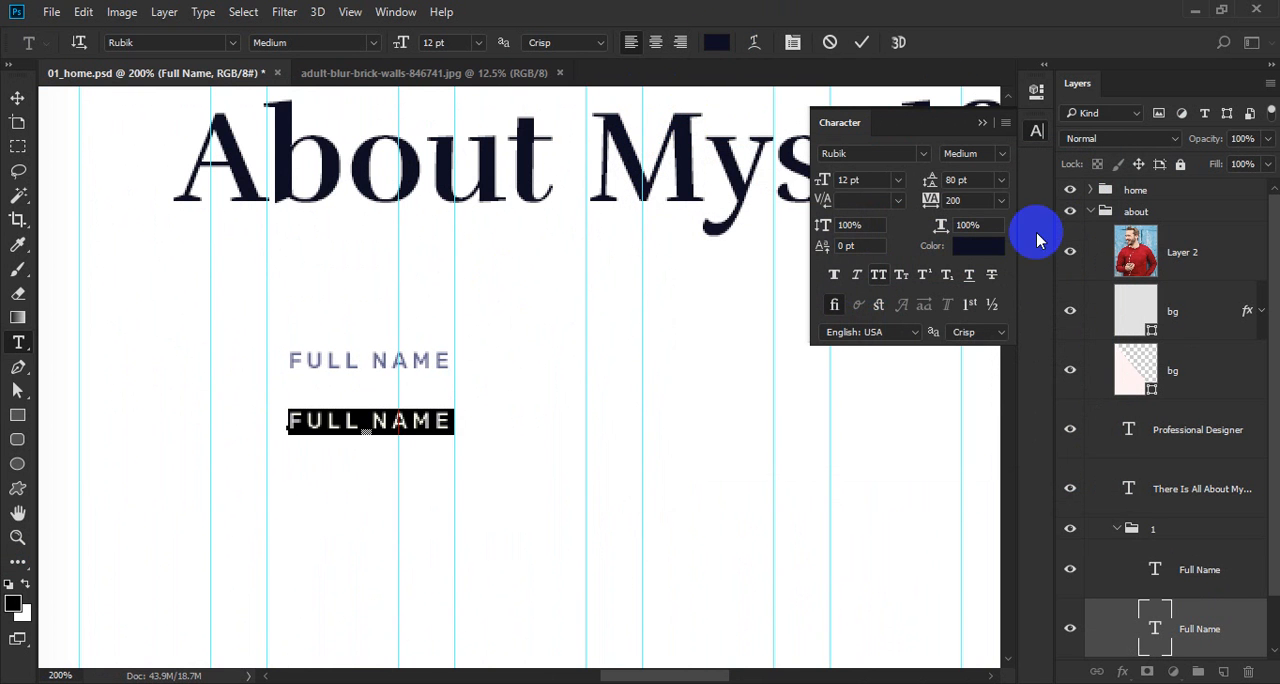
{"action": "left_click", "coordinate": [963, 200]}
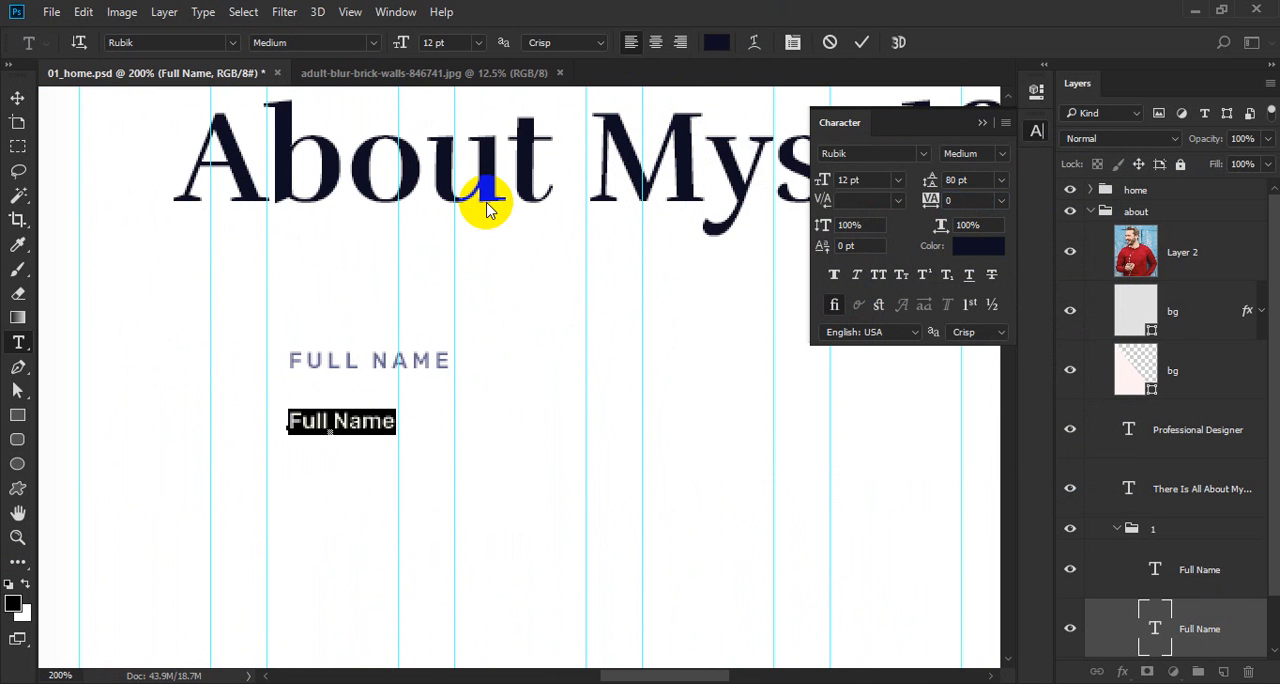
{"action": "type", "text": "ru"}
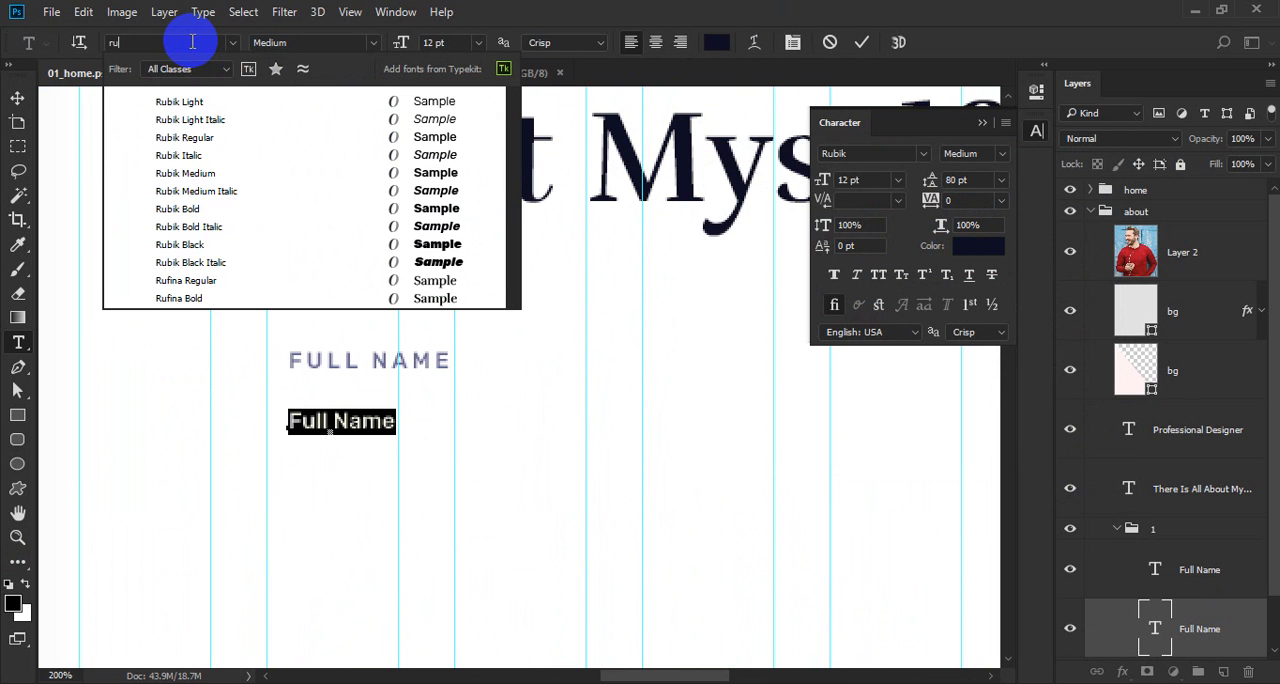
{"action": "type", "text": "fina"}
{"action": "key", "text": "Down"}
{"action": "key", "text": "Return"}
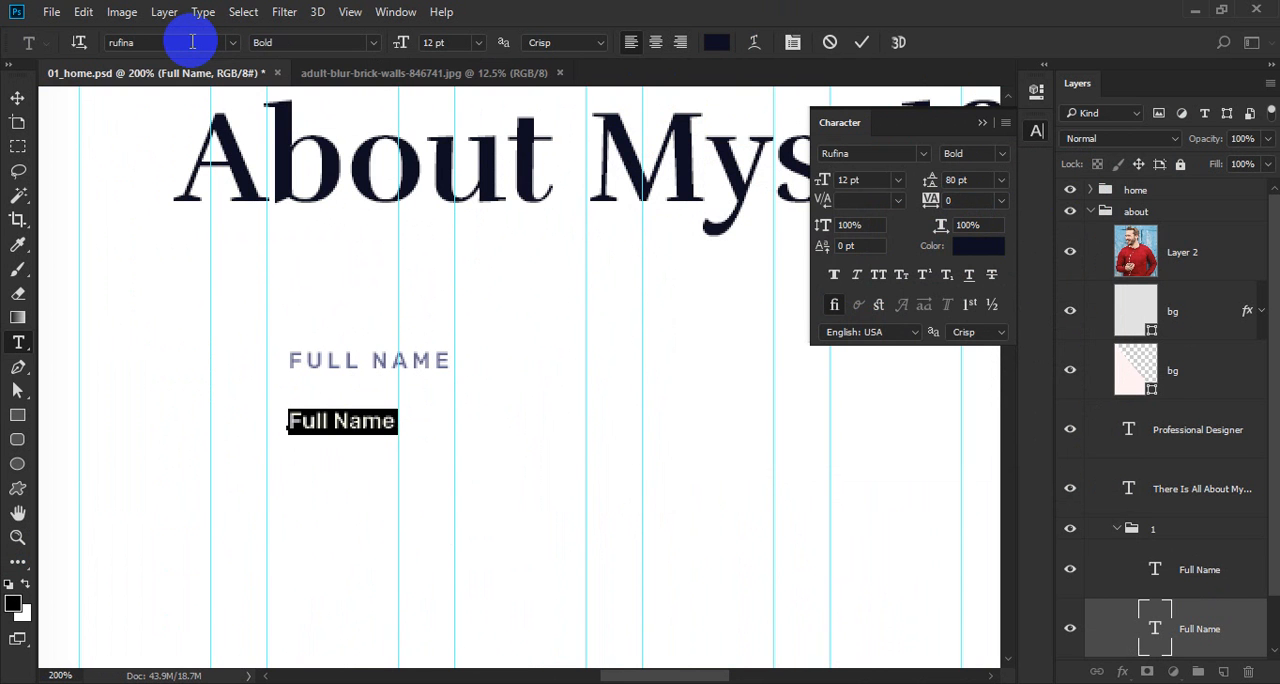
{"action": "key", "text": "ctrl+Return"}
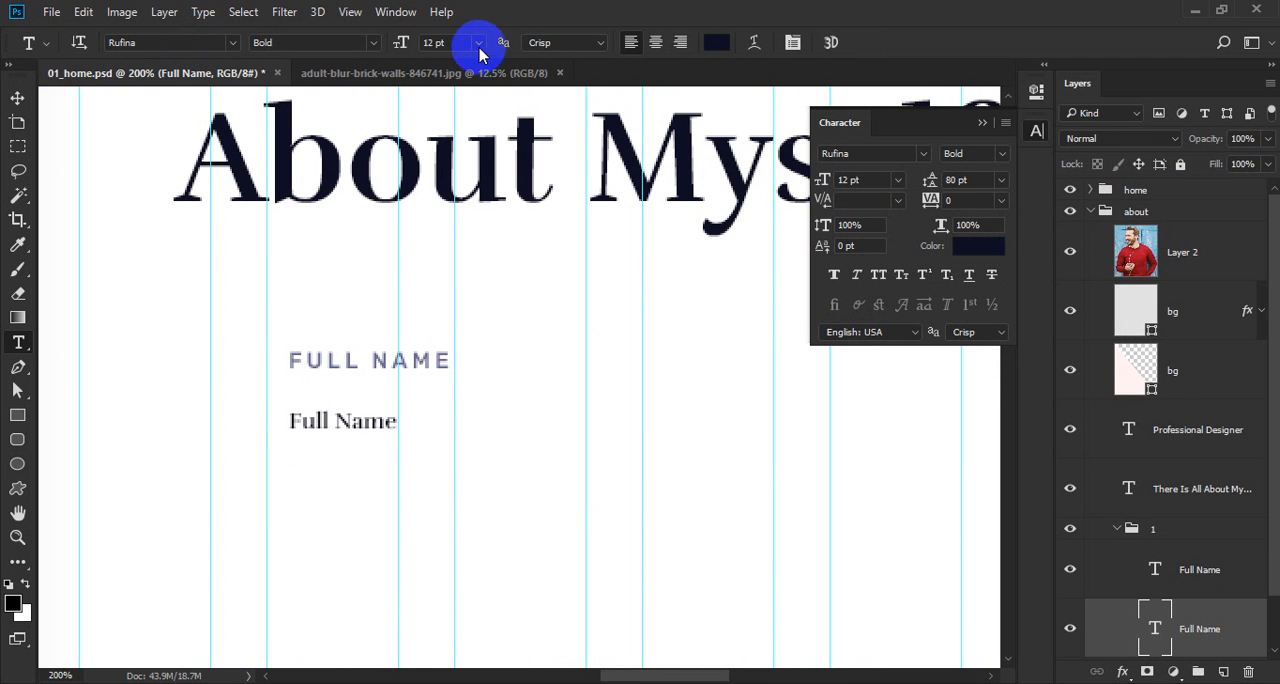
Replace the lower "Full Name" line's text with the person's full name.
{"action": "left_click", "coordinate": [341, 402]}
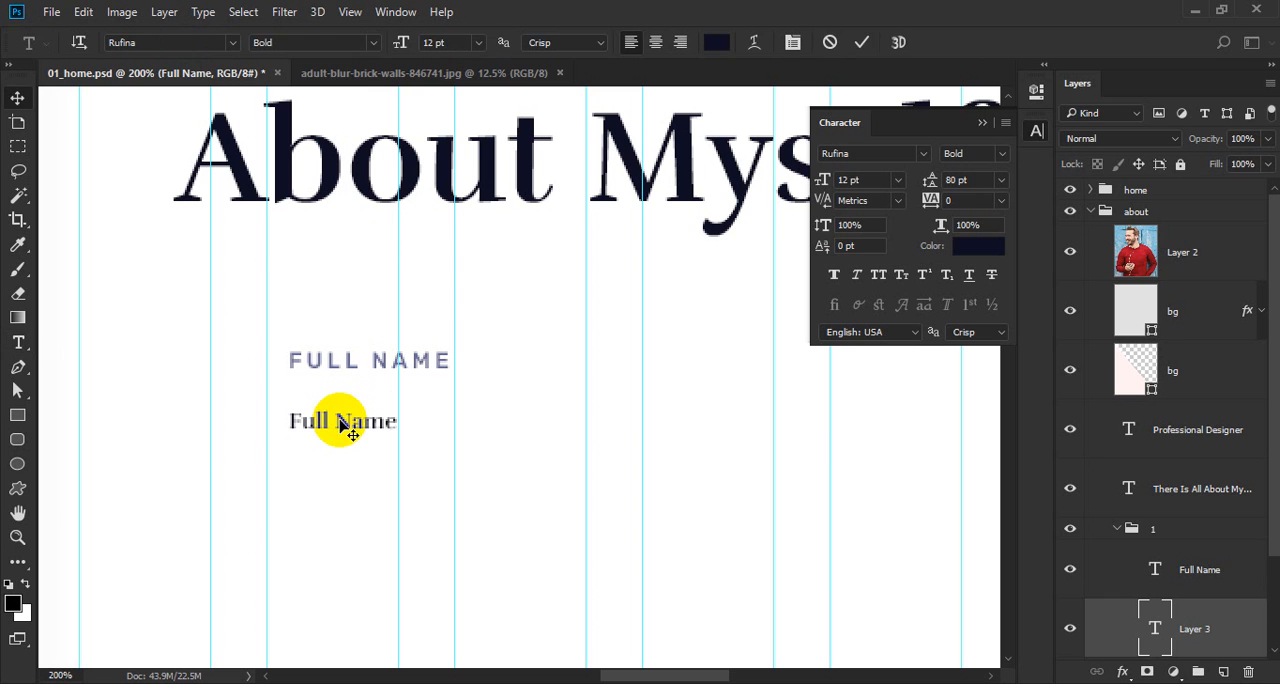
{"action": "key", "text": "ctrl+a"}
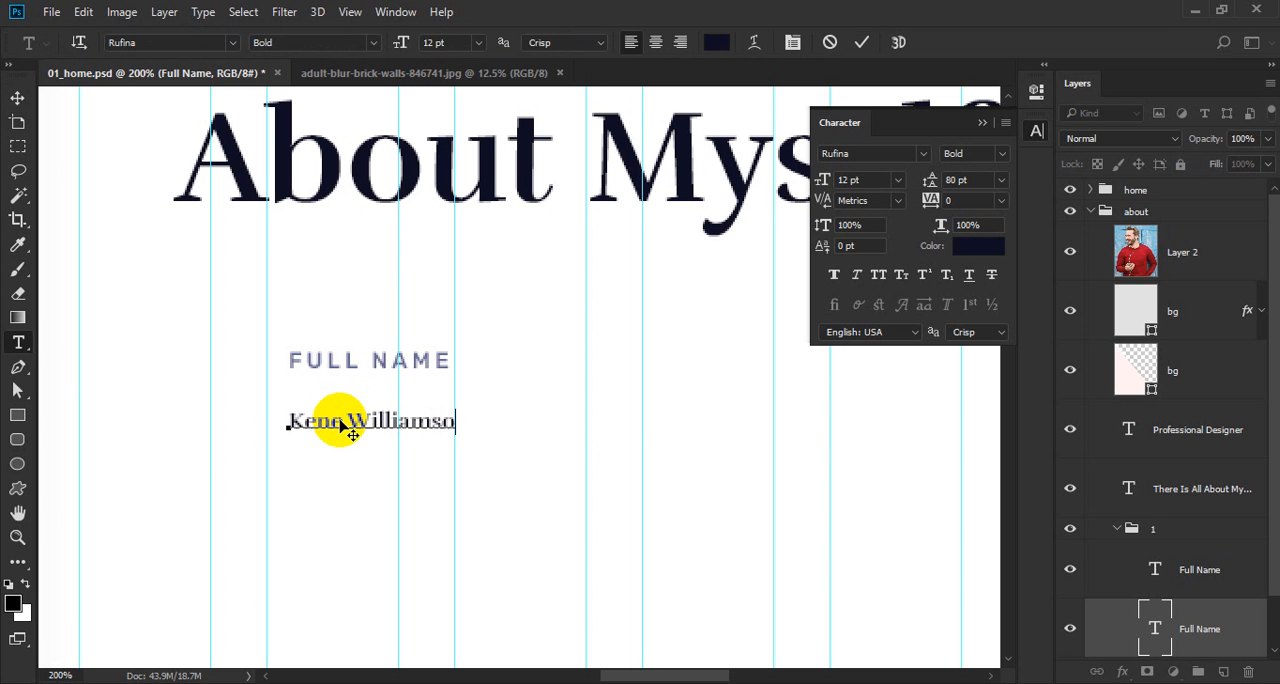
{"action": "key", "text": "ctrl+a"}
{"action": "key", "text": "ctrl+Return"}
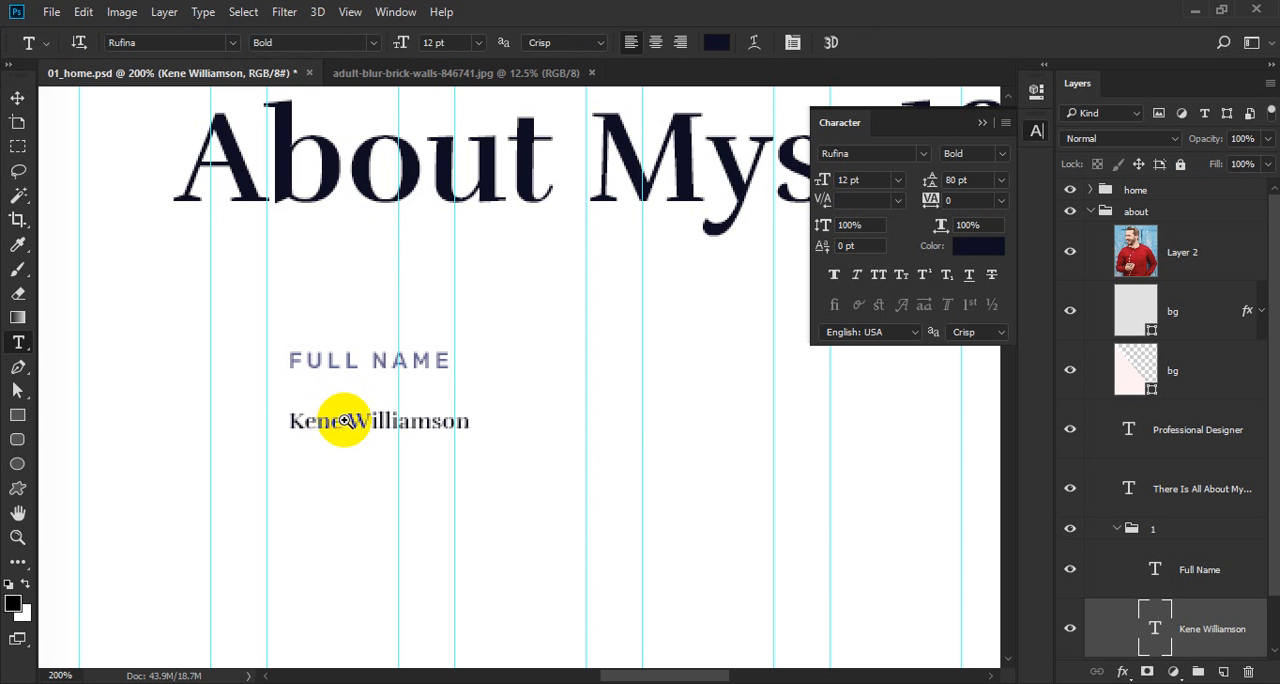
Increase the font size of the person's name to 24 pt.
{"action": "left_click", "coordinate": [336, 421], "text": "alt"}
{"action": "left_click", "coordinate": [336, 421], "text": "alt"}
{"action": "left_click", "coordinate": [336, 421], "text": "alt"}
{"action": "left_click_drag", "start_coordinate": [320, 279], "coordinate": [358, 353]}
{"action": "left_click", "coordinate": [262, 495]}
{"action": "left_click", "coordinate": [323, 474]}
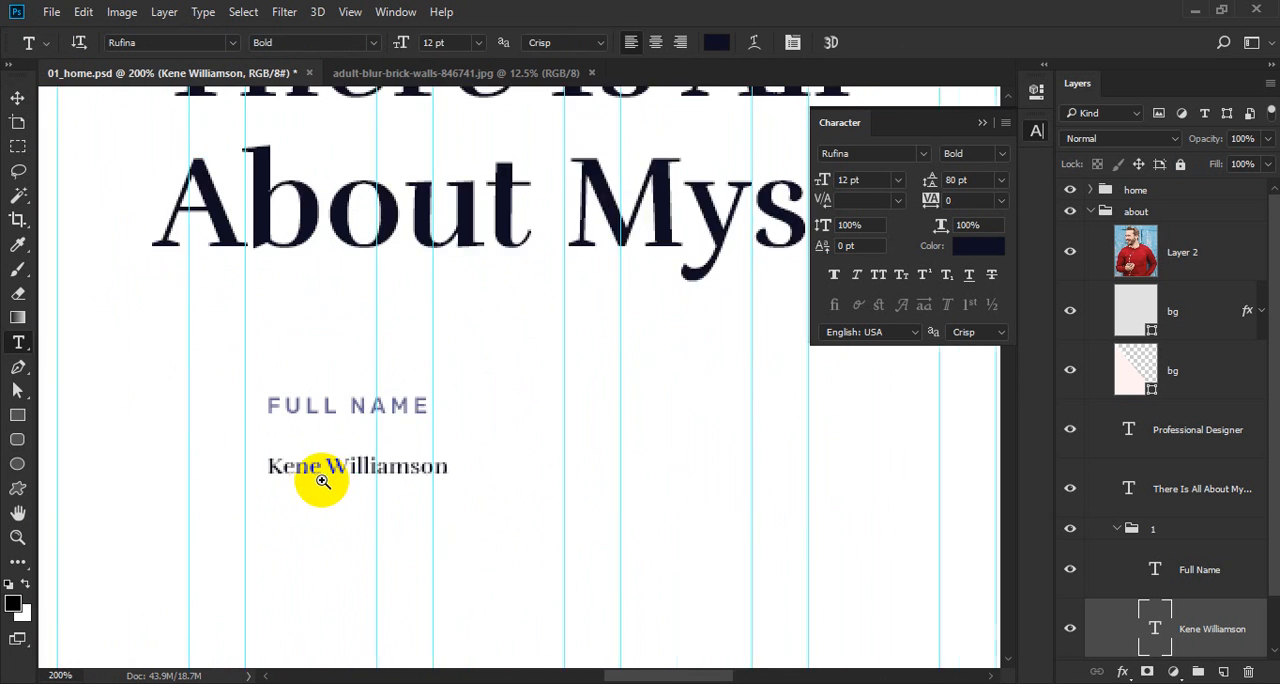
{"action": "left_click", "coordinate": [333, 447]}
{"action": "key", "text": "ctrl+a"}
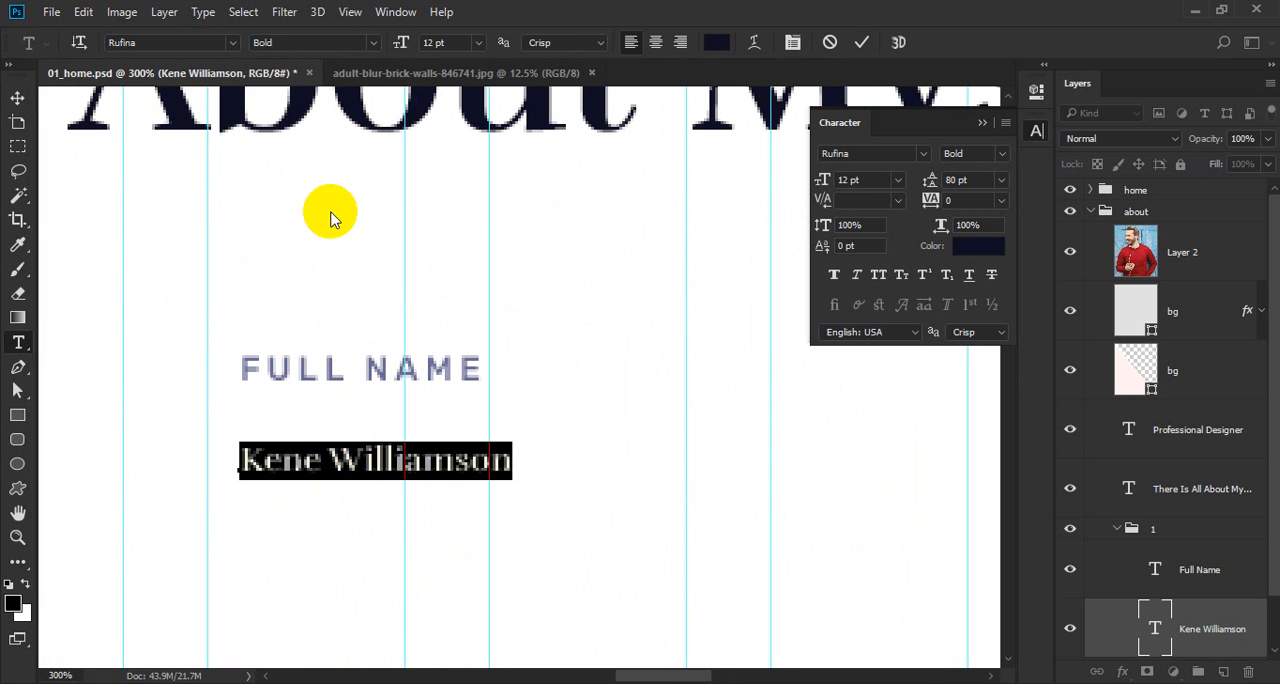
{"action": "left_click", "coordinate": [457, 43]}
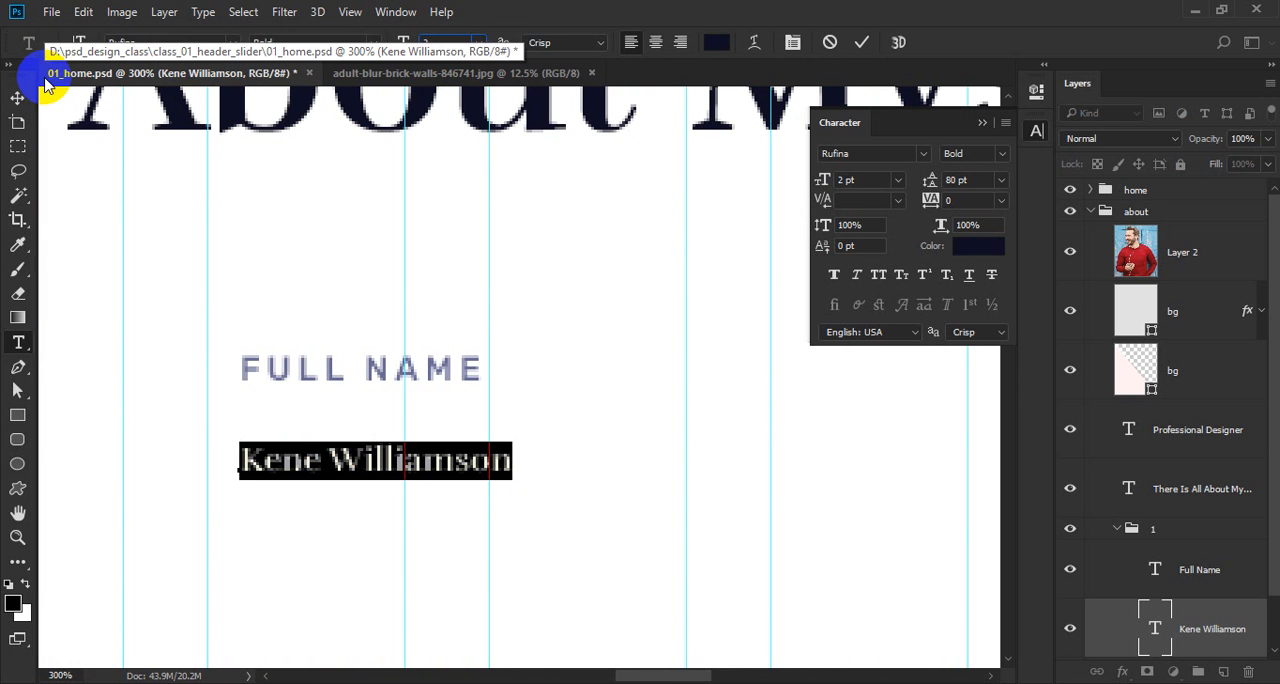
{"action": "key", "text": "ctrl+Return"}
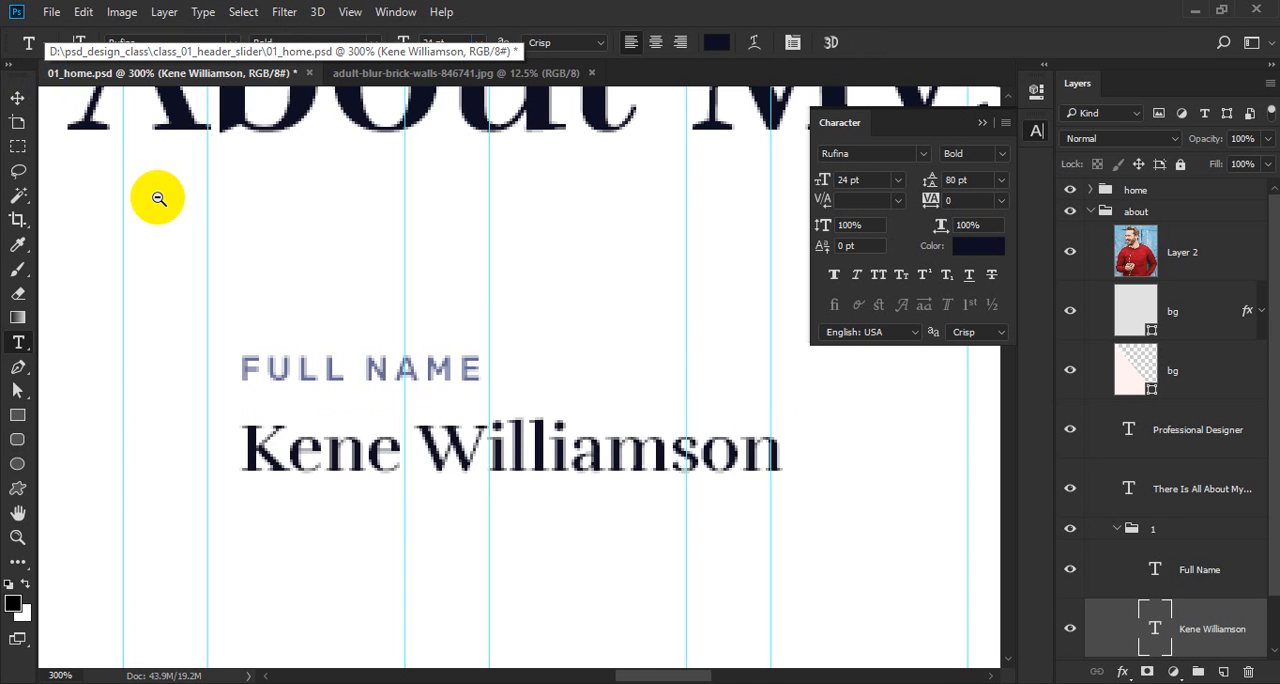
Nudge the person's name down until it sits 20 px below the "Full Name" label.
{"action": "left_click", "coordinate": [277, 368], "text": "ctrl+alt"}
{"action": "left_click_drag", "start_coordinate": [369, 385], "coordinate": [400, 442]}
{"action": "key", "text": "v"}
{"action": "key", "text": "ctrl"}
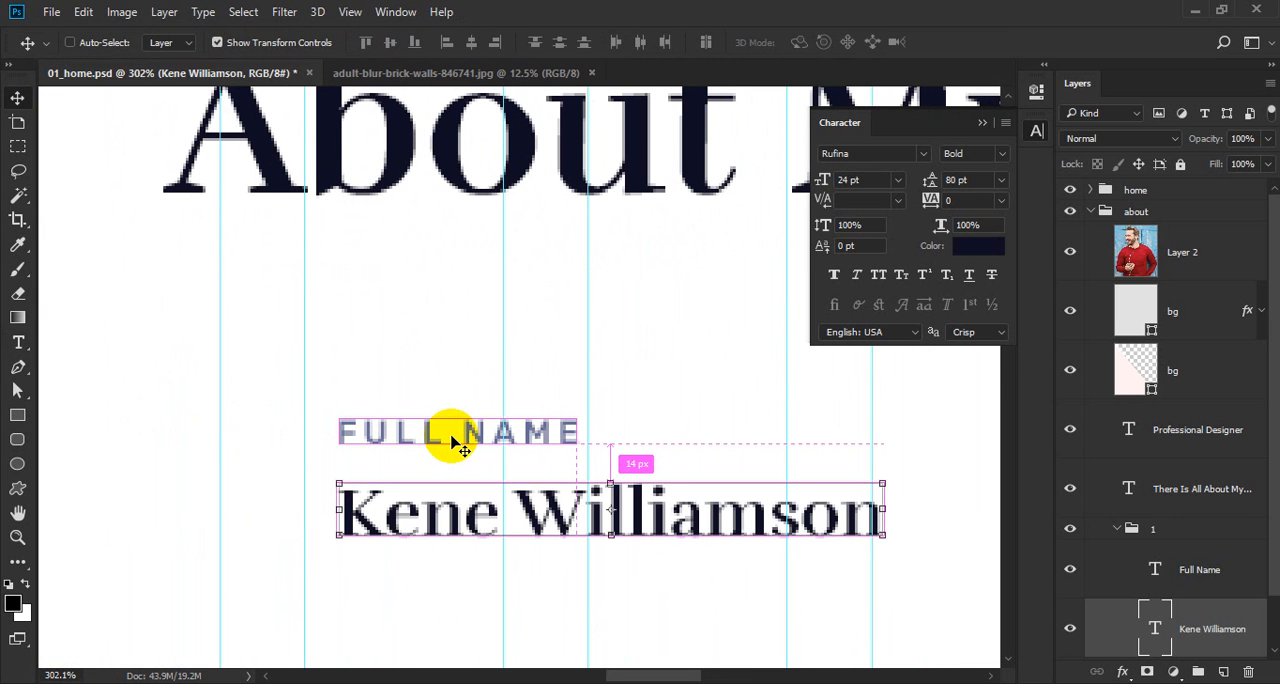
{"action": "key", "text": "Down"}
{"action": "key", "text": "Down"}
{"action": "key", "text": "Down"}
{"action": "key", "text": "Down"}
{"action": "key", "text": "Down"}
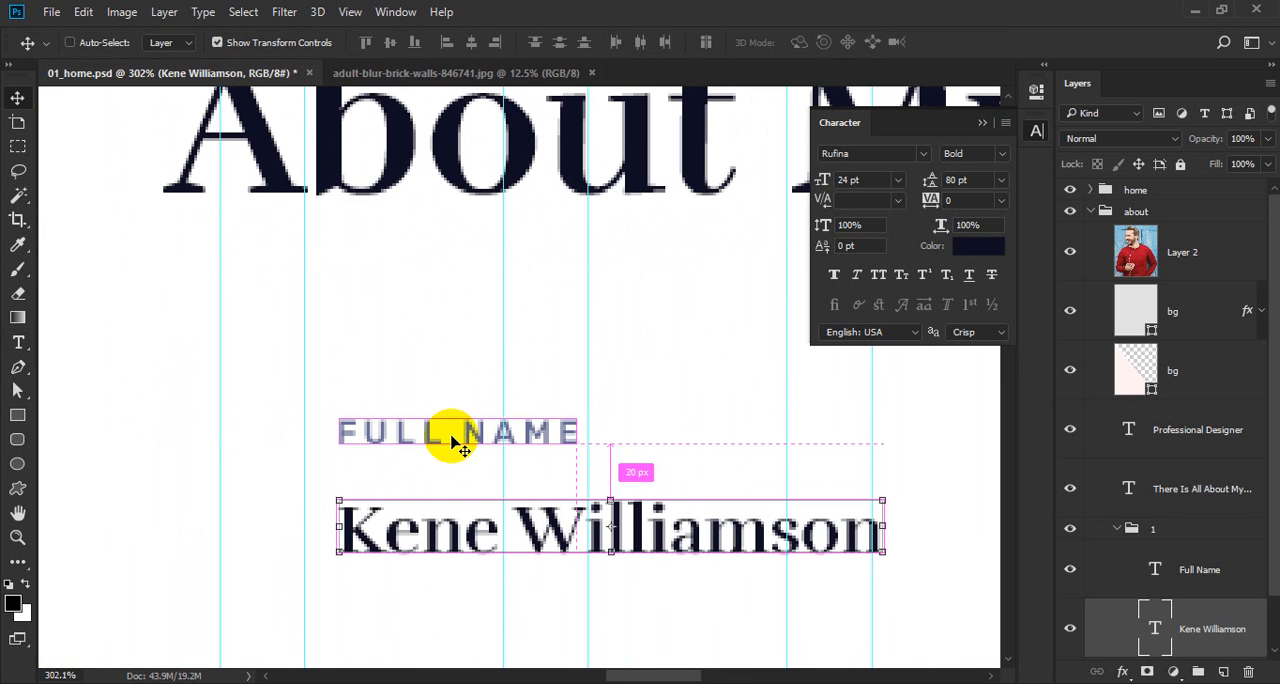
Select the "Full Name" label together with the name line and save the document.
{"action": "left_click", "coordinate": [451, 442], "text": "shift"}
{"action": "scroll", "coordinate": [449, 442], "scroll_direction": "down", "scroll_amount": 3}
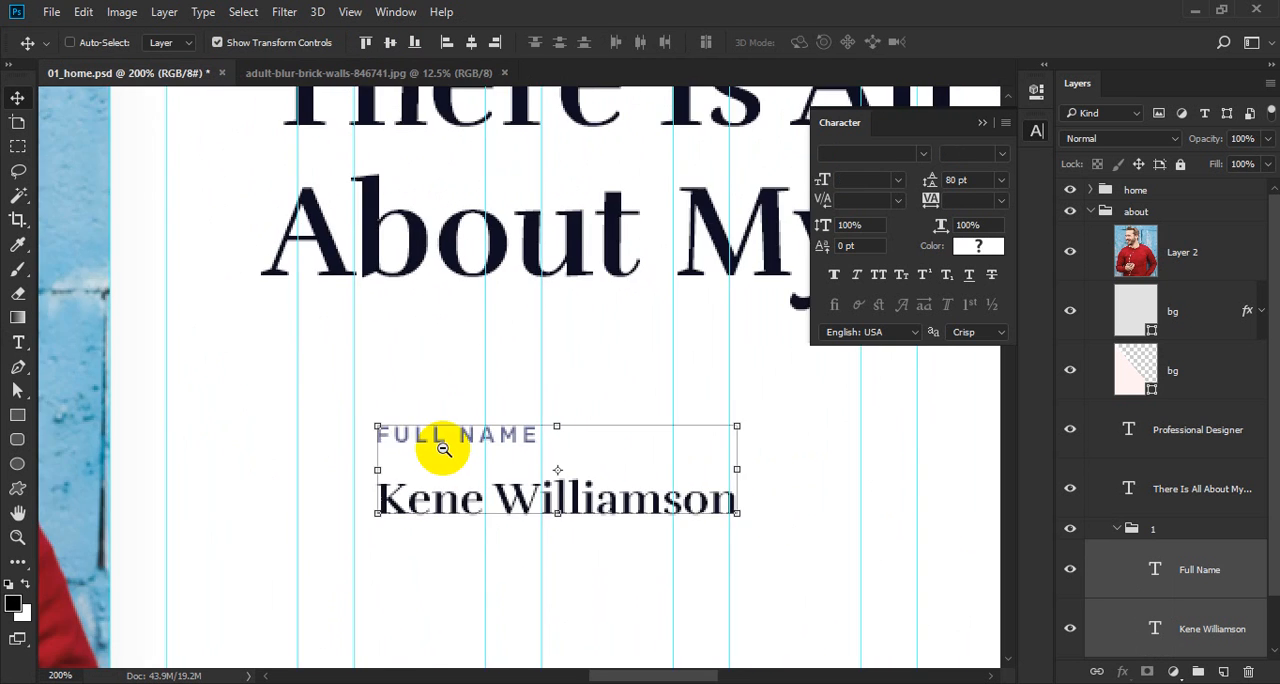
{"action": "scroll", "coordinate": [428, 506], "scroll_direction": "up", "scroll_amount": 3}
{"action": "key", "text": "ctrl+s"}
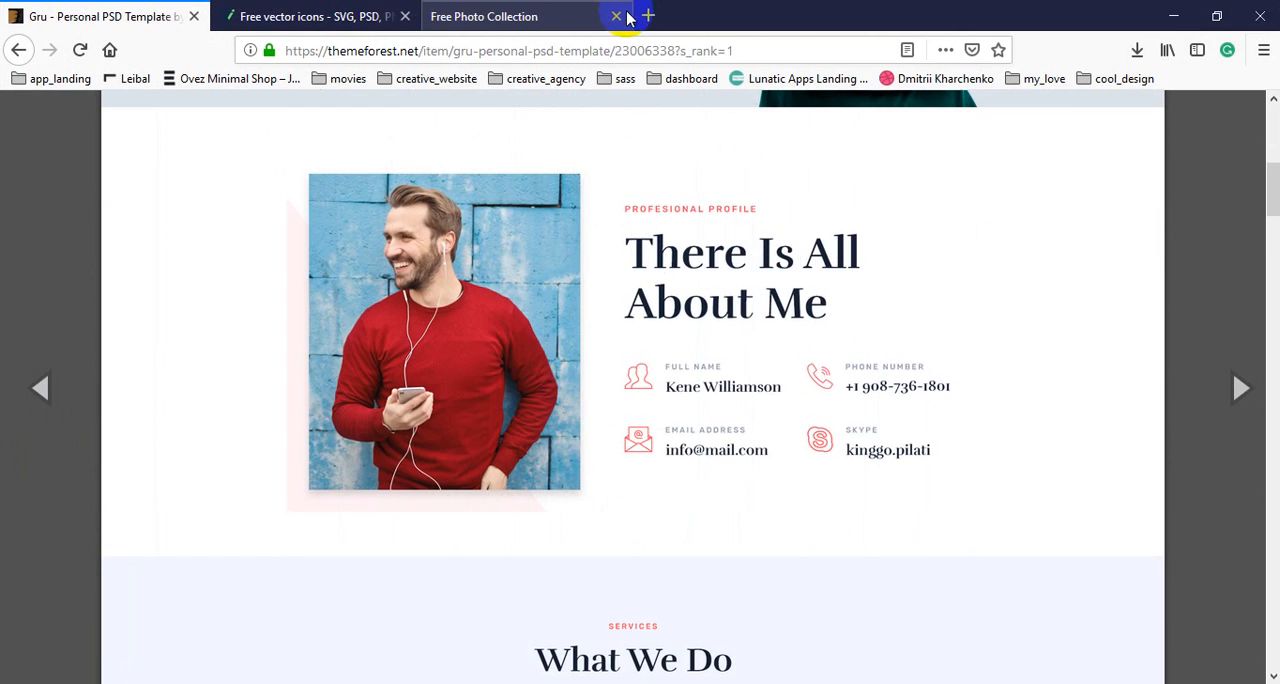
Switch to the Flaticon page in Firefox, search for "user" and open the outlined user bust icon, dismissing the pop-up window.
{"action": "left_click", "coordinate": [490, 15]}
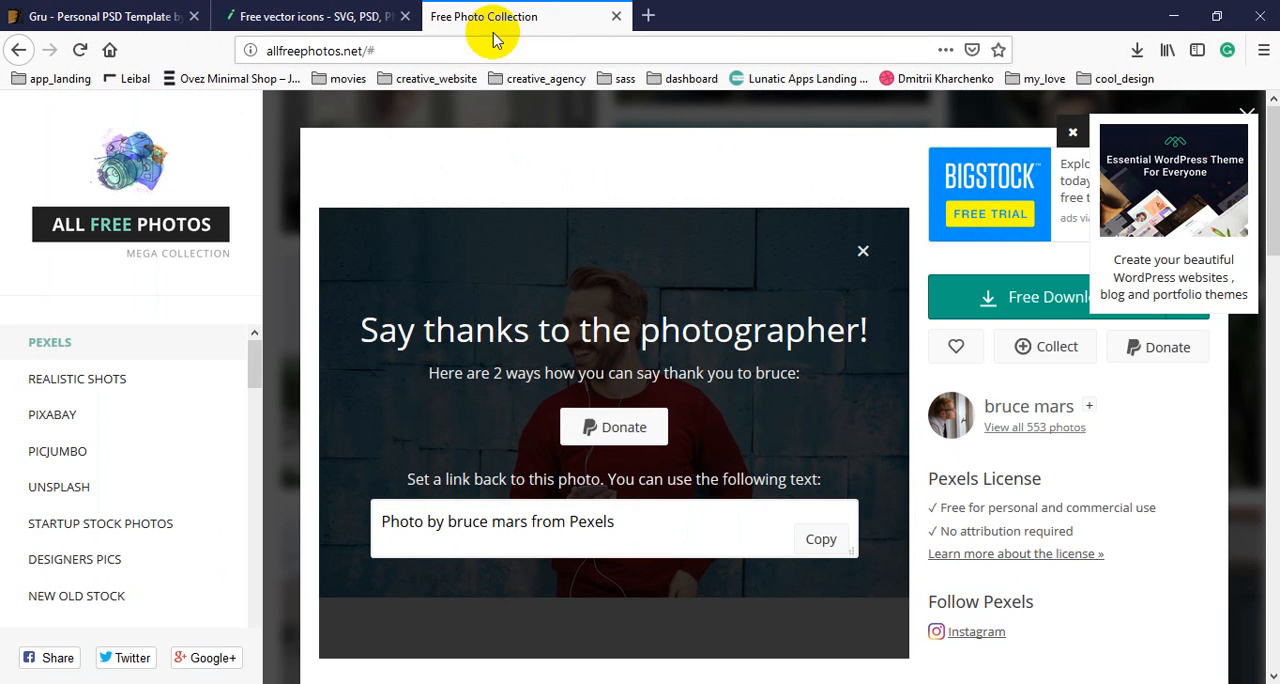
{"action": "left_click", "coordinate": [295, 18]}
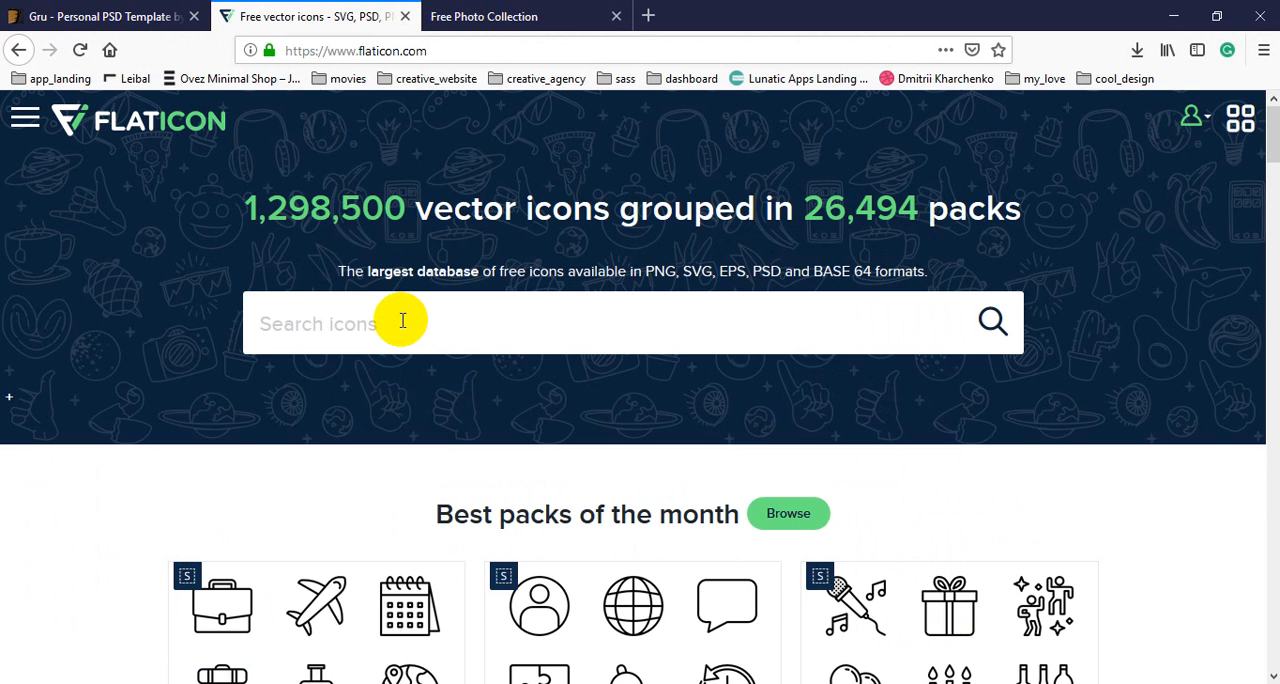
{"action": "left_click", "coordinate": [409, 376]}
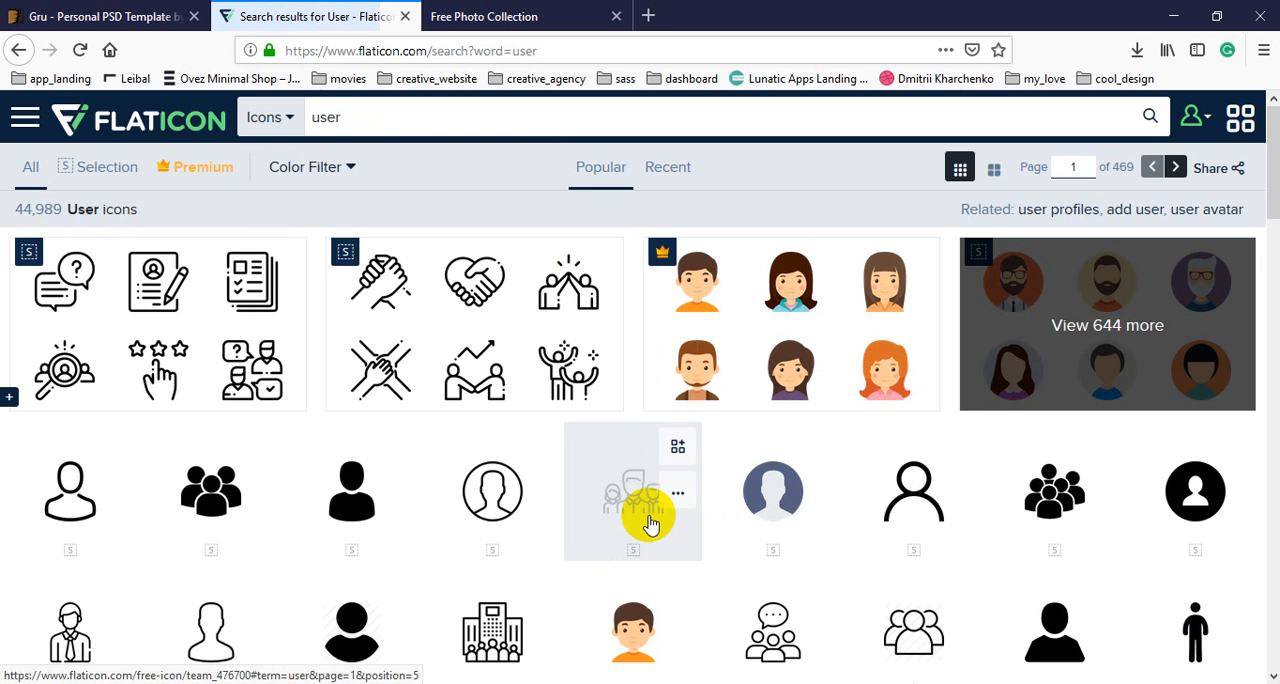
{"action": "scroll", "coordinate": [500, 509], "scroll_direction": "down", "scroll_amount": 2}
{"action": "left_click", "coordinate": [207, 461]}
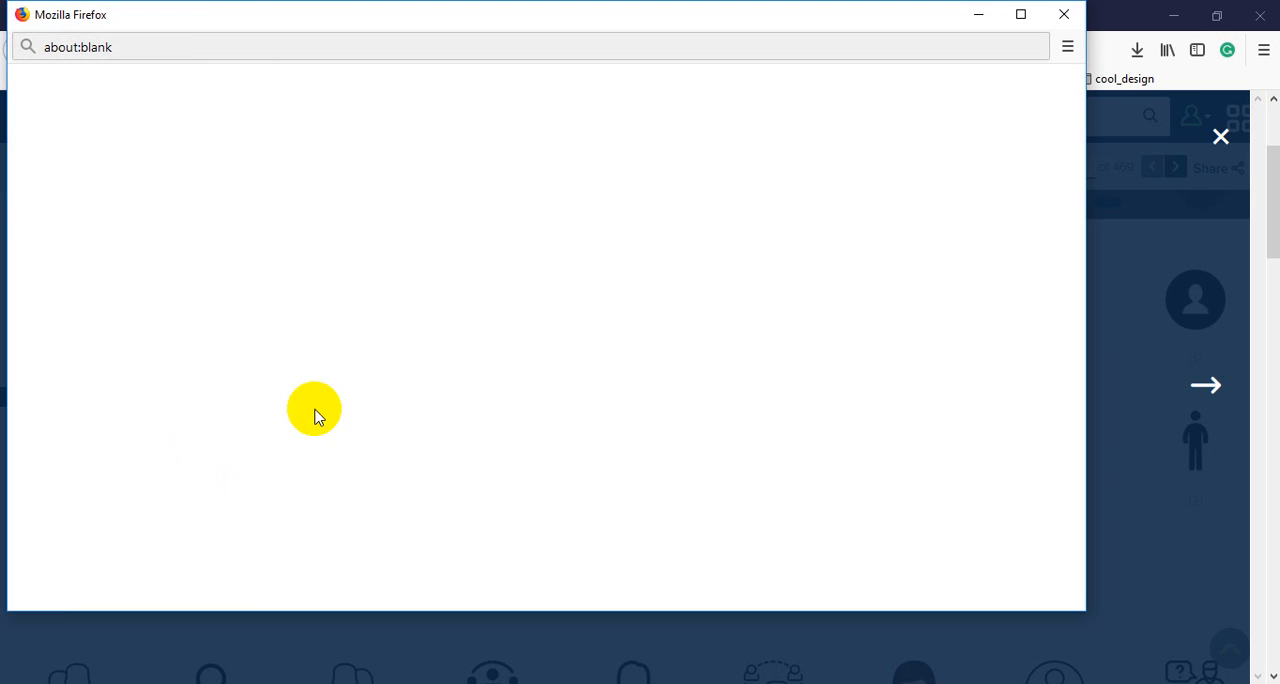
{"action": "left_click", "coordinate": [1063, 14]}
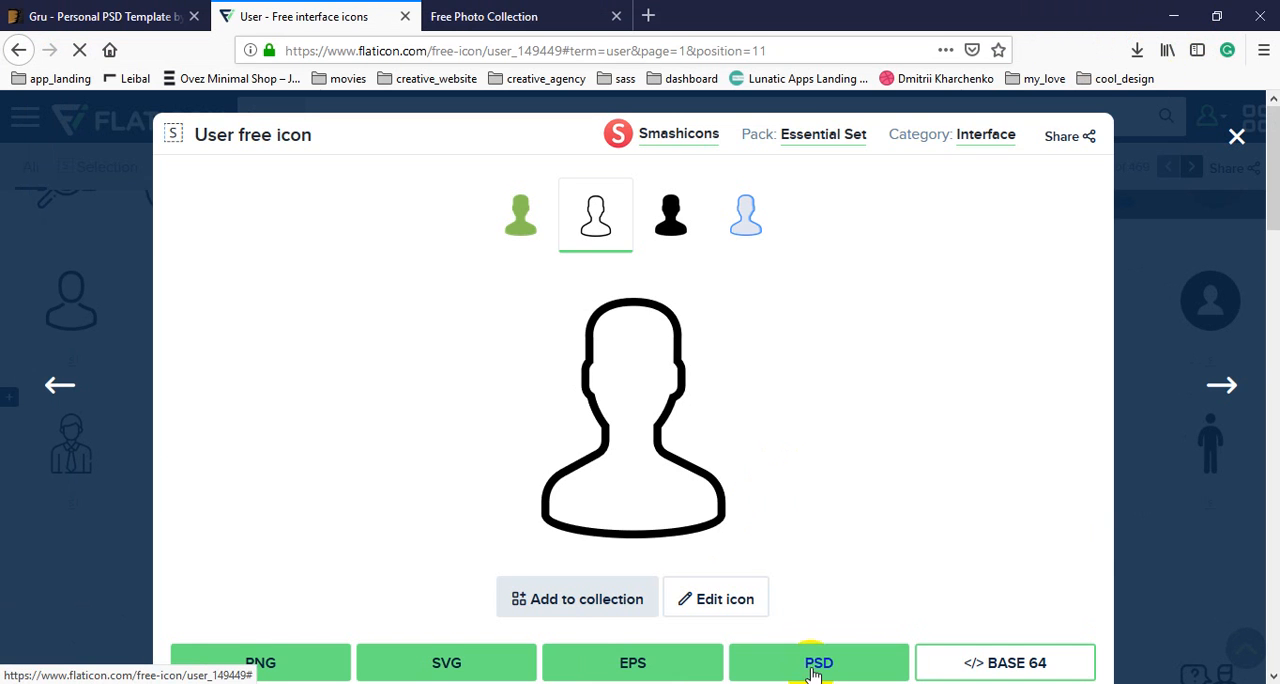
Download the user icon in PSD format and open user.psd with Adobe Photoshop CC 2018.
{"action": "left_click", "coordinate": [816, 660]}
{"action": "left_click", "coordinate": [768, 476]}
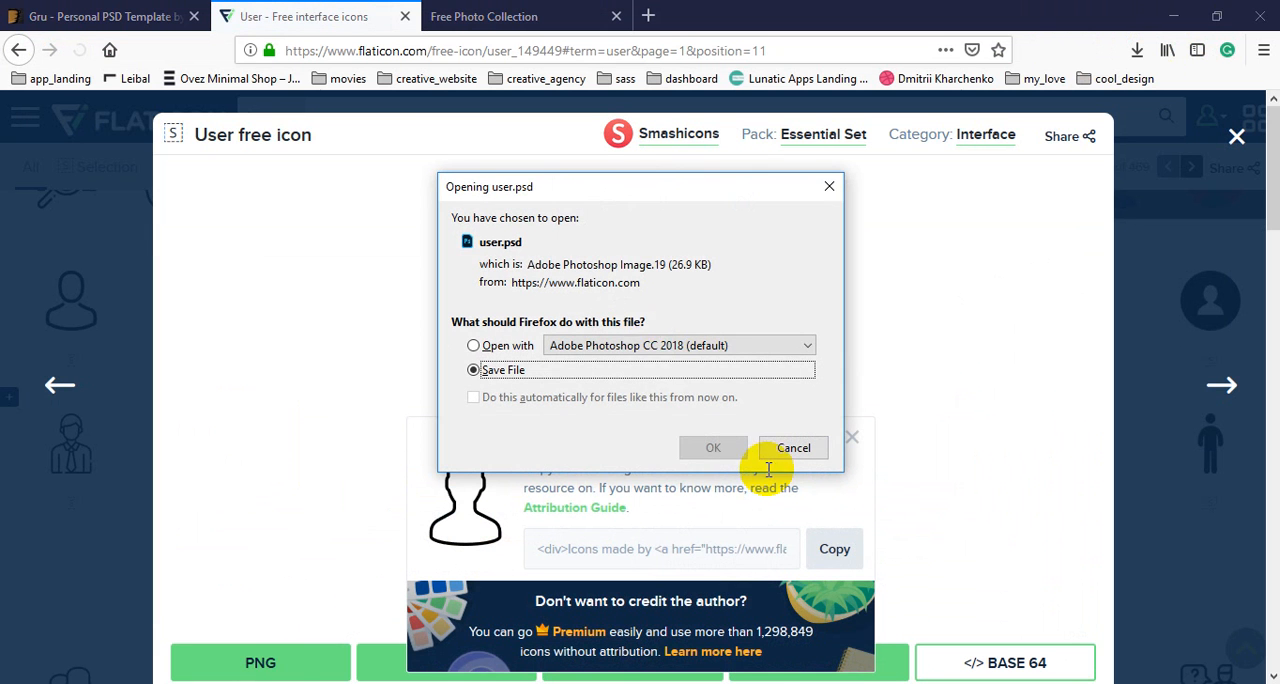
{"action": "key", "text": "Up"}
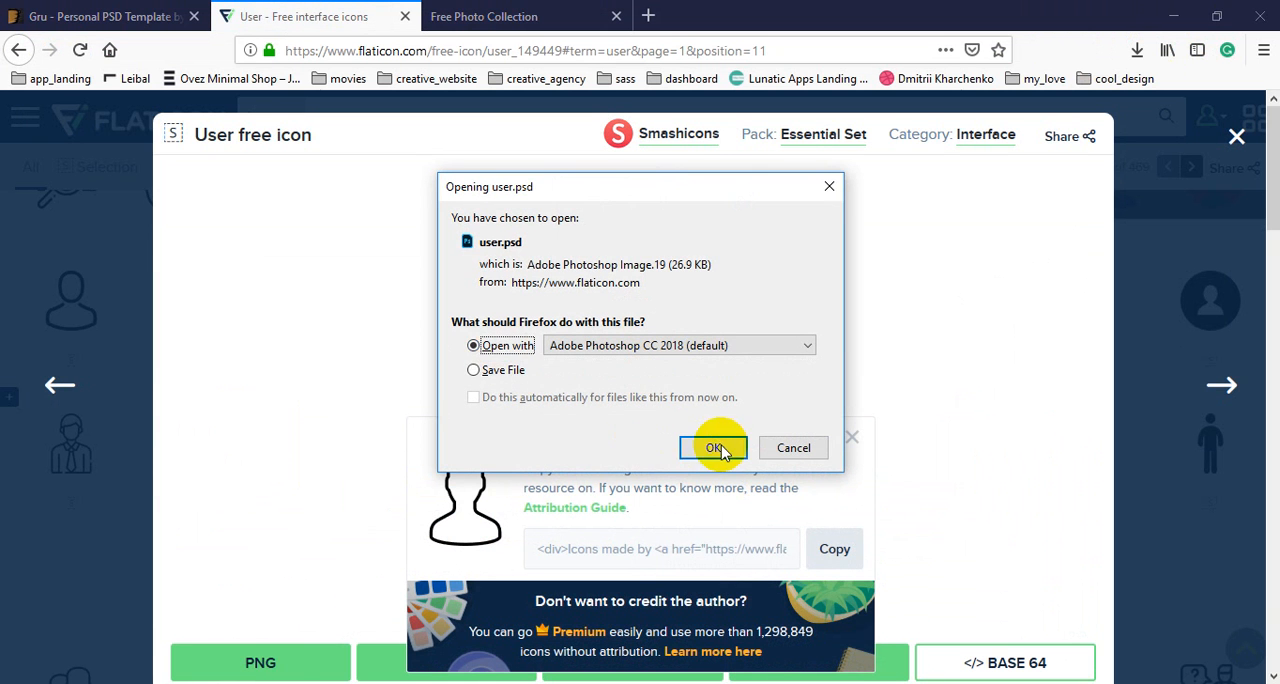
{"action": "left_click", "coordinate": [738, 451]}
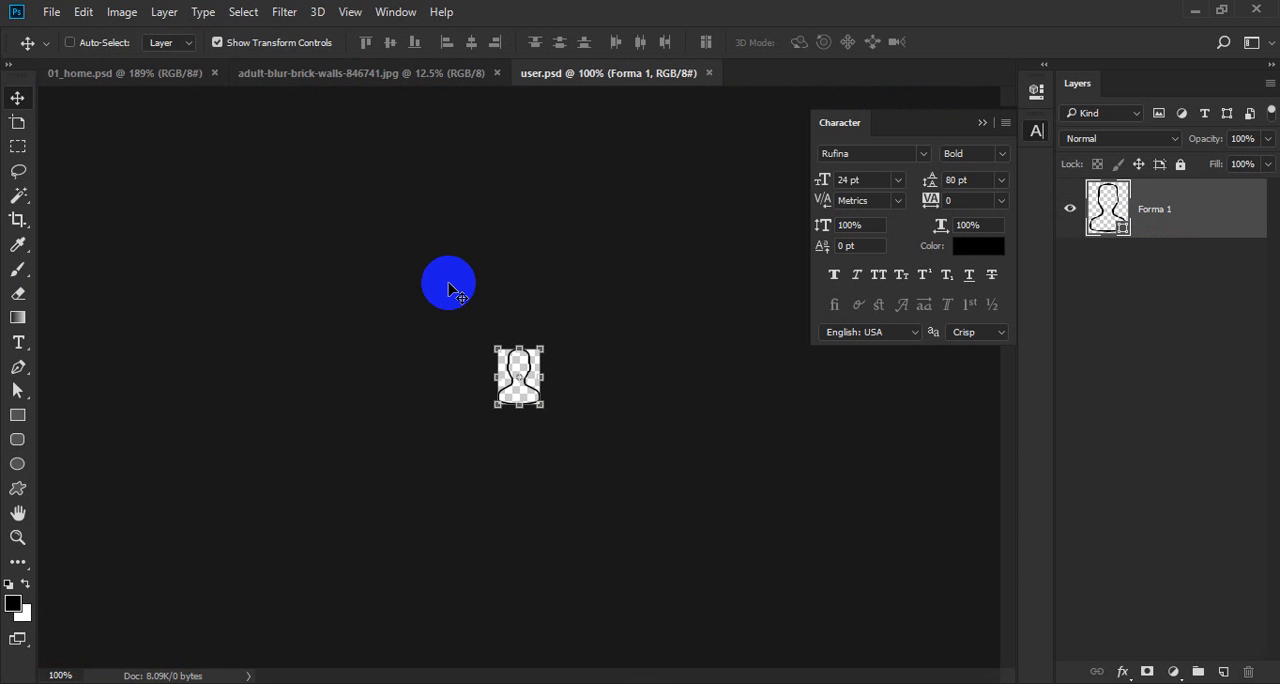
Bring the user icon into 01_home.psd beside the name text and scale it to 102.86% width and 102.22% height.
{"action": "left_click_drag", "start_coordinate": [449, 289], "coordinate": [403, 534]}
{"action": "key", "text": "Return"}
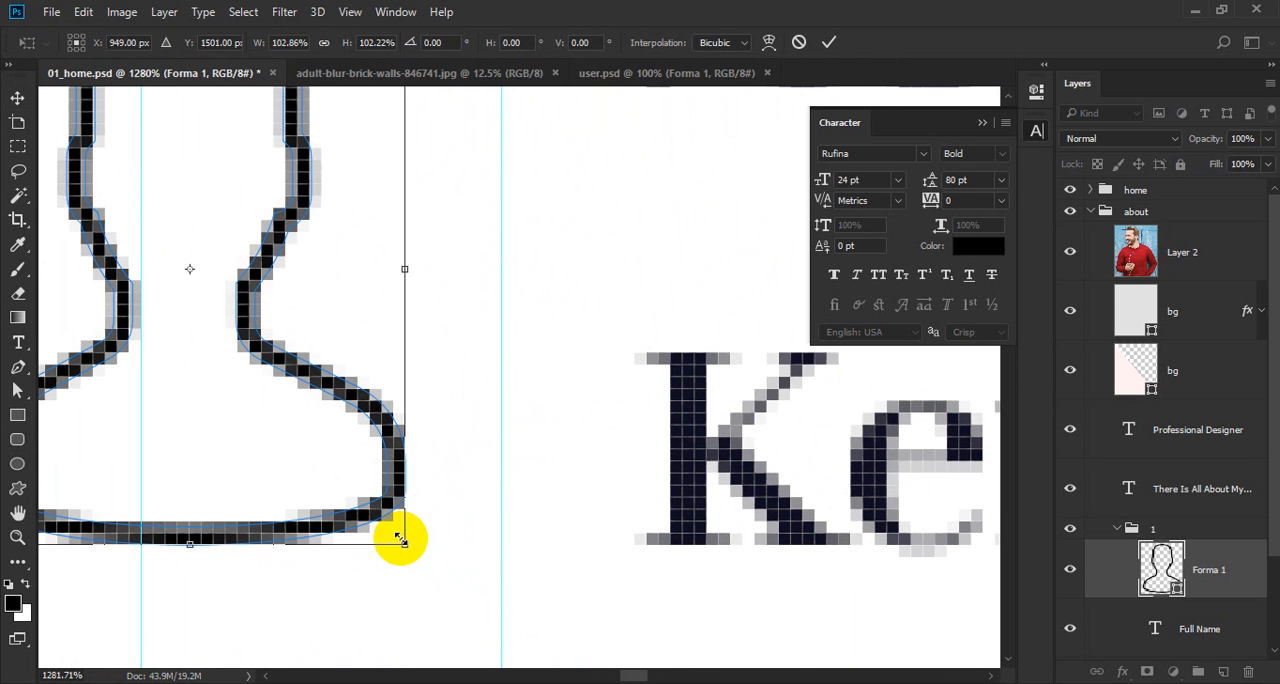
{"action": "key", "text": "Return"}
Nudge the user icon left until it sits 80 px from the photo's edge.
{"action": "left_click_drag", "start_coordinate": [480, 463], "coordinate": [552, 490]}
{"action": "left_click_drag", "start_coordinate": [405, 217], "coordinate": [320, 323]}
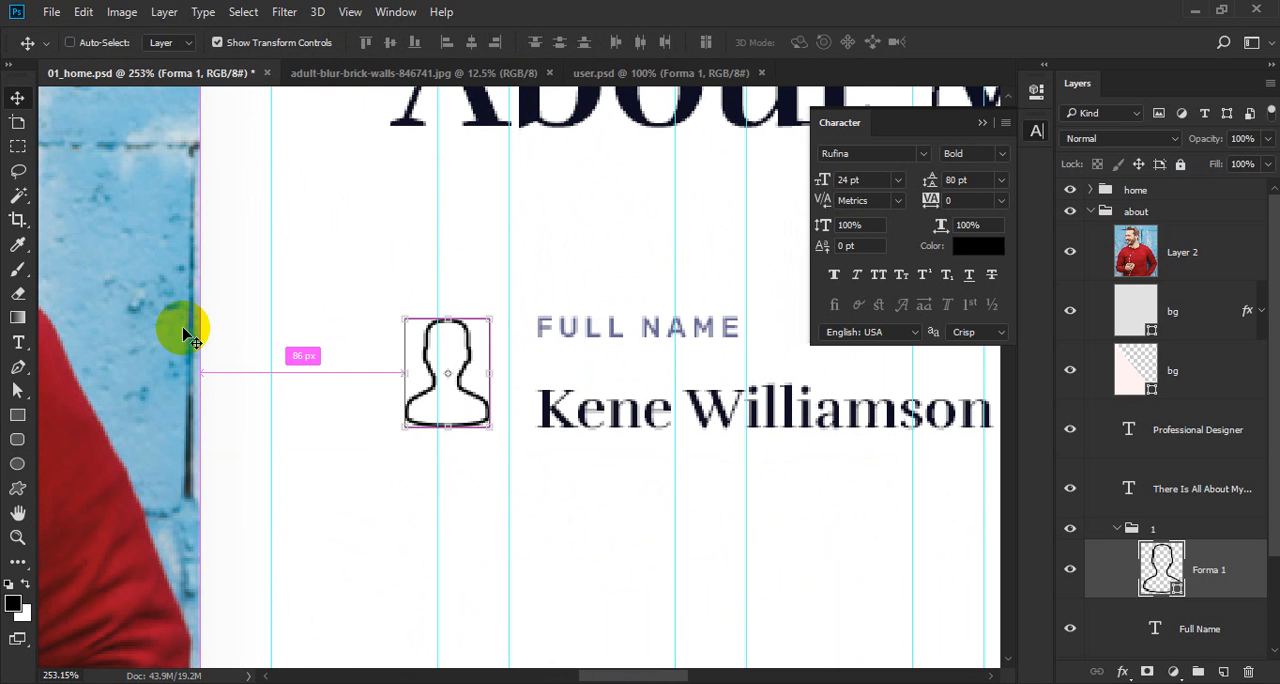
{"action": "key", "text": "Left"}
{"action": "key", "text": "Left"}
{"action": "key", "text": "Left"}
{"action": "key", "text": "Left"}
{"action": "key", "text": "Left"}
{"action": "key", "text": "Left"}
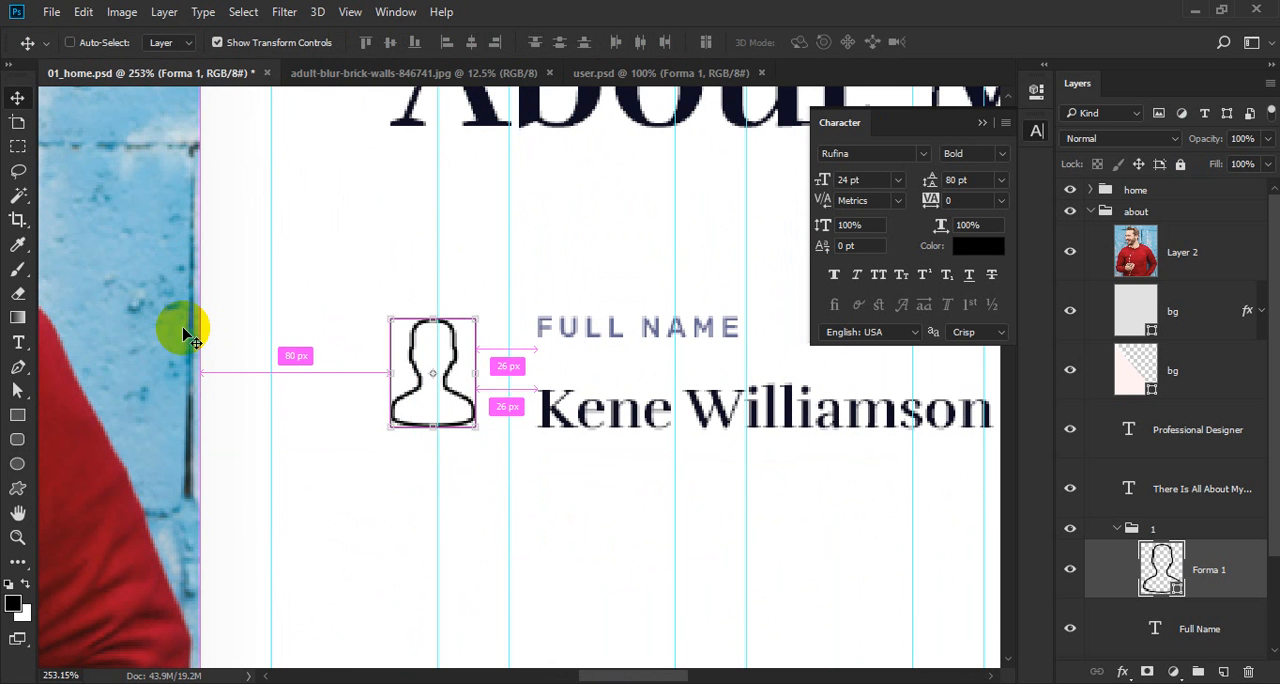
Select both name text lines and nudge them right to leave a 30 px gap from the user icon.
{"action": "left_click_drag", "start_coordinate": [602, 252], "coordinate": [598, 492]}
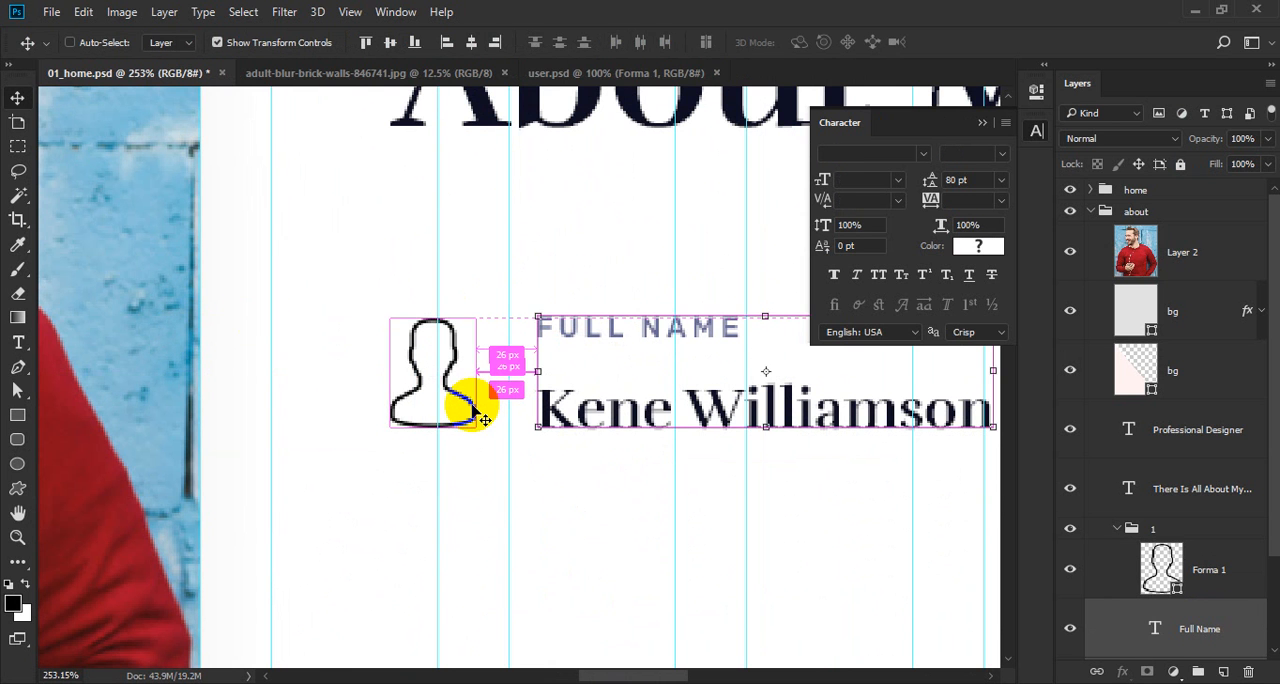
{"action": "key", "text": "Right"}
{"action": "key", "text": "Right"}
{"action": "key", "text": "Right"}
{"action": "key", "text": "Right"}
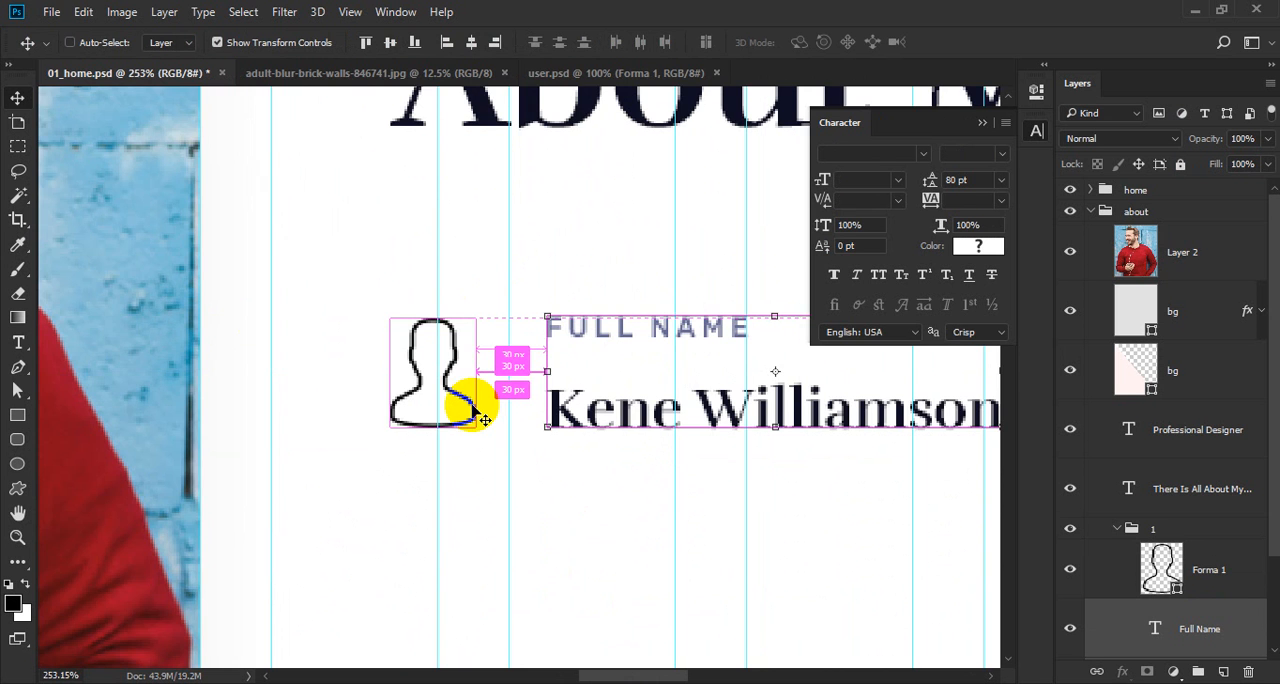
{"action": "scroll", "coordinate": [478, 408], "scroll_direction": "down", "scroll_amount": 4}
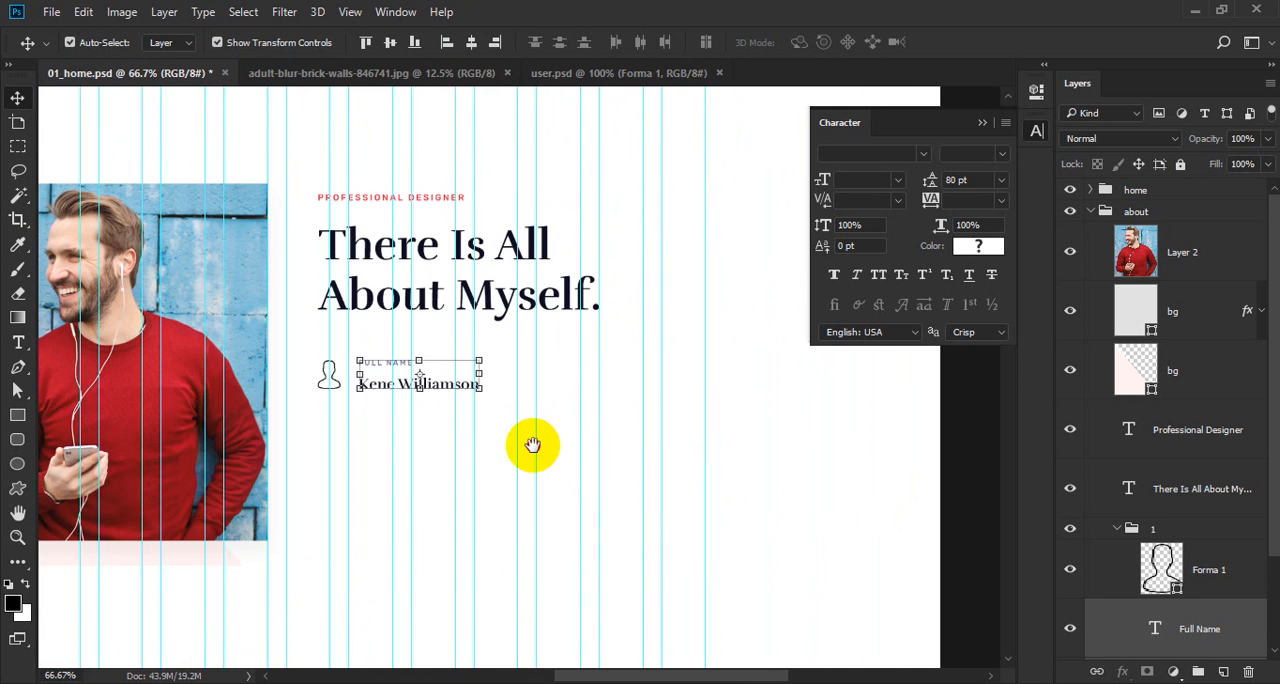
{"action": "scroll", "coordinate": [390, 404], "scroll_direction": "up", "scroll_amount": 2}
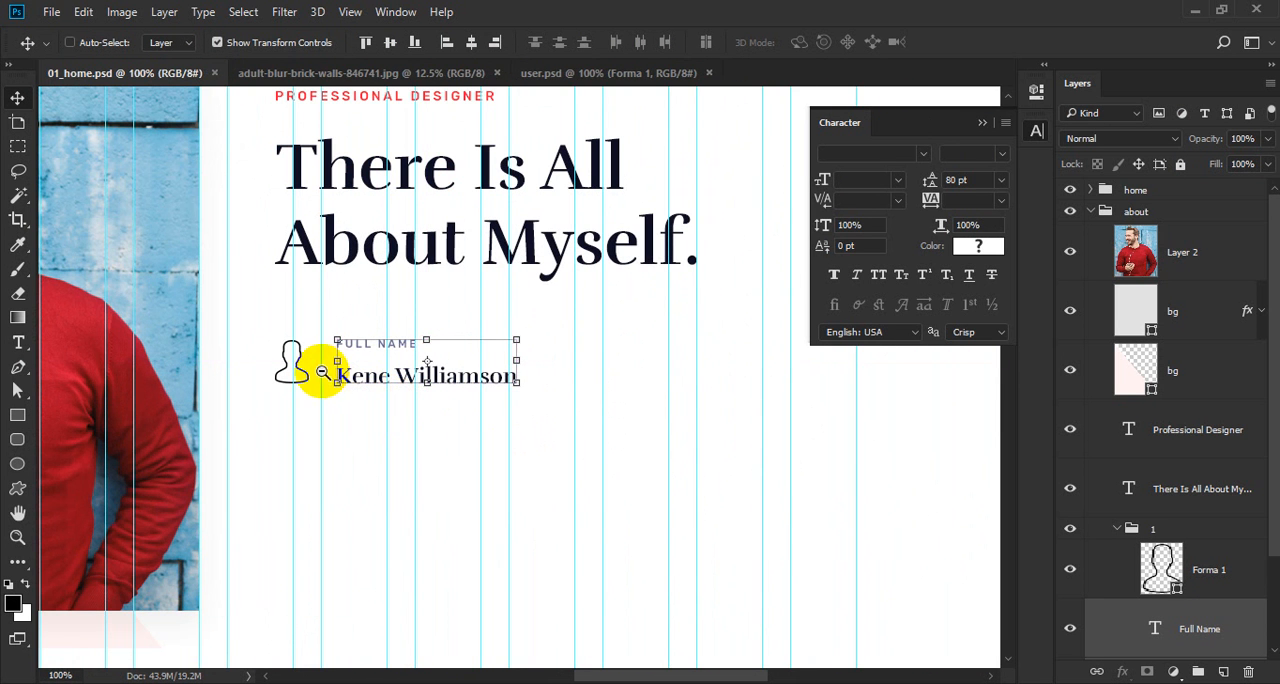
Recolor the user icon with the red #ff1833 sampled from the Download CV button.
{"action": "left_click_drag", "start_coordinate": [333, 401], "coordinate": [332, 435]}
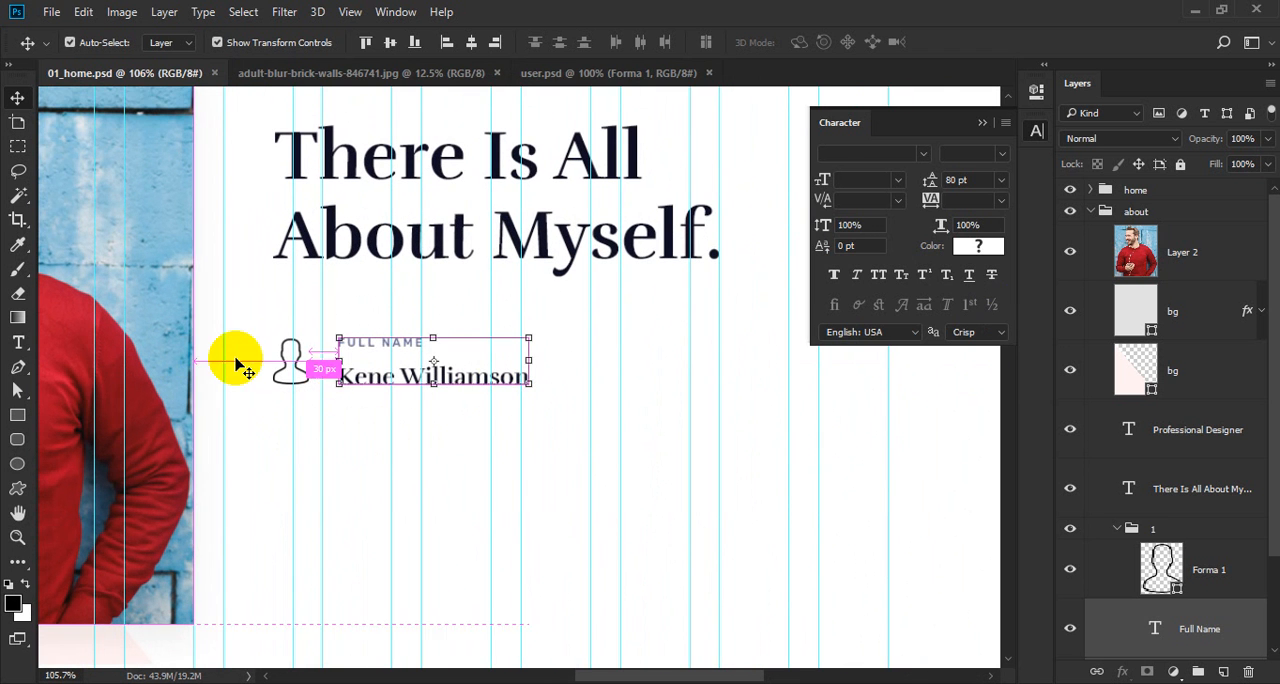
{"action": "left_click", "coordinate": [280, 362], "text": "ctrl"}
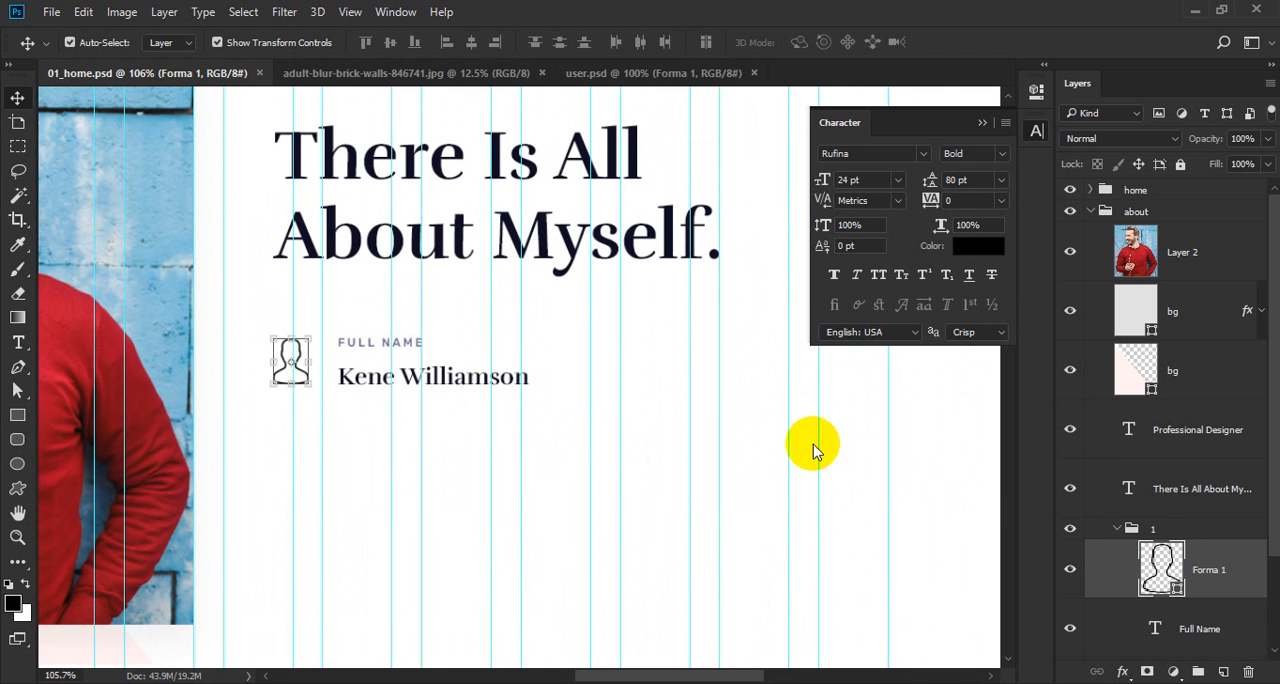
{"action": "left_click", "coordinate": [343, 306], "text": "alt"}
{"action": "left_click", "coordinate": [335, 298], "text": "alt"}
{"action": "left_click_drag", "start_coordinate": [240, 212], "coordinate": [440, 535]}
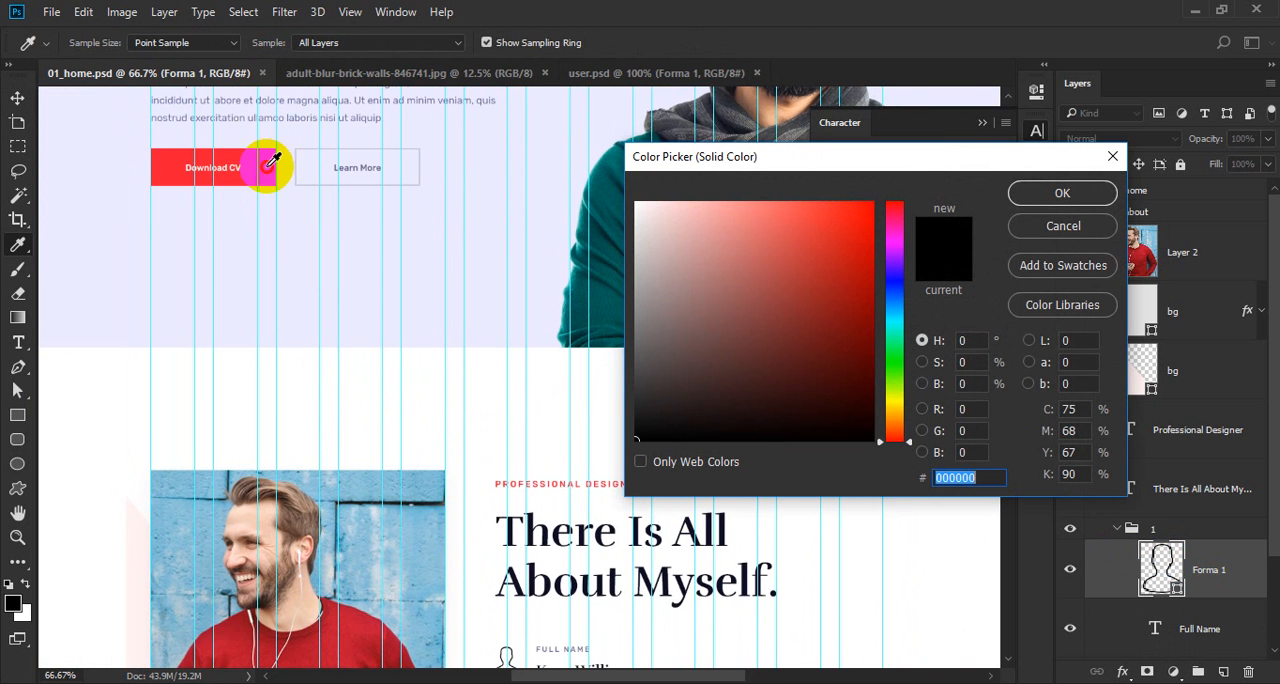
{"action": "left_click", "coordinate": [267, 167]}
{"action": "left_click_drag", "start_coordinate": [440, 466], "coordinate": [279, 243]}
{"action": "left_click_drag", "start_coordinate": [443, 486], "coordinate": [605, 511]}
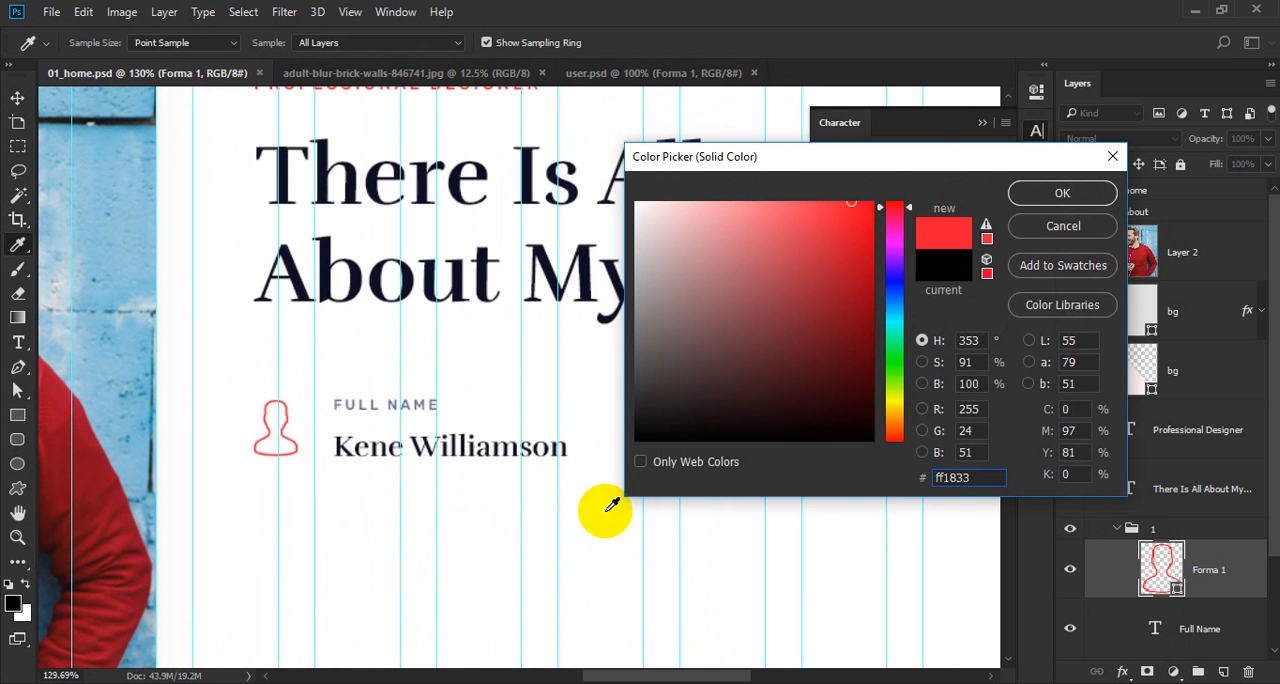
{"action": "key", "text": "Return"}
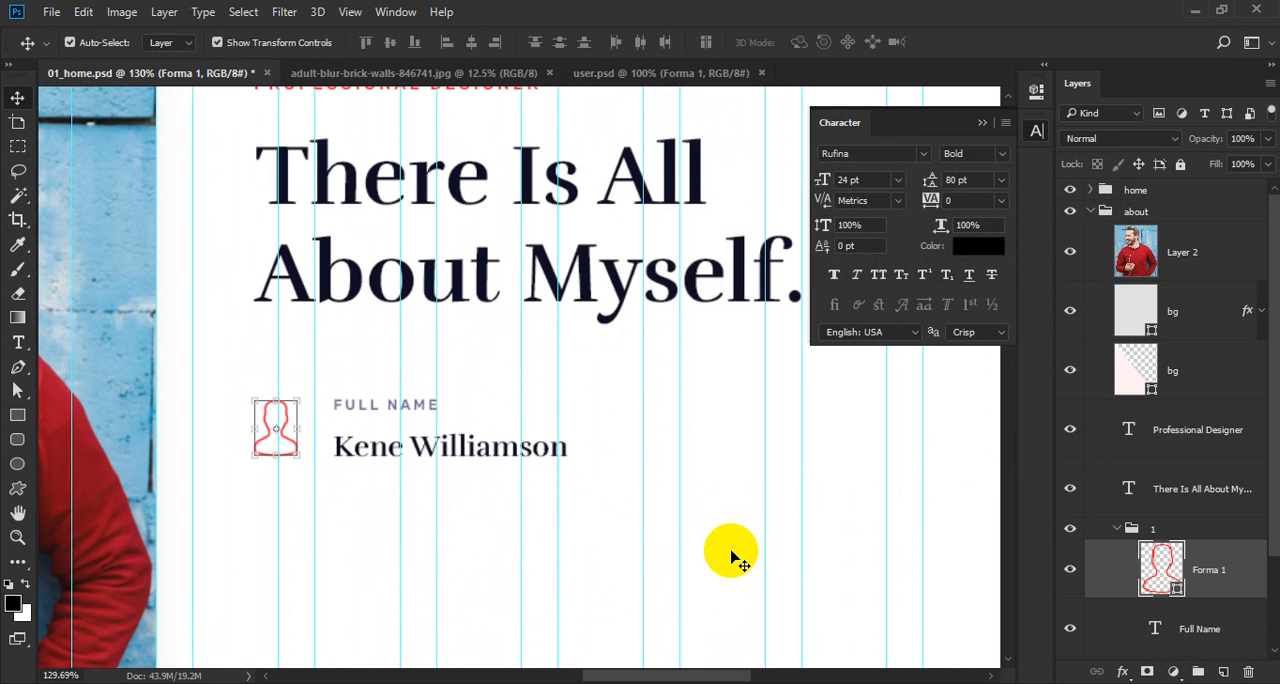
Rename the user icon layer as icon, then collapse group 1 and nudge it slightly up.
{"action": "left_click", "coordinate": [1213, 569]}
{"action": "type", "text": "icon"}
{"action": "key", "text": "Return"}
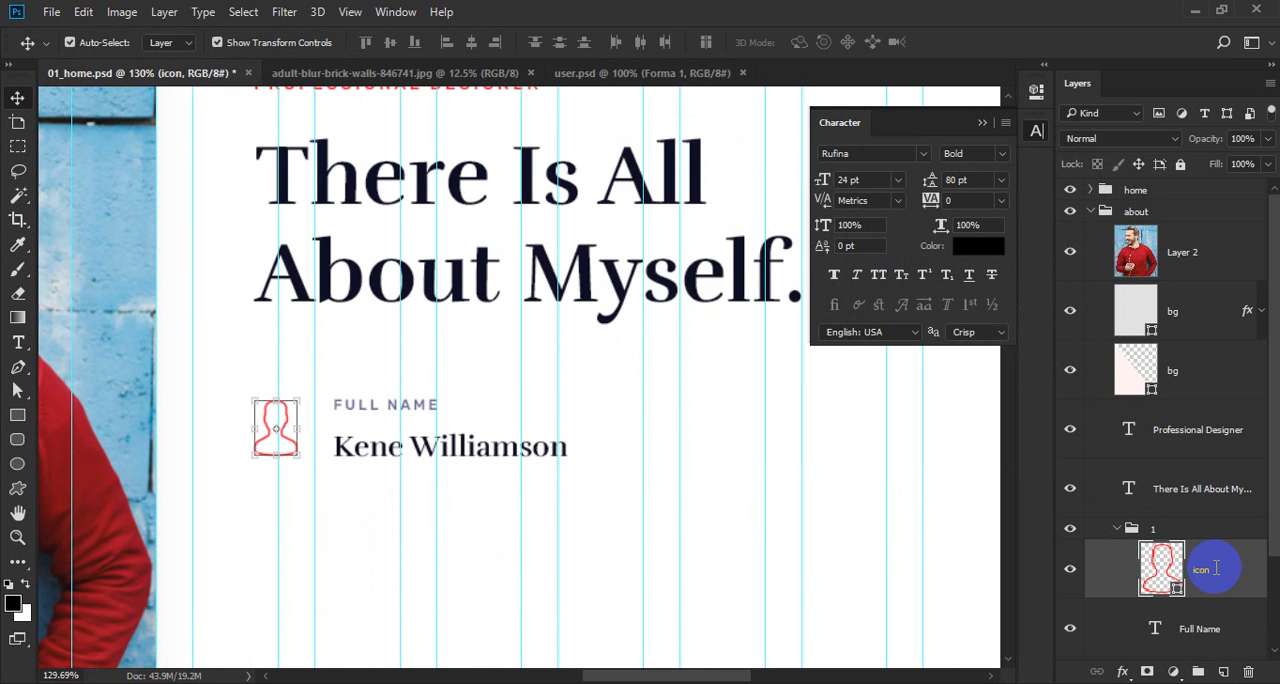
{"action": "left_click", "coordinate": [1138, 531]}
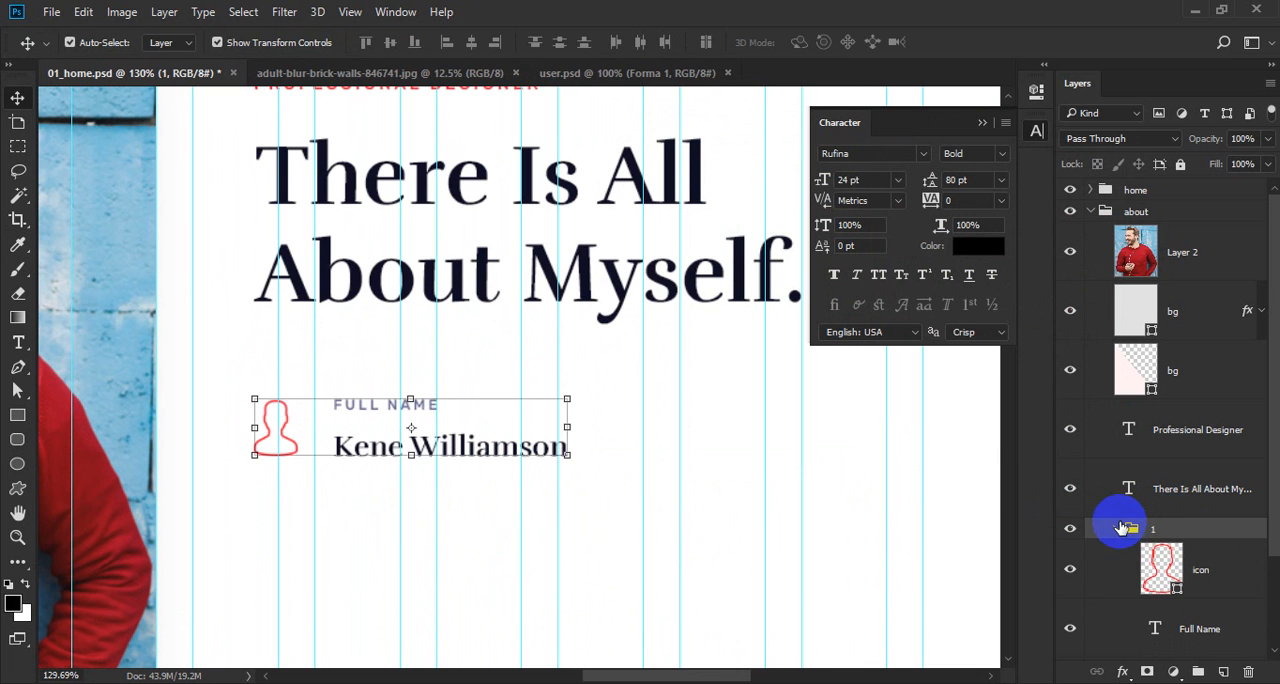
{"action": "left_click", "coordinate": [1116, 527]}
{"action": "key", "text": "ctrl"}
{"action": "key", "text": "Up"}
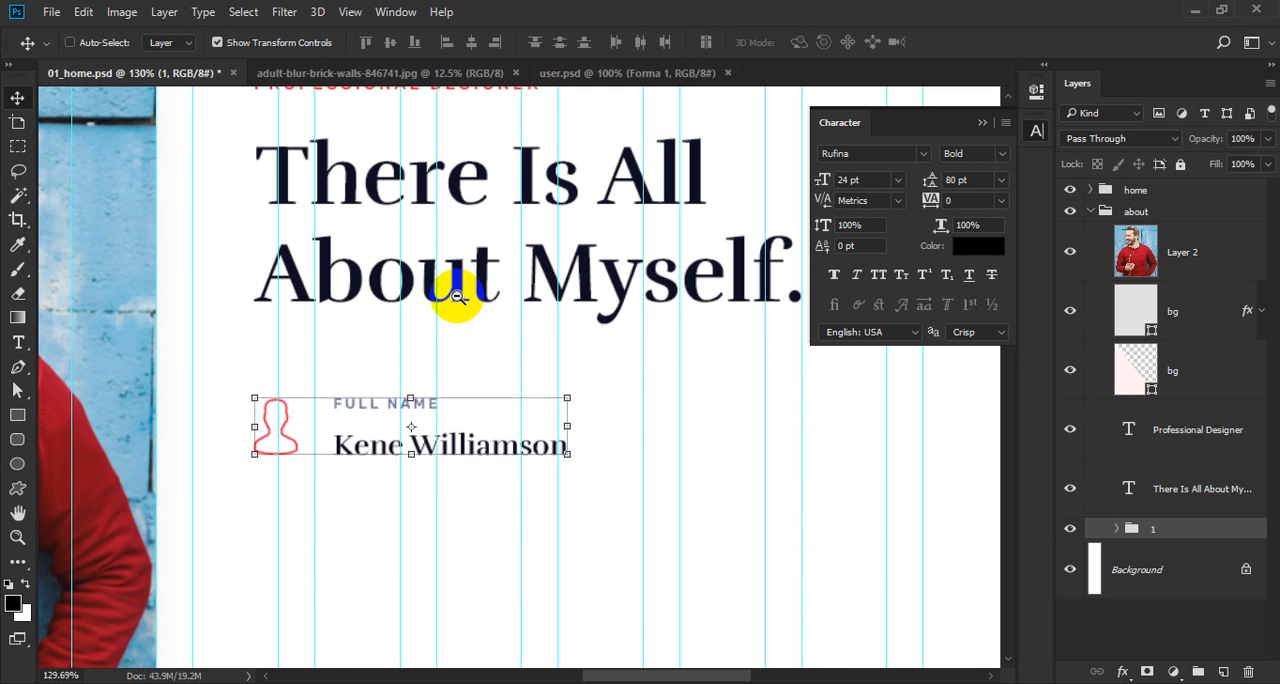
Change the last word of the heading so it reads "There Is All About Me.".
{"action": "left_click", "coordinate": [457, 297], "text": "alt"}
{"action": "left_click", "coordinate": [457, 297], "text": "alt"}
{"action": "left_click", "coordinate": [463, 298], "text": "ctrl"}
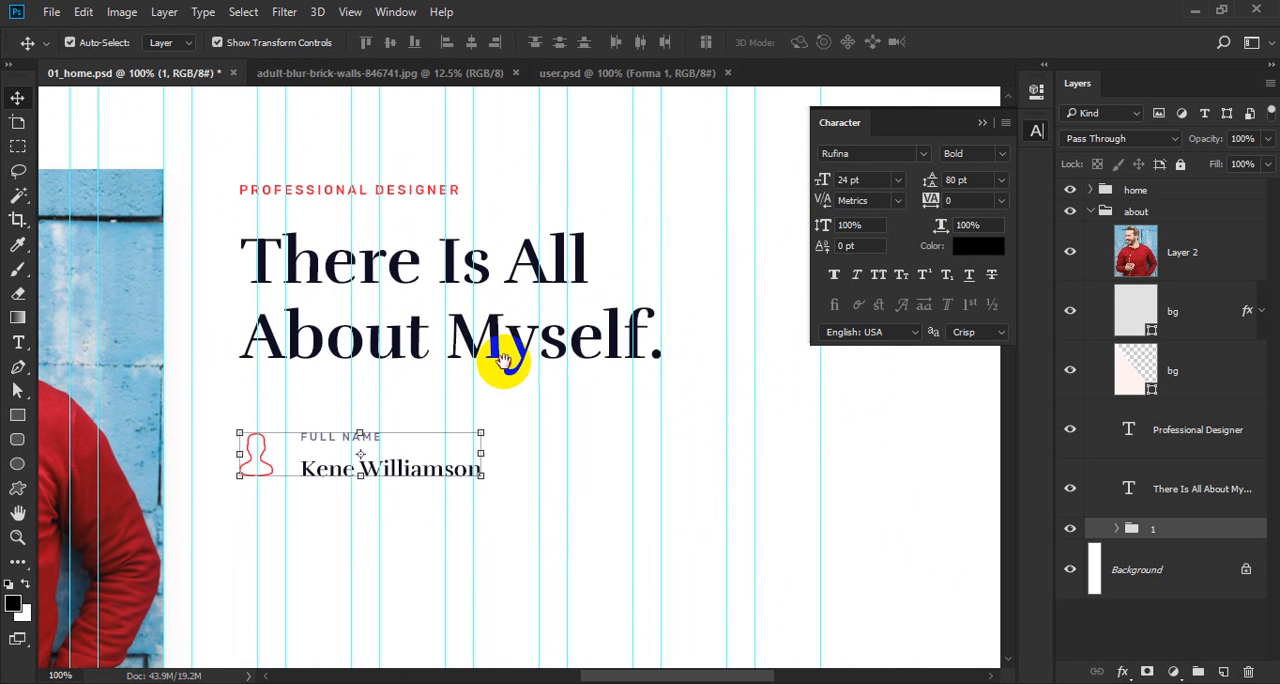
{"action": "key", "text": "t"}
{"action": "left_click_drag", "start_coordinate": [505, 337], "coordinate": [768, 318]}
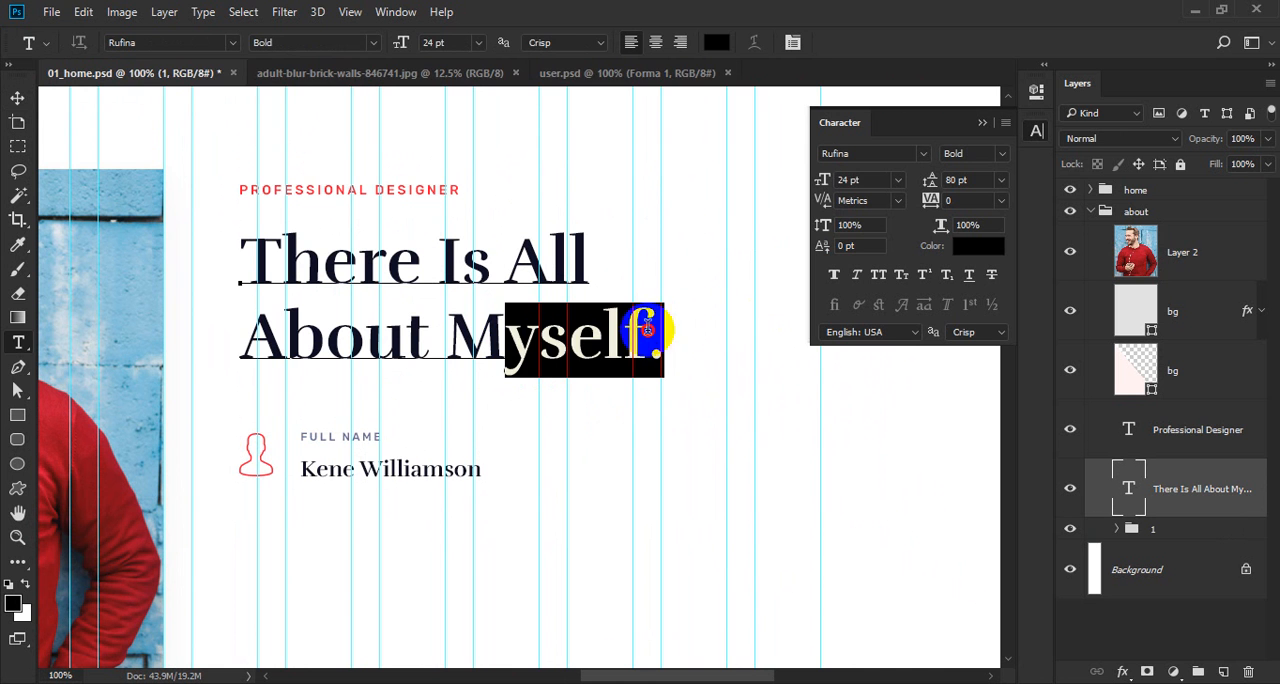
{"action": "type", "text": "e"}
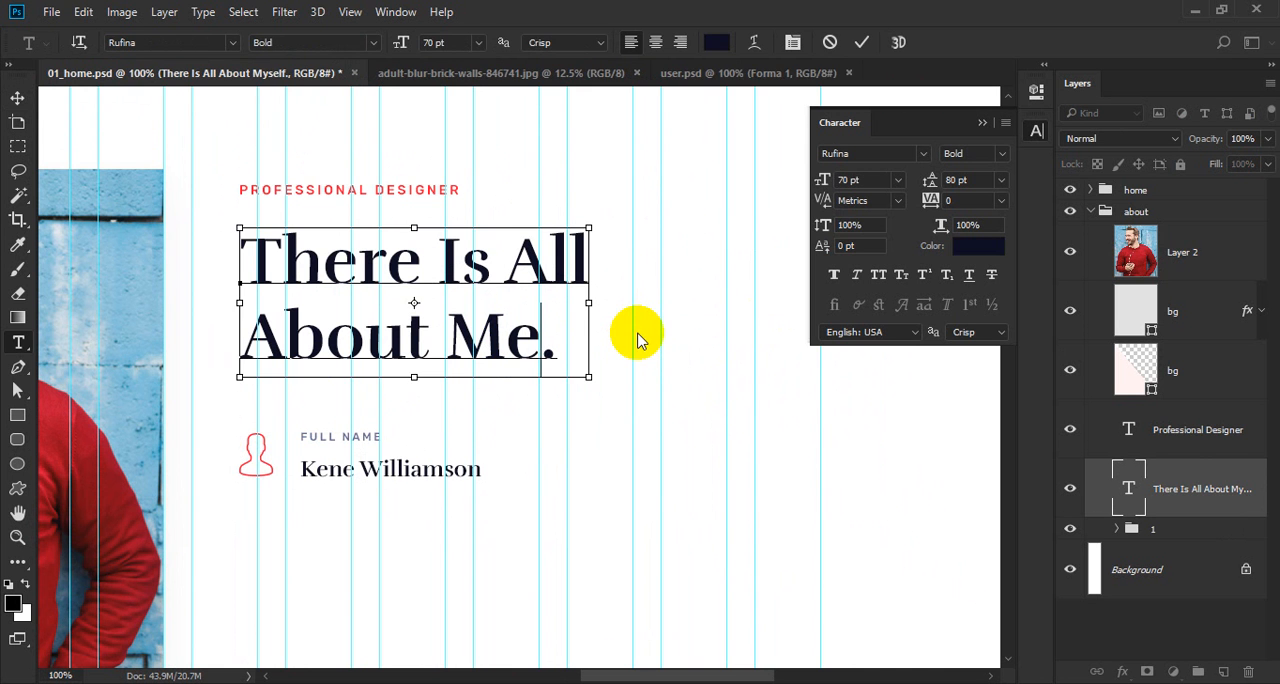
{"action": "key", "text": "ctrl+Return"}
{"action": "key", "text": "v"}
Nudge group 1 down until it sits 80 px below the heading, and save the document.
{"action": "left_click", "coordinate": [1168, 526]}
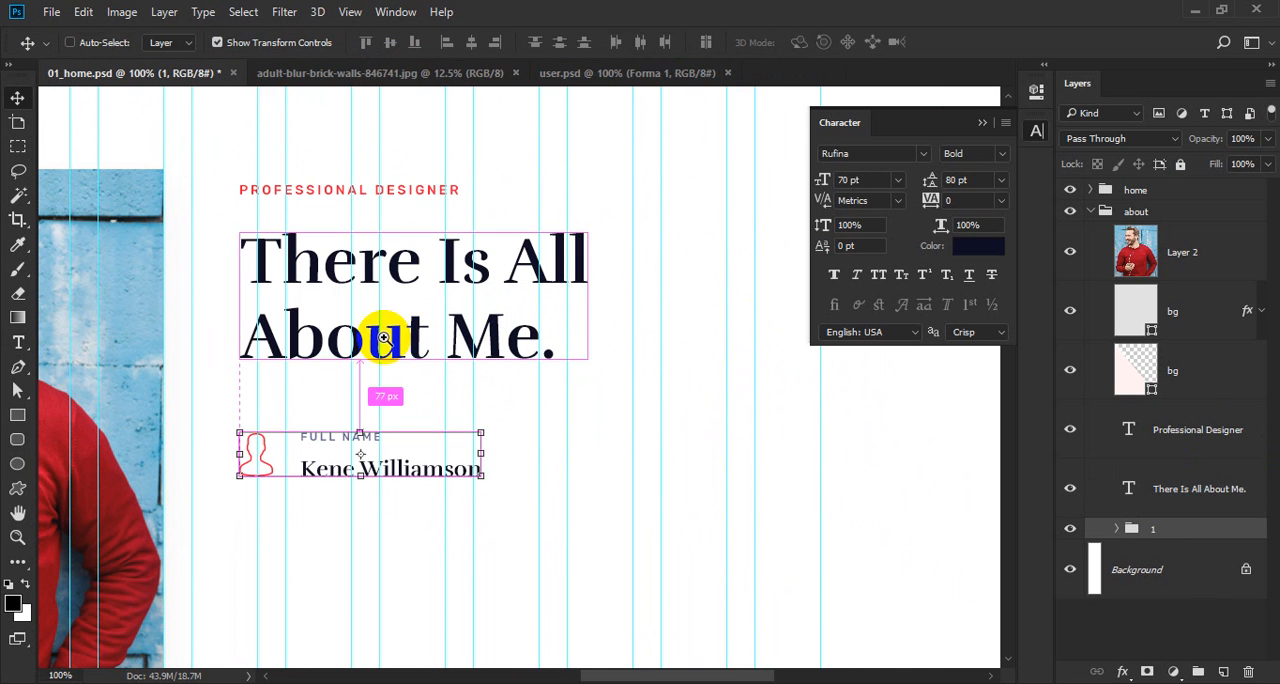
{"action": "scroll", "coordinate": [383, 338], "scroll_direction": "up", "scroll_amount": 2}
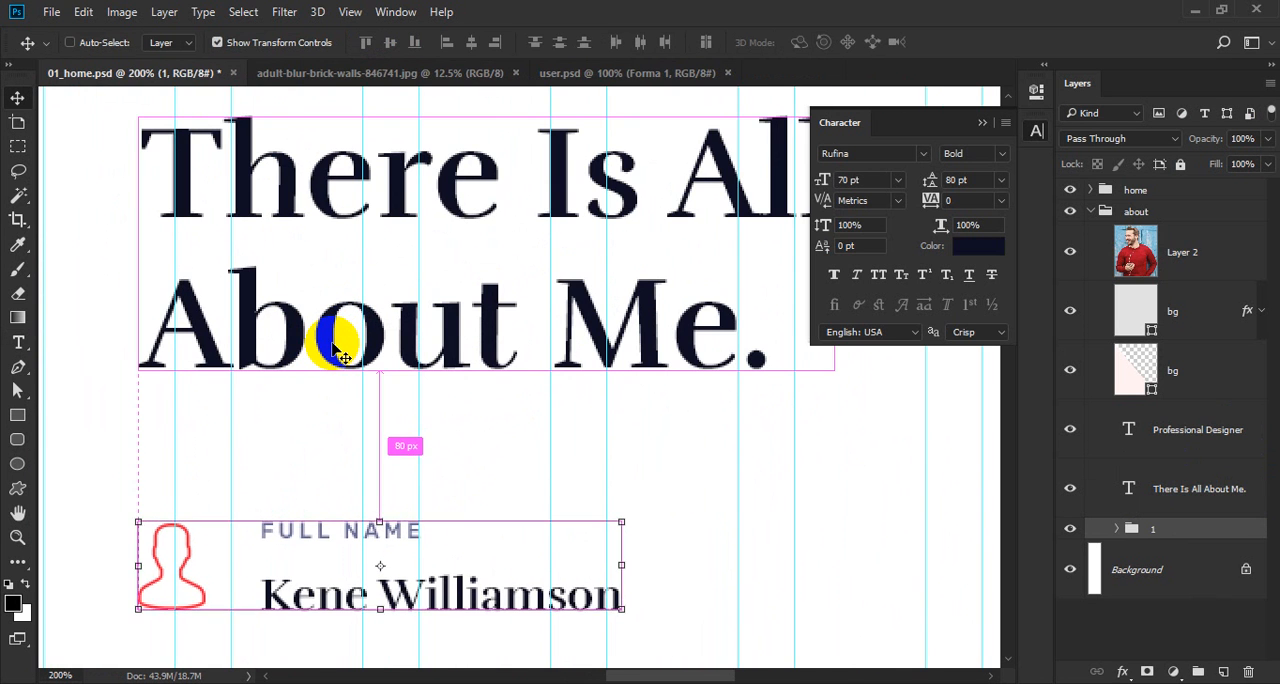
{"action": "key", "text": "ctrl+s"}
{"action": "scroll", "coordinate": [336, 340], "scroll_direction": "down", "scroll_amount": 3}
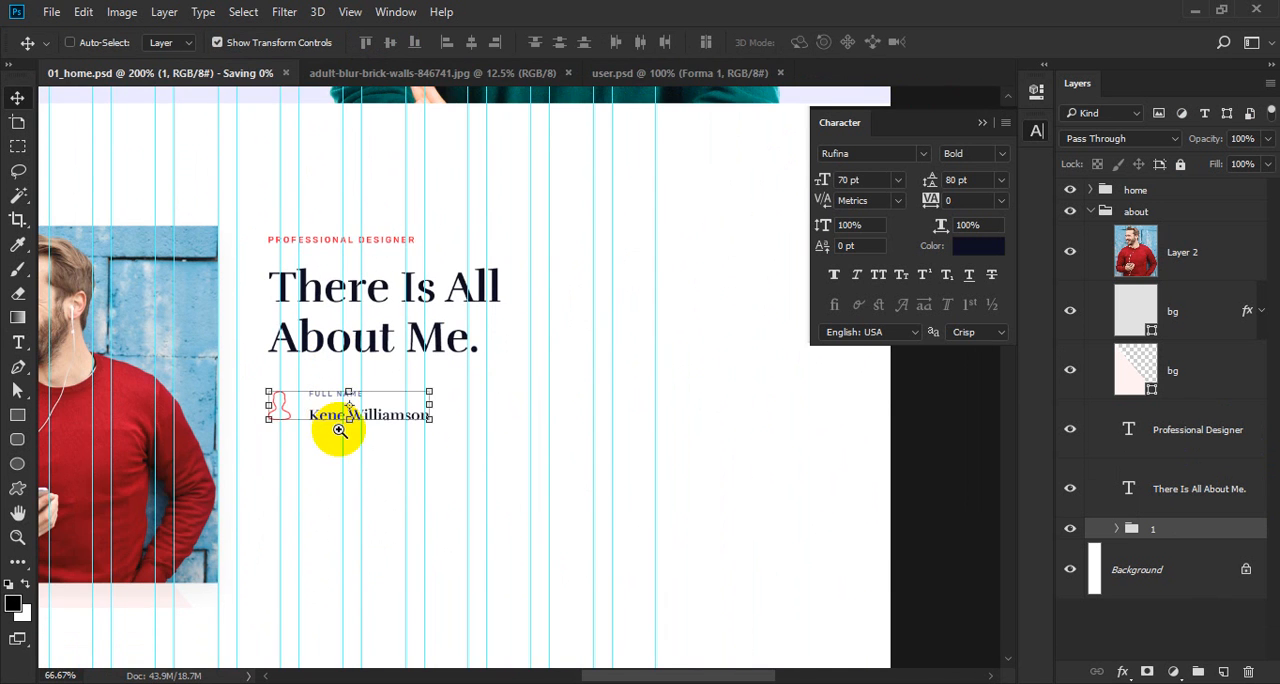
{"action": "scroll", "coordinate": [339, 430], "scroll_direction": "up", "scroll_amount": 1}
{"action": "scroll", "coordinate": [331, 289], "scroll_direction": "down", "scroll_amount": 1}
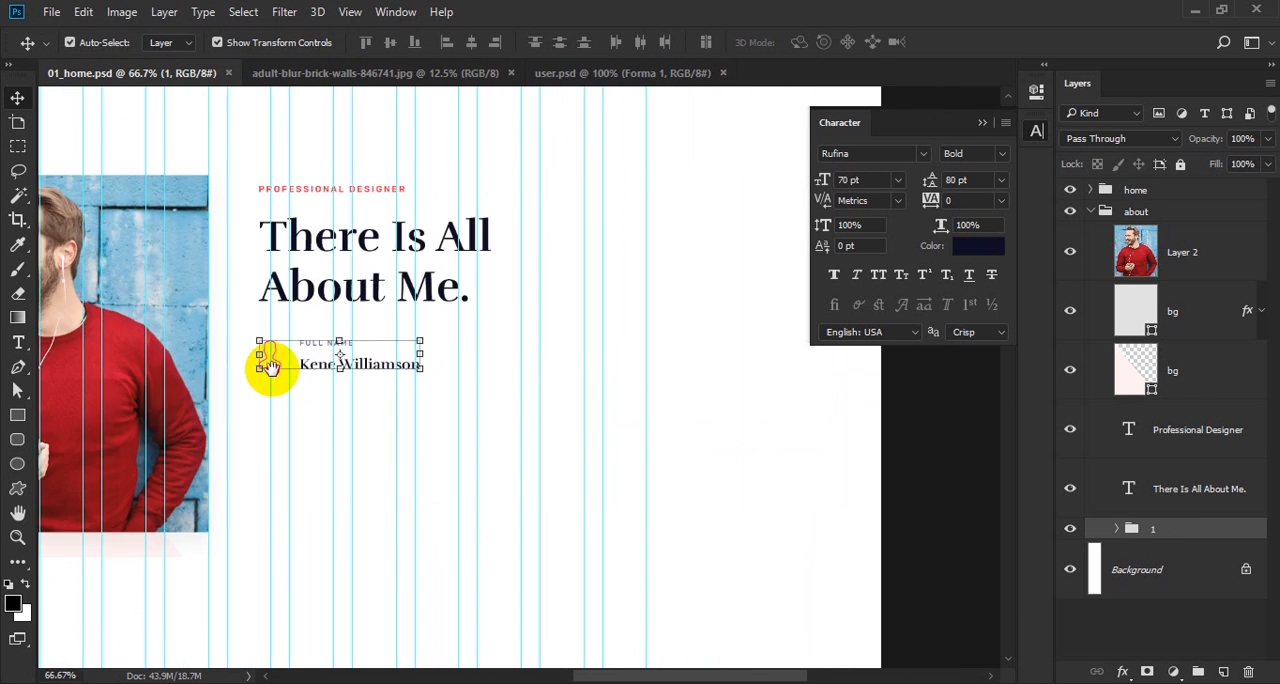
Duplicate group 1 and rename the lower of the two groups as 2.
{"action": "scroll", "coordinate": [300, 429], "scroll_direction": "up", "scroll_amount": 1}
{"action": "scroll", "coordinate": [380, 420], "scroll_direction": "up", "scroll_amount": 1}
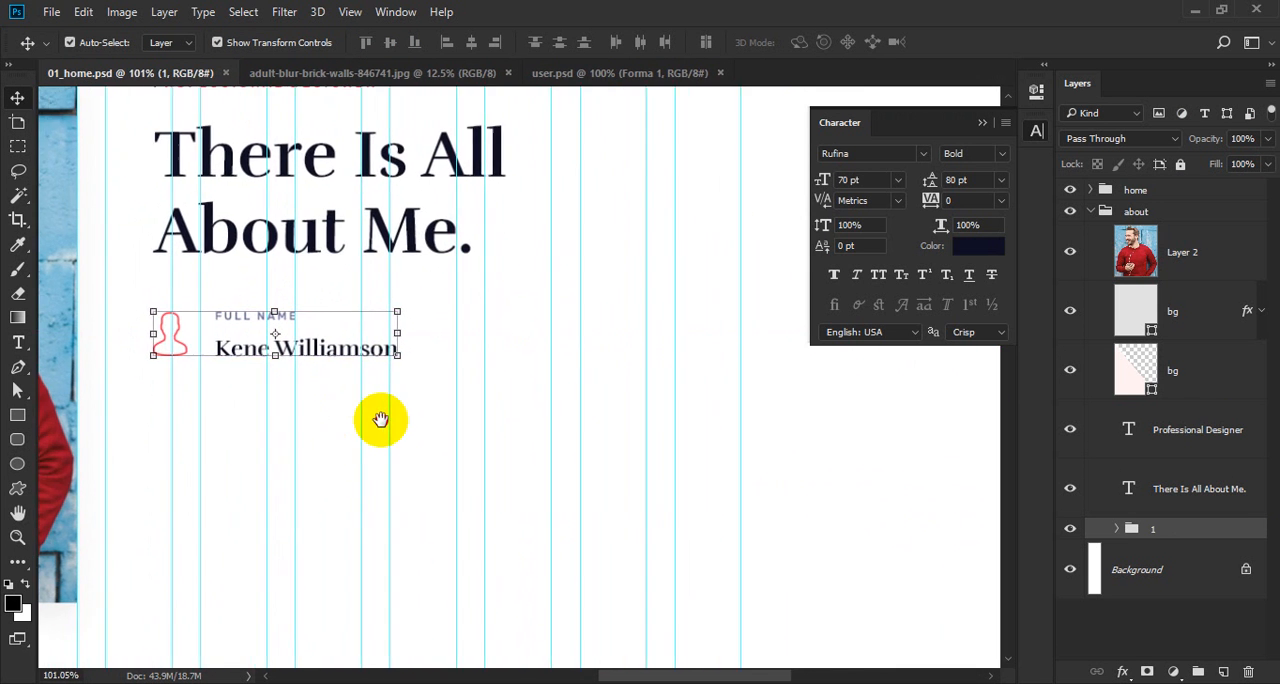
{"action": "scroll", "coordinate": [381, 420], "scroll_direction": "left", "scroll_amount": 1}
{"action": "key", "text": "ctrl+j"}
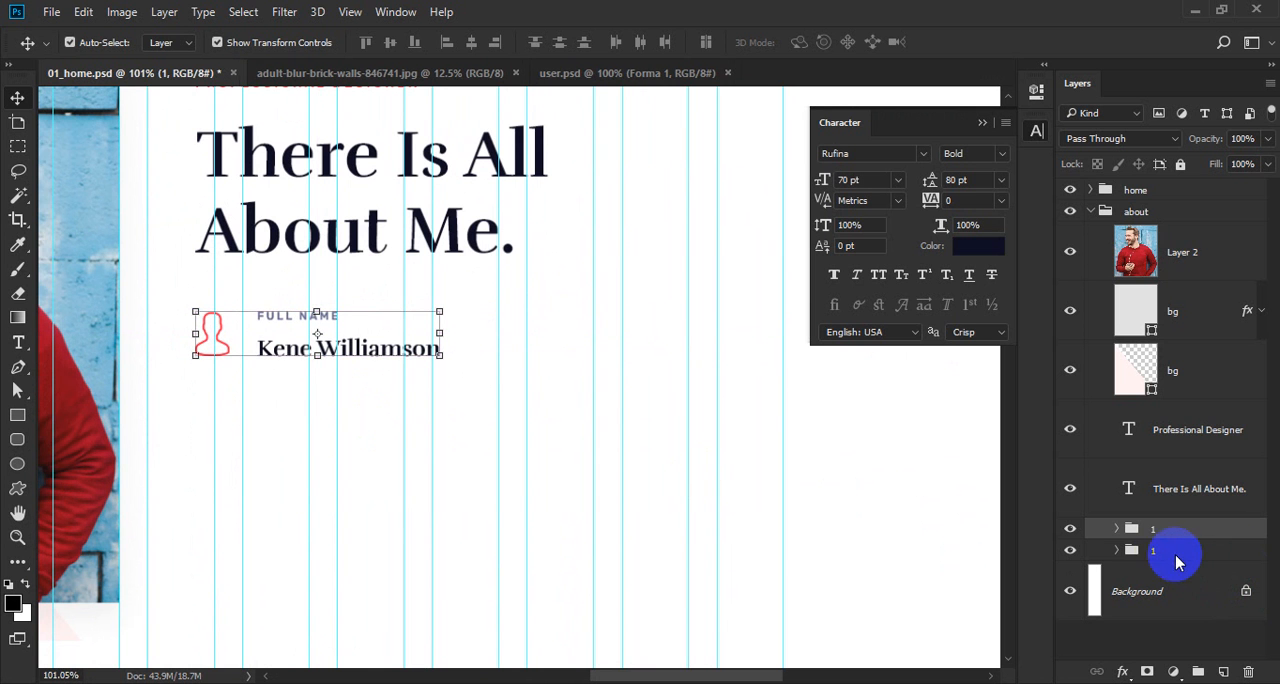
{"action": "double_click", "coordinate": [1155, 551]}
{"action": "type", "text": "2"}
{"action": "key", "text": "Return"}
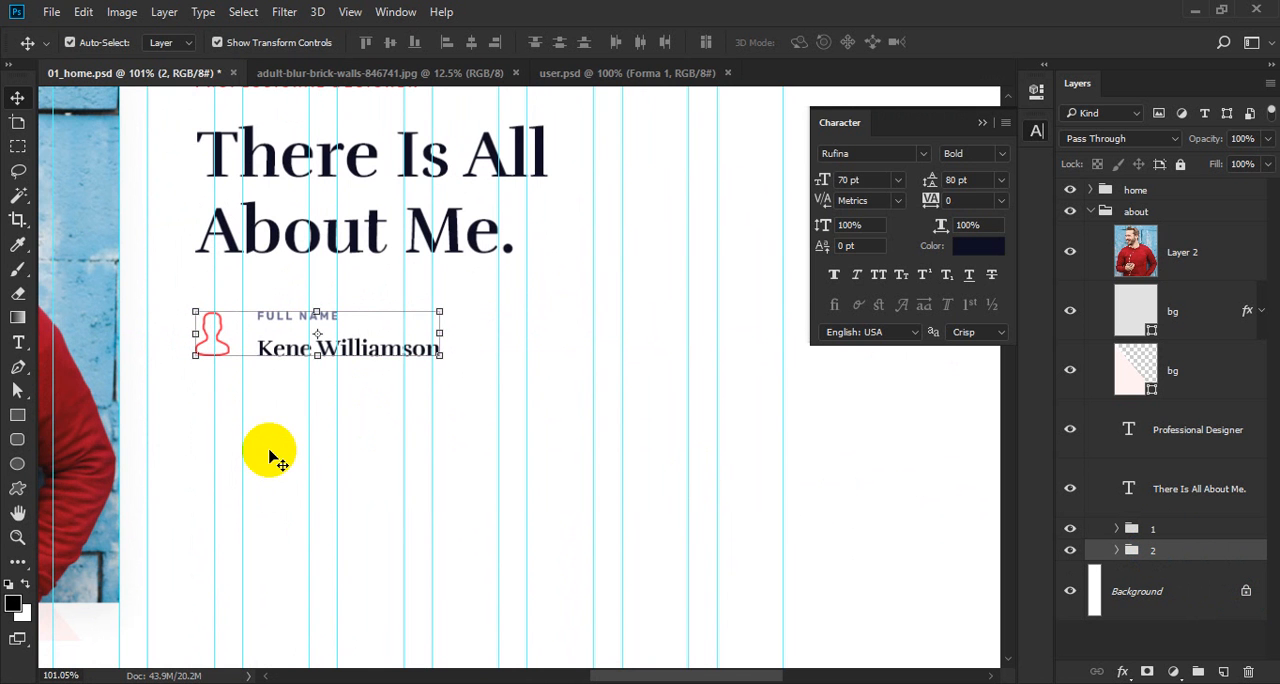
Move group 2 right along the same row and align its icon's left edge with a column guide.
{"action": "left_click_drag", "start_coordinate": [269, 451], "coordinate": [603, 420]}
{"action": "key", "text": "ctrl+space"}
{"action": "left_click_drag", "start_coordinate": [514, 352], "coordinate": [670, 473]}
{"action": "key", "text": "ctrl+z"}
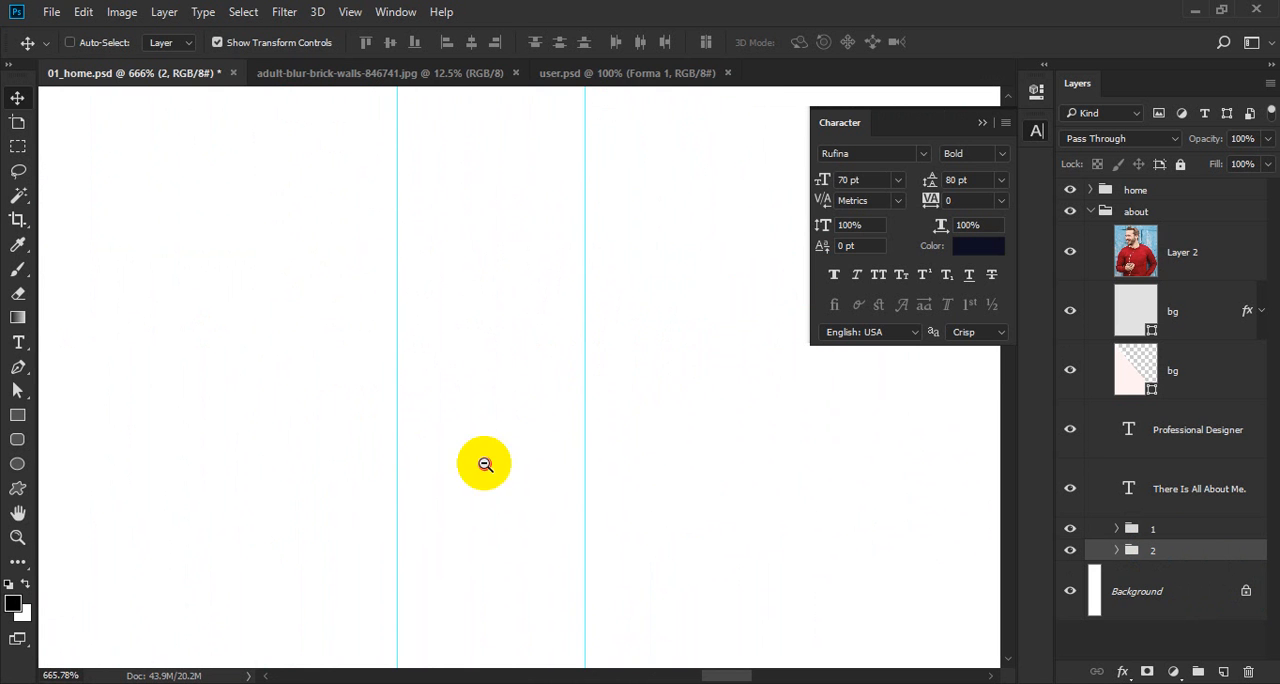
{"action": "left_click_drag", "start_coordinate": [485, 464], "coordinate": [277, 423]}
{"action": "left_click_drag", "start_coordinate": [163, 409], "coordinate": [666, 402]}
{"action": "left_click_drag", "start_coordinate": [570, 352], "coordinate": [726, 449]}
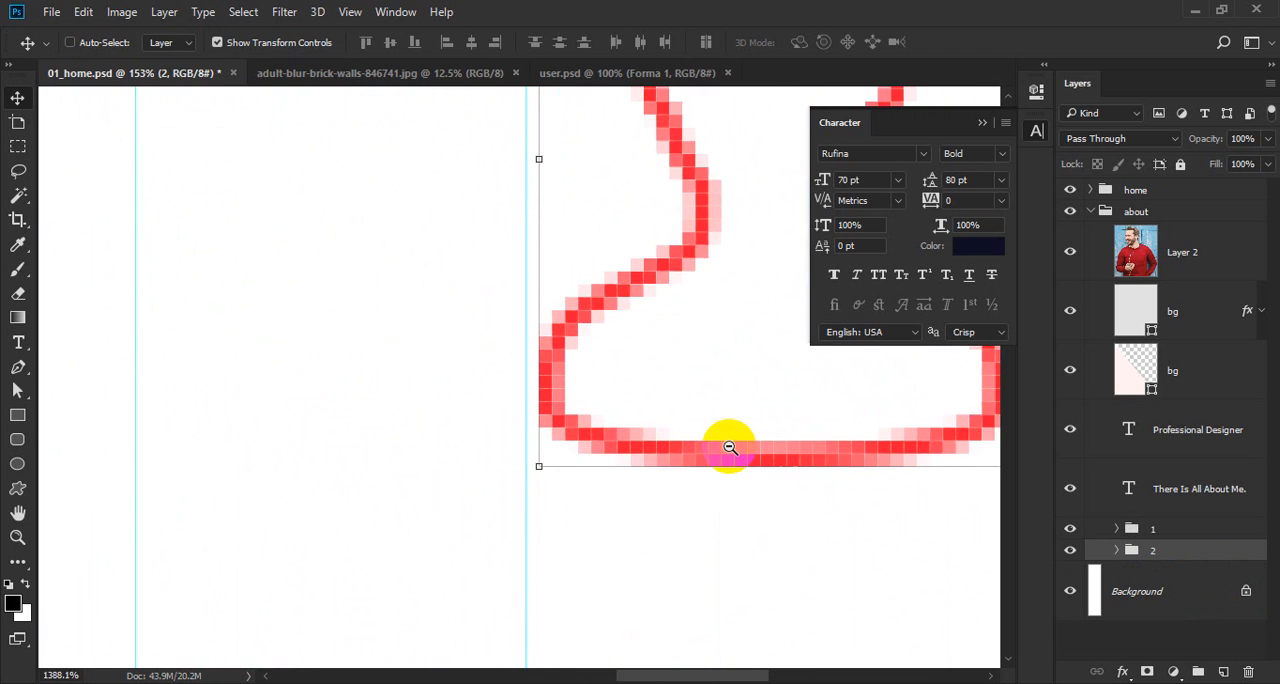
{"action": "key", "text": "Left"}
{"action": "left_click_drag", "start_coordinate": [545, 322], "coordinate": [285, 520]}
{"action": "left_click_drag", "start_coordinate": [454, 306], "coordinate": [517, 417]}
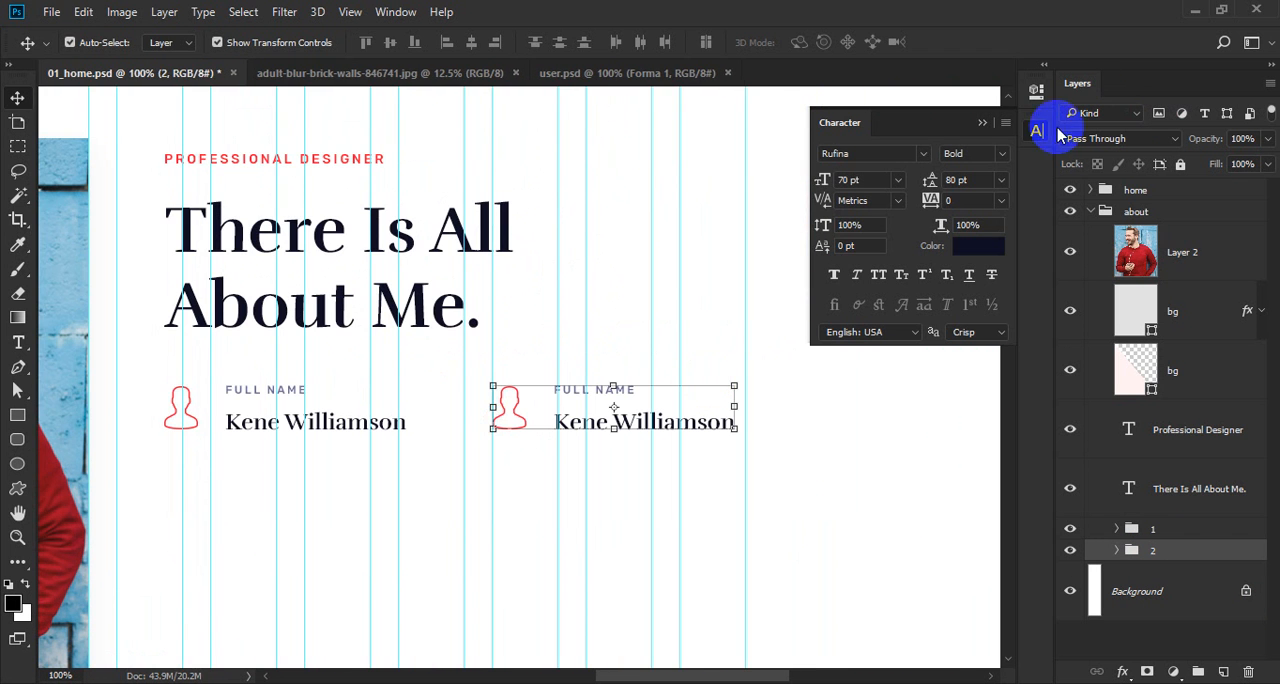
Collapse the character settings, duplicate groups 1 and 2 together, and move the lower pair about 78 px straight down as a second row.
{"action": "left_click", "coordinate": [1037, 130]}
{"action": "left_click", "coordinate": [1176, 534], "text": "shift"}
{"action": "key", "text": "ctrl+j"}
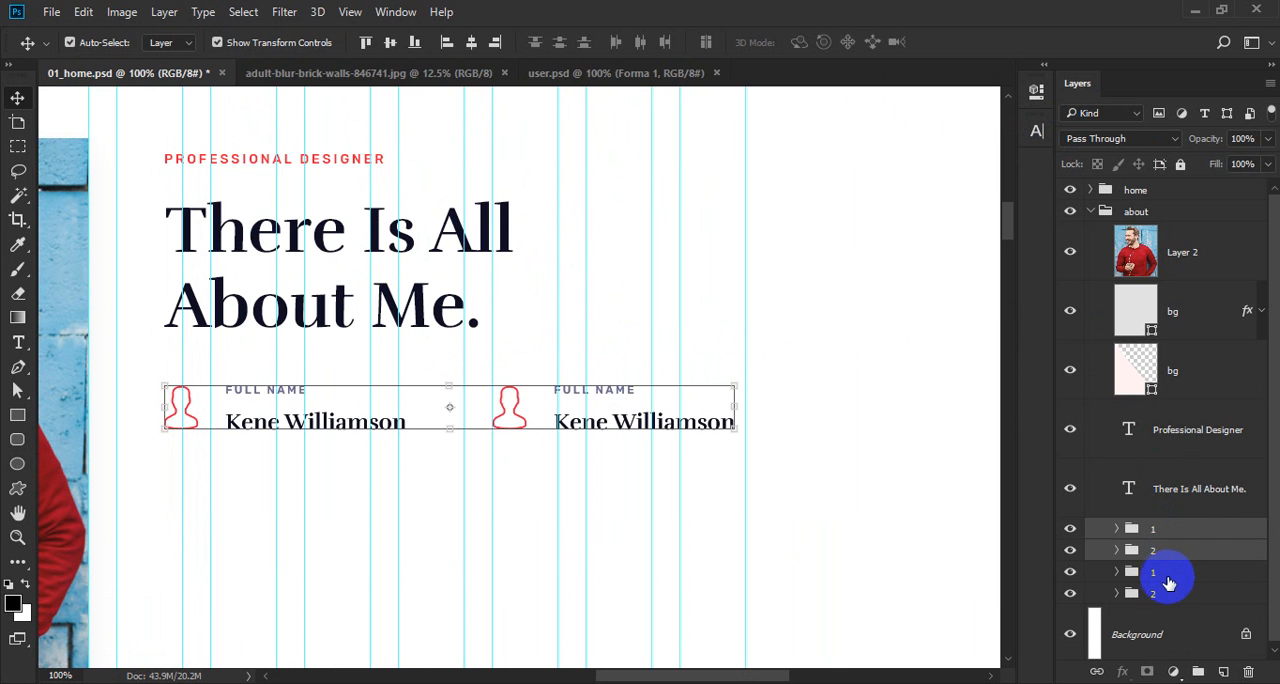
{"action": "left_click_drag", "start_coordinate": [780, 377], "coordinate": [791, 457]}
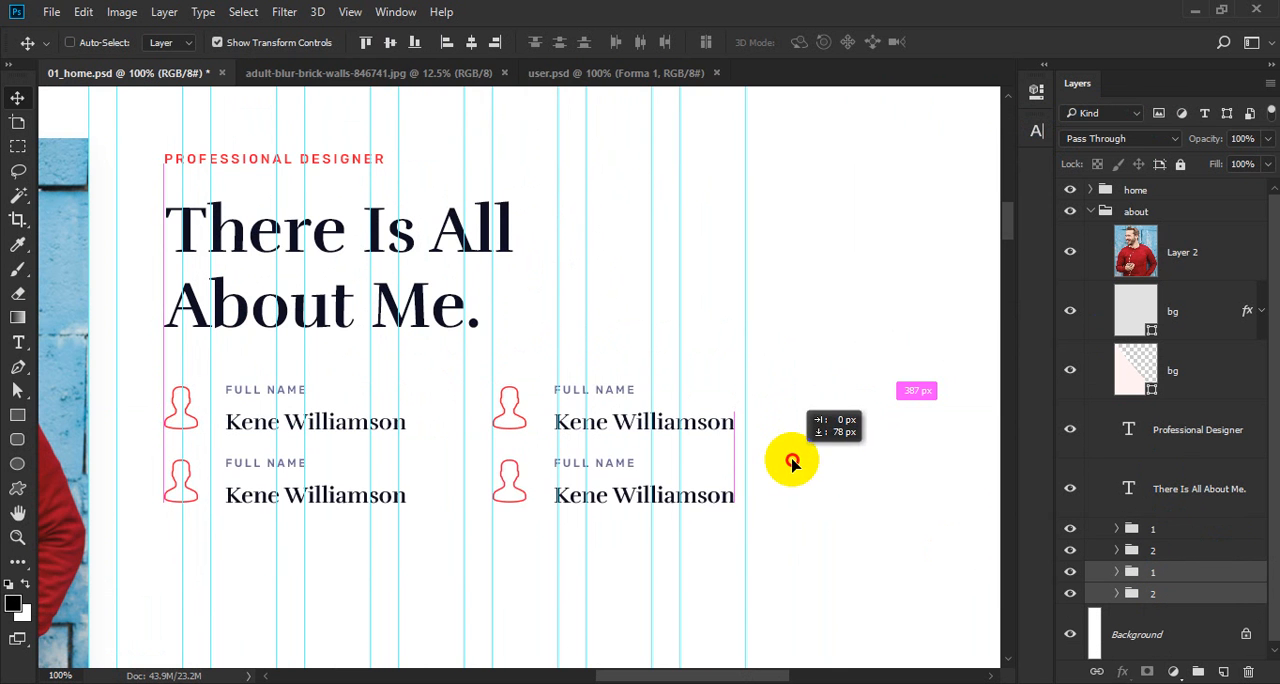
Nudge the second row of contact details further down to widen the gap below the first row.
{"action": "left_click_drag", "start_coordinate": [400, 453], "coordinate": [672, 424]}
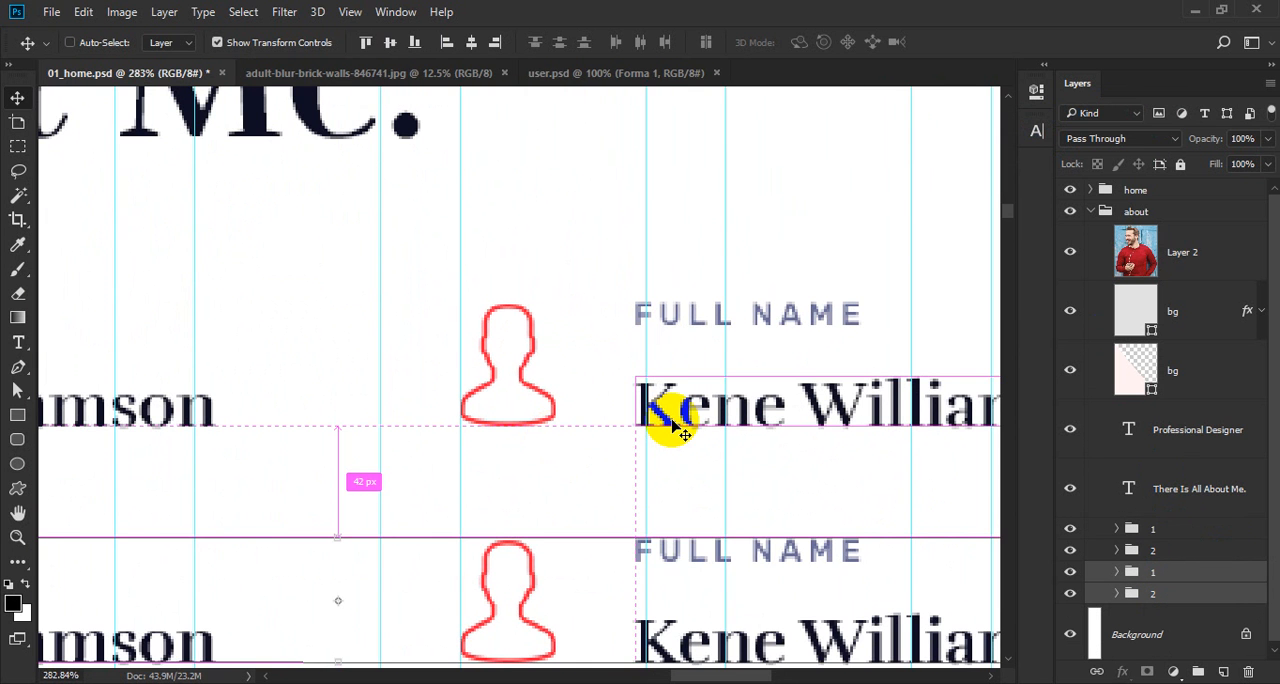
{"action": "key", "text": "Down"}
{"action": "key", "text": "Down"}
{"action": "key", "text": "Down"}
{"action": "key", "text": "Down"}
{"action": "key", "text": "Down"}
{"action": "key", "text": "Down"}
{"action": "key", "text": "Down"}
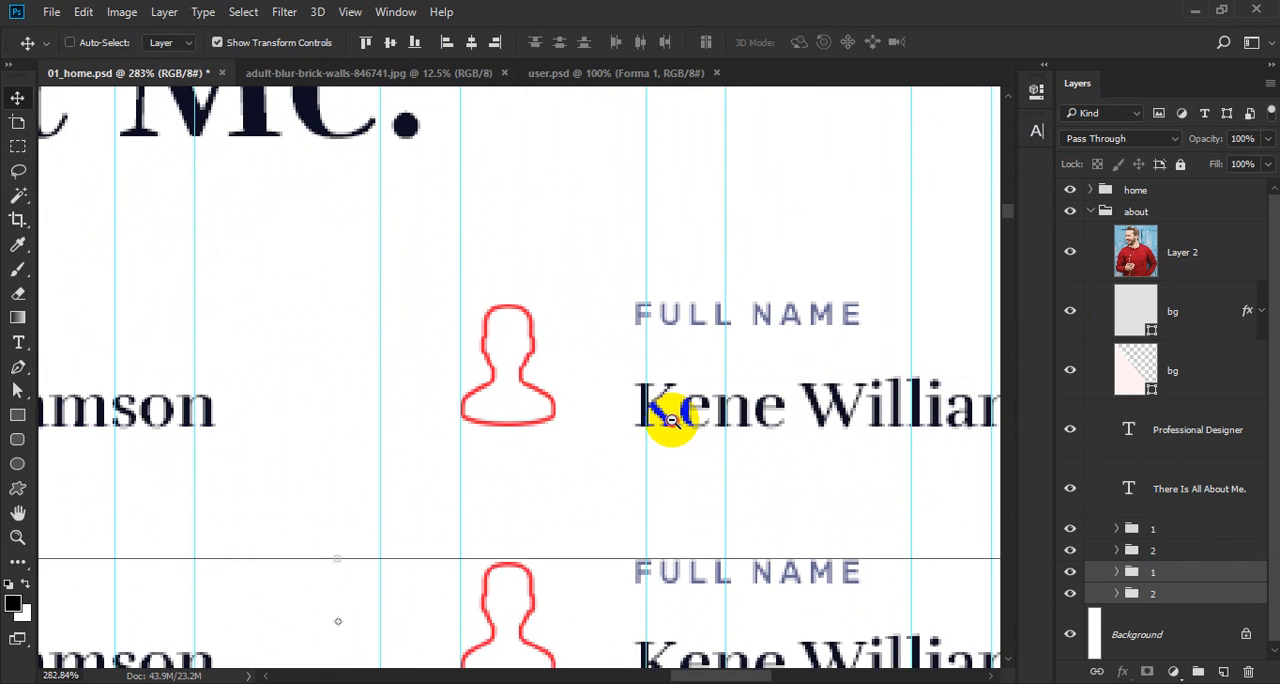
{"action": "left_click", "coordinate": [672, 421], "text": "alt"}
{"action": "left_click", "coordinate": [672, 416], "text": "alt"}
{"action": "left_click", "coordinate": [672, 416], "text": "alt"}
{"action": "left_click_drag", "start_coordinate": [666, 482], "coordinate": [629, 499]}
{"action": "left_click", "coordinate": [557, 440], "text": "ctrl"}
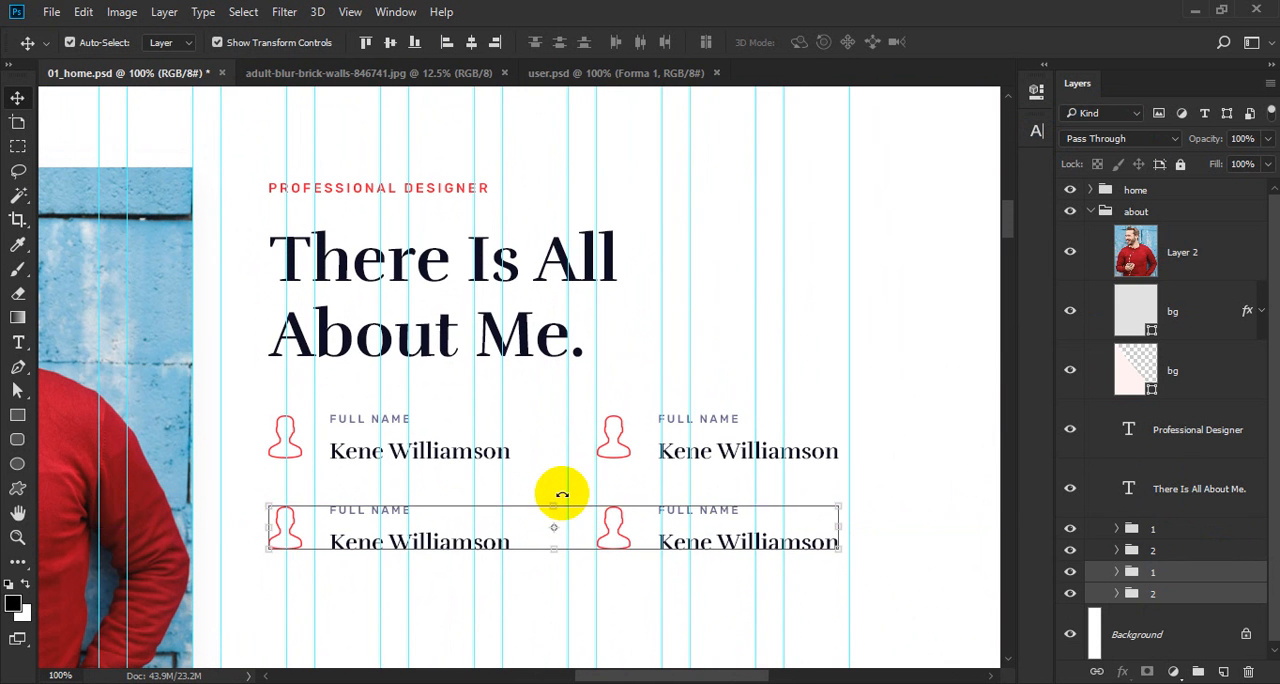
Select all four contact groups, nudge them down to 80 px below the heading, and save the document.
{"action": "left_click", "coordinate": [1169, 547], "text": "ctrl"}
{"action": "left_click", "coordinate": [1169, 527], "text": "ctrl"}
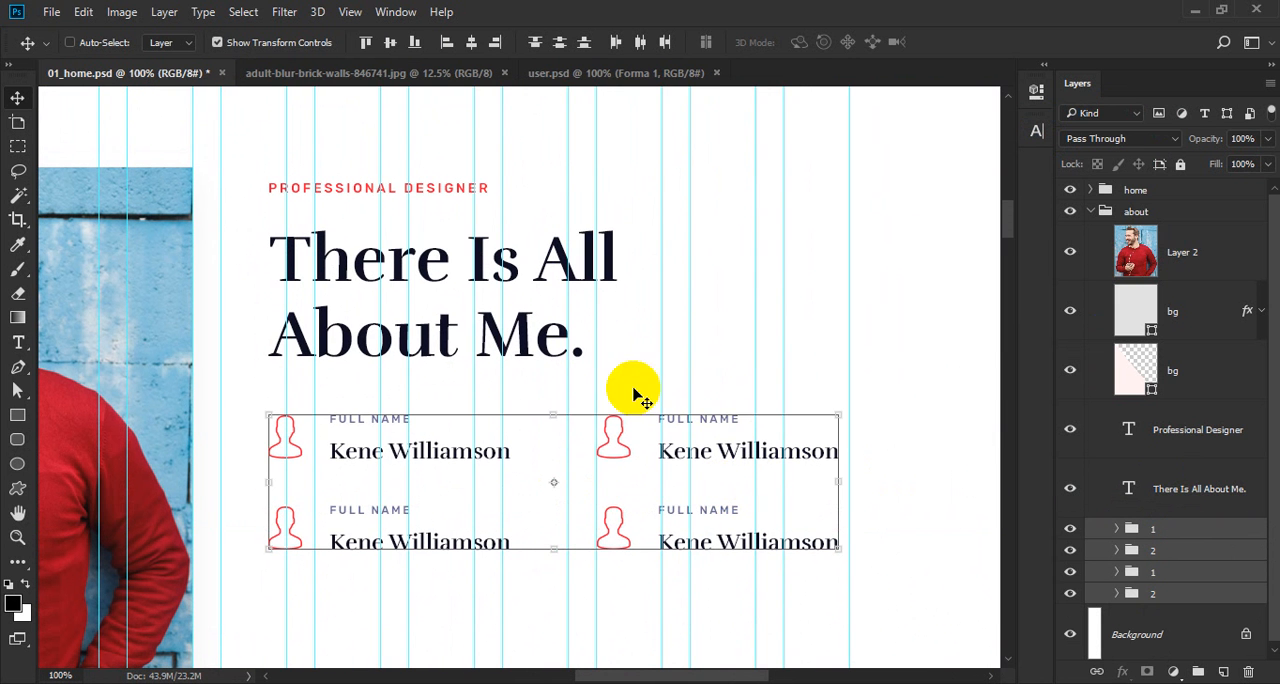
{"action": "mouse_move", "coordinate": [478, 357]}
{"action": "key", "text": "shift+Down"}
{"action": "key", "text": "shift+Down"}
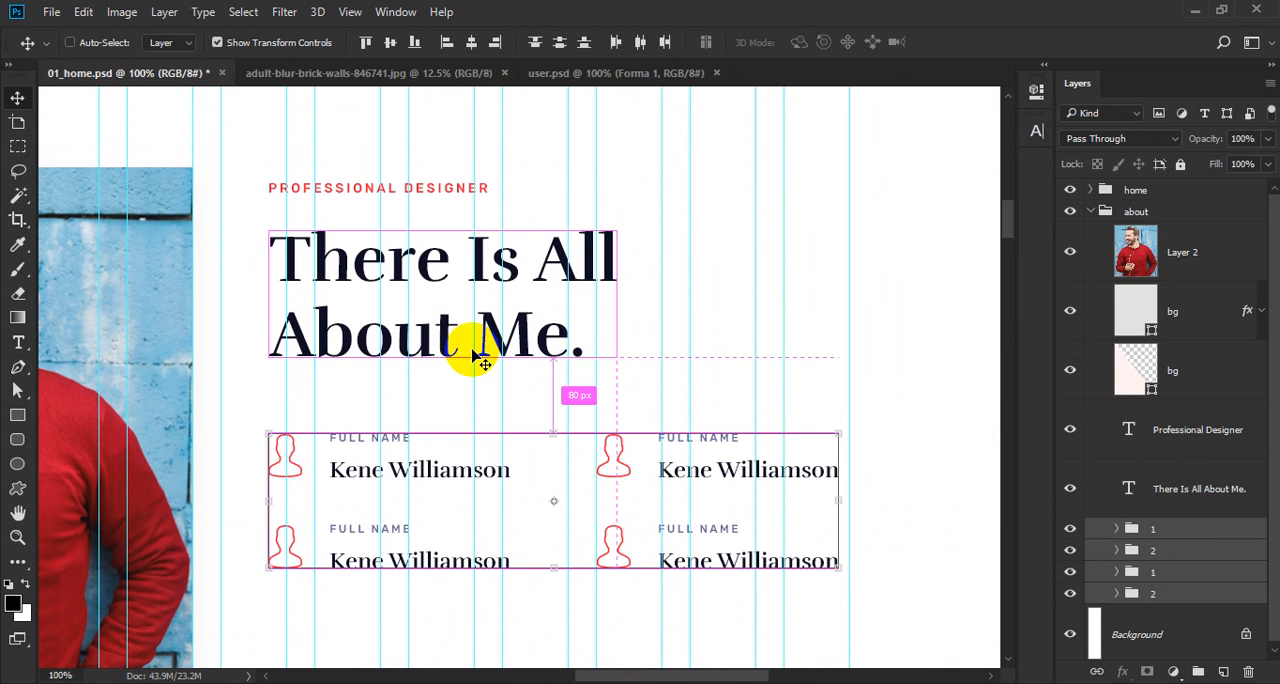
{"action": "key", "text": "ctrl+s"}
{"action": "left_click", "coordinate": [494, 366], "text": "alt"}
{"action": "left_click", "coordinate": [458, 395], "text": "ctrl"}
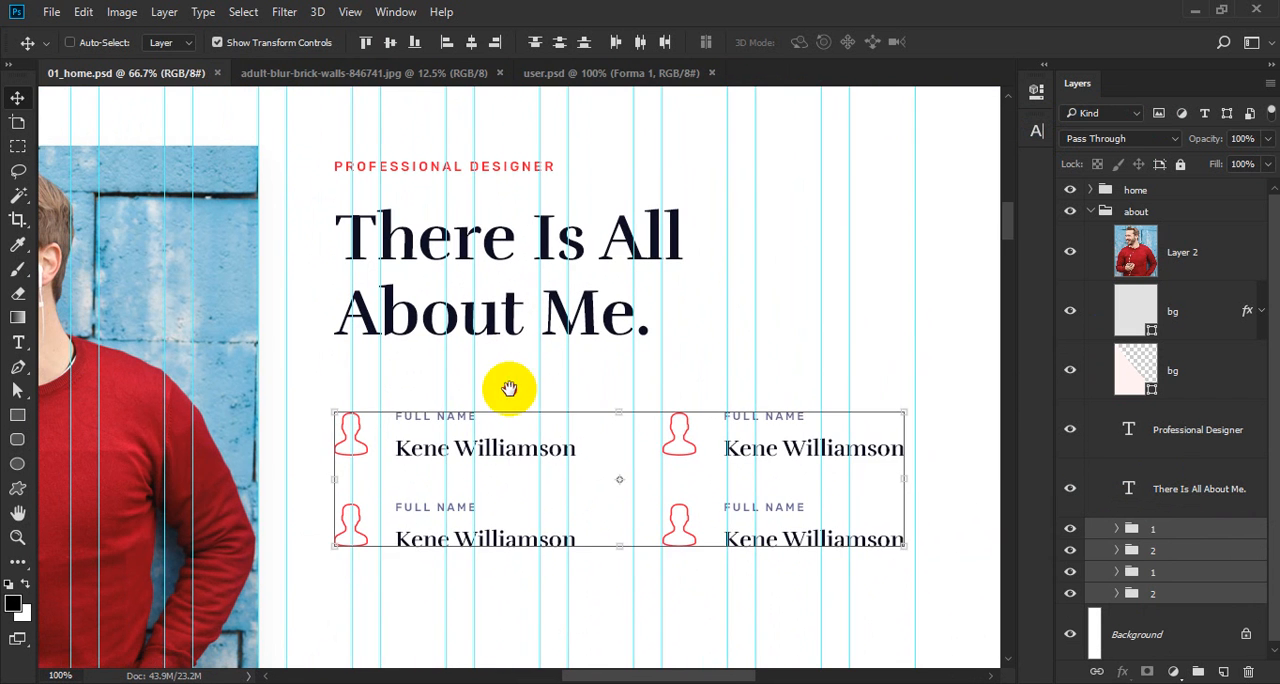
{"action": "left_click", "coordinate": [942, 351], "text": "ctrl"}
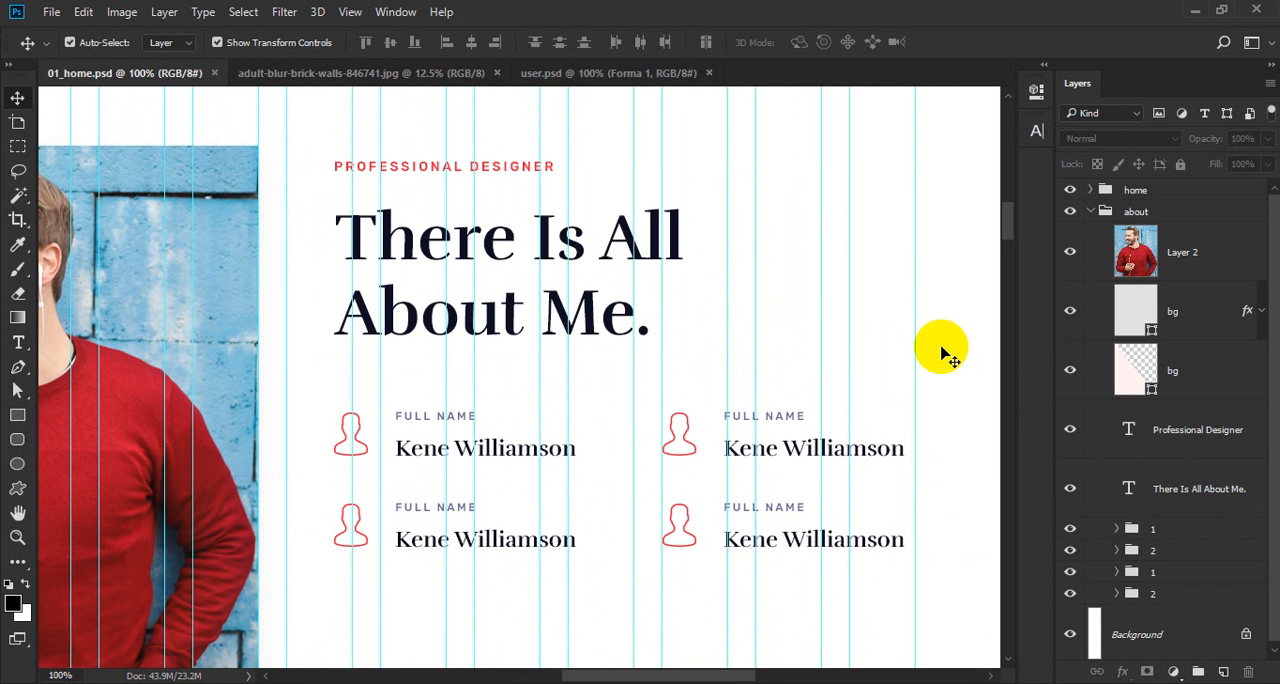
Check the contact labels in the reference template in Firefox, and change the first row's second label to "phone number" in Photoshop.
{"action": "left_click", "coordinate": [507, 452], "text": "ctrl"}
{"action": "left_click", "coordinate": [507, 453], "text": "alt"}
{"action": "left_click_drag", "start_coordinate": [516, 467], "coordinate": [453, 427]}
{"action": "left_click", "coordinate": [660, 384], "text": "ctrl"}
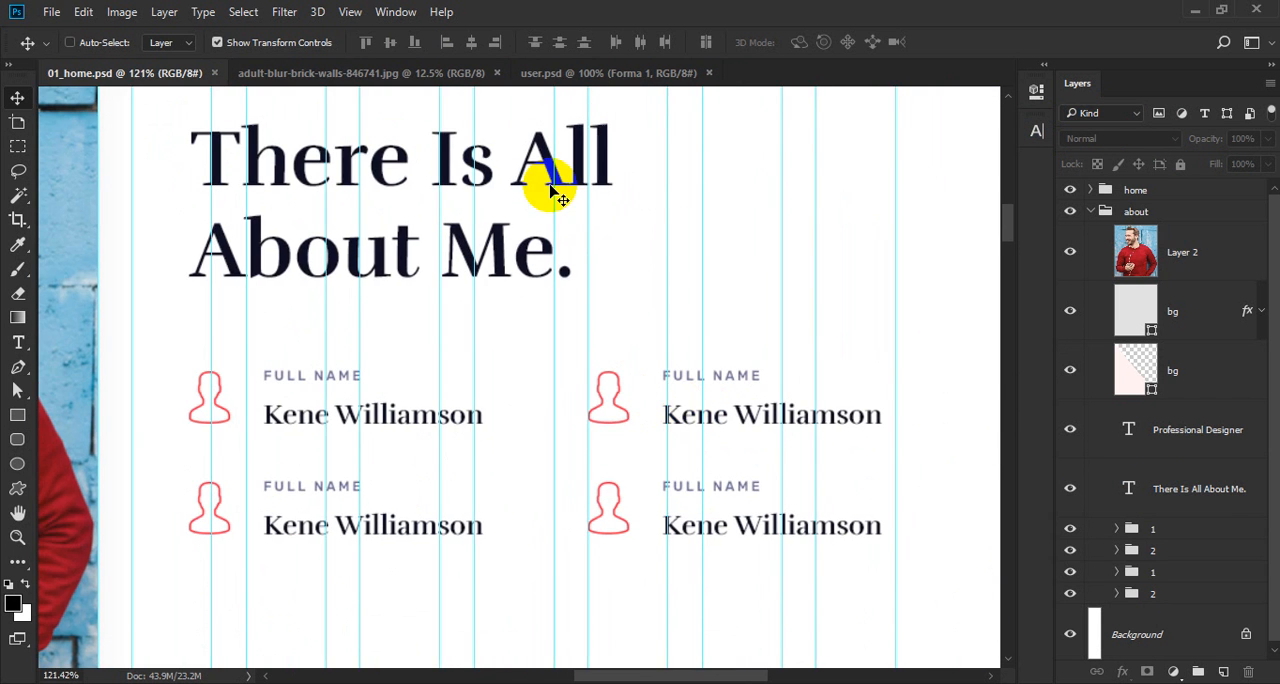
{"action": "key", "text": "alt+Tab"}
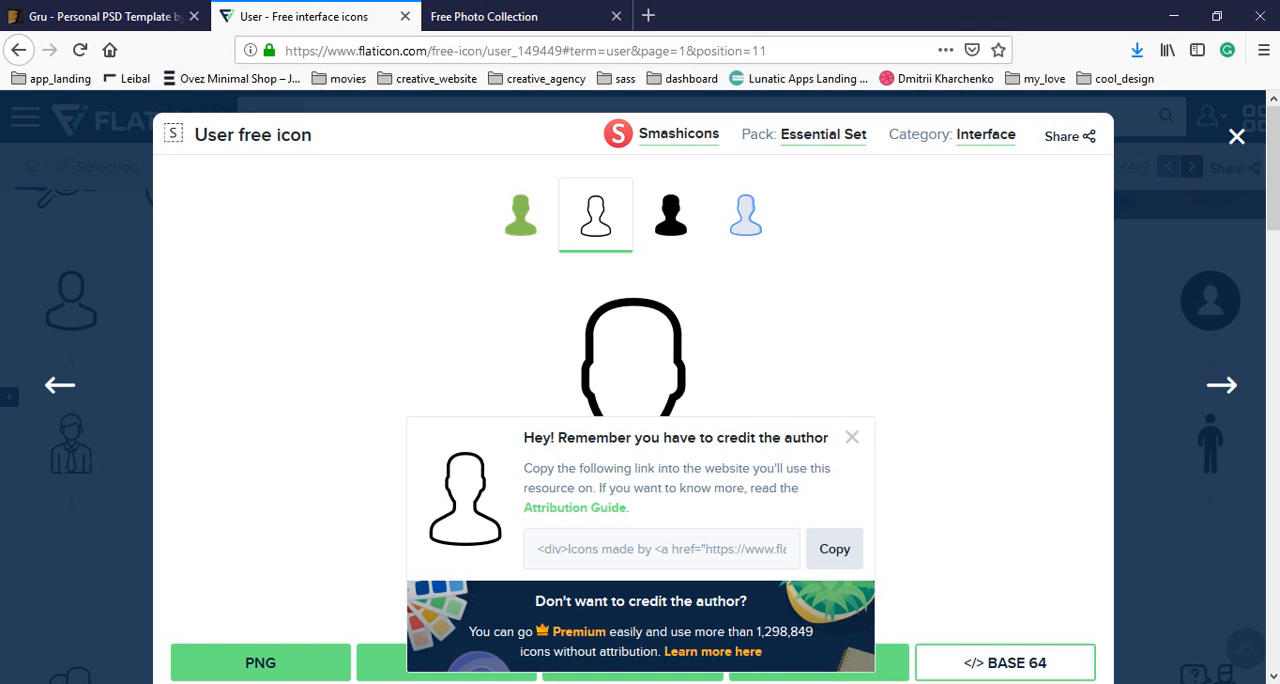
{"action": "left_click", "coordinate": [94, 15]}
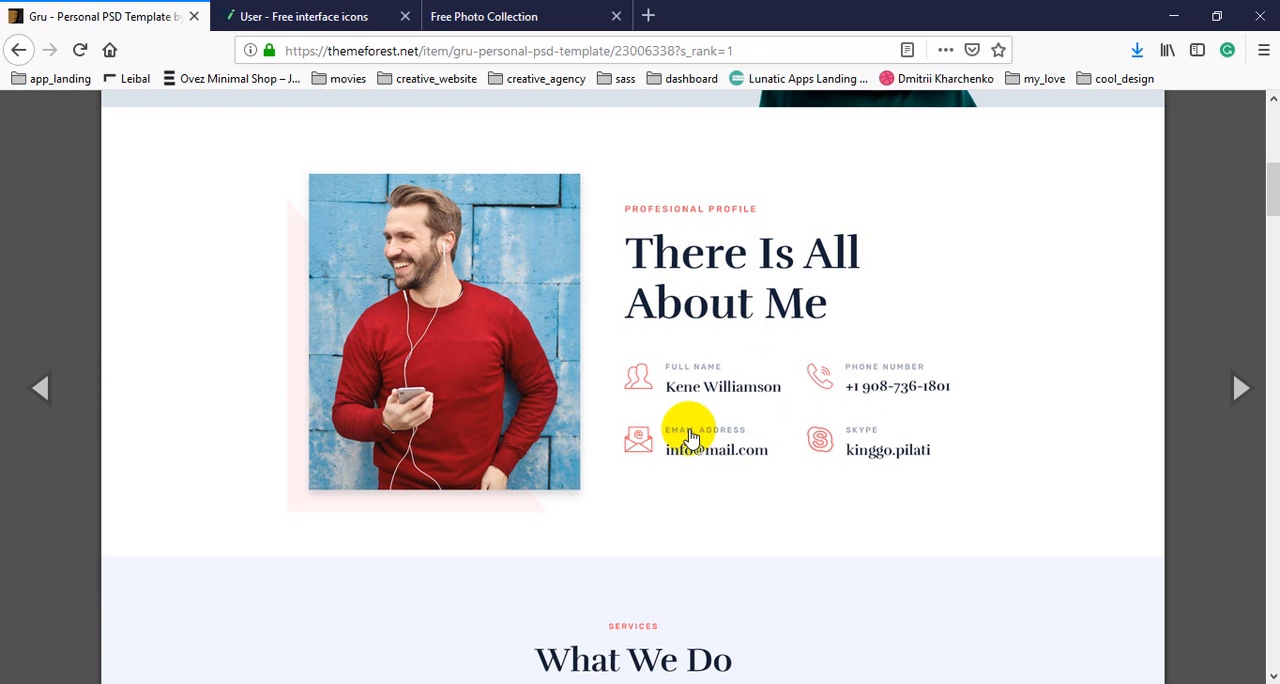
{"action": "key", "text": "alt+Tab"}
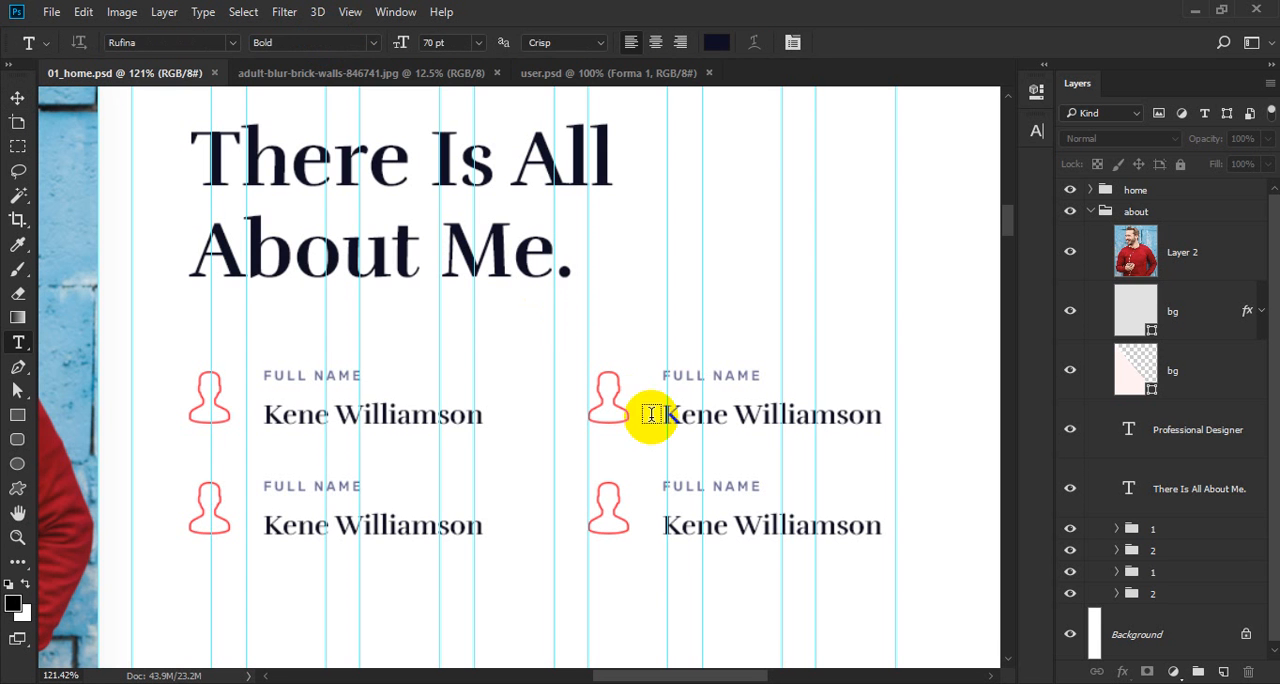
{"action": "triple_click", "coordinate": [714, 376]}
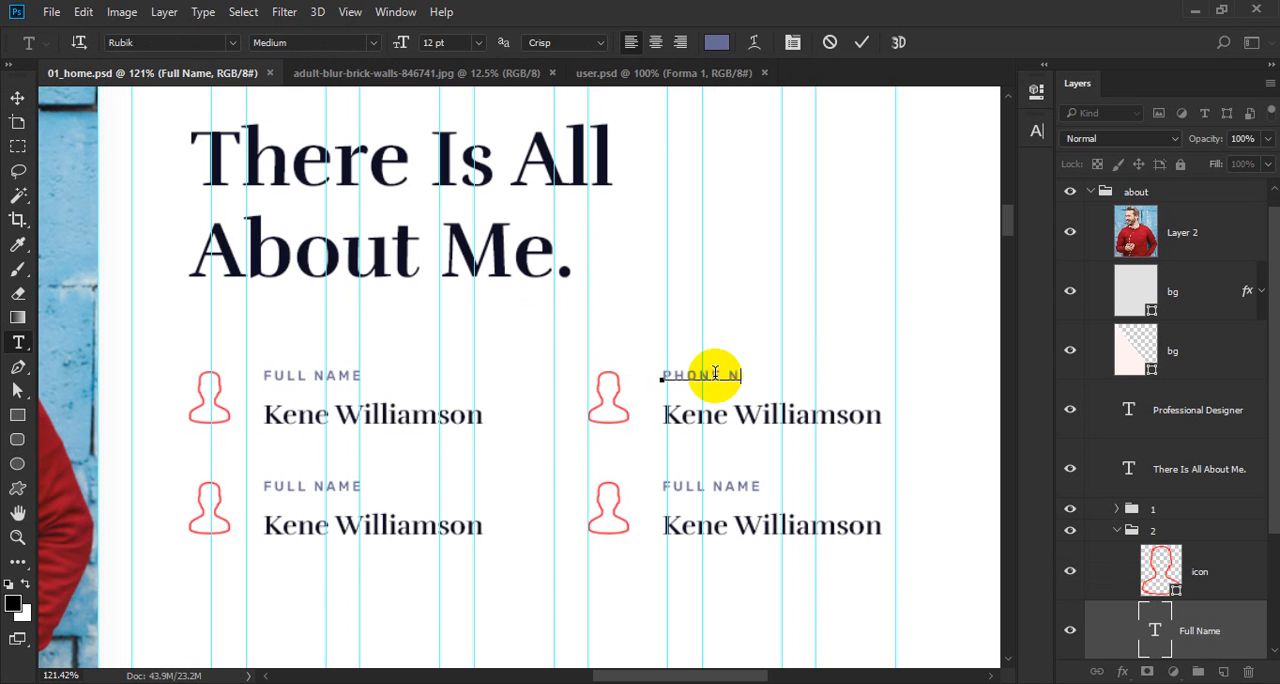
{"action": "type", "text": "PHONE NUMBER"}
{"action": "key", "text": "ctrl+Return"}
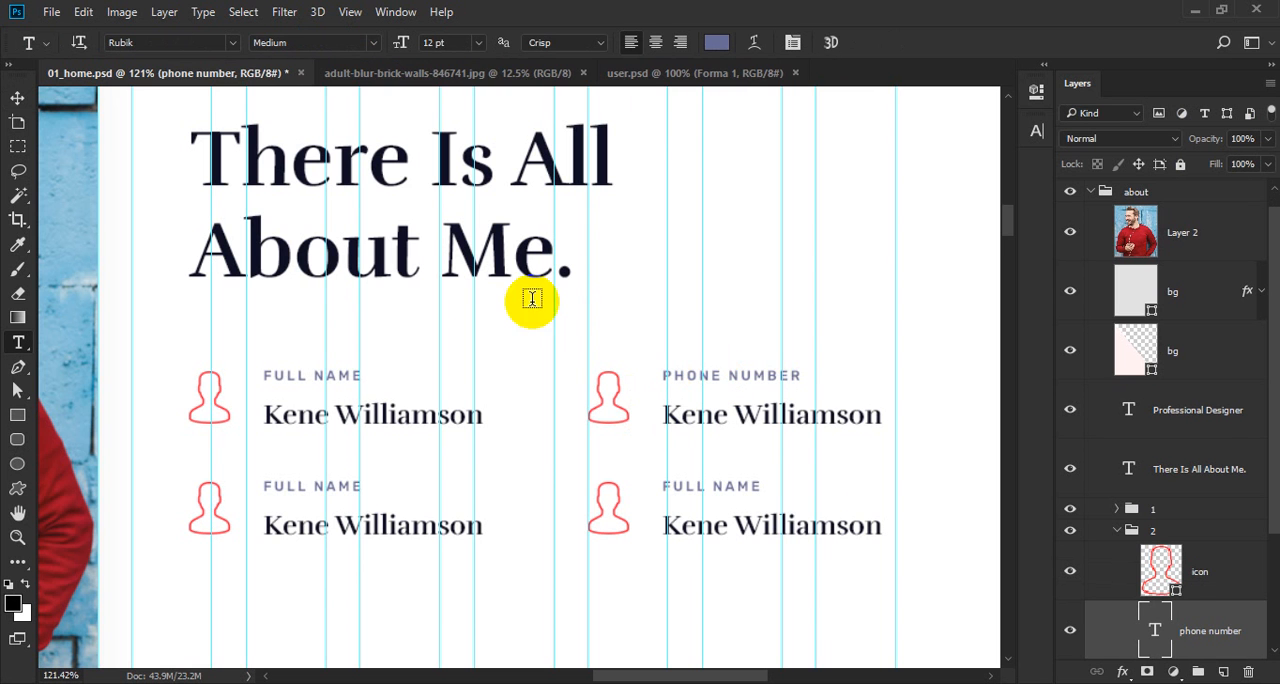
Change the two labels in the second row of contact details to "email address" and "skype id".
{"action": "triple_click", "coordinate": [330, 486]}
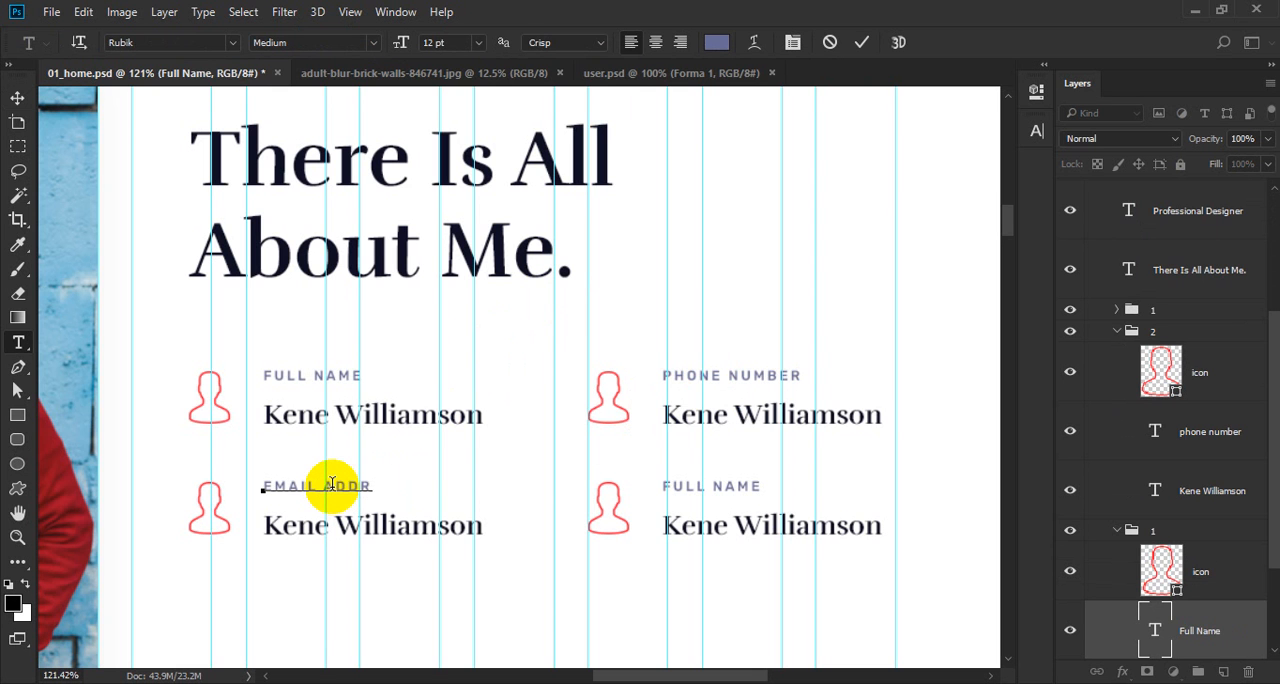
{"action": "type", "text": "email address"}
{"action": "key", "text": "ctrl+Return"}
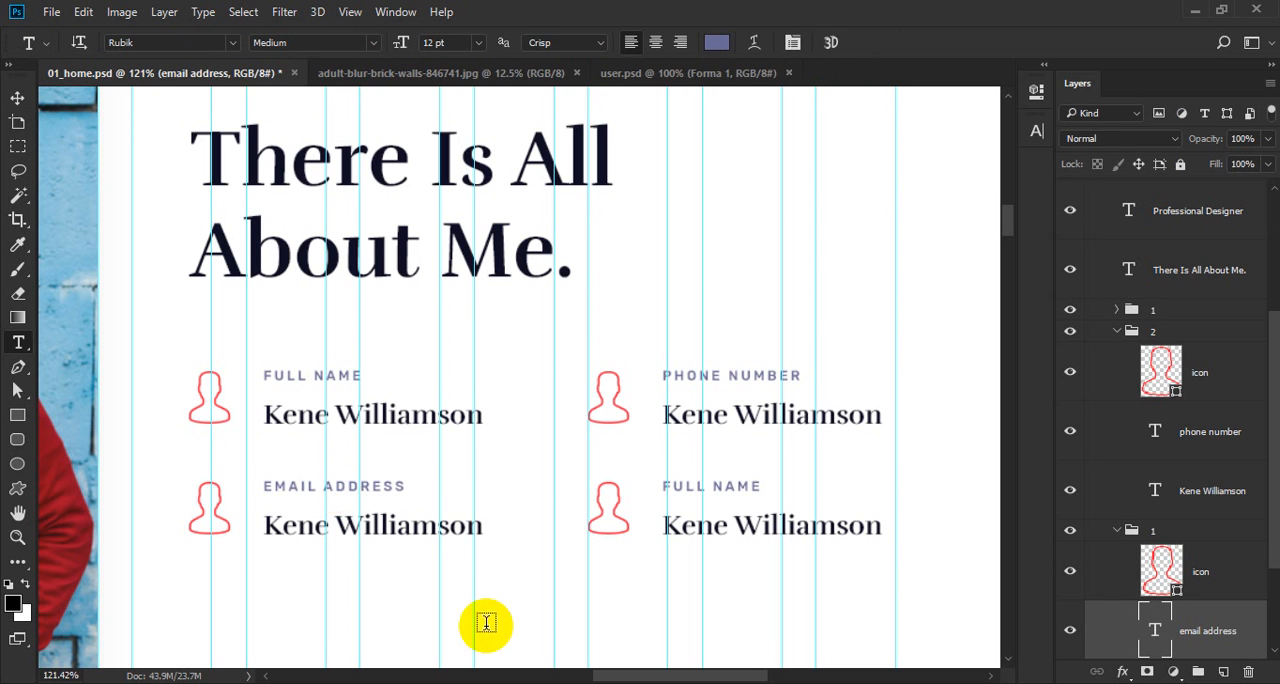
{"action": "triple_click", "coordinate": [692, 485]}
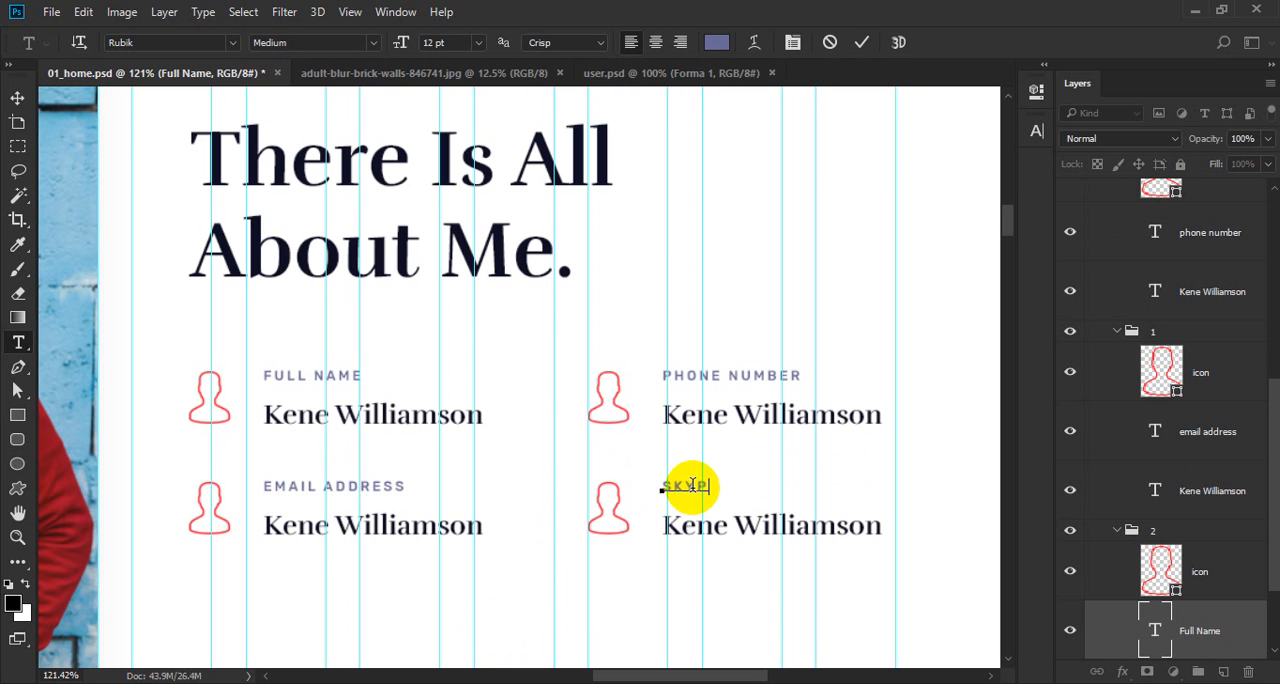
{"action": "type", "text": "skype id"}
{"action": "key", "text": "ctrl+Return"}
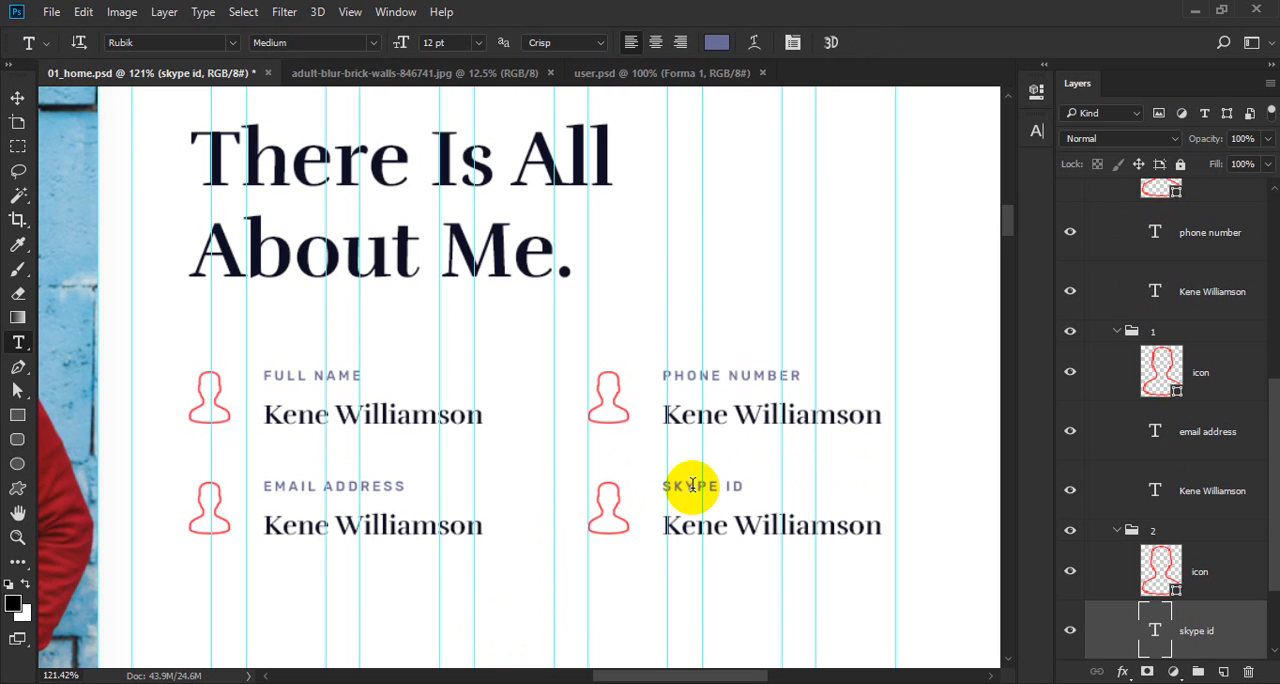
Replace the sample name under the Skype ID label with a Skype account name.
{"action": "triple_click", "coordinate": [730, 525]}
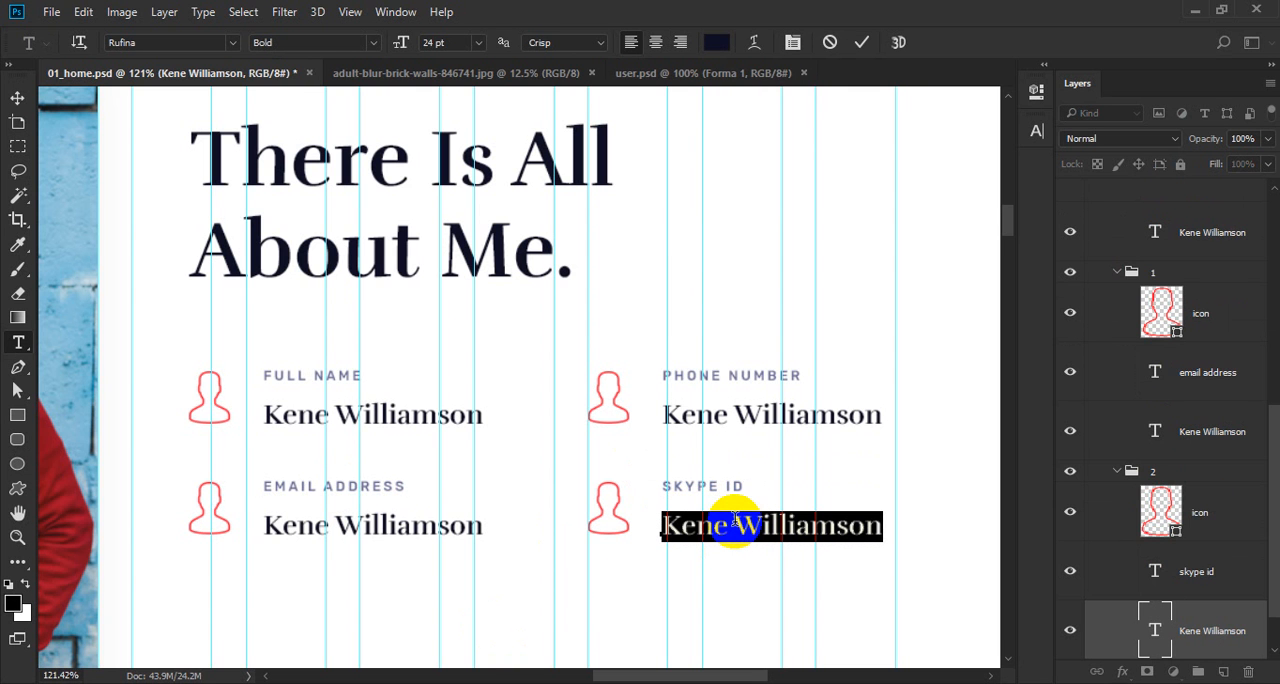
{"action": "type", "text": "Jiko.kene"}
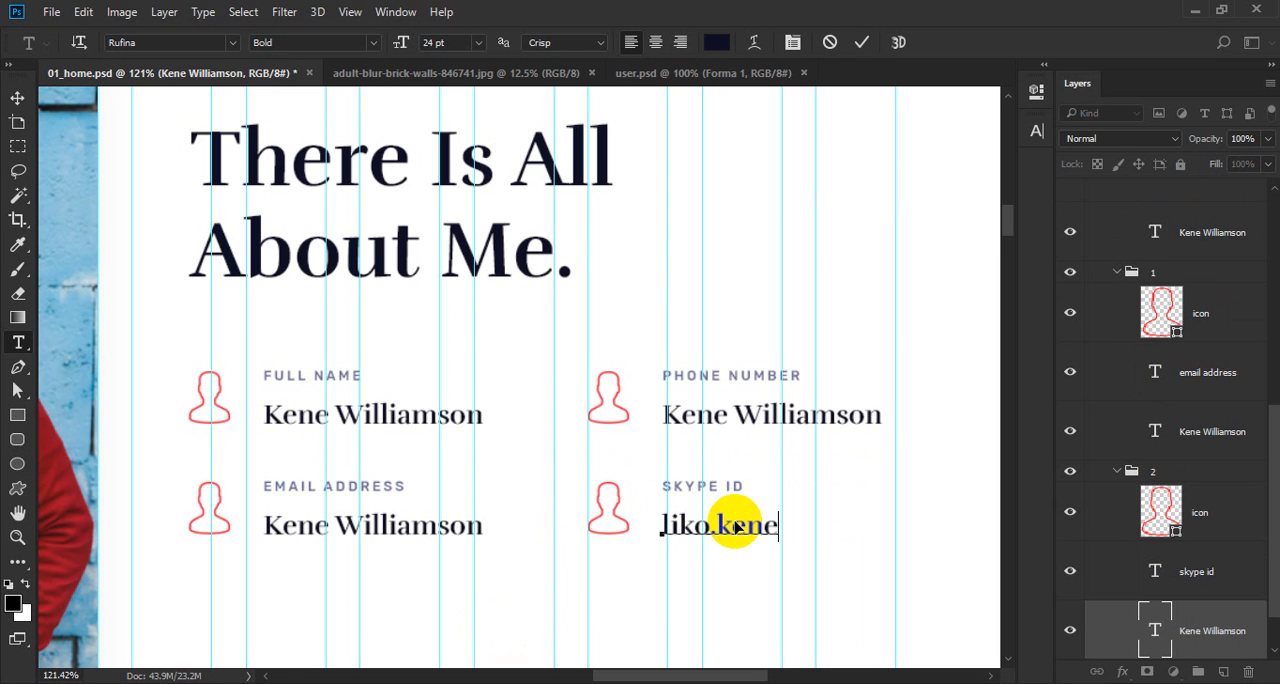
{"action": "key", "text": "ctrl+Return"}
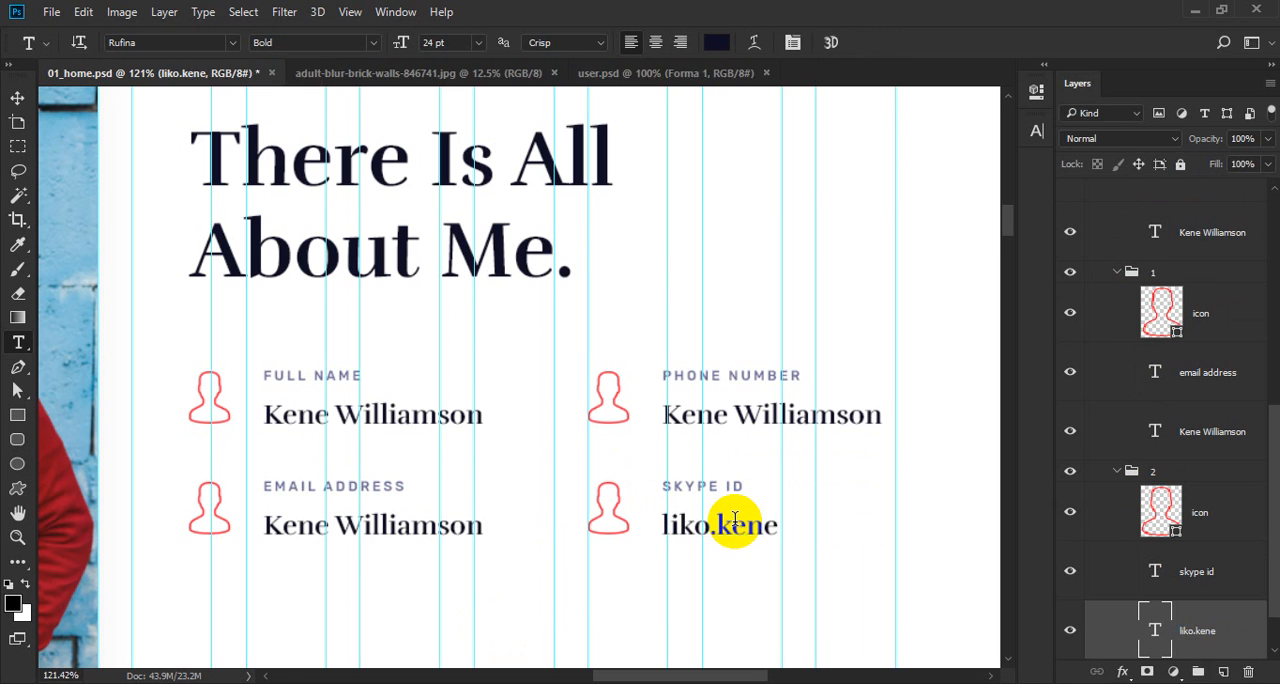
Replace the sample name under the Phone Number label with a phone number and save the document.
{"action": "left_click", "coordinate": [717, 416]}
{"action": "key", "text": "ctrl+a"}
{"action": "type", "text": "+"}
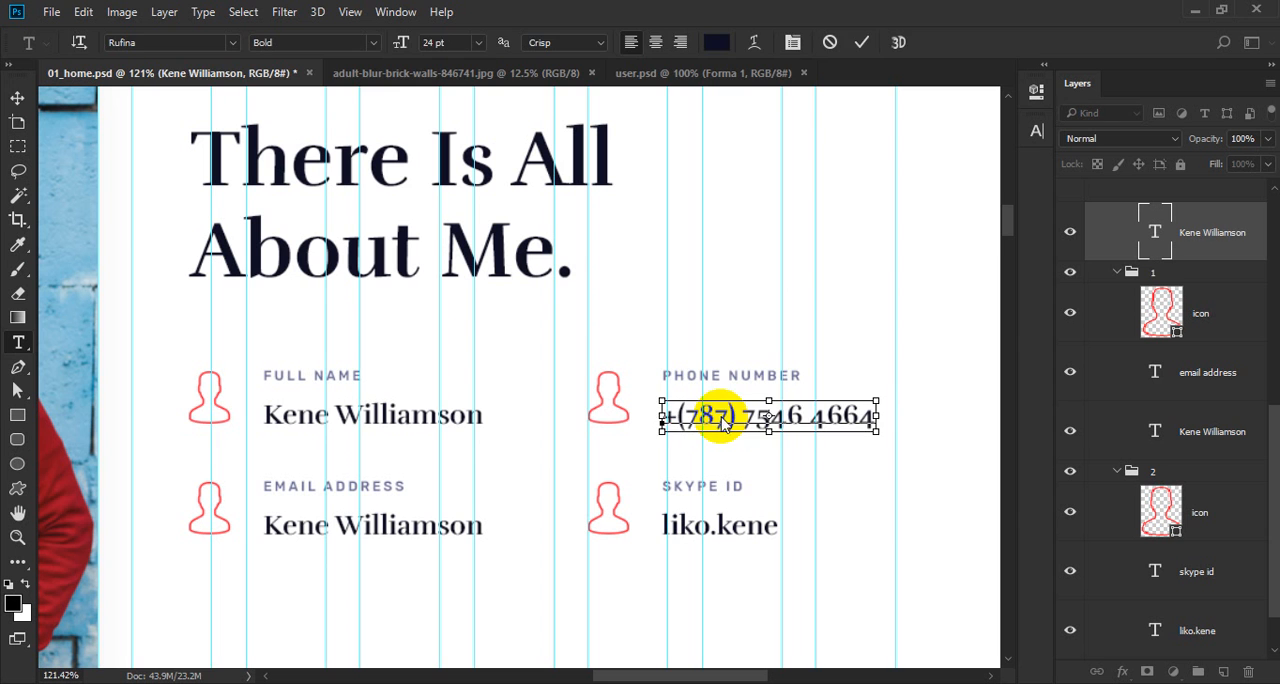
{"action": "key", "text": "ctrl+Return"}
{"action": "key", "text": "ctrl+s"}
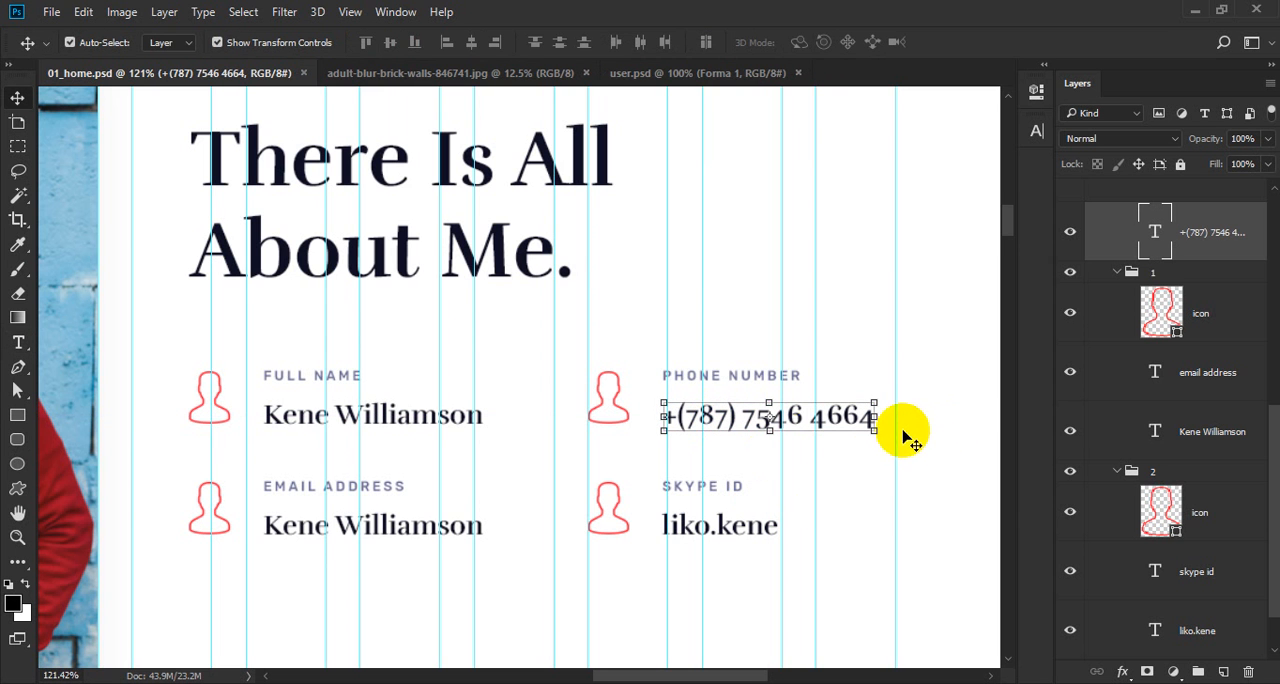
Replace the sample name under the Email Address label with an e-mail address.
{"action": "key", "text": "t"}
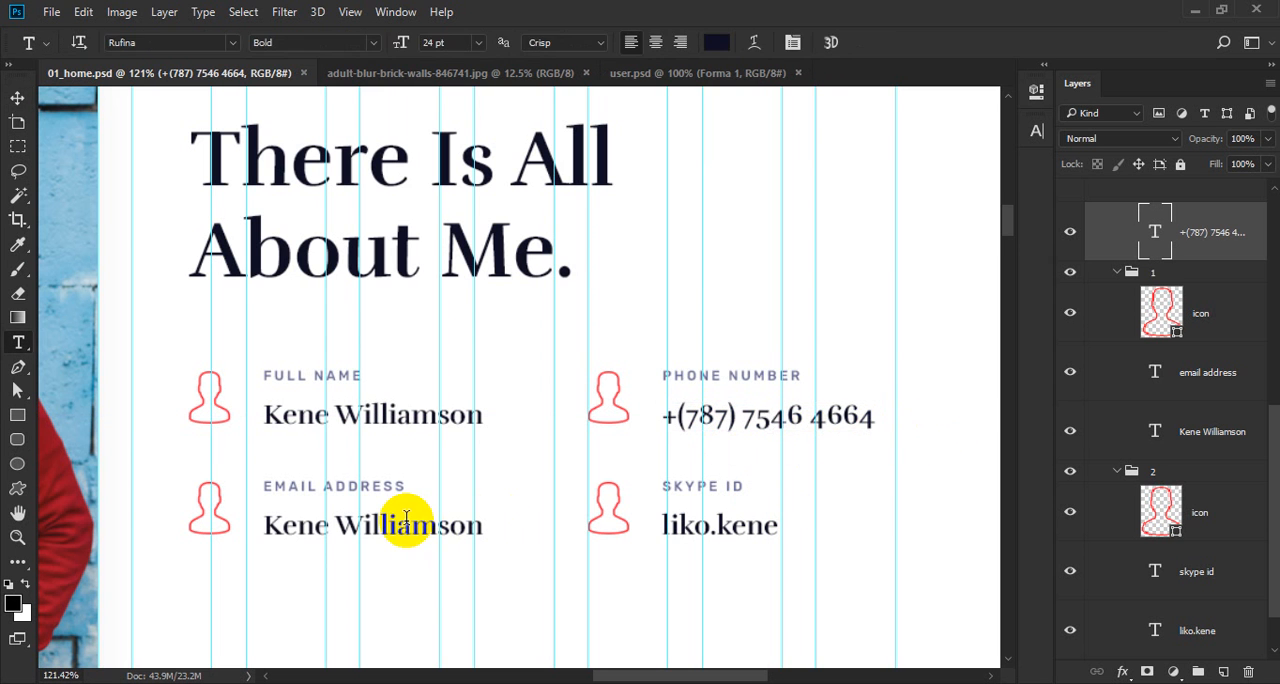
{"action": "left_click", "coordinate": [406, 518]}
{"action": "key", "text": "ctrl+a"}
{"action": "type", "text": "in"}
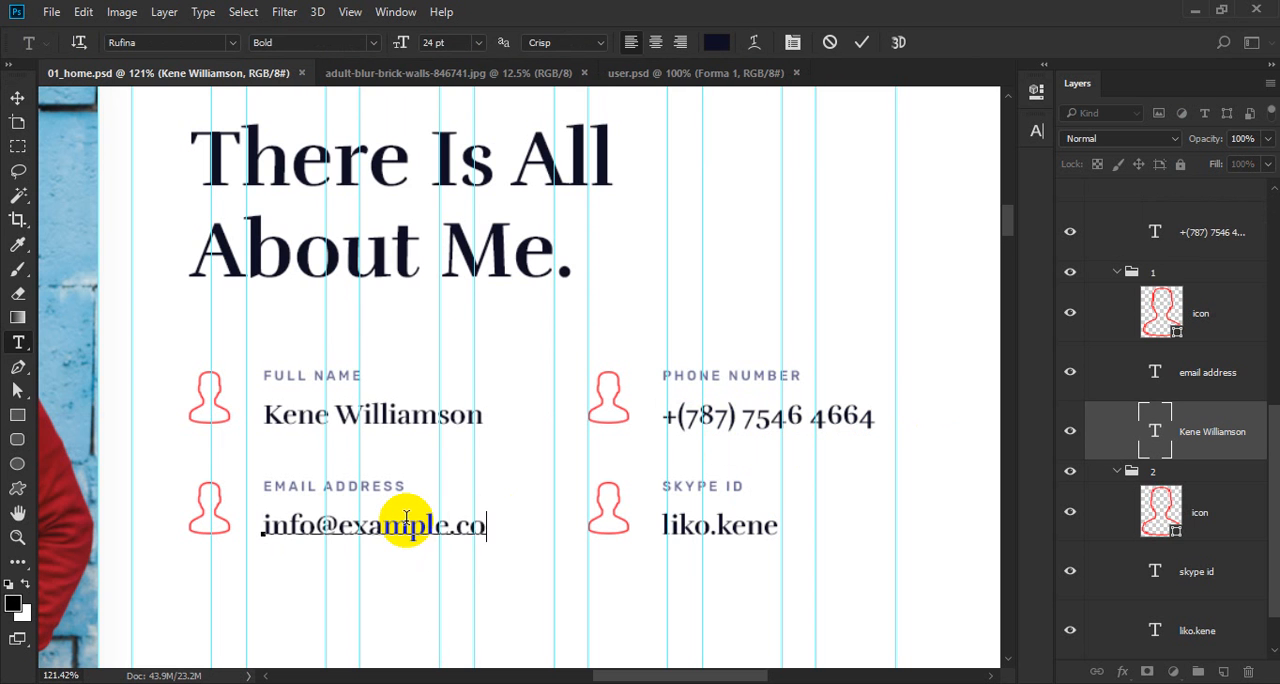
{"action": "key", "text": "ctrl+Return"}
{"action": "key", "text": "v"}
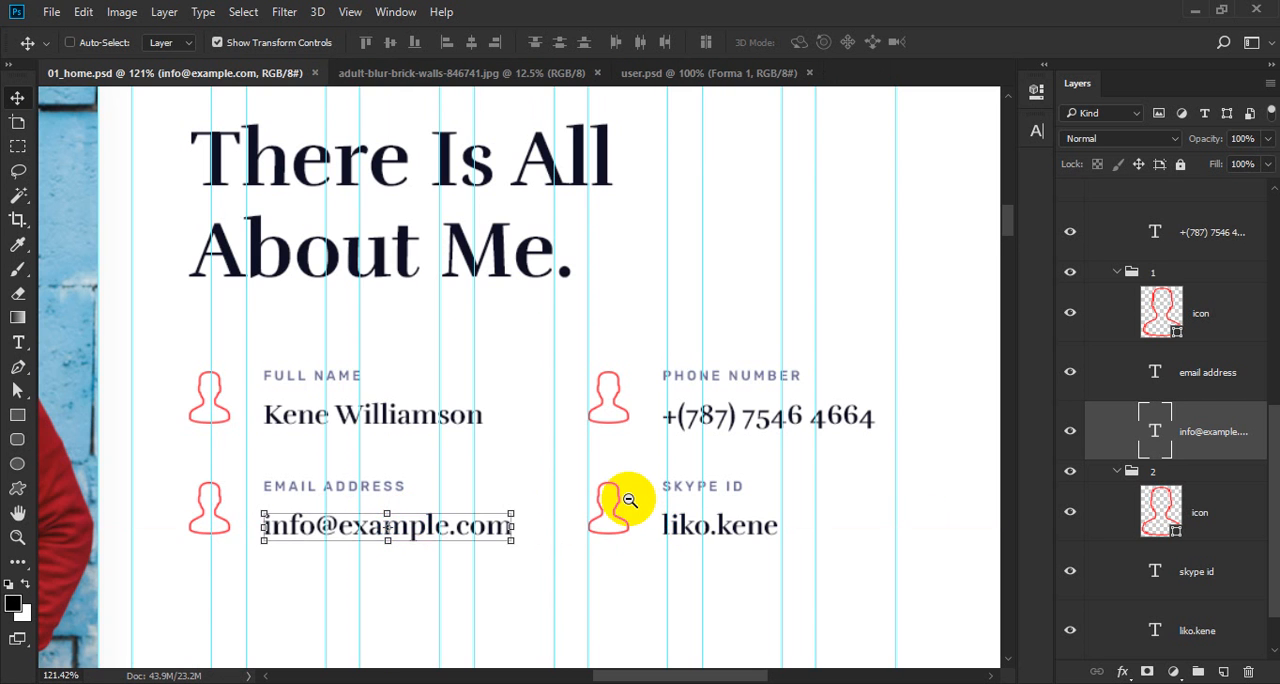
Select the user icon beside the phone number, search Flaticon in Firefox for "phone", and open the outlined Call icon's free PSD in Photoshop.
{"action": "scroll", "coordinate": [637, 502], "scroll_direction": "down", "scroll_amount": 1}
{"action": "scroll", "coordinate": [657, 414], "scroll_direction": "up", "scroll_amount": 2}
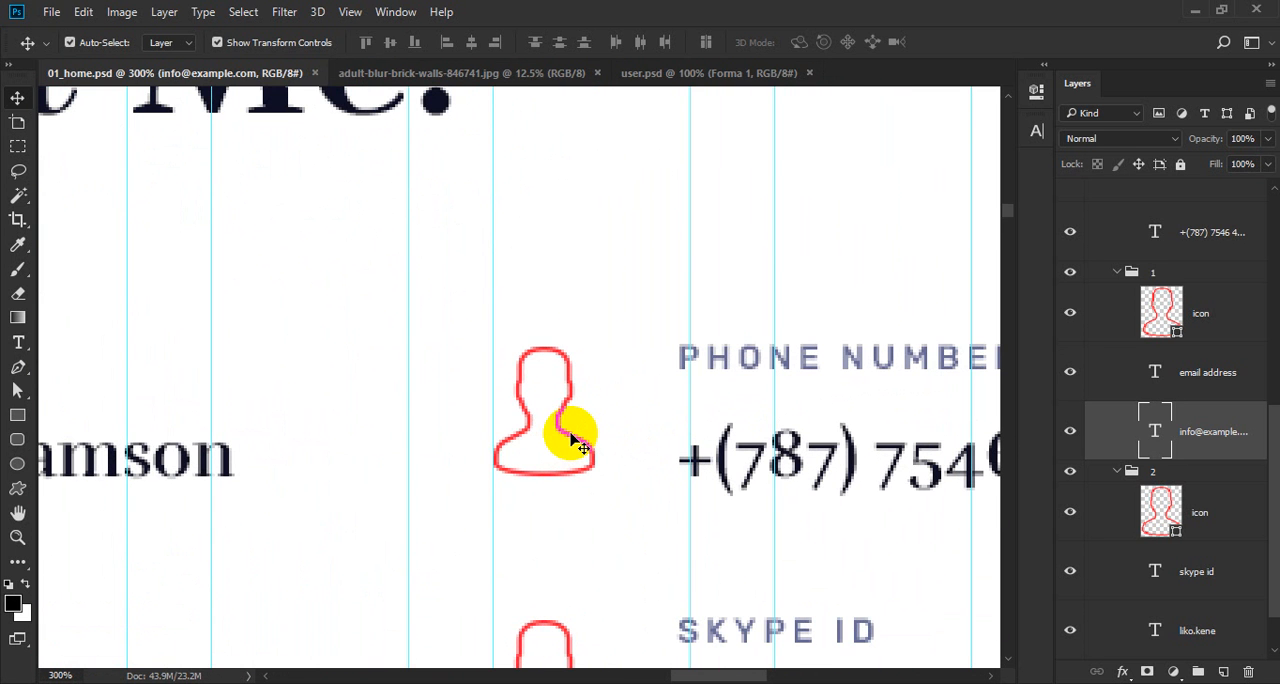
{"action": "left_click", "coordinate": [578, 442]}
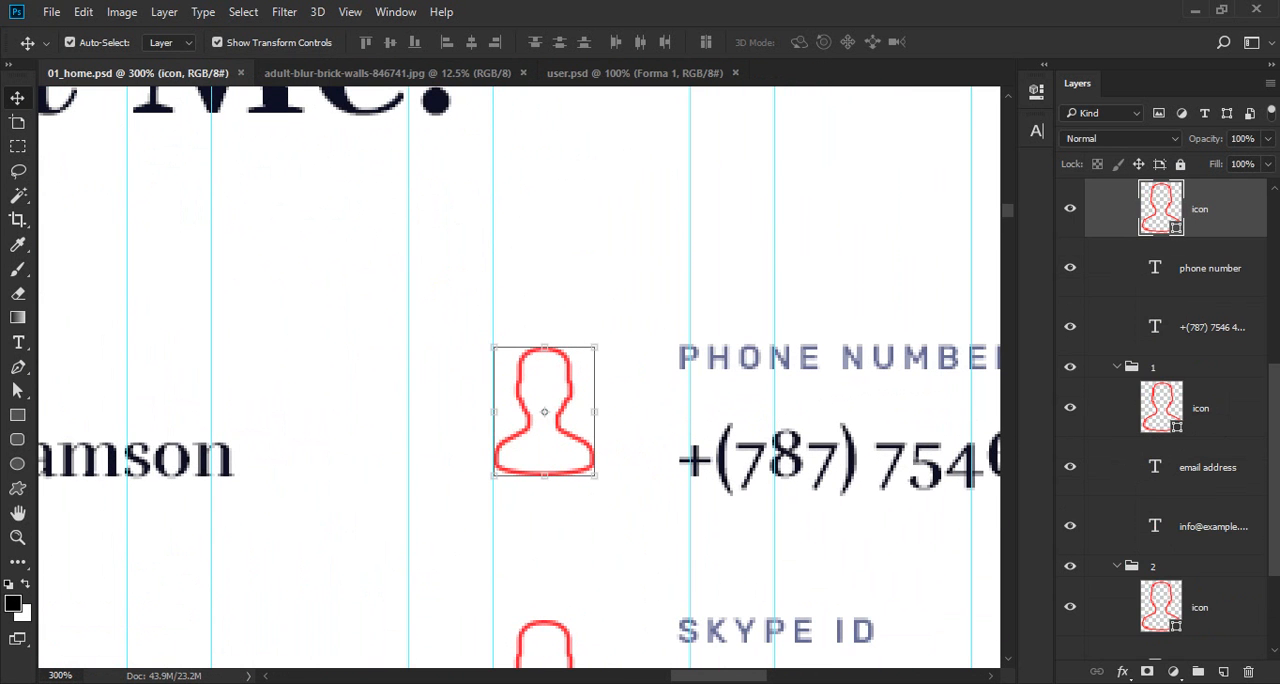
{"action": "key", "text": "alt+Tab"}
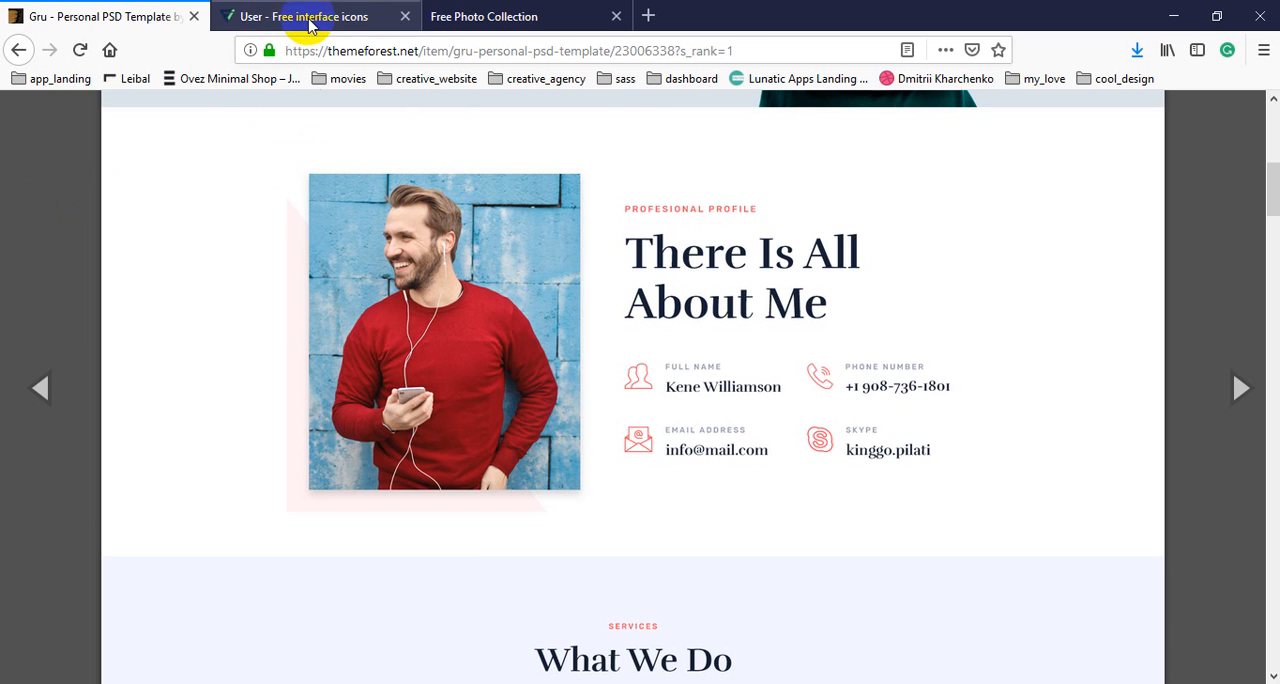
{"action": "left_click", "coordinate": [310, 17]}
{"action": "left_click", "coordinate": [395, 110]}
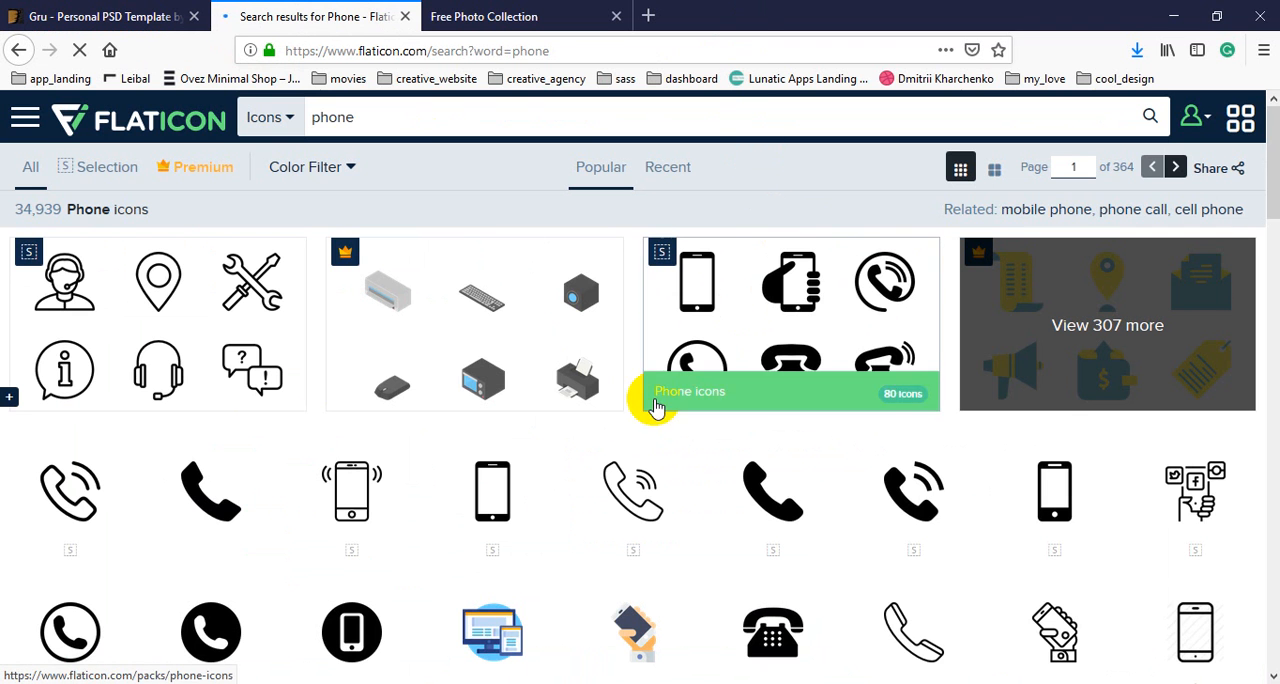
{"action": "left_click", "coordinate": [629, 507]}
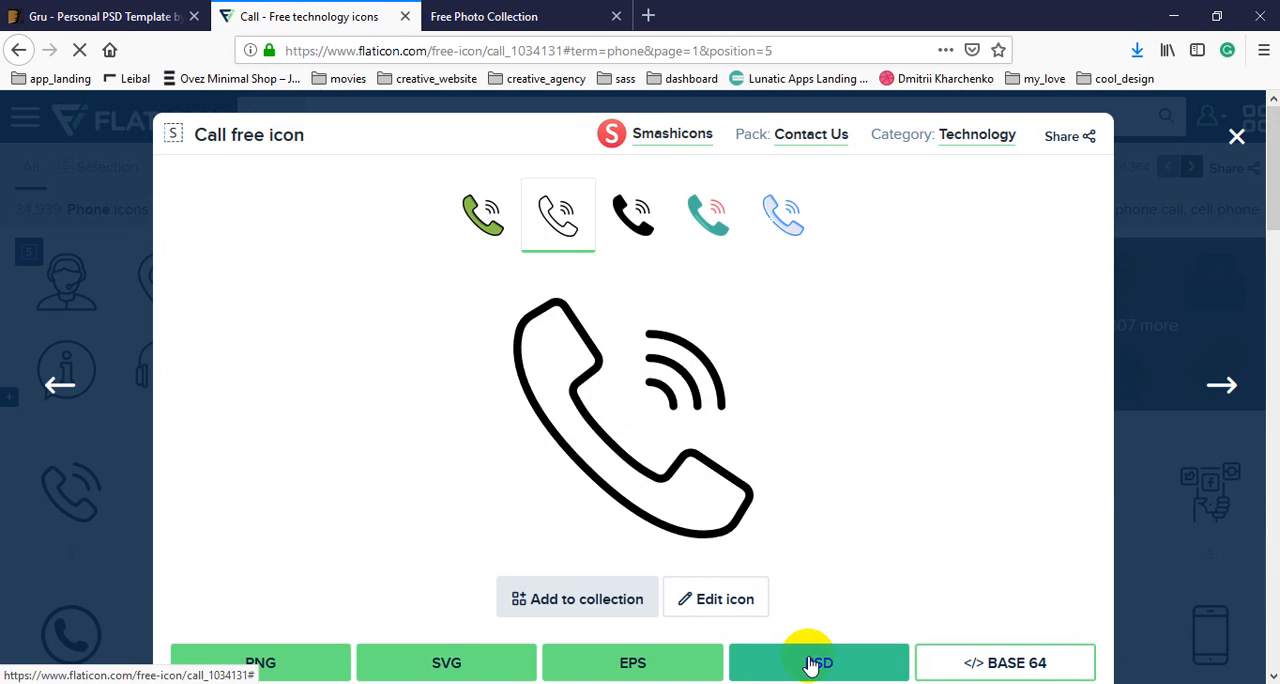
{"action": "left_click", "coordinate": [811, 664]}
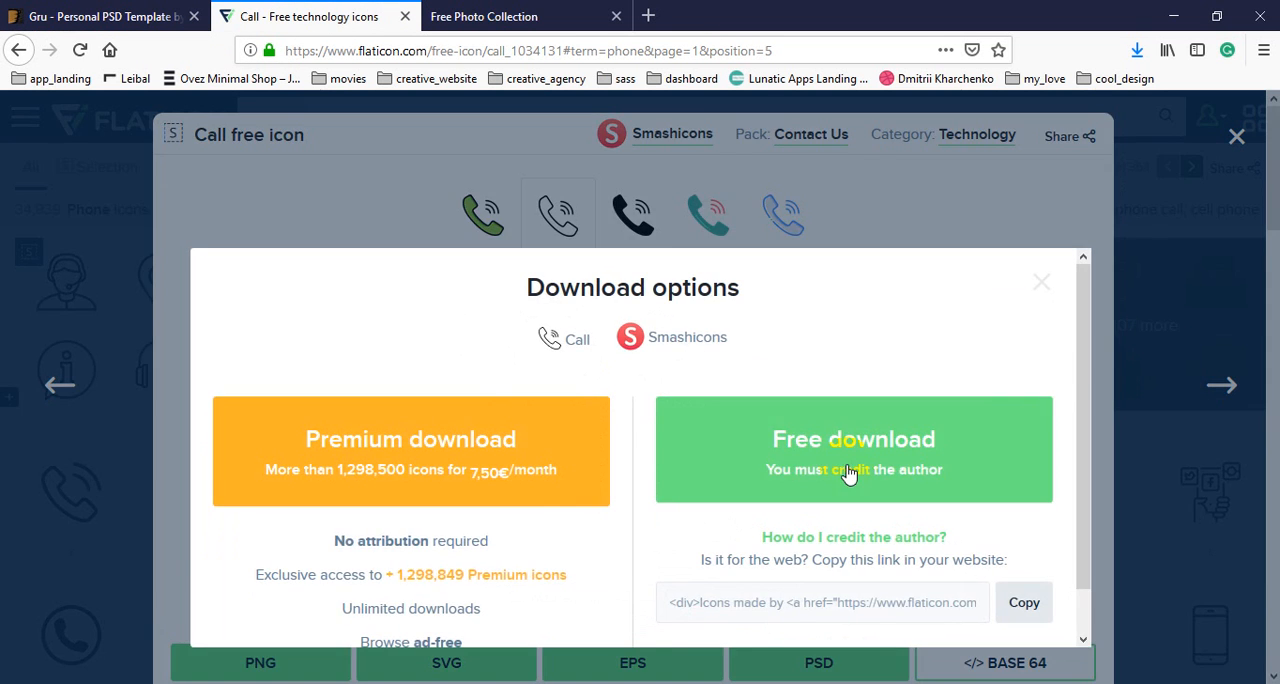
{"action": "left_click", "coordinate": [848, 474]}
{"action": "left_click", "coordinate": [474, 346]}
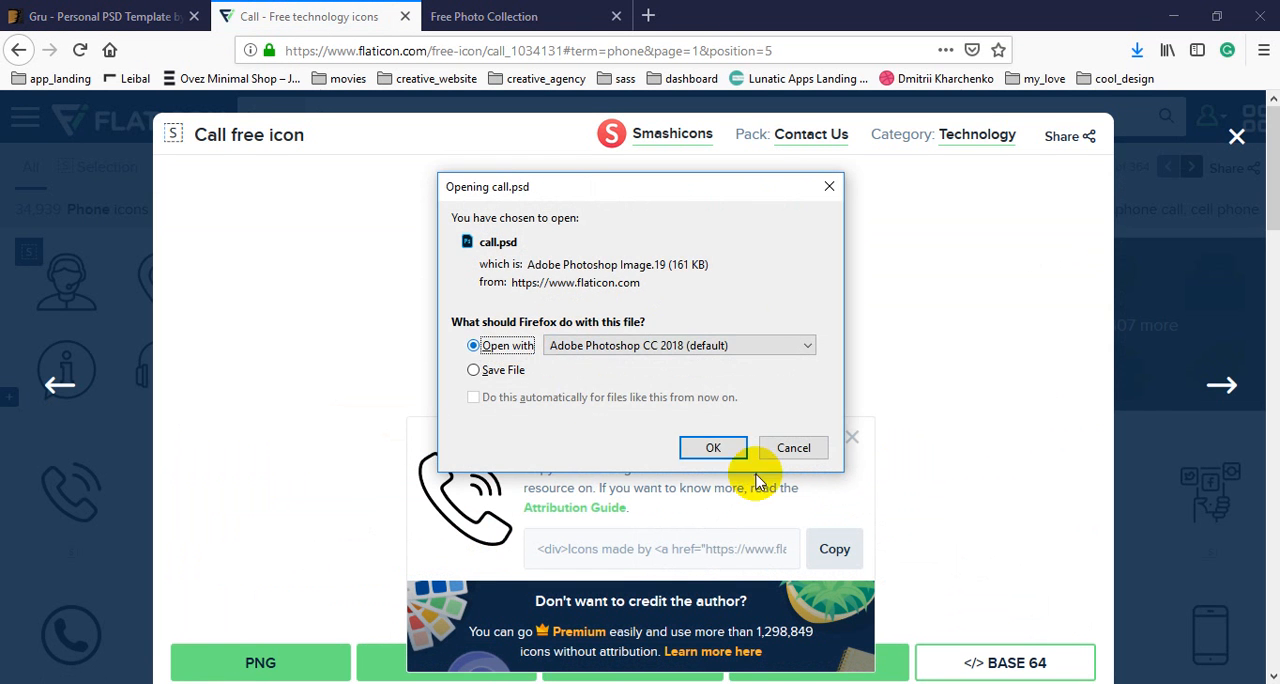
{"action": "left_click", "coordinate": [713, 449]}
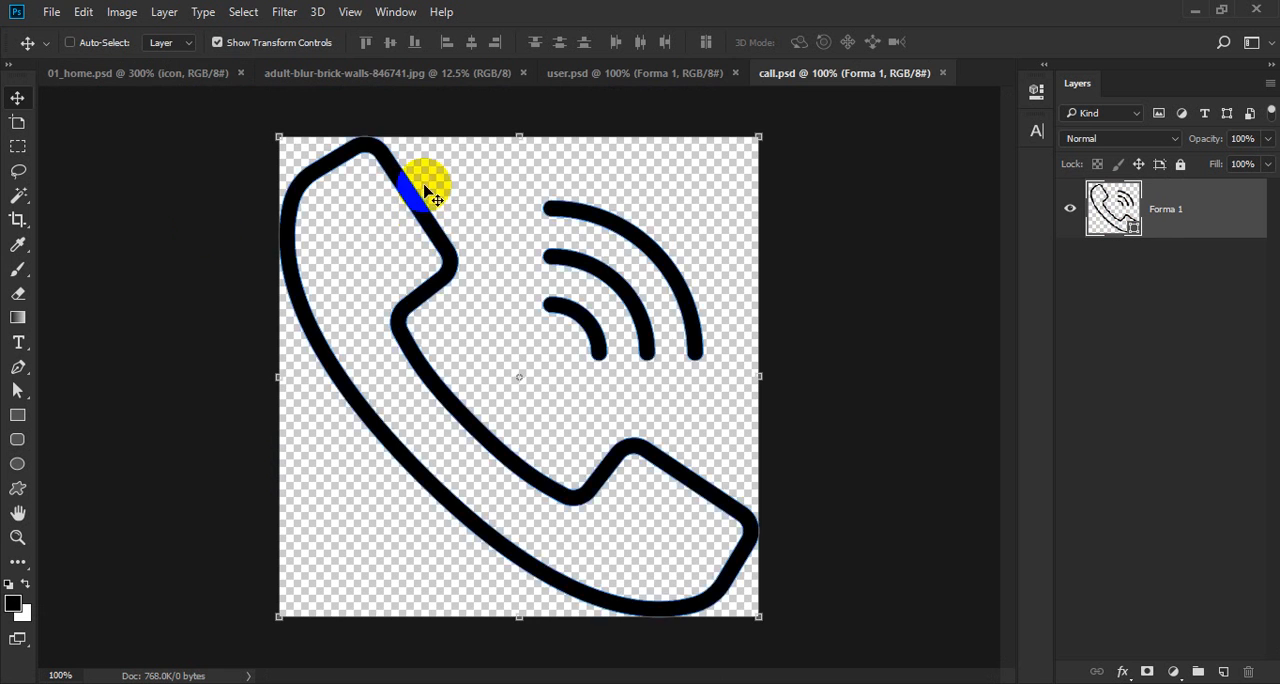
Copy the phone shape from call.psd into group 2 of 01_home.psd and align its right and bottom edges to the user icon.
{"action": "left_click_drag", "start_coordinate": [426, 190], "coordinate": [532, 372]}
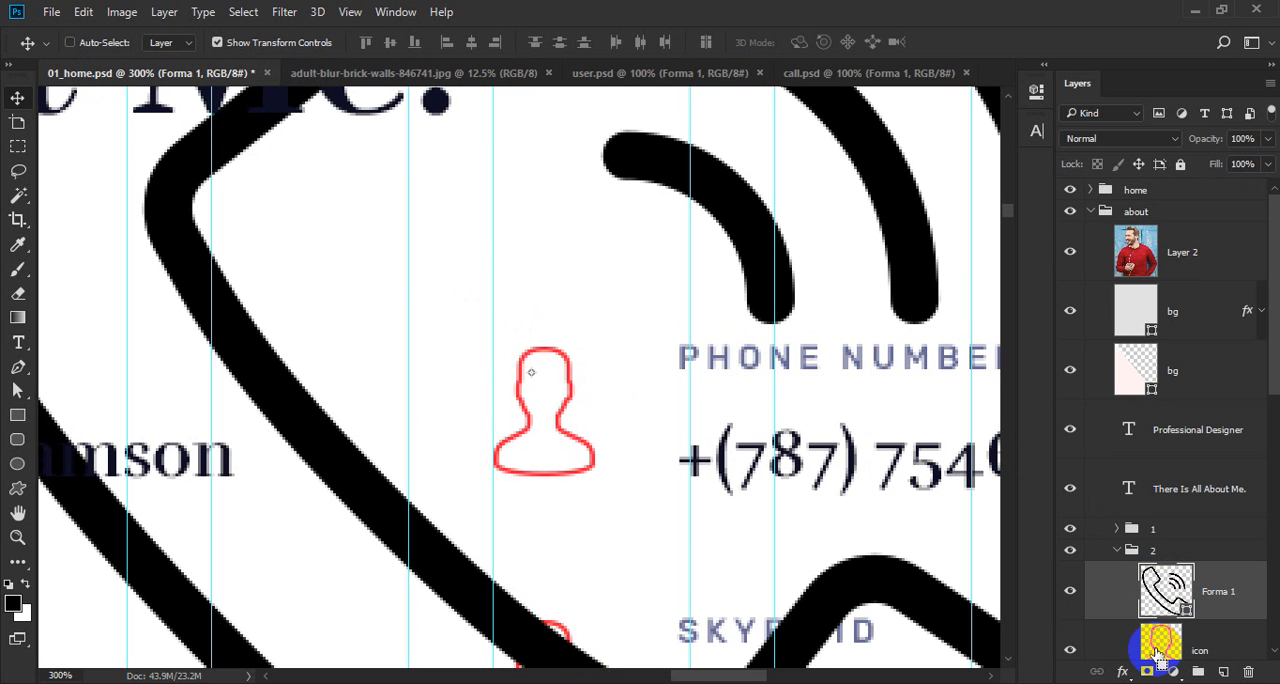
{"action": "left_click", "coordinate": [1160, 645], "text": "ctrl"}
{"action": "left_click", "coordinate": [497, 42]}
{"action": "left_click", "coordinate": [417, 42]}
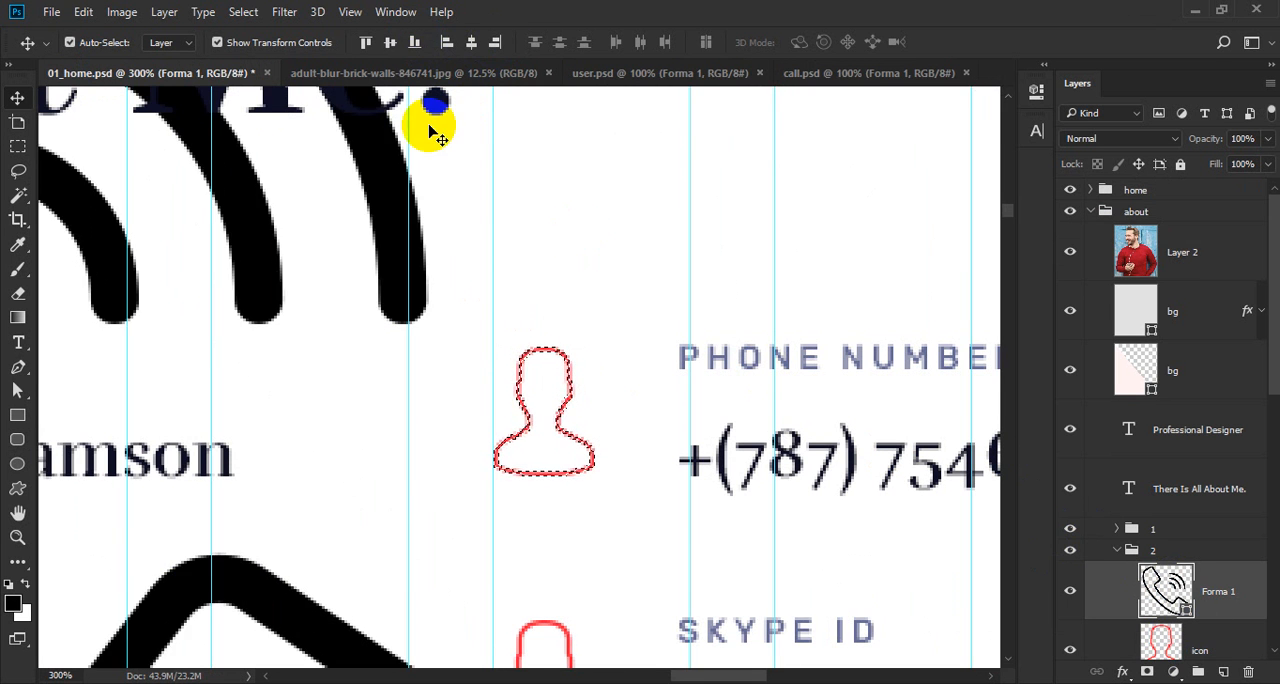
{"action": "key", "text": "ctrl+d"}
Scale the phone shape down to the width of the user icon beside the phone number.
{"action": "left_click_drag", "start_coordinate": [594, 297], "coordinate": [375, 435]}
{"action": "left_click_drag", "start_coordinate": [528, 182], "coordinate": [618, 303]}
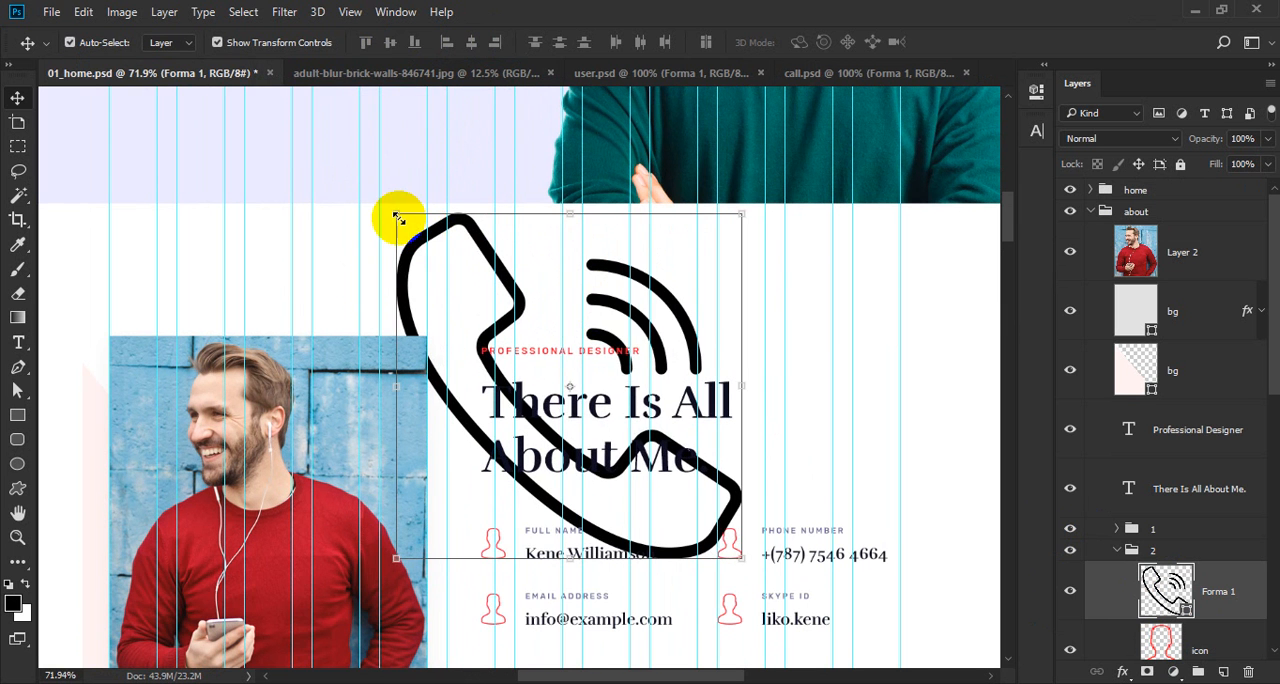
{"action": "left_click_drag", "start_coordinate": [397, 216], "coordinate": [872, 592]}
{"action": "left_click_drag", "start_coordinate": [595, 527], "coordinate": [633, 562]}
{"action": "key", "text": "Return"}
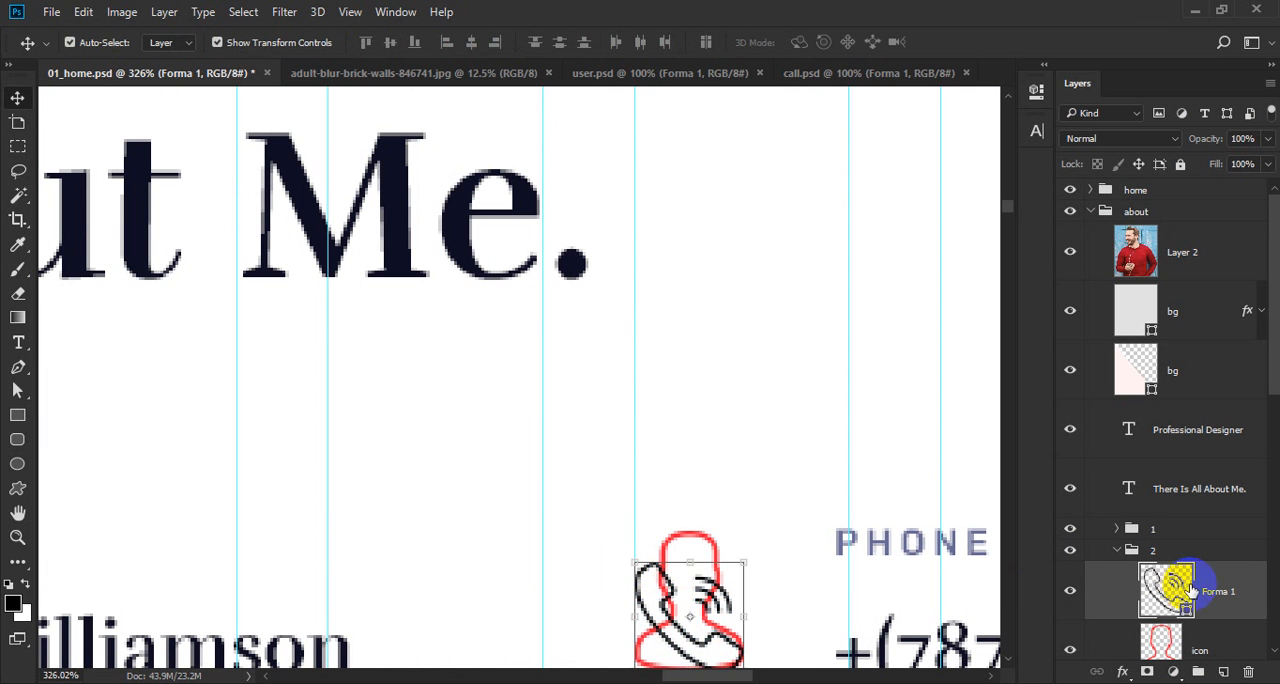
Align the phone shape's top edge with the top of the user icon and clear the selection.
{"action": "left_click", "coordinate": [1165, 640], "text": "ctrl"}
{"action": "left_click", "coordinate": [365, 41]}
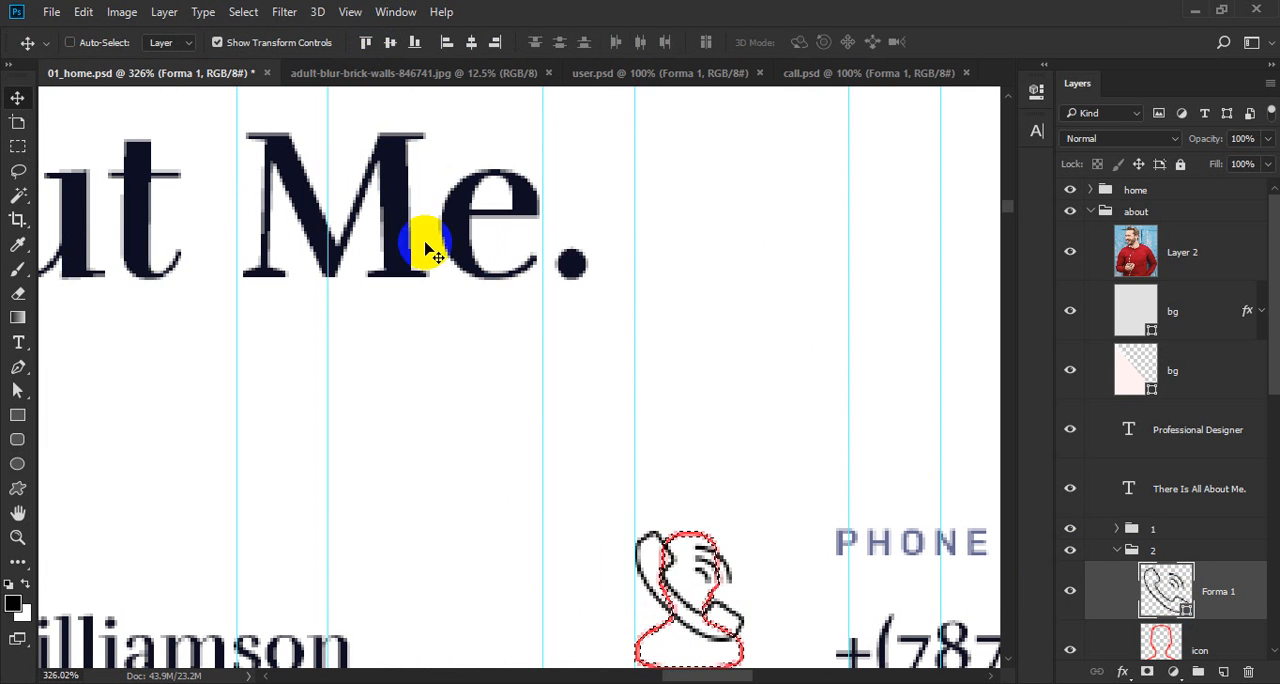
{"action": "key", "text": "ctrl+d"}
{"action": "left_click_drag", "start_coordinate": [648, 544], "coordinate": [540, 530]}
{"action": "left_click_drag", "start_coordinate": [725, 595], "coordinate": [581, 435]}
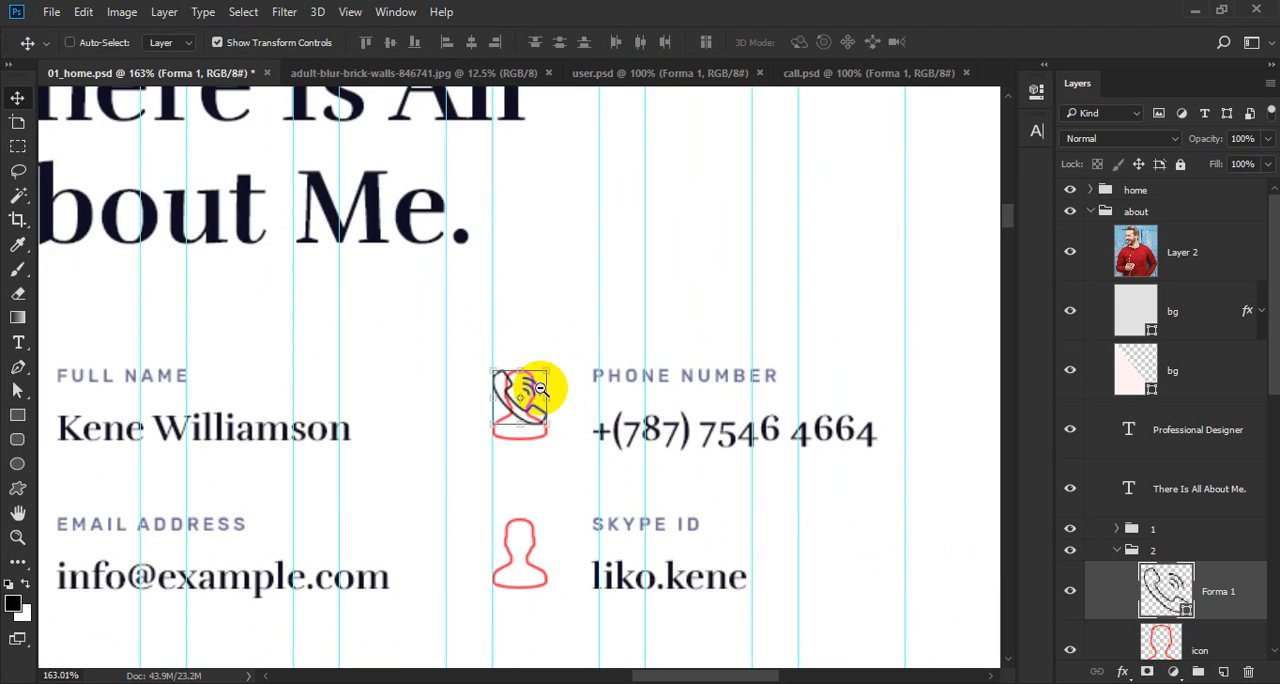
Rename the phone shape's layer as "icon" and select the old user icon layer beneath it in group 2.
{"action": "left_click_drag", "start_coordinate": [541, 389], "coordinate": [731, 531]}
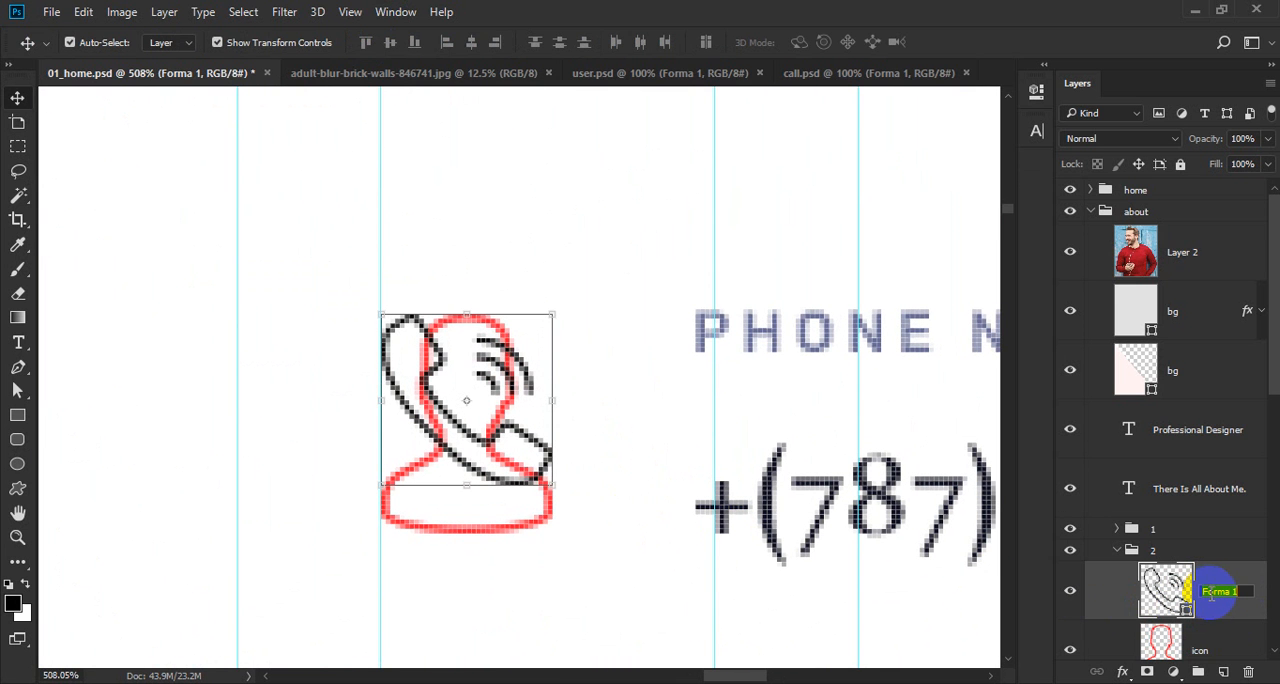
{"action": "key", "text": "Return"}
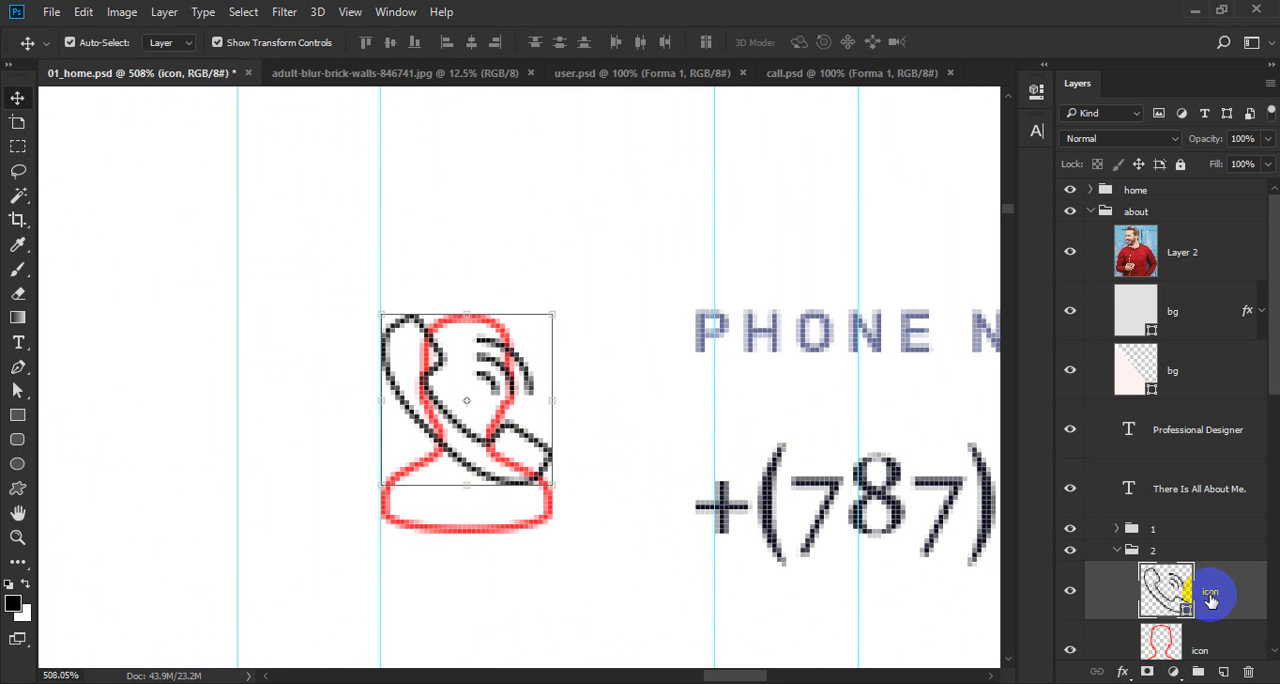
{"action": "left_click", "coordinate": [1208, 652]}
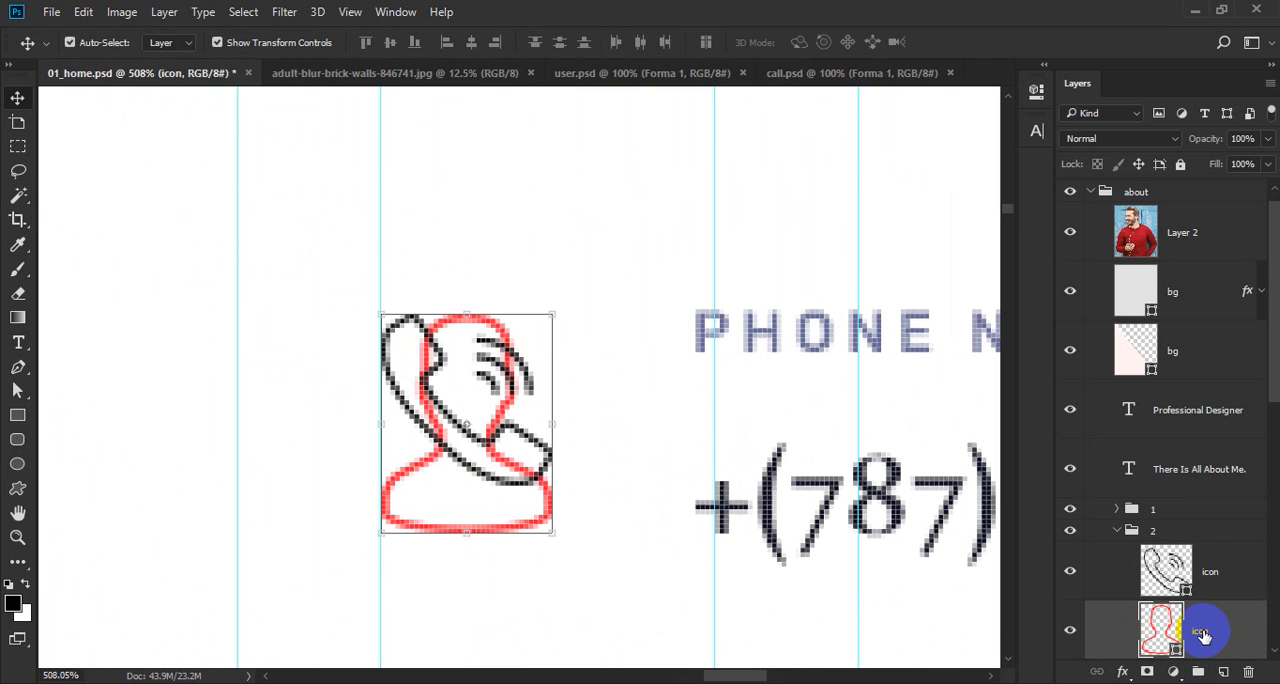
Delete the old user icon beside the phone number and recolour the phone icon with the red ff1833 sampled from the remaining user icon.
{"action": "key", "text": "Delete"}
{"action": "double_click", "coordinate": [1163, 571]}
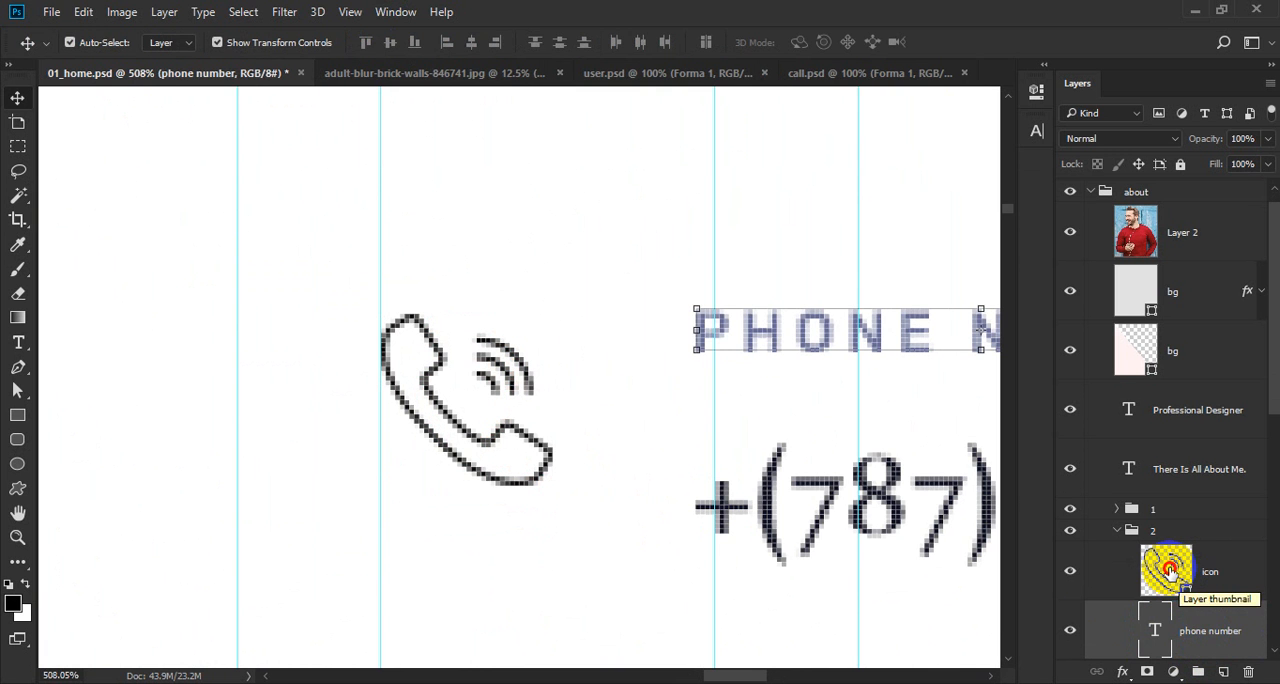
{"action": "left_click", "coordinate": [282, 476], "text": "alt"}
{"action": "left_click", "coordinate": [281, 475], "text": "alt"}
{"action": "left_click", "coordinate": [281, 475], "text": "alt"}
{"action": "left_click", "coordinate": [281, 475], "text": "alt"}
{"action": "left_click", "coordinate": [281, 475], "text": "alt"}
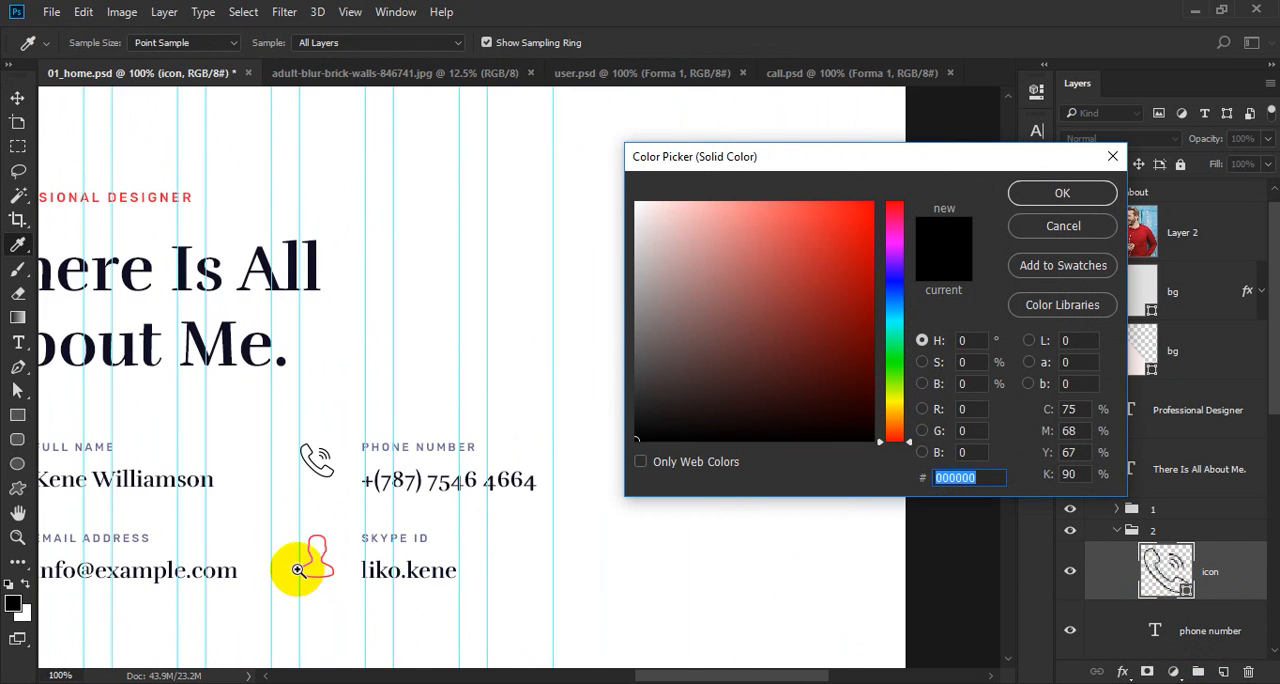
{"action": "left_click_drag", "start_coordinate": [320, 557], "coordinate": [519, 524]}
{"action": "left_click", "coordinate": [416, 391]}
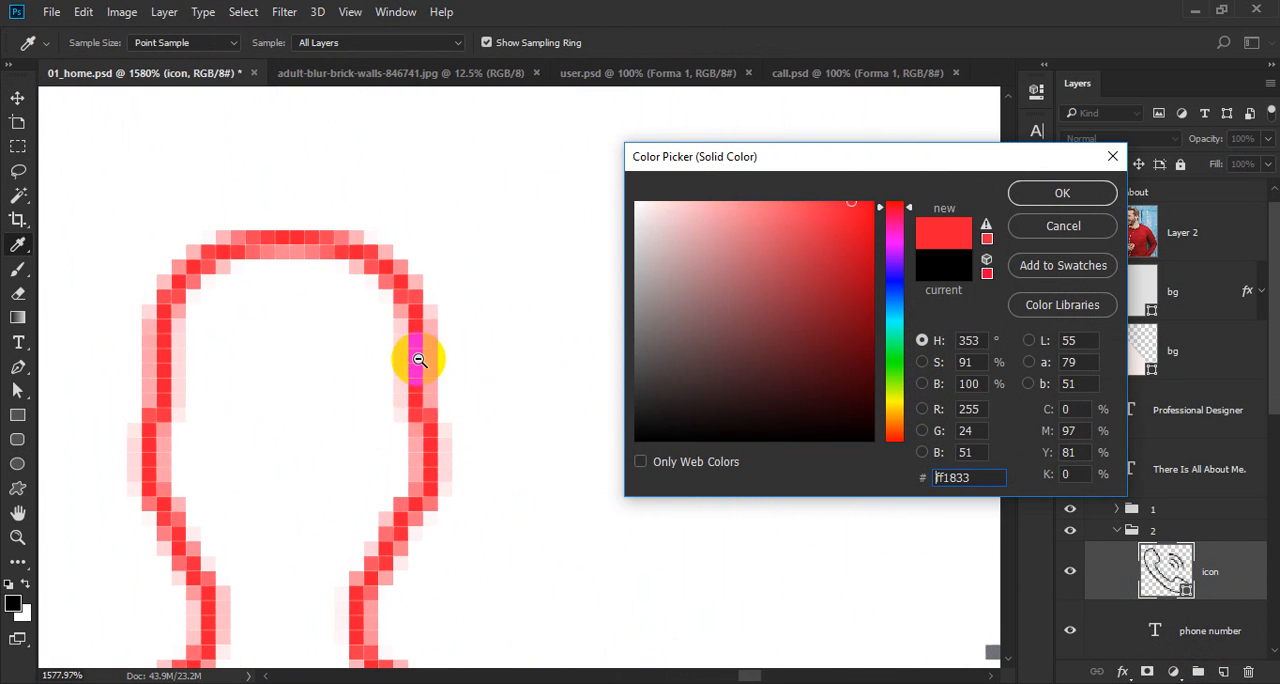
{"action": "left_click_drag", "start_coordinate": [417, 358], "coordinate": [243, 491]}
{"action": "left_click", "coordinate": [419, 246], "text": "ctrl"}
{"action": "key", "text": "Return"}
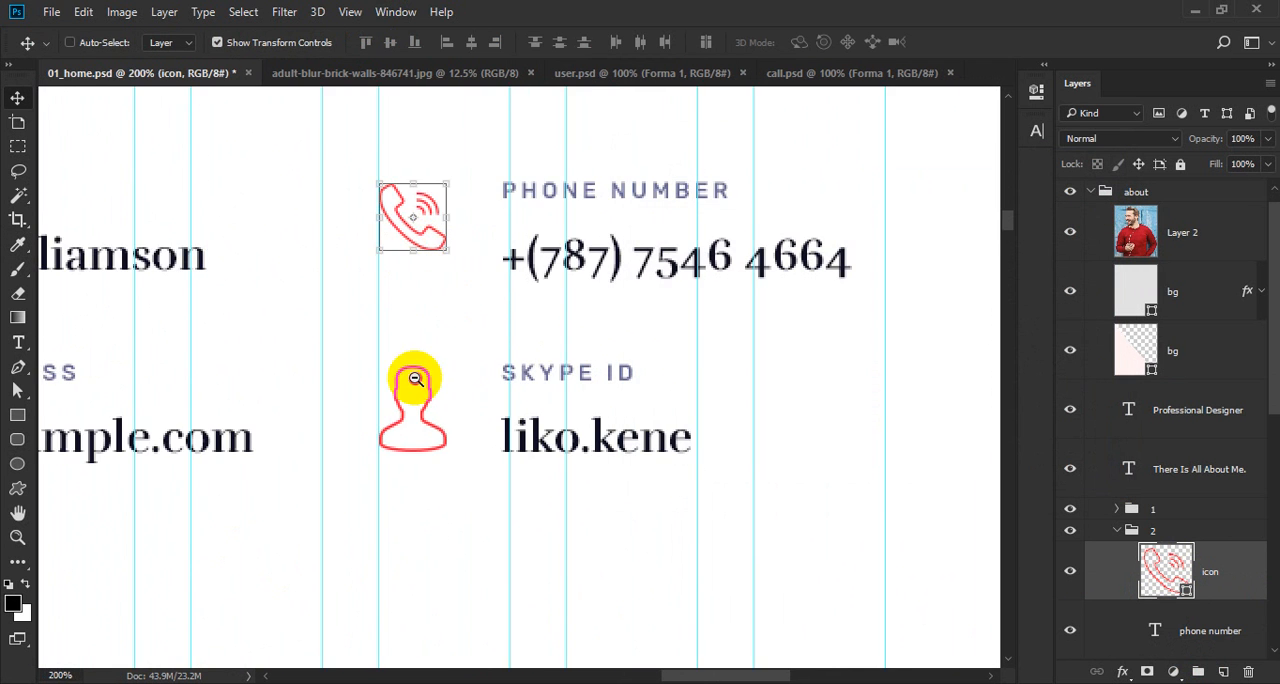
Select the user icon beside the email address.
{"action": "left_click_drag", "start_coordinate": [415, 379], "coordinate": [351, 400]}
{"action": "left_click_drag", "start_coordinate": [408, 429], "coordinate": [569, 439]}
{"action": "left_click_drag", "start_coordinate": [199, 419], "coordinate": [284, 477]}
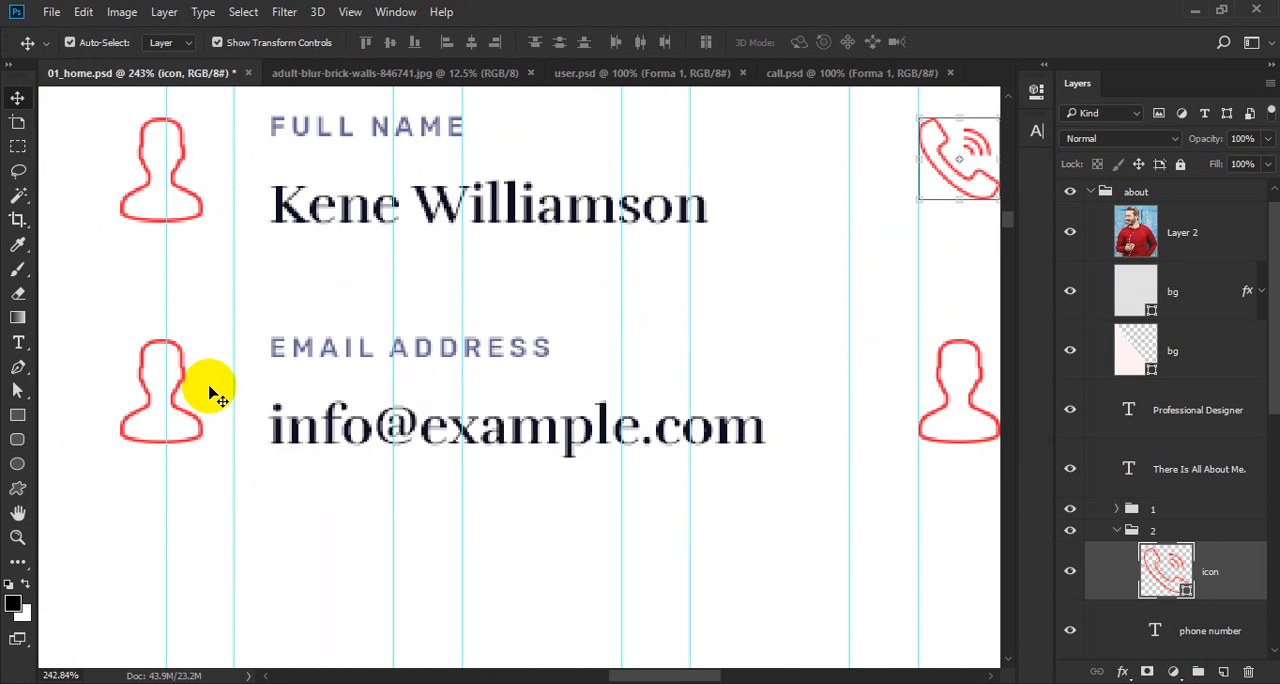
{"action": "left_click", "coordinate": [191, 429], "text": "ctrl"}
Switch to Firefox, search Flaticon for "envelope" and dismiss the advertisement.
{"action": "key", "text": "alt+Tab"}
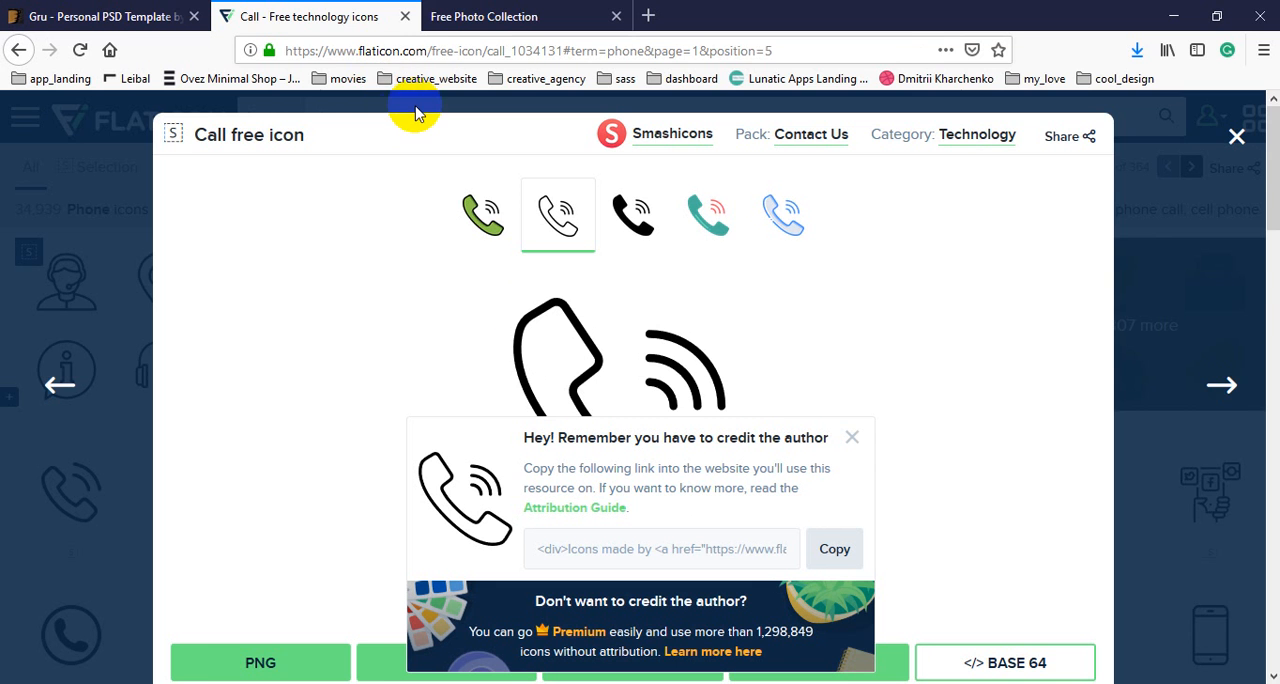
{"action": "left_click", "coordinate": [414, 106]}
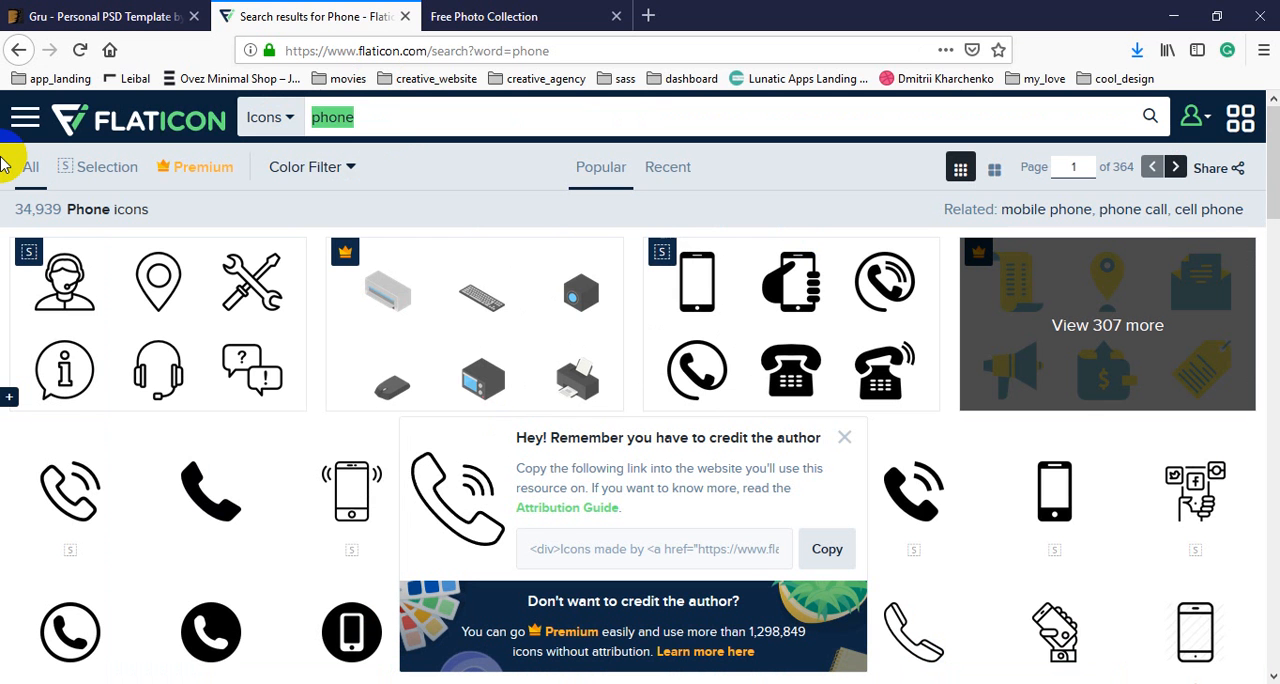
{"action": "type", "text": "env"}
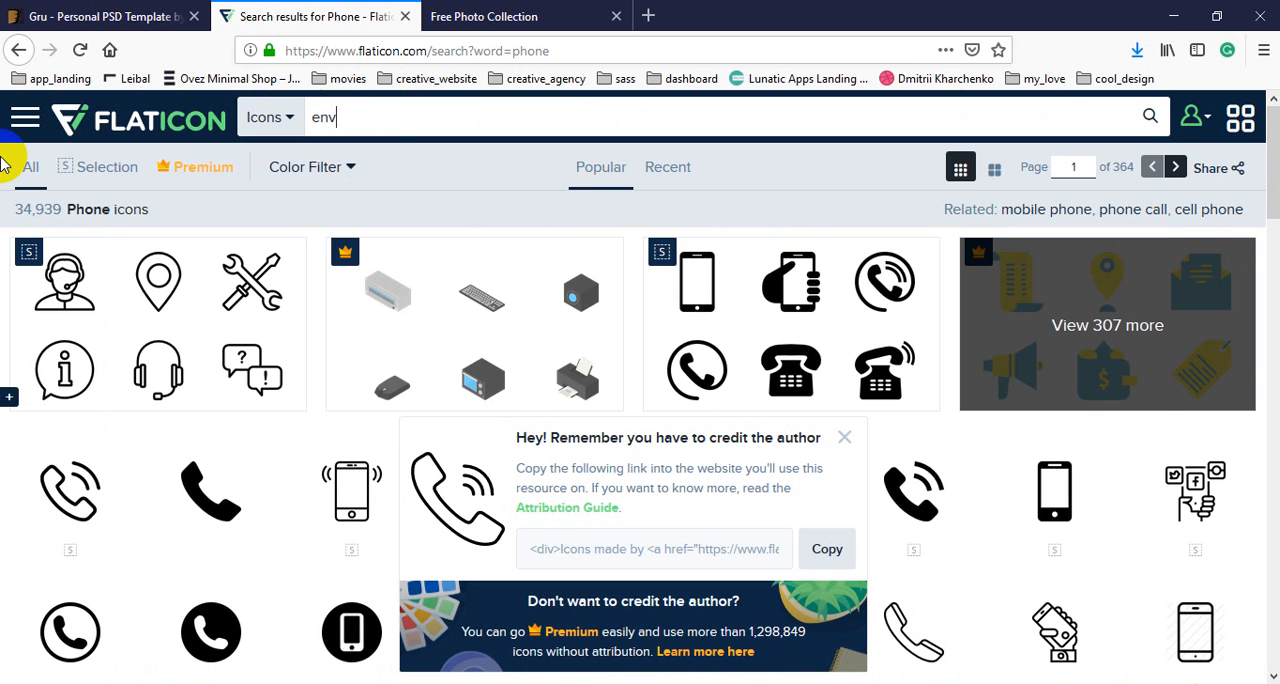
{"action": "type", "text": "elope"}
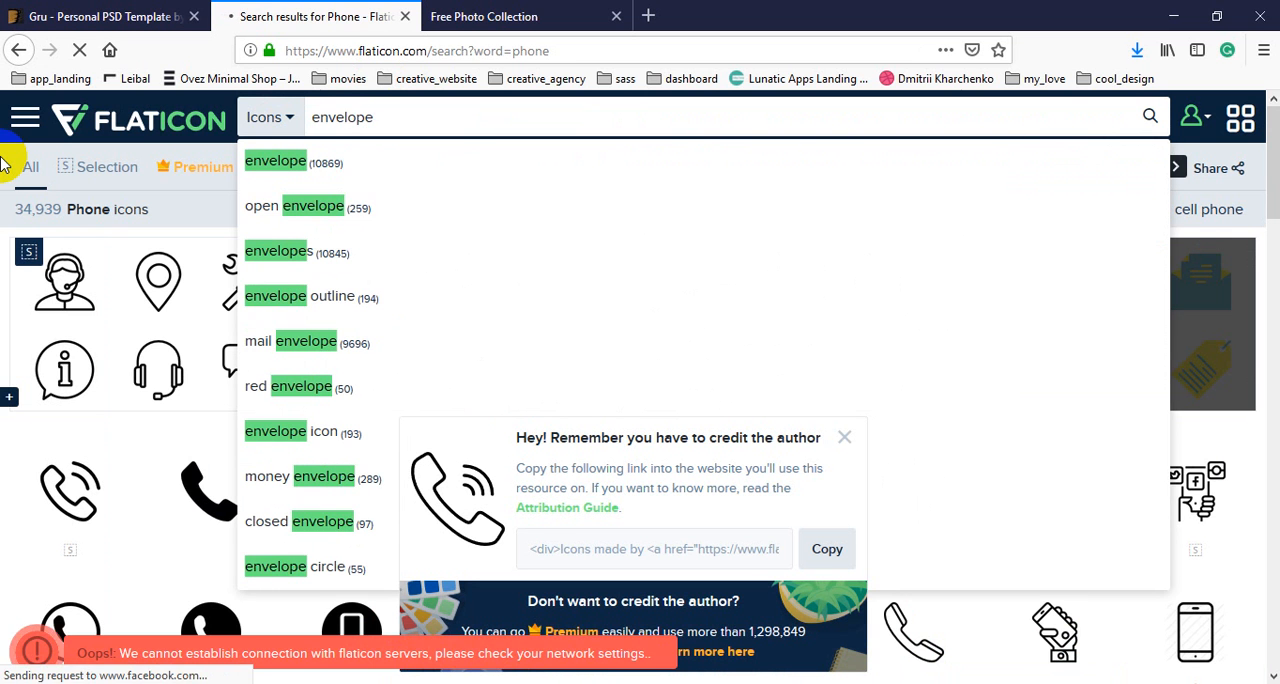
{"action": "key", "text": "Return"}
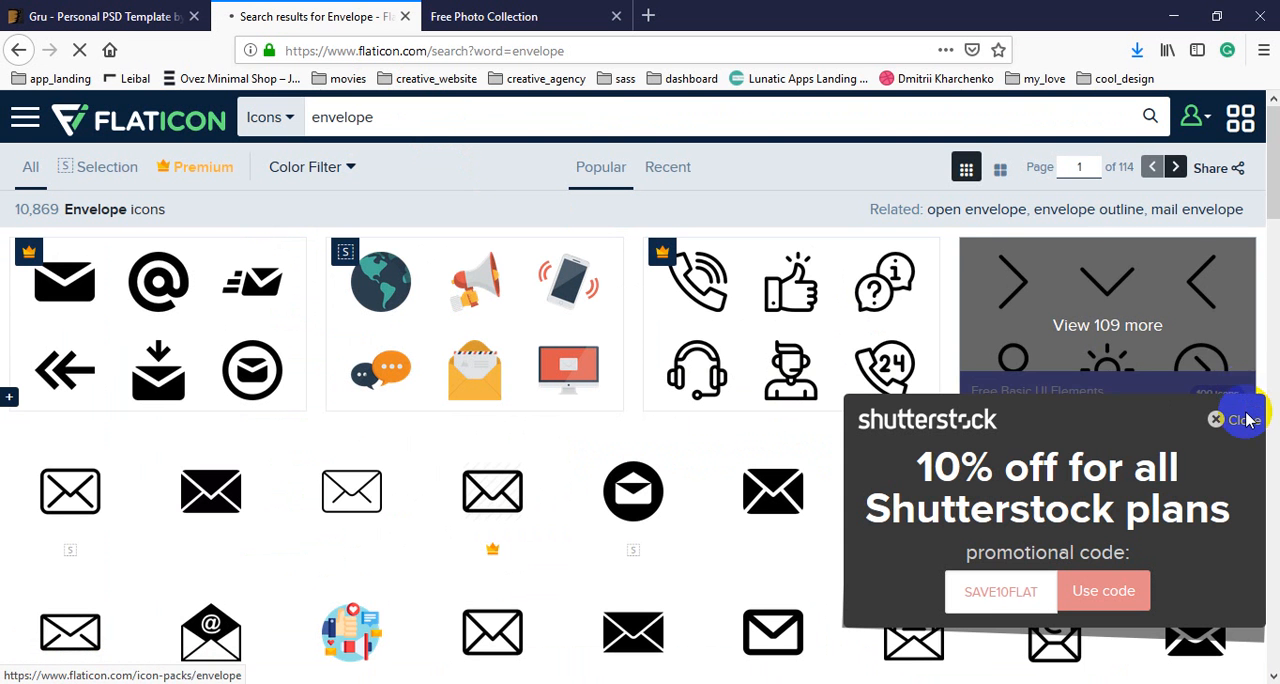
{"action": "left_click", "coordinate": [1243, 422]}
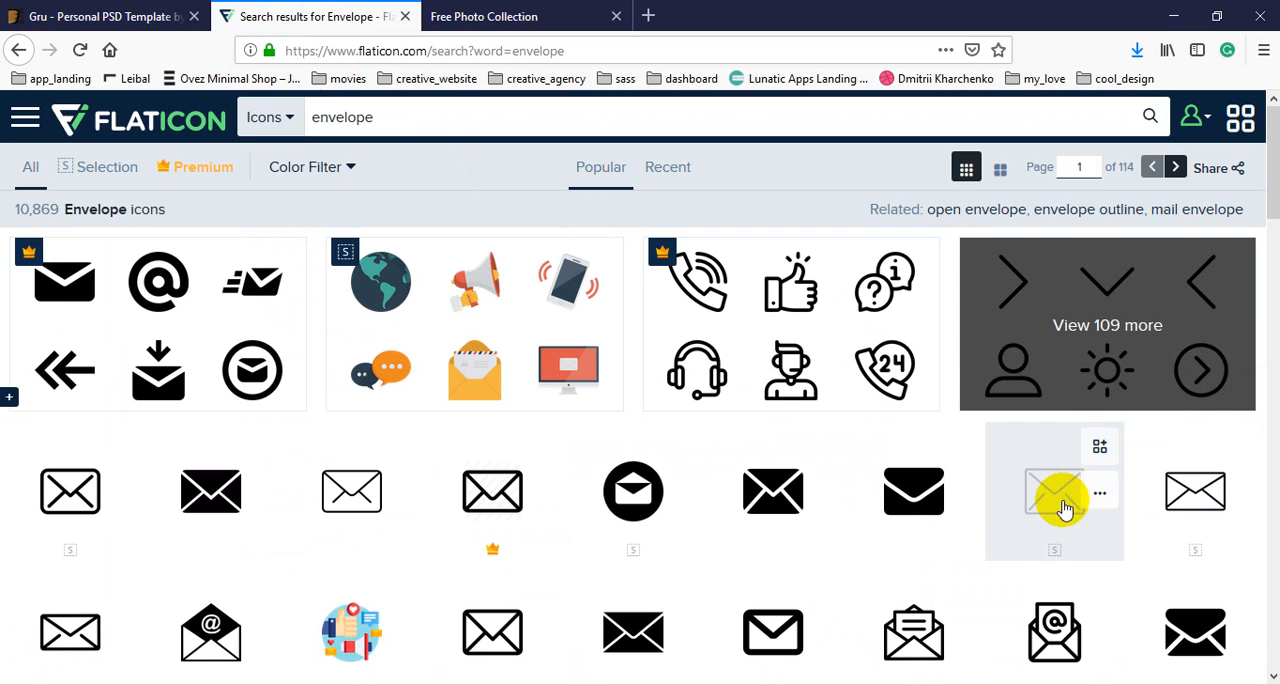
Download the outlined open envelope icon with the @ letter as email.psd and open it with Adobe Photoshop CC 2018.
{"action": "scroll", "coordinate": [843, 493], "scroll_direction": "down", "scroll_amount": 3}
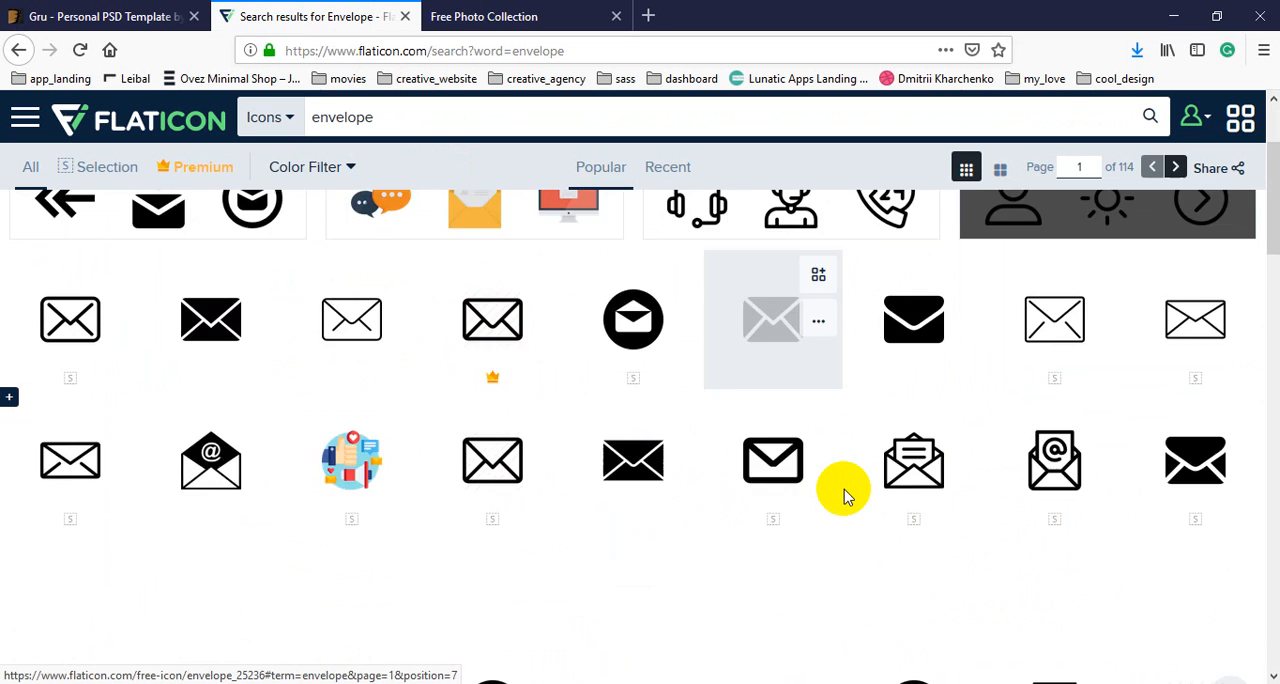
{"action": "scroll", "coordinate": [571, 468], "scroll_direction": "down", "scroll_amount": 4}
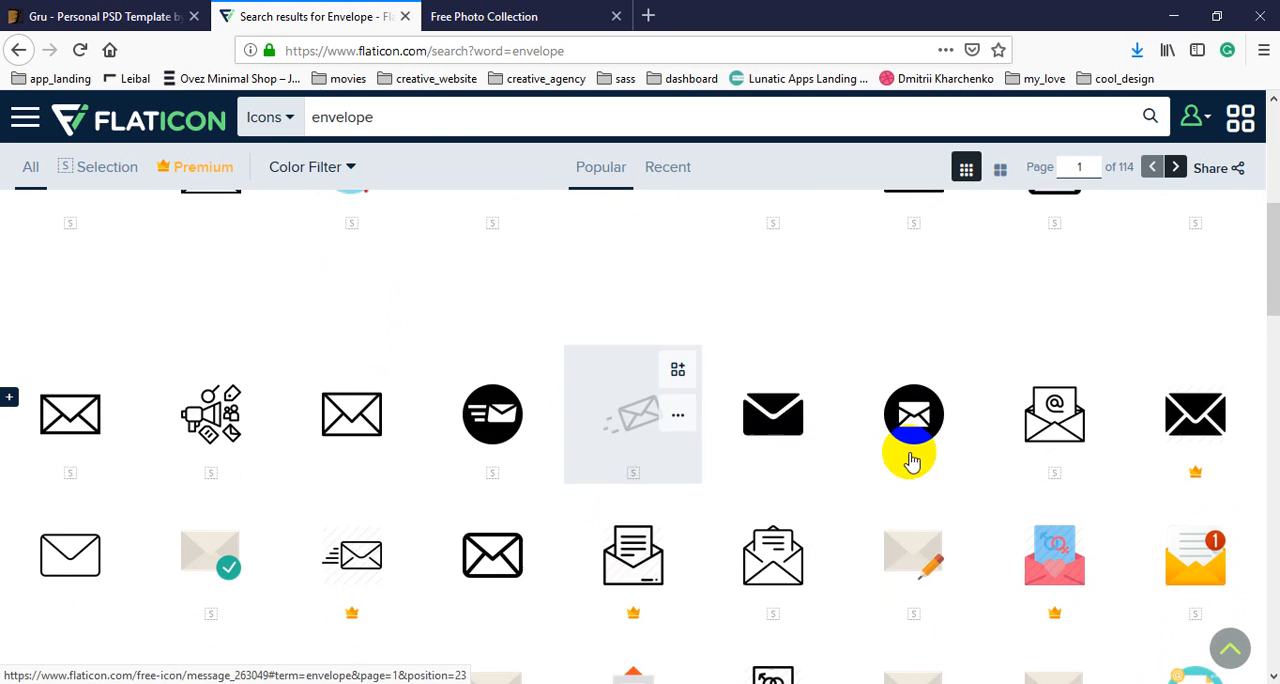
{"action": "left_click", "coordinate": [1050, 420]}
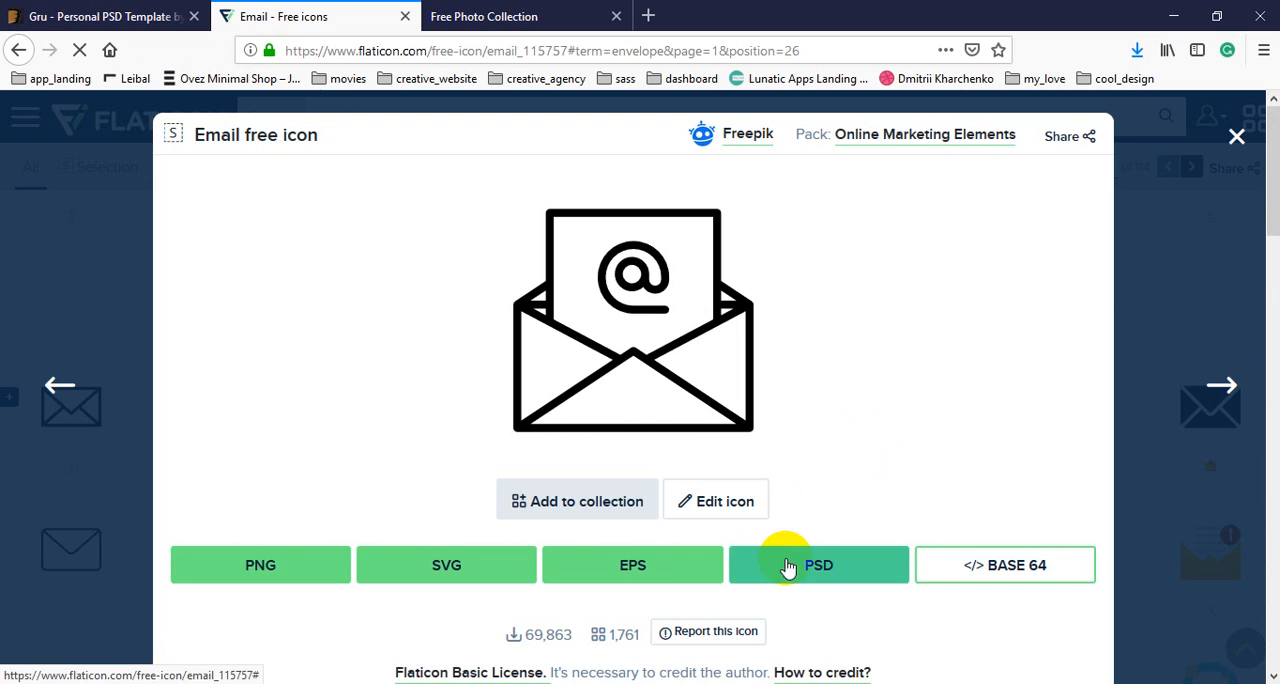
{"action": "left_click", "coordinate": [788, 567]}
{"action": "left_click", "coordinate": [786, 471]}
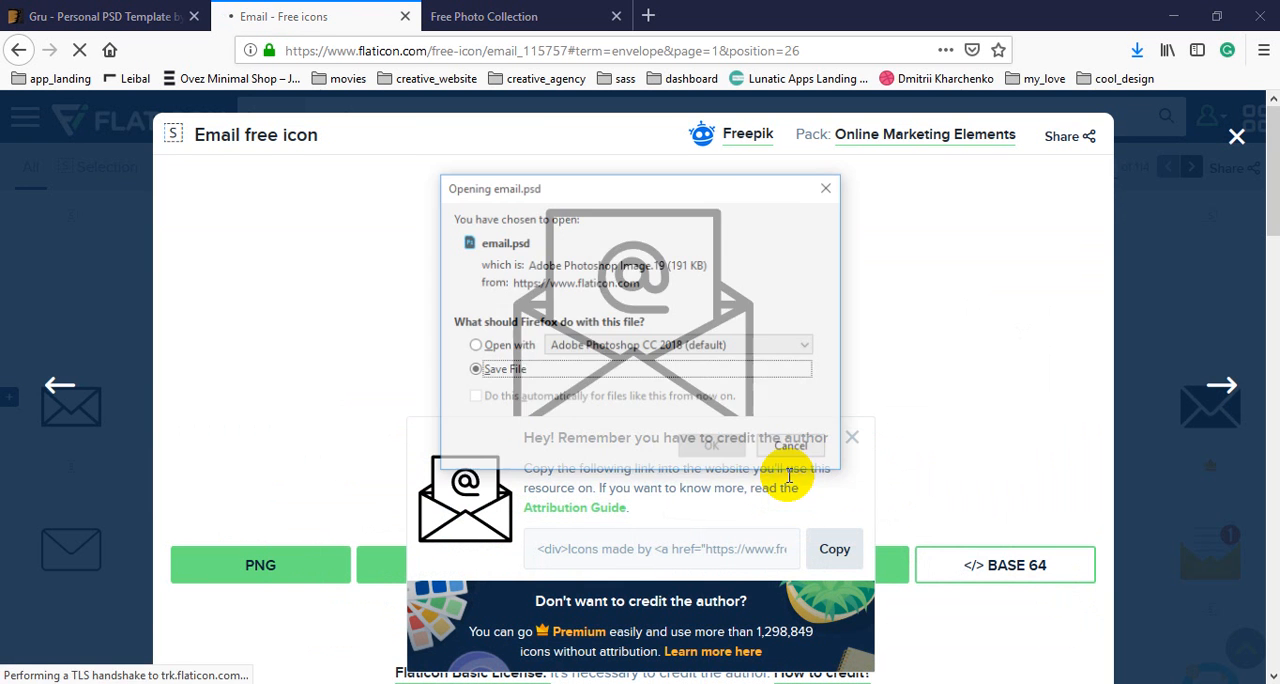
{"action": "left_click", "coordinate": [503, 345]}
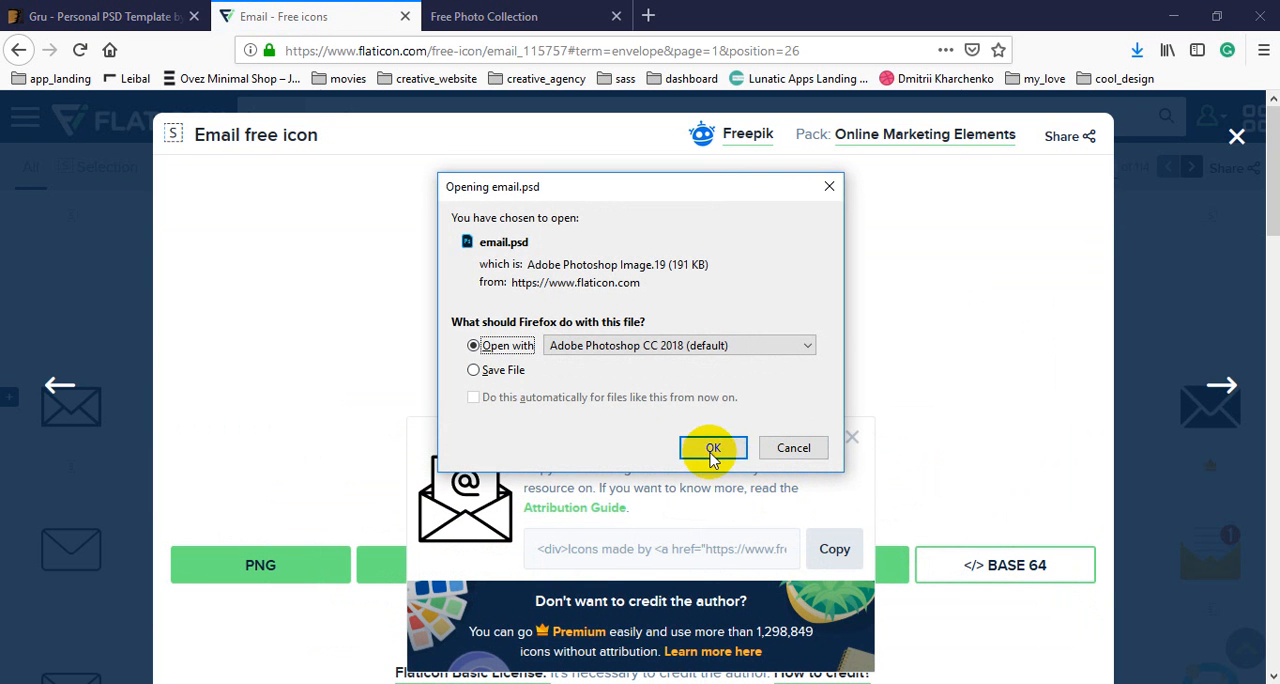
{"action": "left_click", "coordinate": [713, 450]}
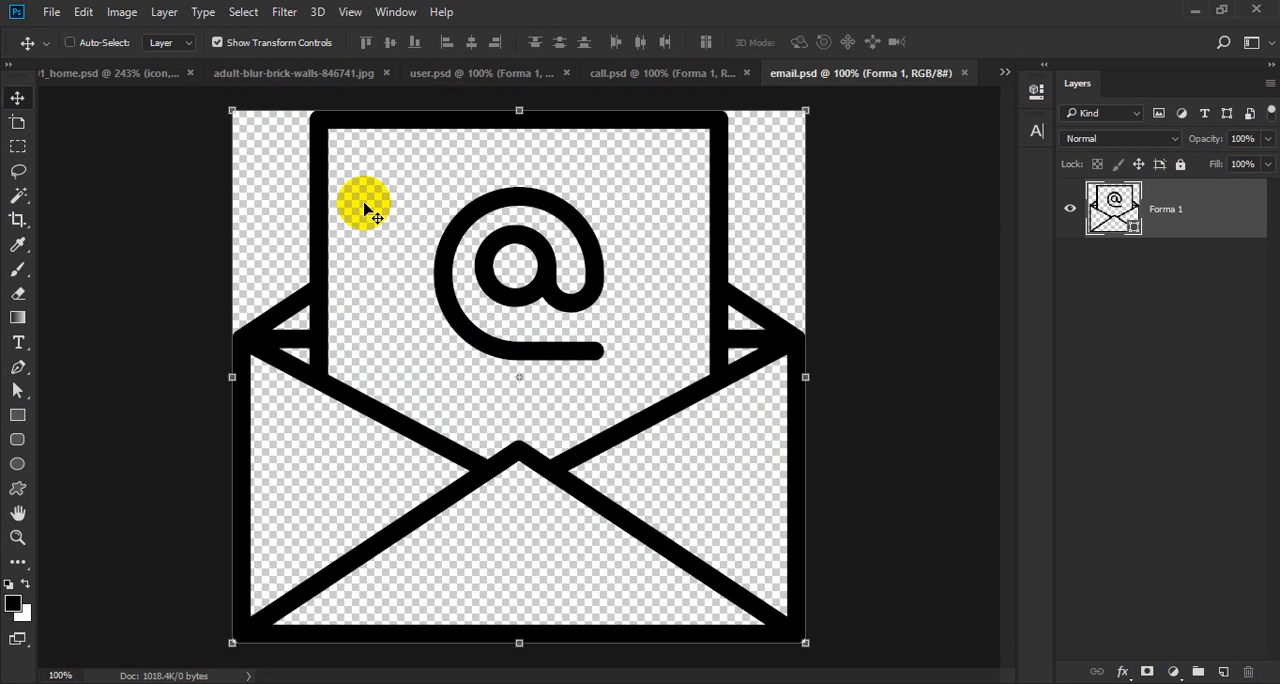
Copy the envelope shape from email.psd into group 1 of 01_home.psd and align its left and bottom edges to the user icon.
{"action": "left_click_drag", "start_coordinate": [364, 208], "coordinate": [218, 375]}
{"action": "scroll", "coordinate": [1171, 557], "scroll_direction": "down", "scroll_amount": 3}
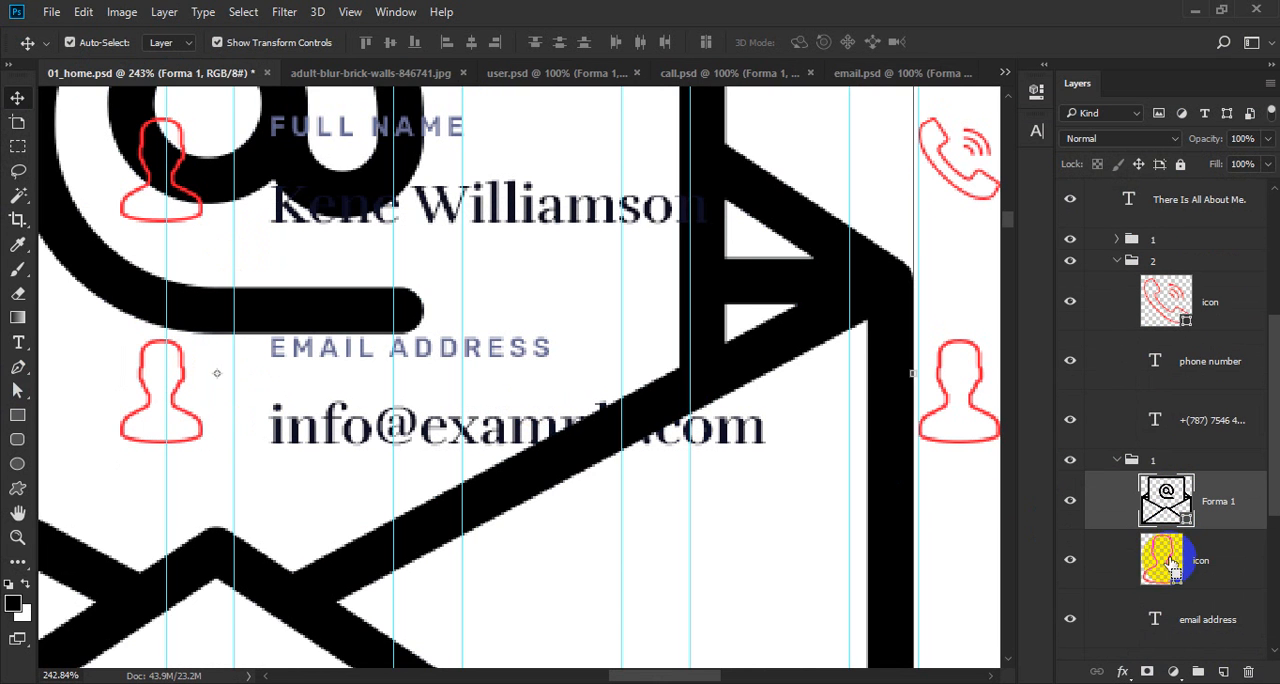
{"action": "left_click", "coordinate": [447, 42]}
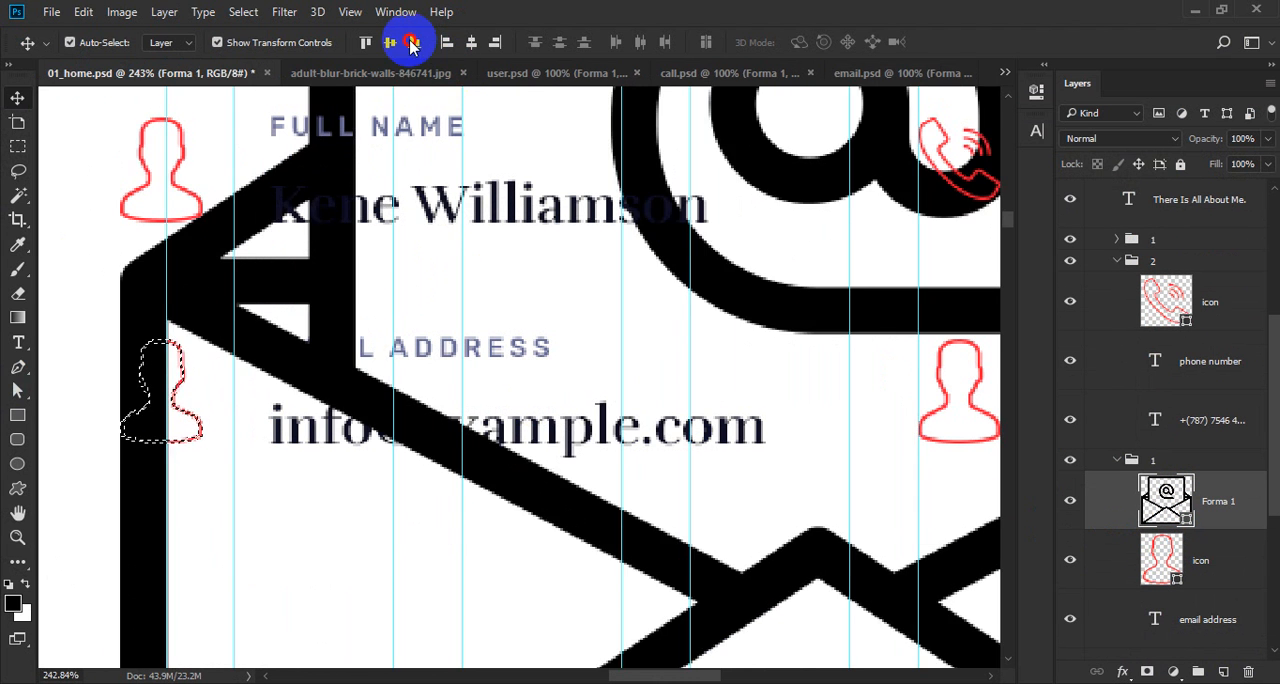
{"action": "left_click", "coordinate": [415, 42]}
Scale the envelope shape down to the width of the user icon beside the email address.
{"action": "scroll", "coordinate": [412, 268], "scroll_direction": "down", "scroll_amount": 5}
{"action": "scroll", "coordinate": [623, 251], "scroll_direction": "up", "scroll_amount": 3}
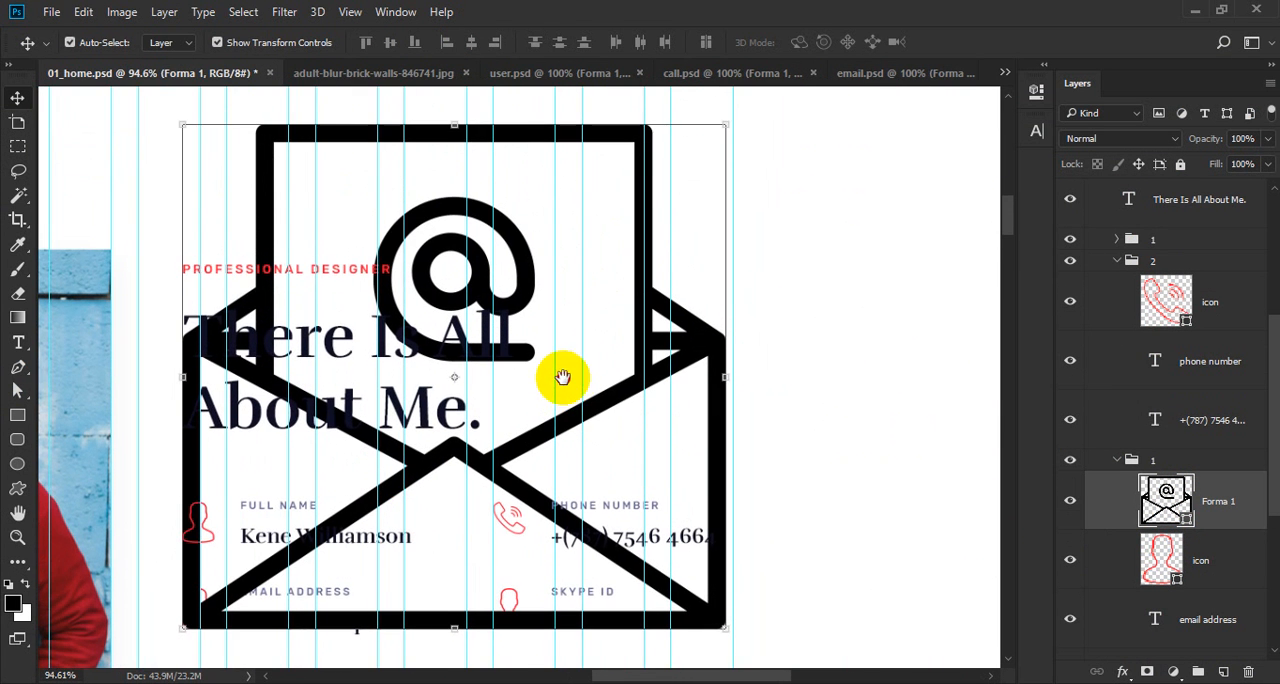
{"action": "left_click_drag", "start_coordinate": [742, 118], "coordinate": [197, 602]}
{"action": "scroll", "coordinate": [200, 600], "scroll_direction": "up", "scroll_amount": 6}
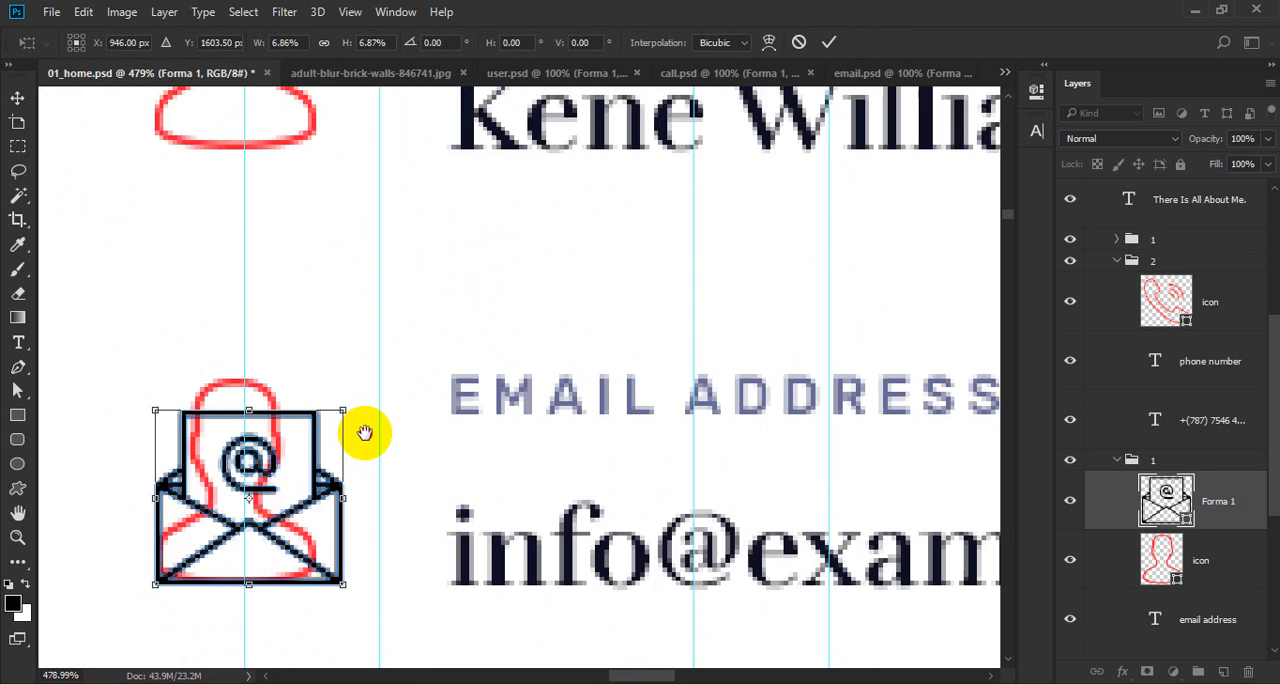
{"action": "left_click_drag", "start_coordinate": [385, 346], "coordinate": [354, 391]}
{"action": "key", "text": "Return"}
Align the envelope's top edge with the top of the user icon and clear the selection.
{"action": "left_click", "coordinate": [1162, 560]}
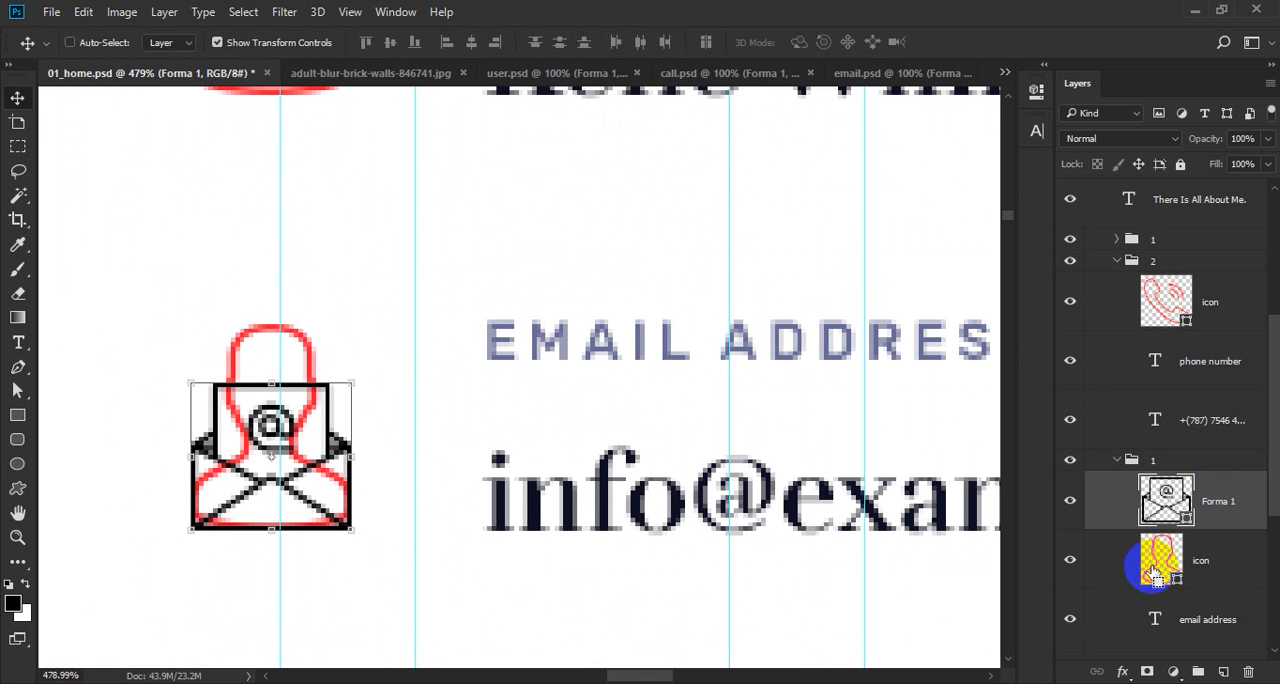
{"action": "left_click", "coordinate": [1160, 557], "text": "ctrl"}
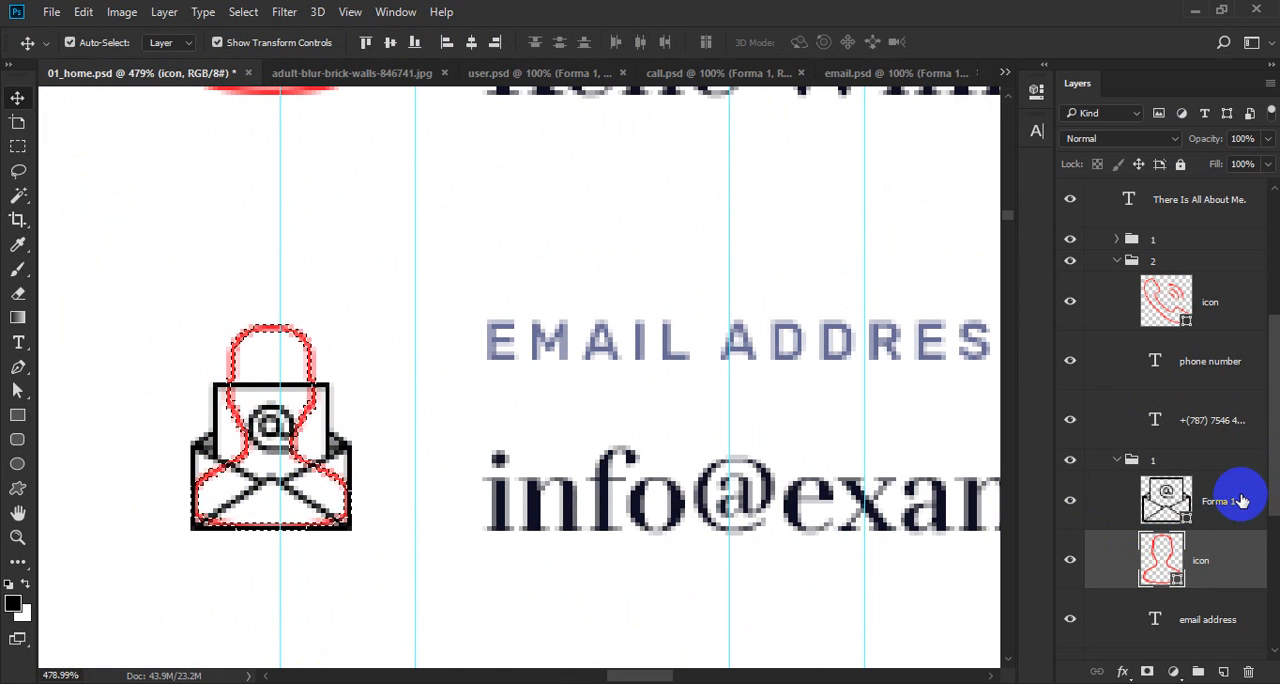
{"action": "left_click", "coordinate": [1235, 503]}
{"action": "left_click", "coordinate": [366, 42]}
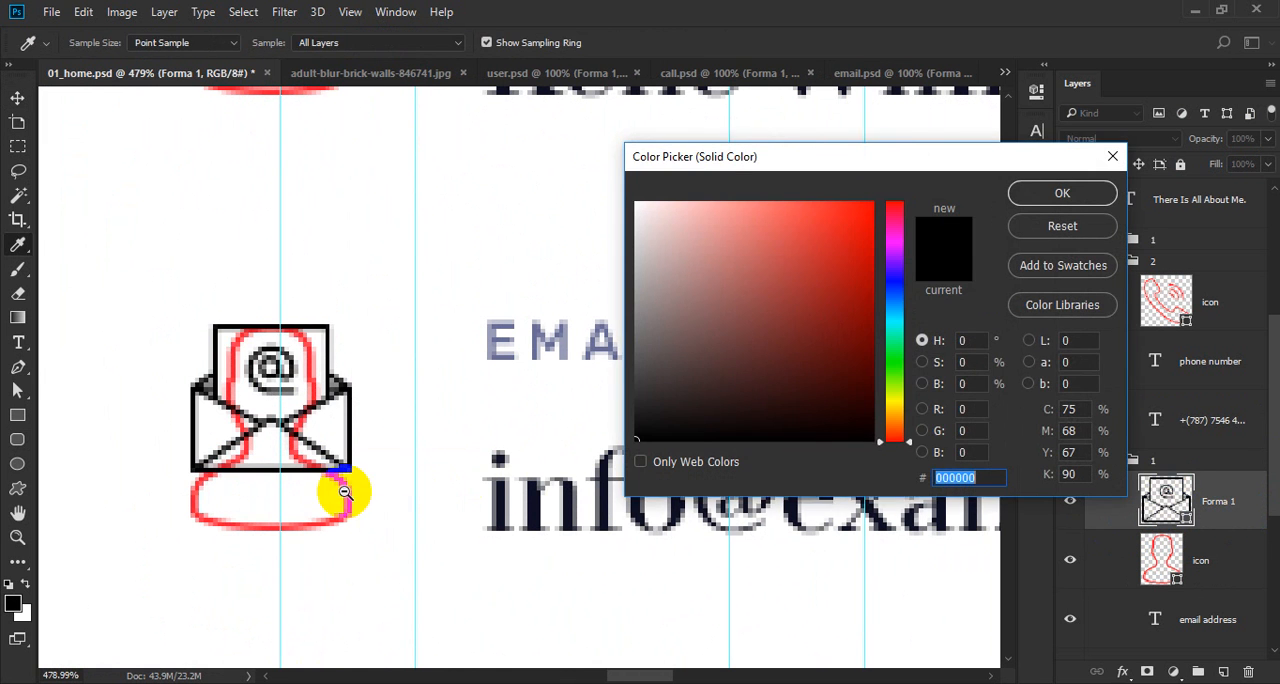
Recolour the envelope shape with the red ff1833 sampled from the user icon beneath it.
{"action": "scroll", "coordinate": [412, 523], "scroll_direction": "up", "scroll_amount": 6}
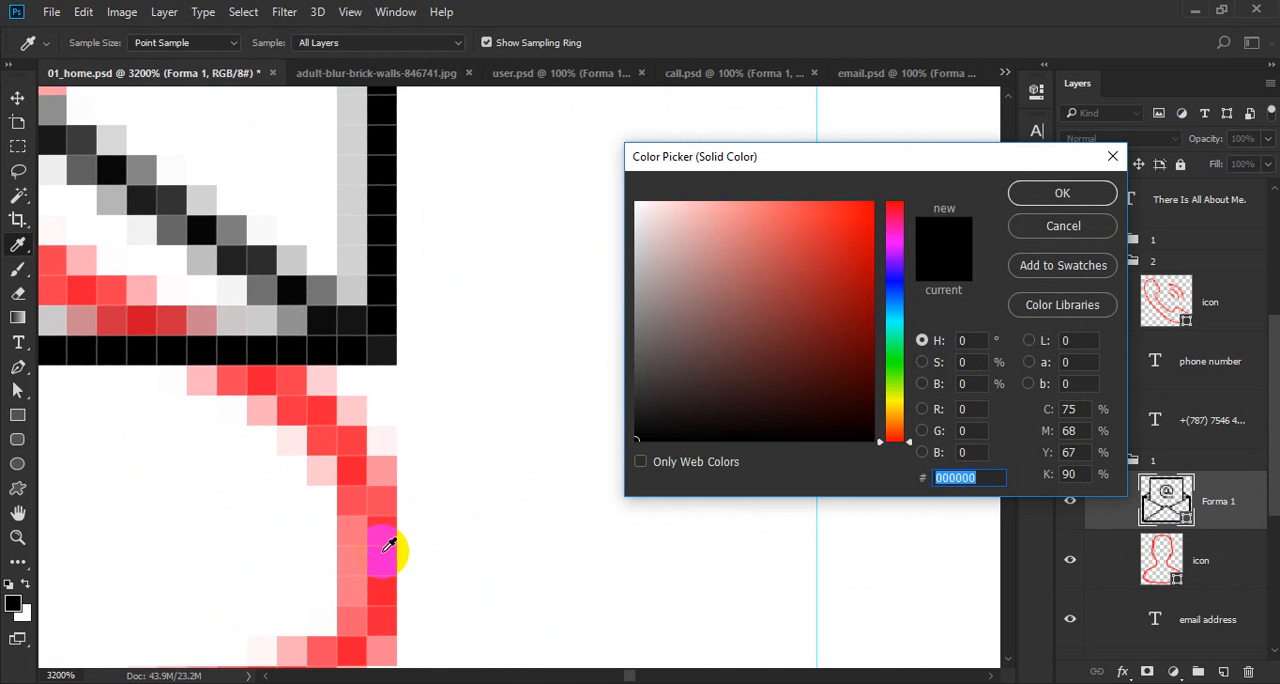
{"action": "left_click", "coordinate": [388, 545]}
{"action": "scroll", "coordinate": [400, 515], "scroll_direction": "down", "scroll_amount": 6}
{"action": "scroll", "coordinate": [366, 488], "scroll_direction": "up", "scroll_amount": 2}
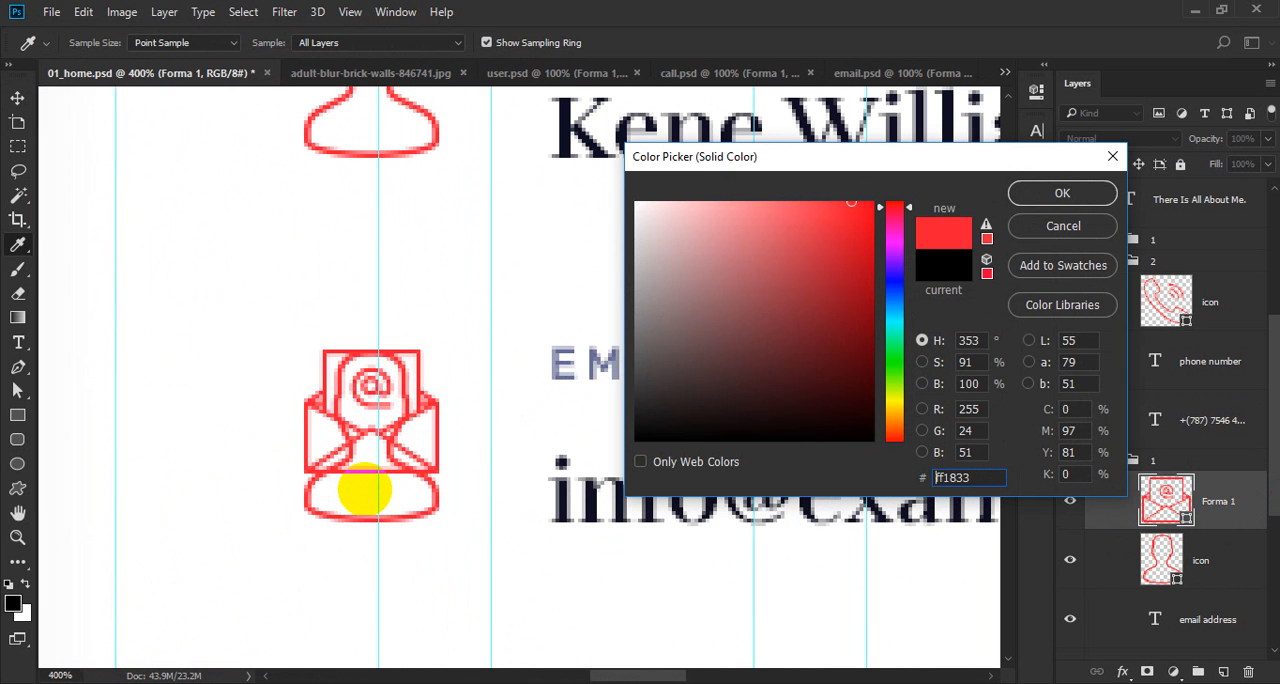
{"action": "left_click", "coordinate": [365, 490]}
{"action": "left_click", "coordinate": [660, 277]}
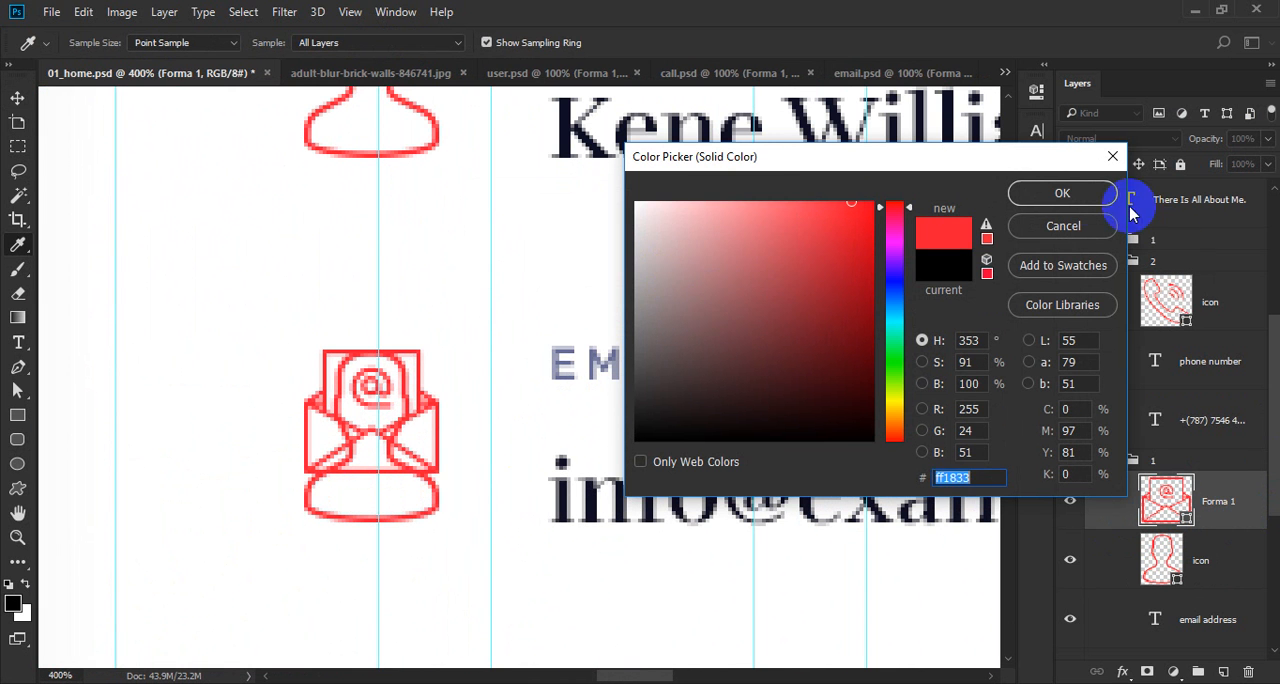
{"action": "left_click", "coordinate": [1110, 196]}
Delete the old user icon layer beside the email address and rename the envelope's layer as "icon".
{"action": "key", "text": "v"}
{"action": "left_click", "coordinate": [1205, 558]}
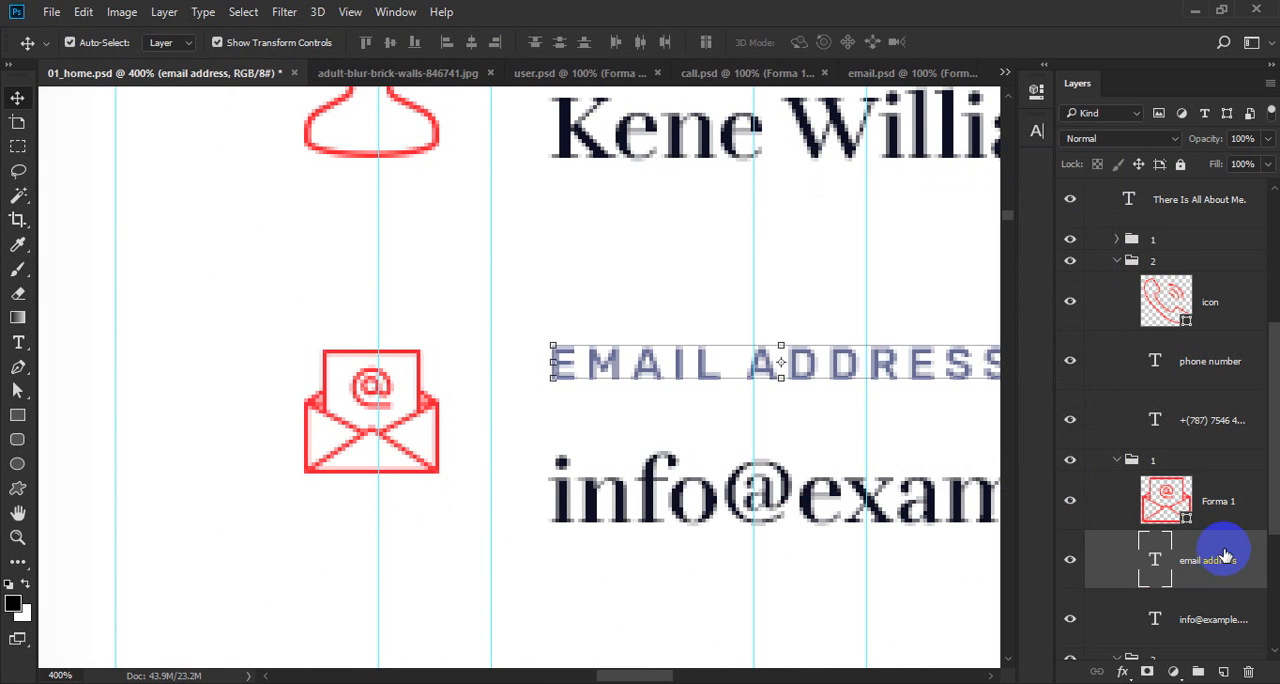
{"action": "double_click", "coordinate": [1219, 502]}
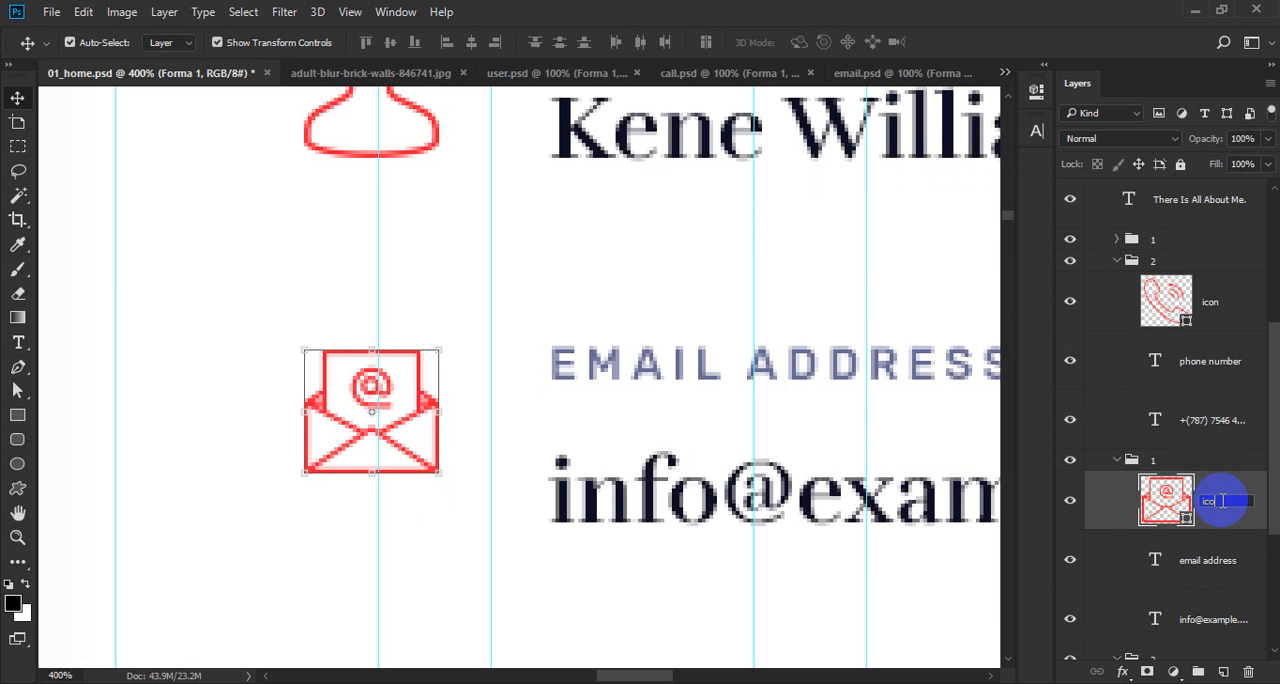
{"action": "type", "text": "icon"}
{"action": "key", "text": "Return"}
Select the user icon beside the Skype ID.
{"action": "scroll", "coordinate": [278, 523], "scroll_direction": "down", "scroll_amount": 5}
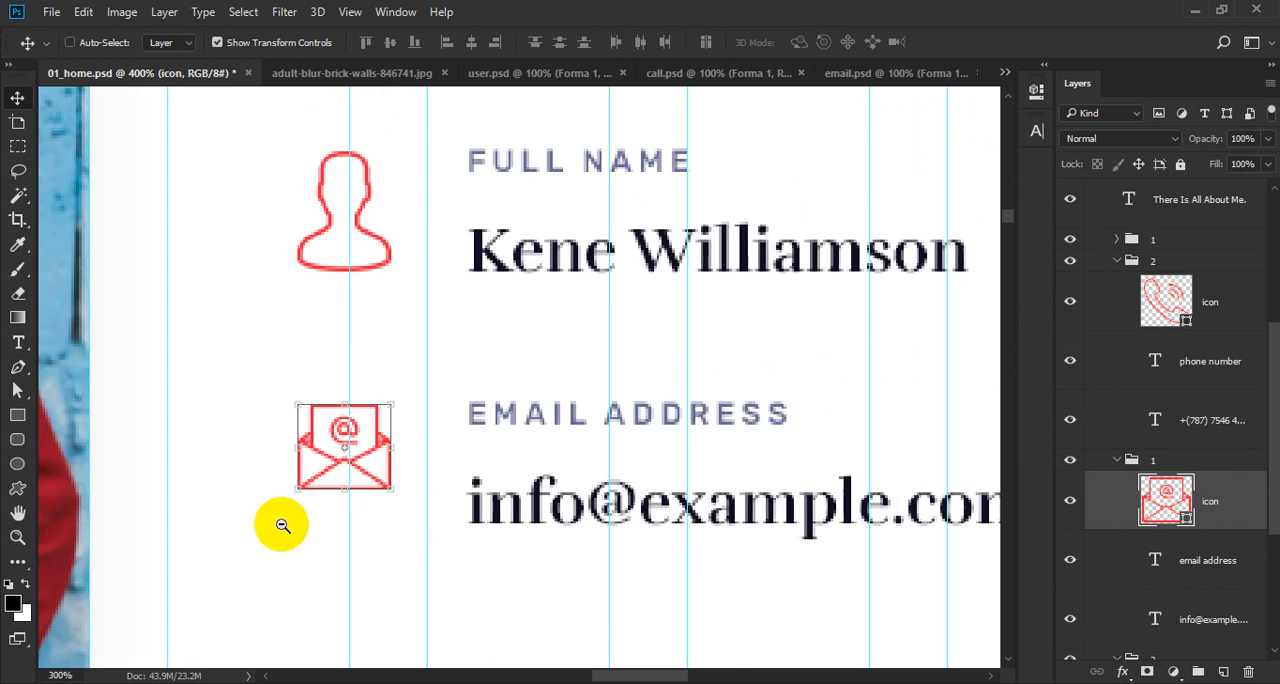
{"action": "left_click_drag", "start_coordinate": [473, 488], "coordinate": [229, 468]}
{"action": "scroll", "coordinate": [389, 493], "scroll_direction": "up", "scroll_amount": 2}
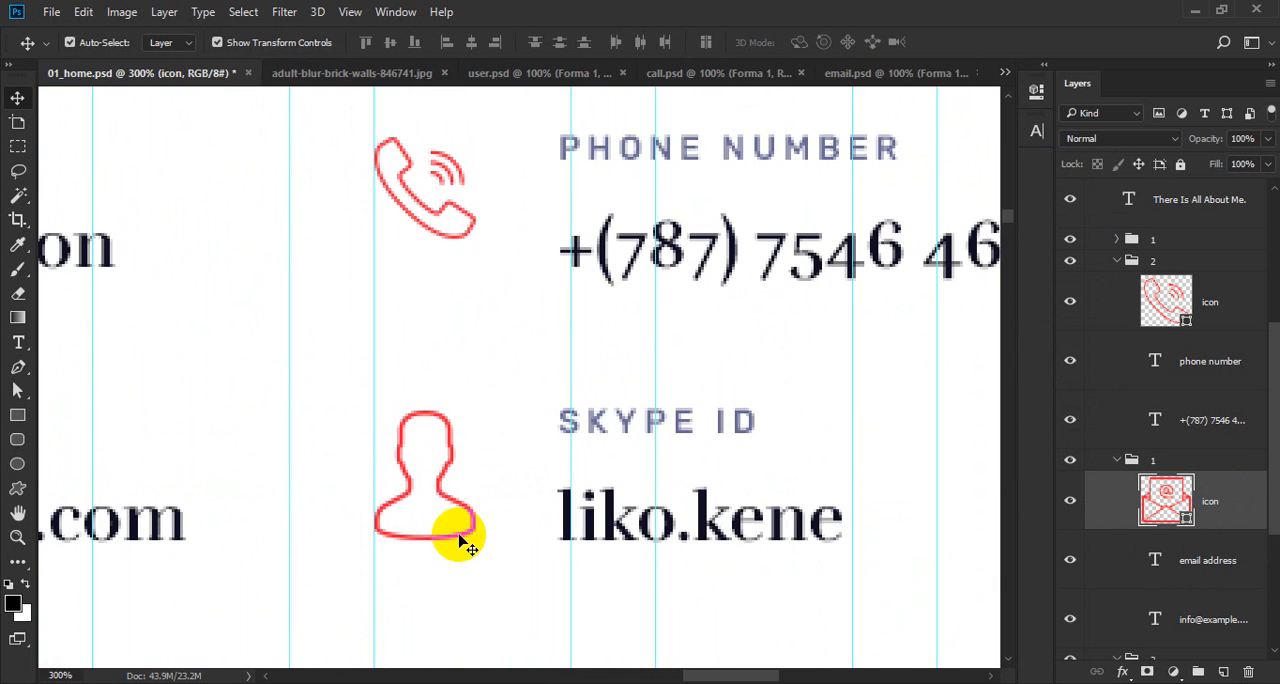
{"action": "left_click_drag", "start_coordinate": [445, 570], "coordinate": [447, 496]}
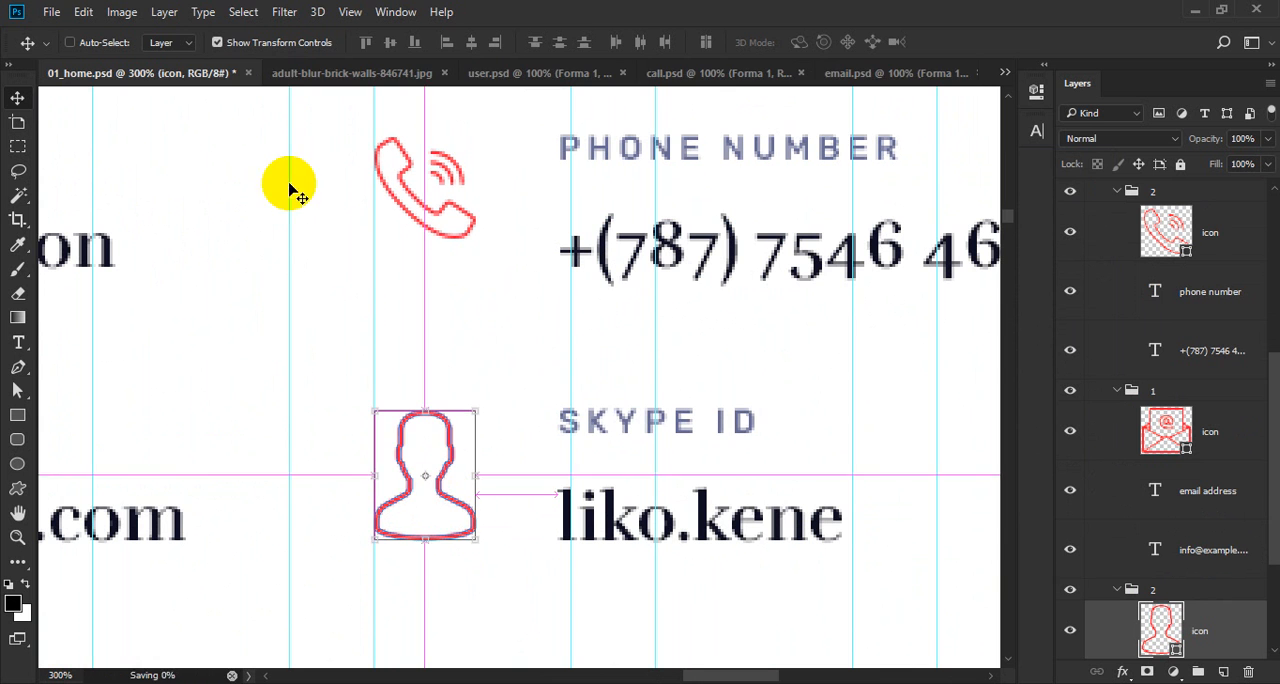
Switch to Firefox and search Flaticon for "skype".
{"action": "left_click", "coordinate": [235, 0]}
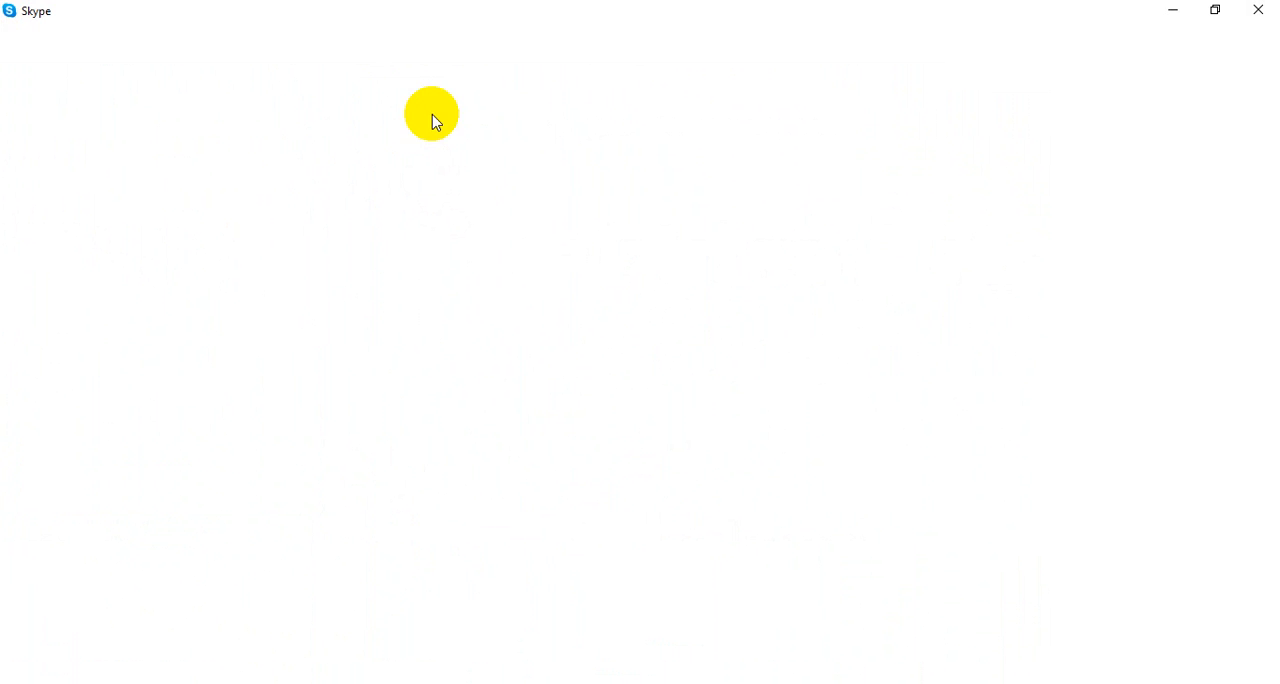
{"action": "left_click", "coordinate": [258, 0]}
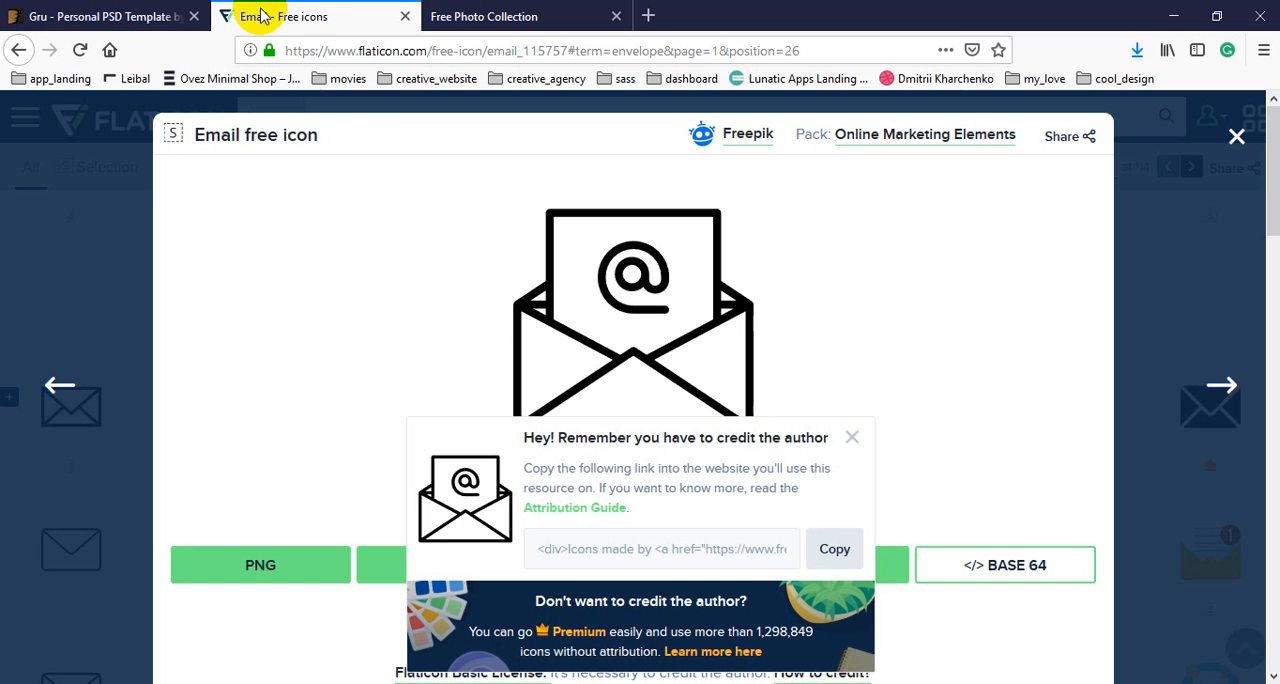
{"action": "left_click", "coordinate": [378, 117]}
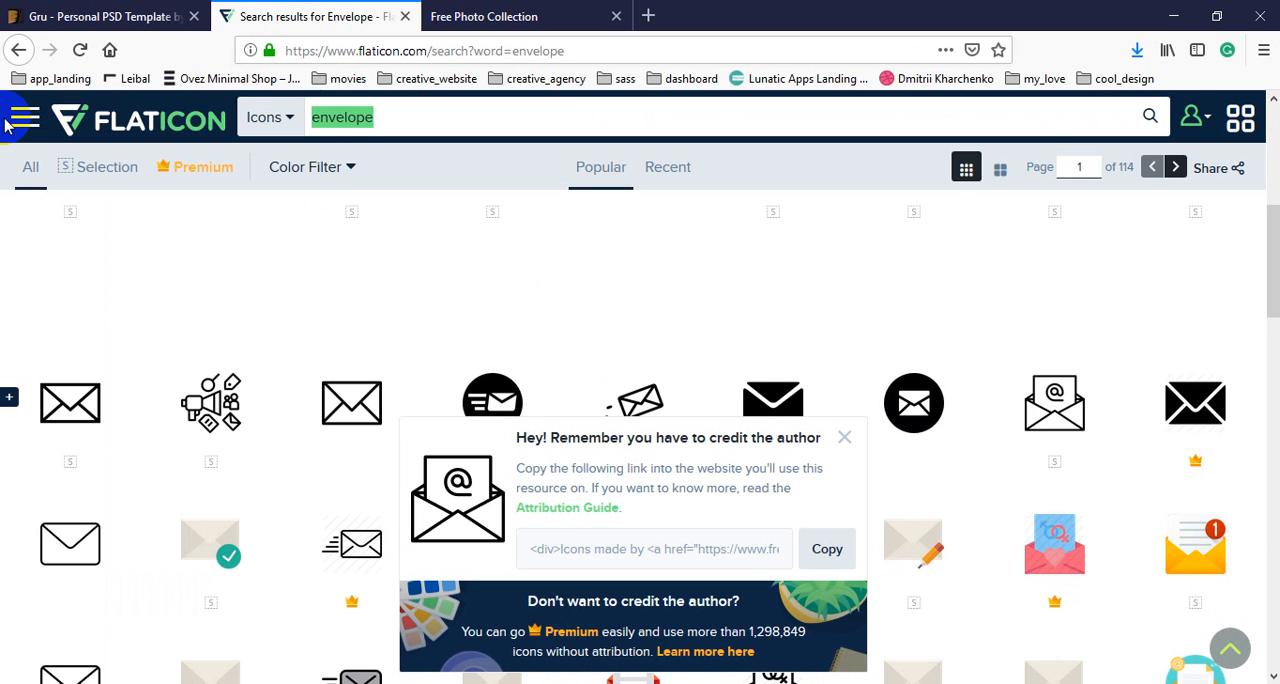
{"action": "type", "text": "skype"}
{"action": "key", "text": "Return"}
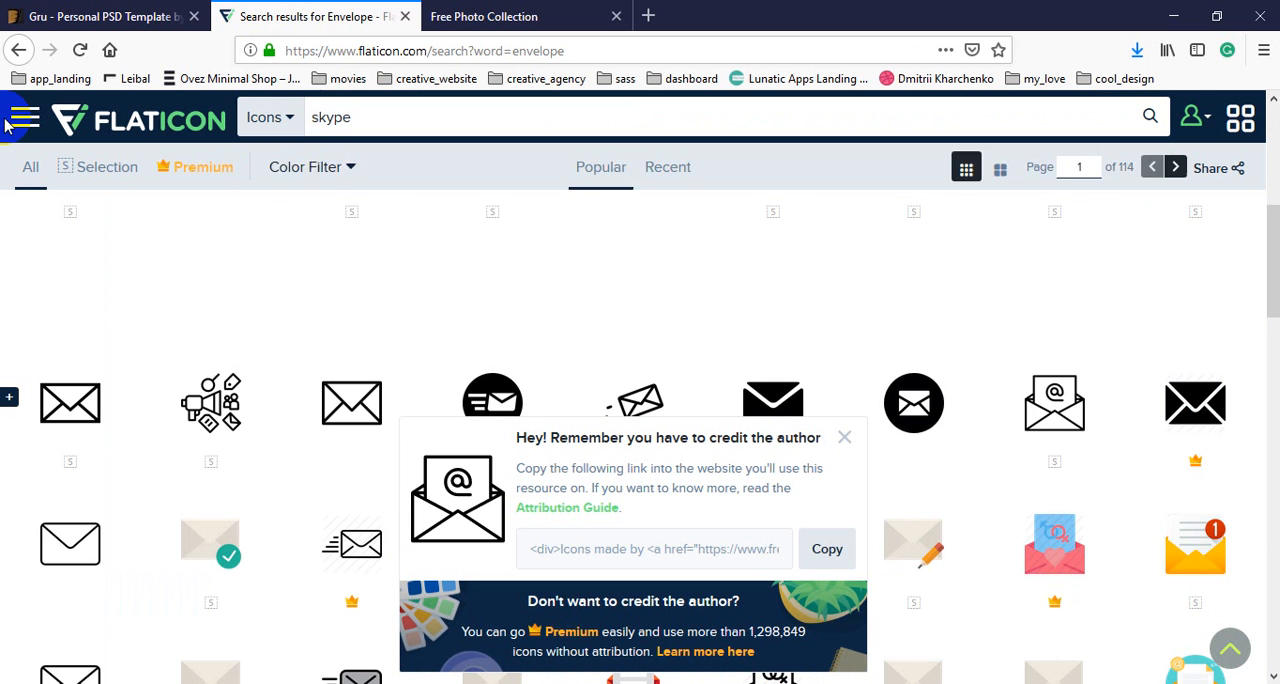
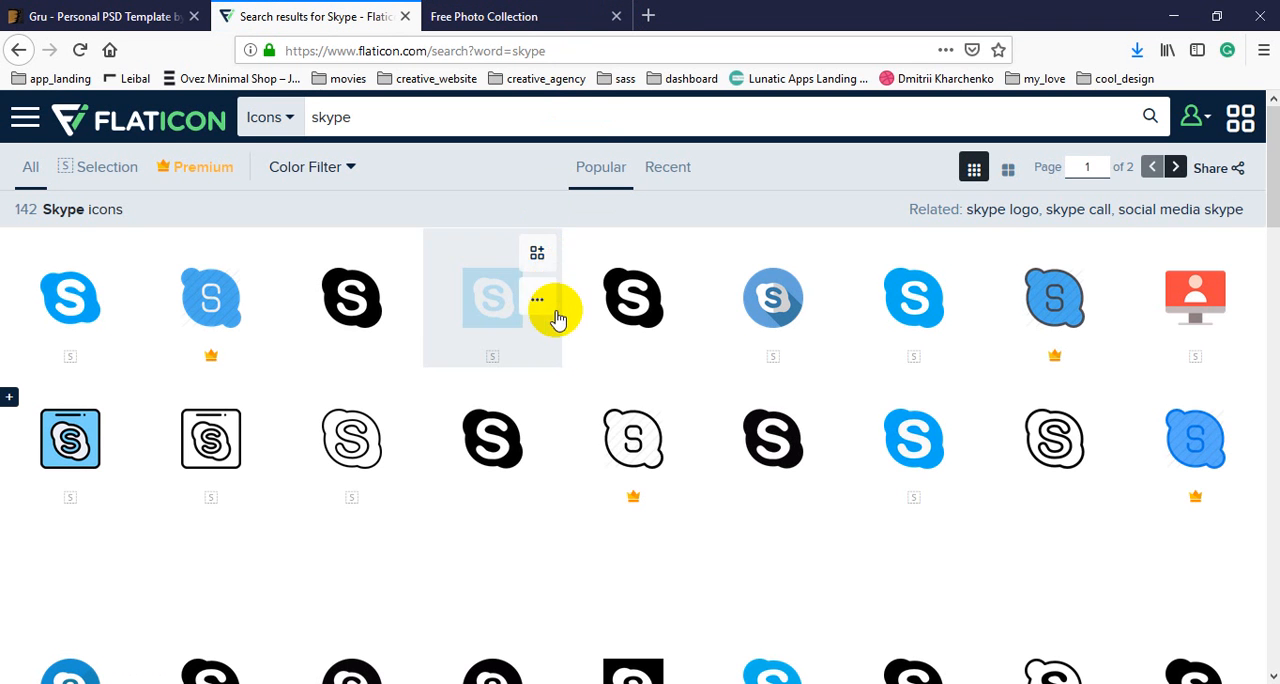
Download the outlined Skype icon as a PSD, open it in Photoshop and bring its shape into 01_home.psd.
{"action": "left_click", "coordinate": [1057, 437]}
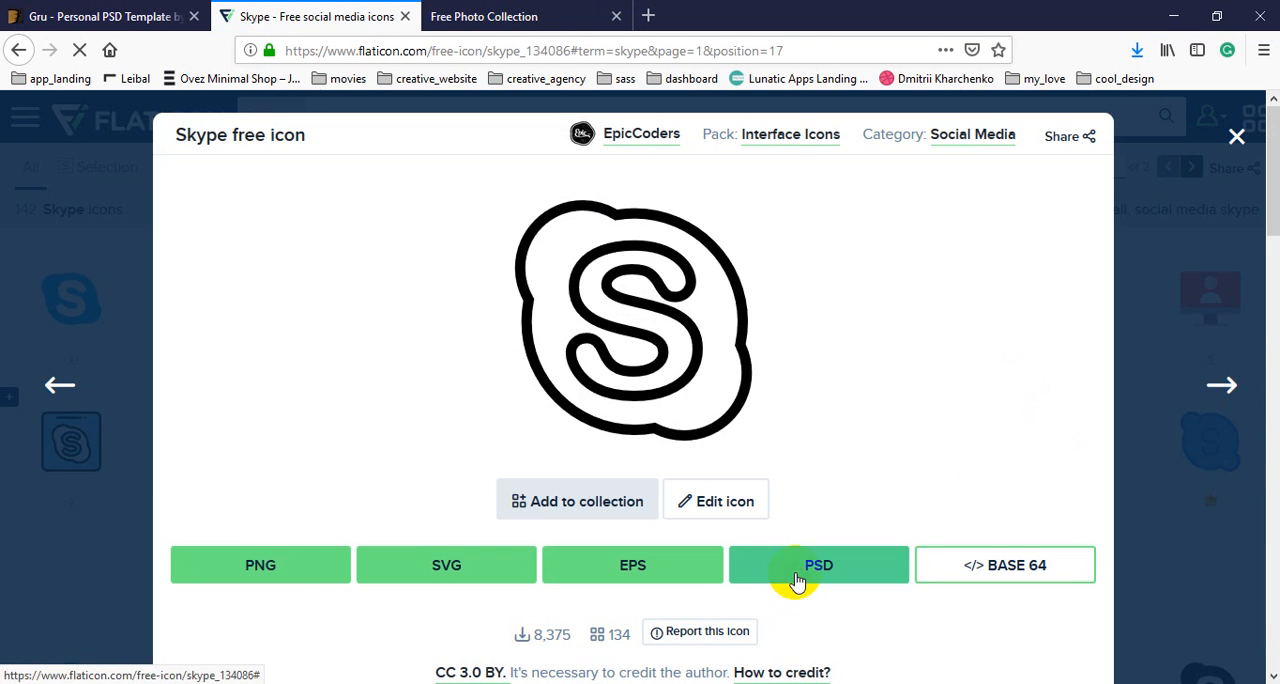
{"action": "left_click", "coordinate": [798, 566]}
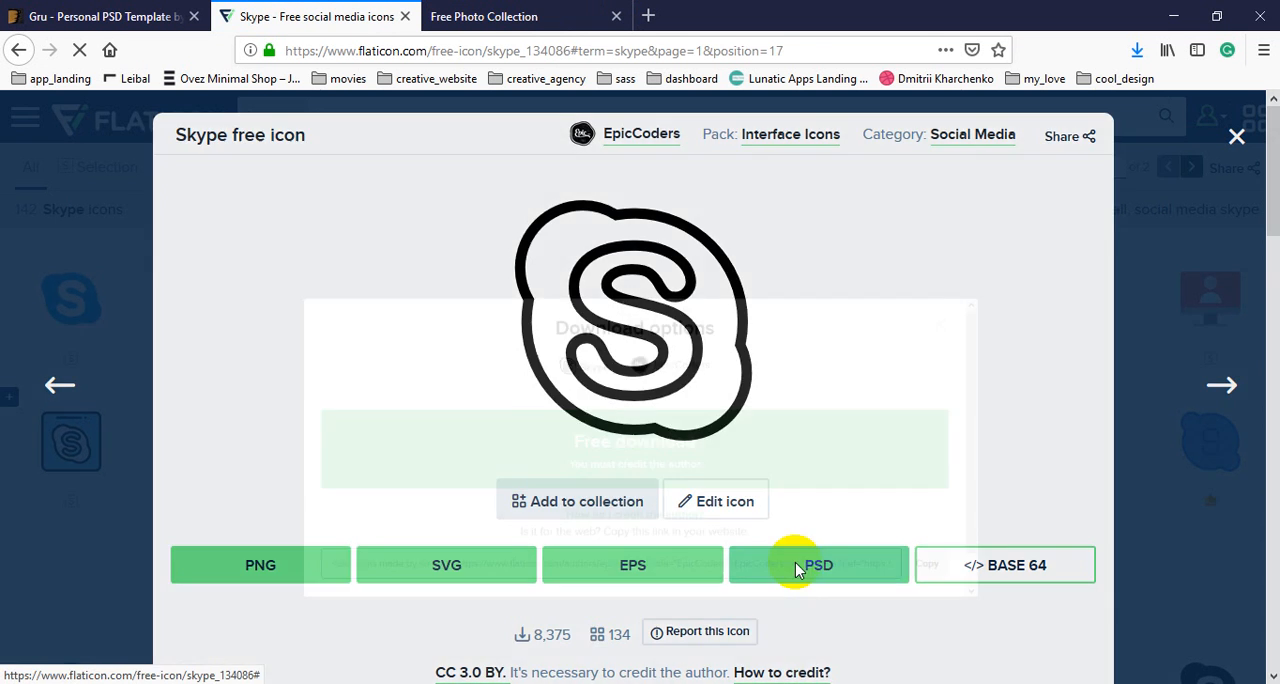
{"action": "left_click", "coordinate": [722, 479]}
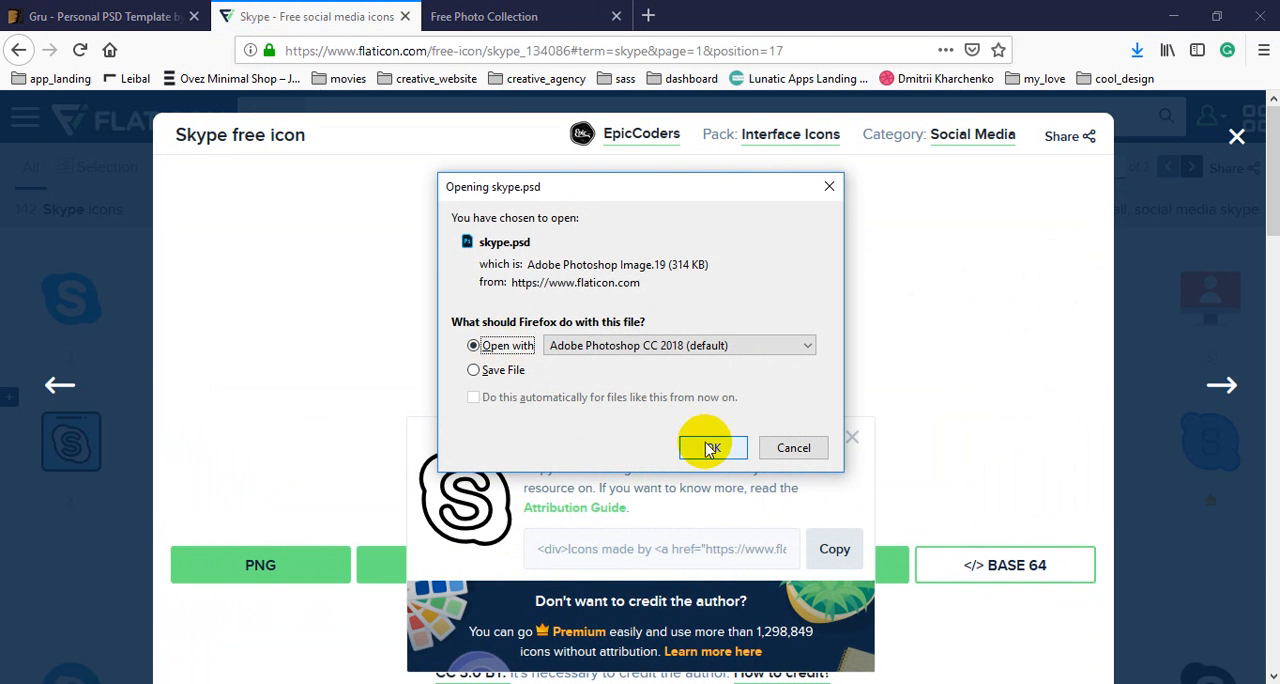
{"action": "left_click", "coordinate": [709, 449]}
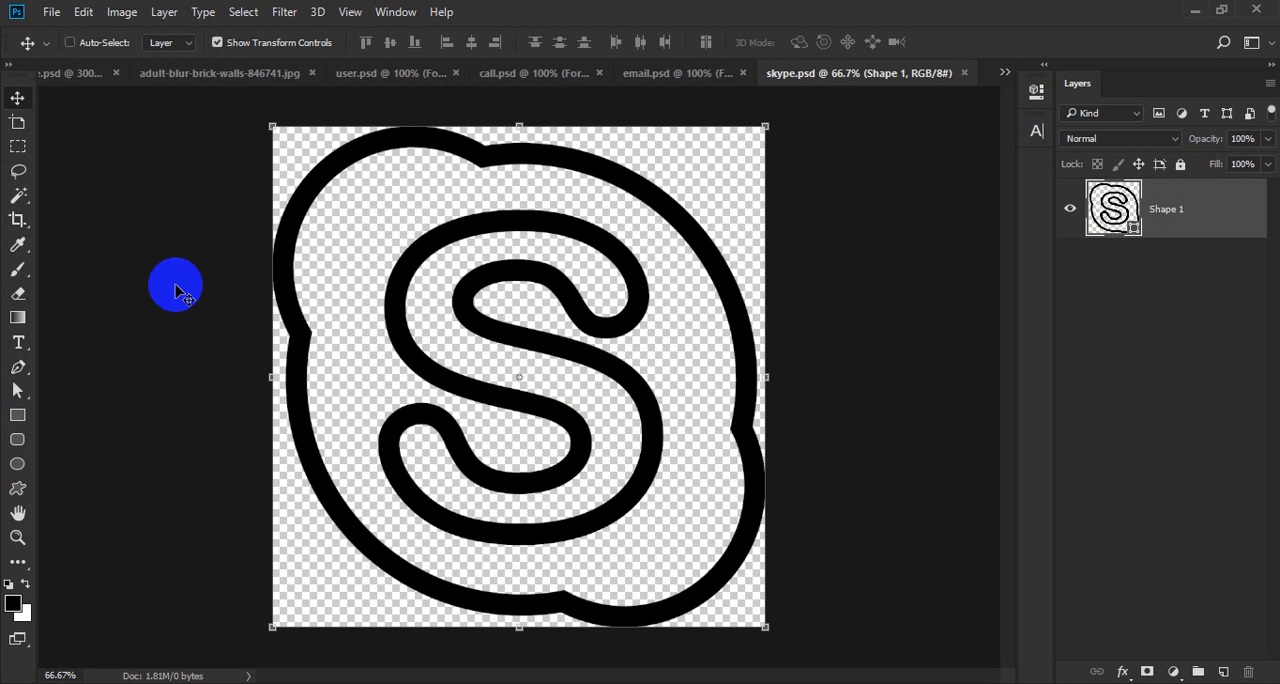
{"action": "left_click_drag", "start_coordinate": [175, 290], "coordinate": [505, 495]}
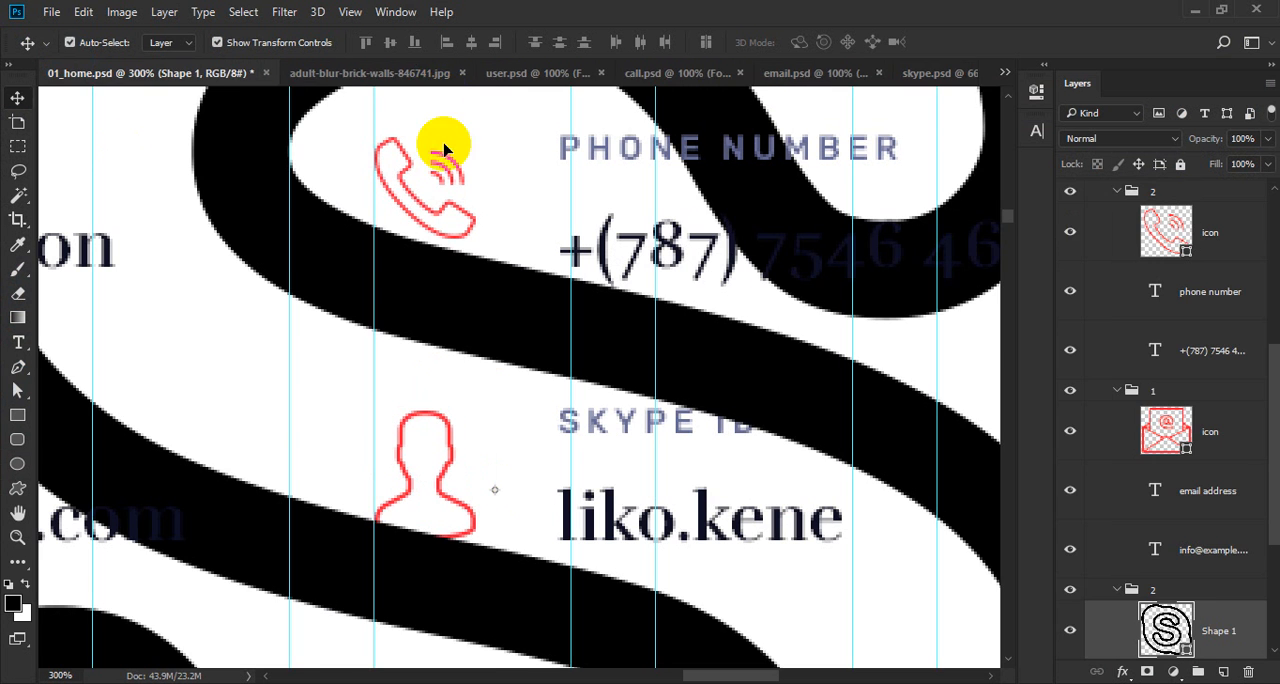
Close adult-blur-brick-walls-846741.jpg, user.psd, call.psd, email.psd and skype.psd, keeping only 01_home.psd open.
{"action": "left_click", "coordinate": [462, 74]}
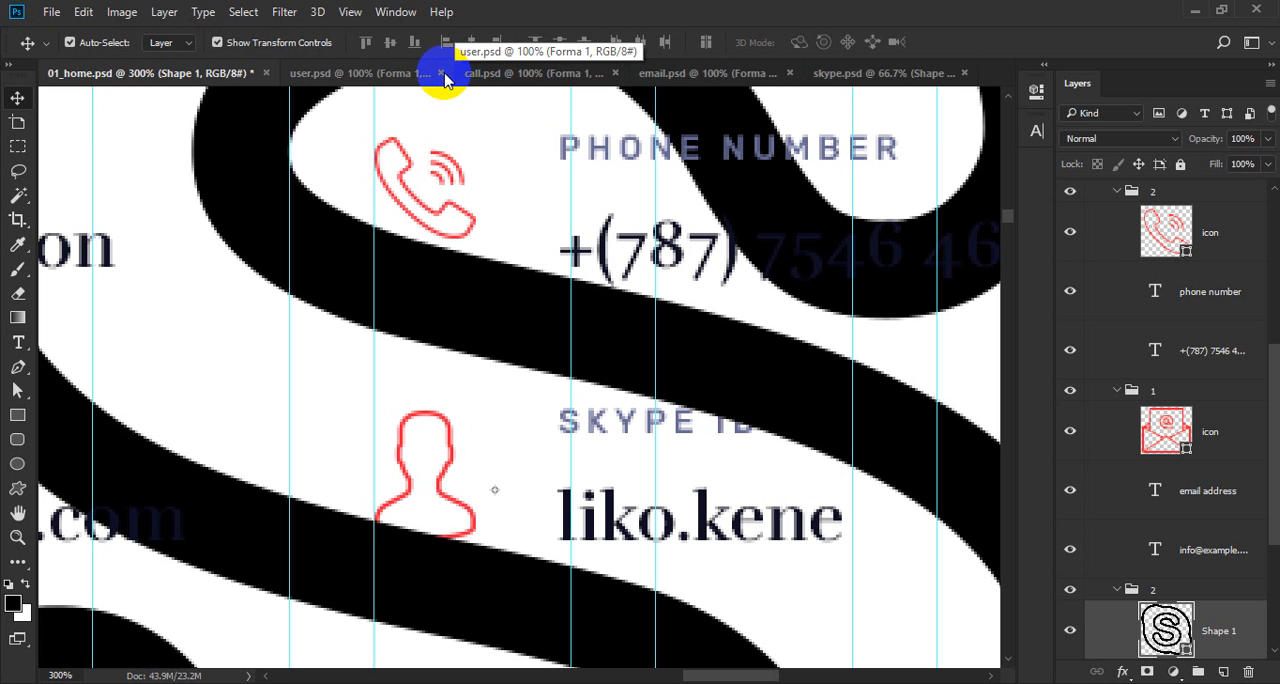
{"action": "left_click", "coordinate": [442, 74]}
{"action": "left_click", "coordinate": [472, 74]}
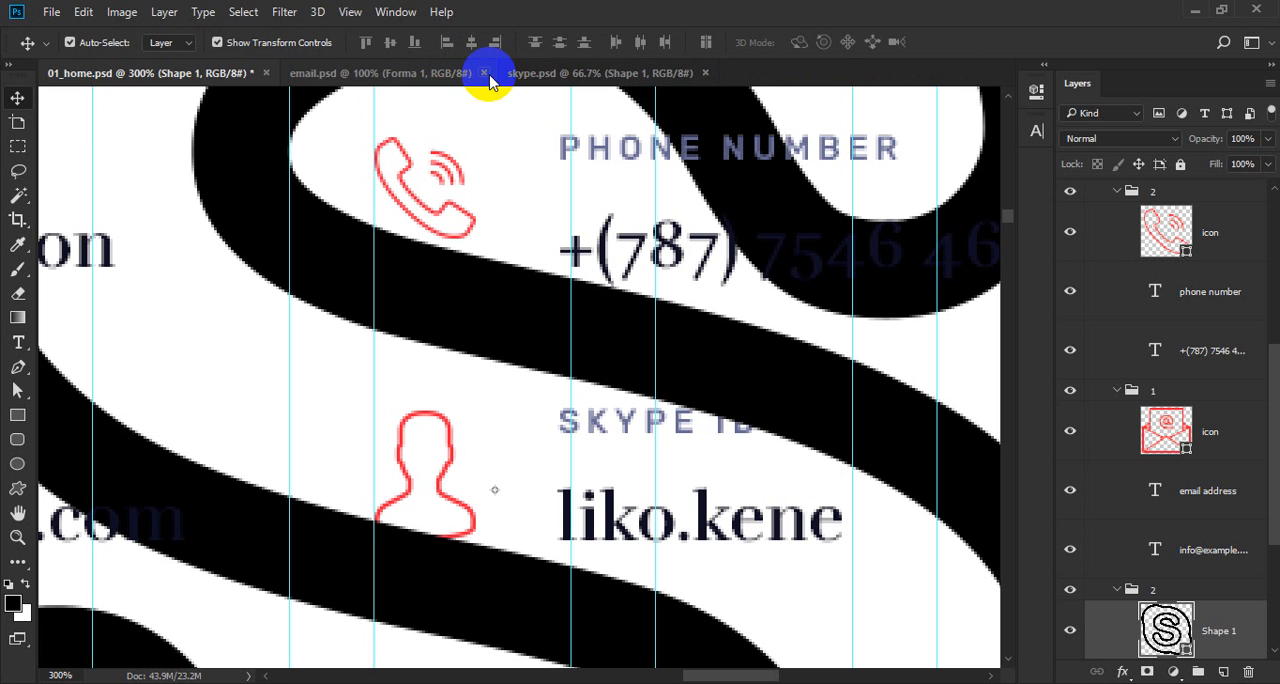
{"action": "left_click", "coordinate": [485, 76]}
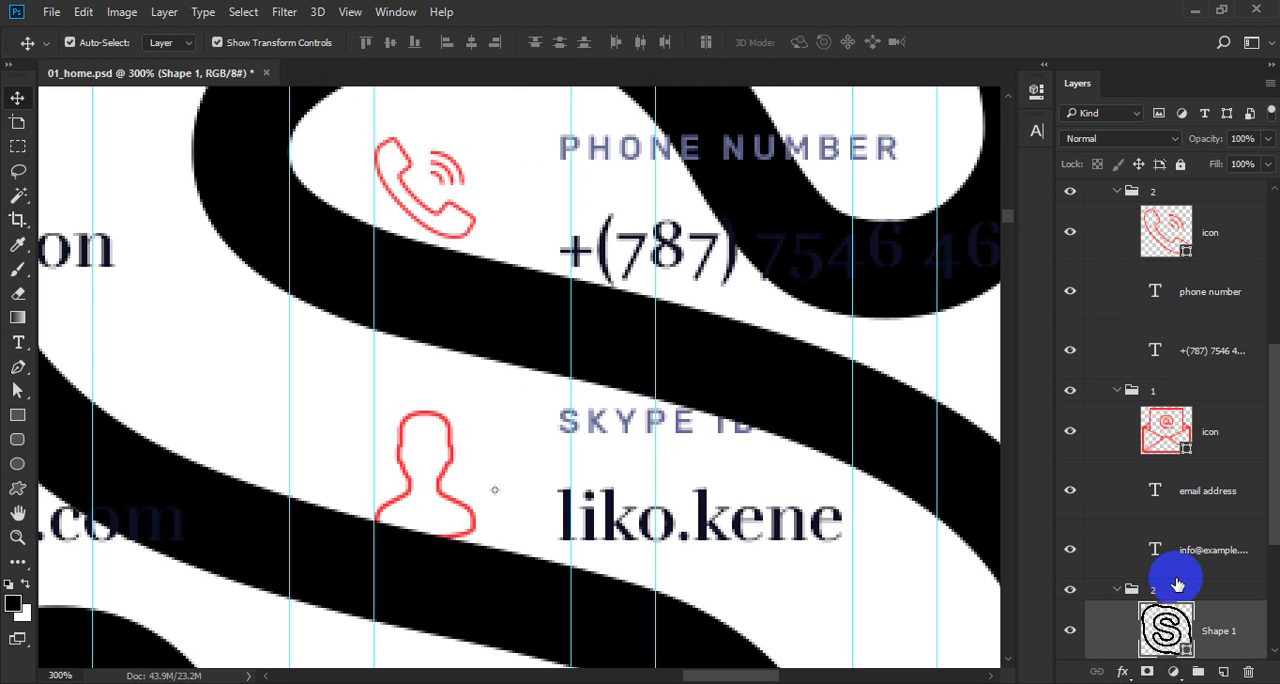
Align the large Skype shape to the bottom and left edges of the user icon beside the Skype ID.
{"action": "scroll", "coordinate": [1100, 586], "scroll_direction": "down", "scroll_amount": 2}
{"action": "left_click", "coordinate": [1157, 556], "text": "ctrl"}
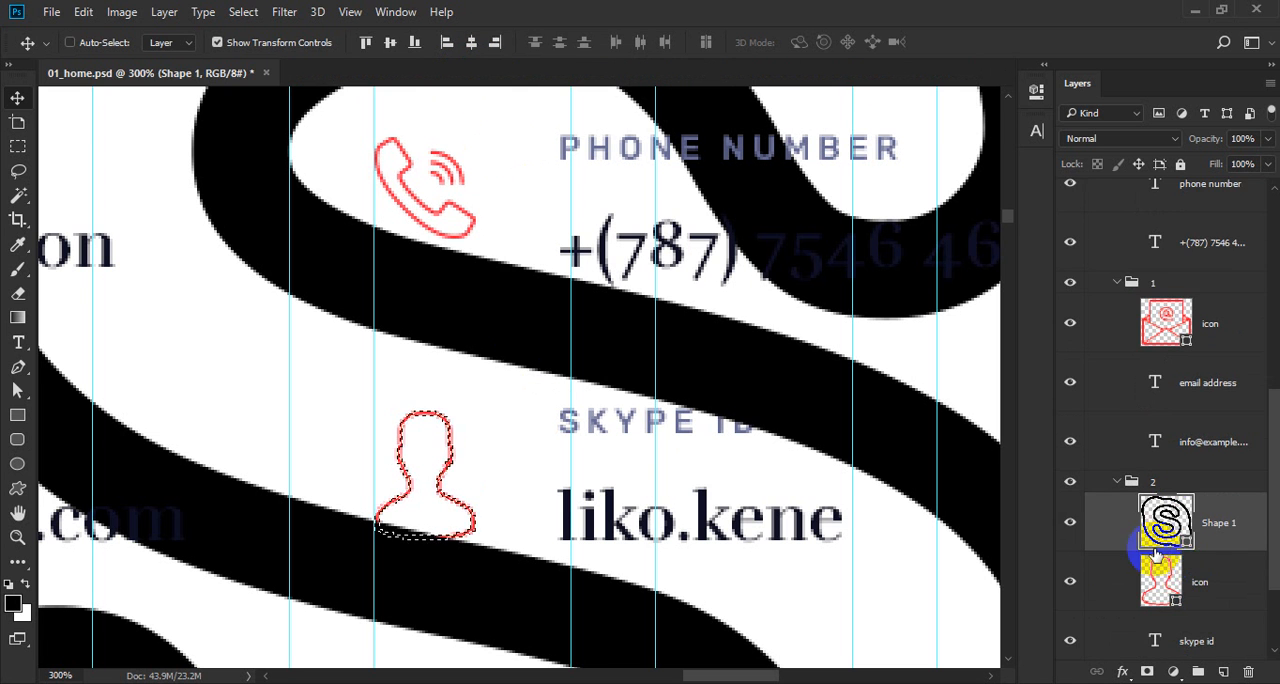
{"action": "left_click", "coordinate": [412, 43]}
{"action": "left_click", "coordinate": [446, 42]}
{"action": "key", "text": "ctrl+d"}
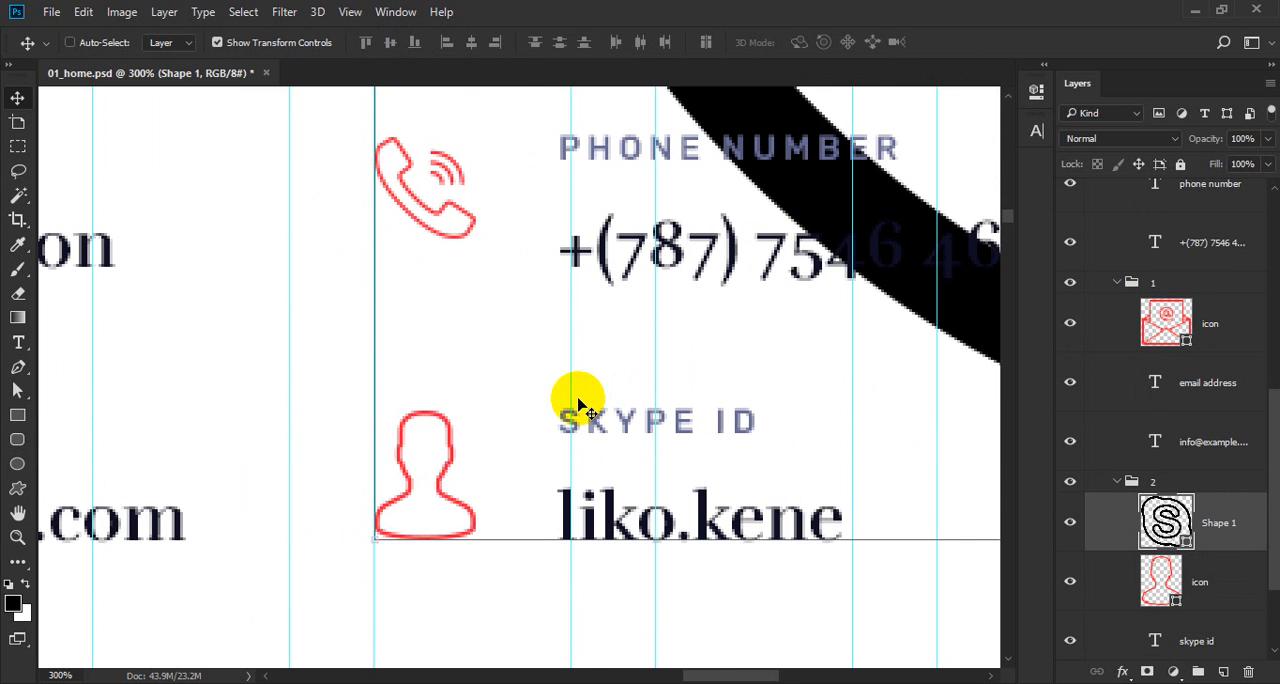
Scale the Skype shape down to the width of the user icon, keeping its lower-left corner in place.
{"action": "left_click_drag", "start_coordinate": [600, 338], "coordinate": [417, 468]}
{"action": "left_click_drag", "start_coordinate": [711, 223], "coordinate": [602, 334]}
{"action": "left_click_drag", "start_coordinate": [599, 340], "coordinate": [738, 408]}
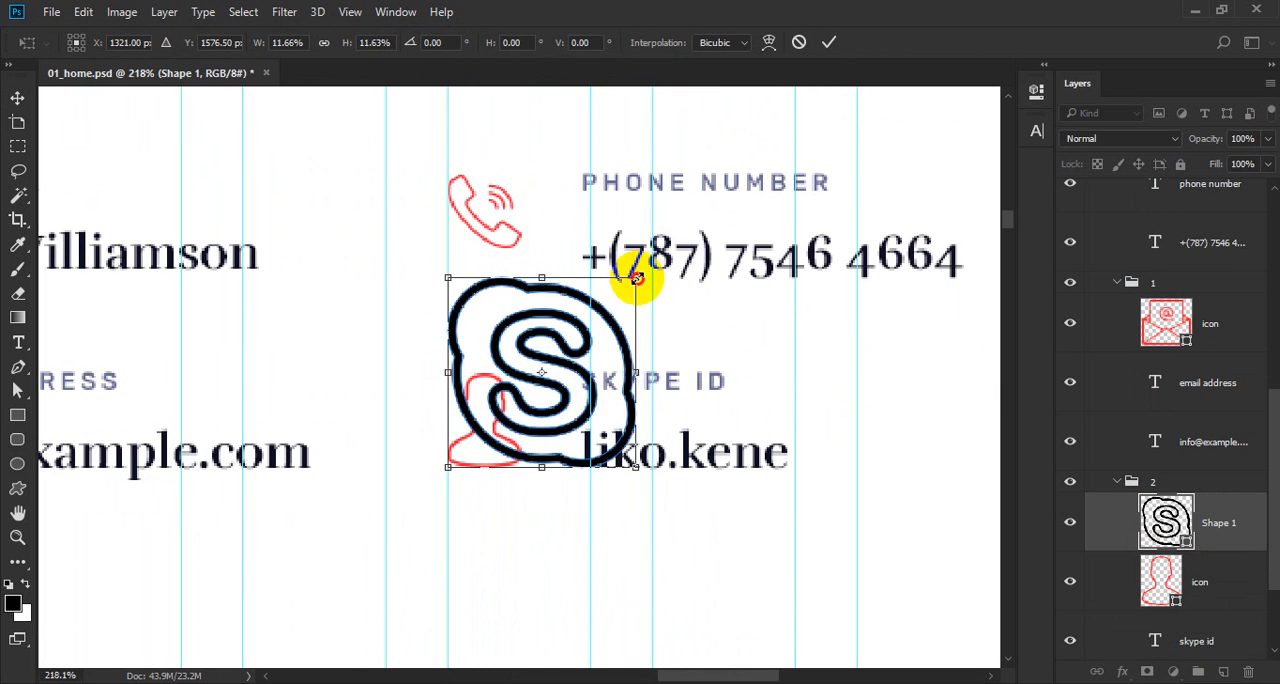
{"action": "left_click_drag", "start_coordinate": [635, 277], "coordinate": [514, 381]}
{"action": "key", "text": "Return"}
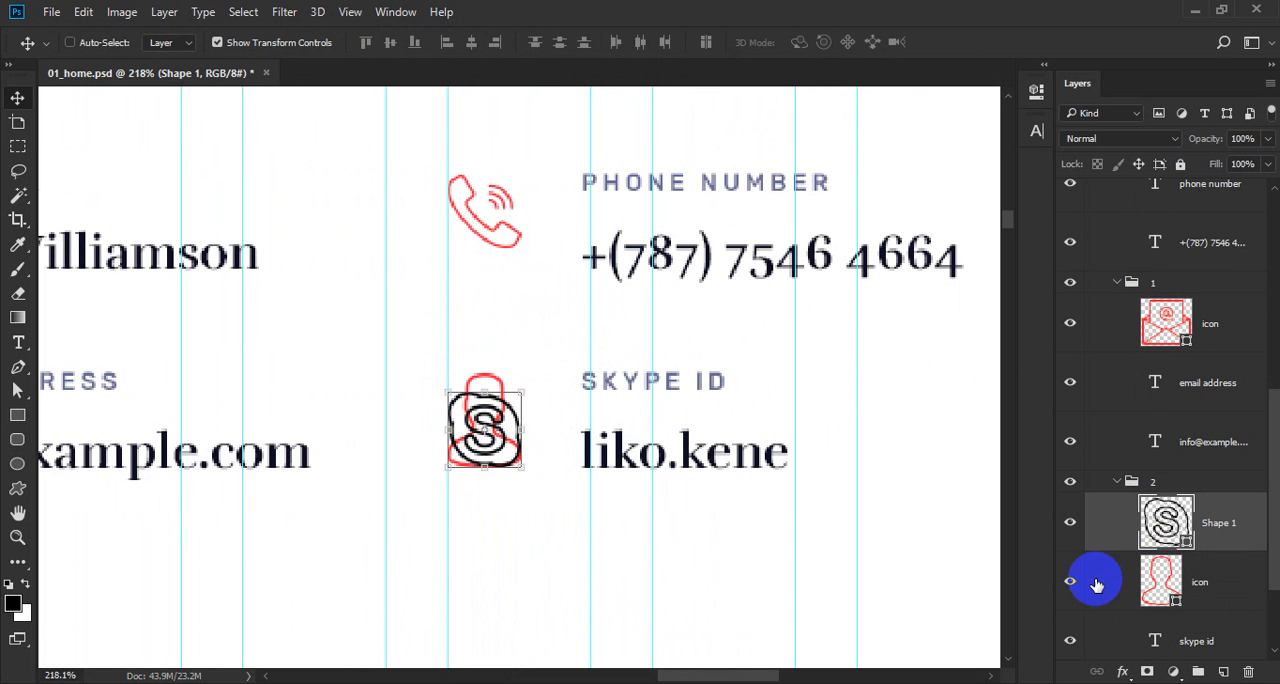
Align the Skype shape's top edge with the user icon's top and rename its layer as "icon".
{"action": "left_click", "coordinate": [1147, 581], "text": "ctrl"}
{"action": "left_click", "coordinate": [367, 42]}
{"action": "key", "text": "ctrl+d"}
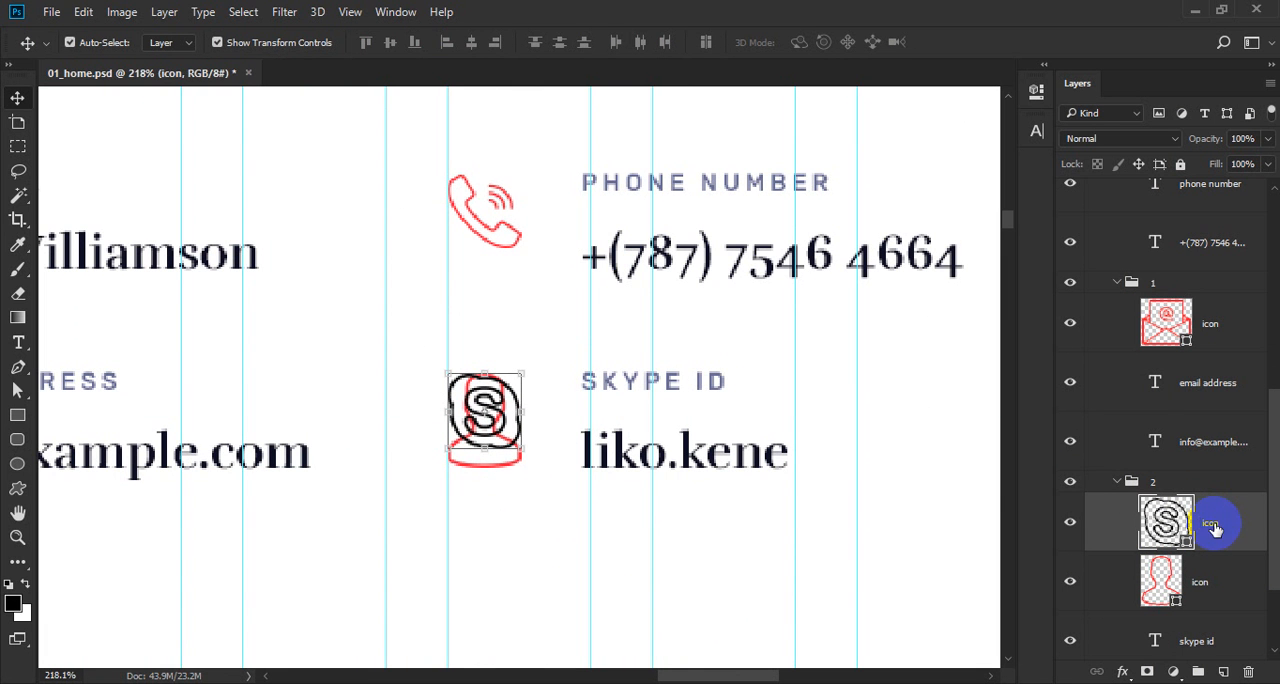
Recolour the Skype shape with the red ff1833 copied from the user icon beneath it.
{"action": "double_click", "coordinate": [1160, 578]}
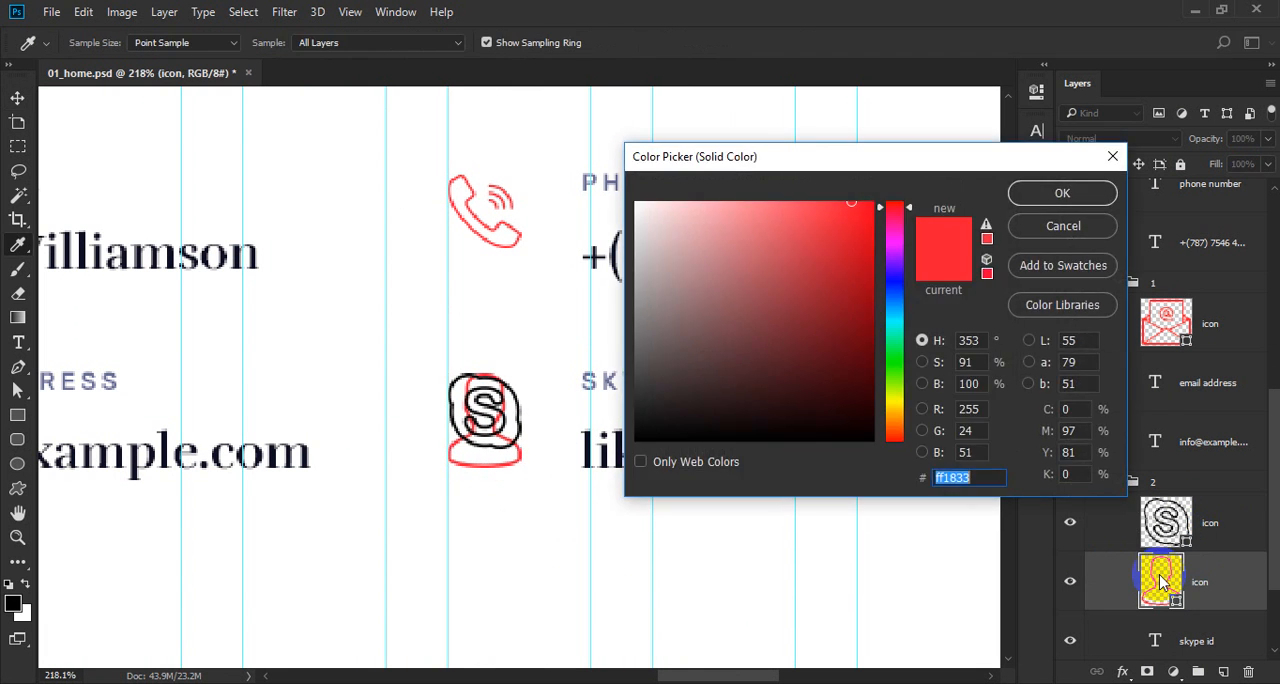
{"action": "key", "text": "Escape"}
{"action": "double_click", "coordinate": [1166, 523]}
{"action": "key", "text": "ctrl+v"}
{"action": "key", "text": "Return"}
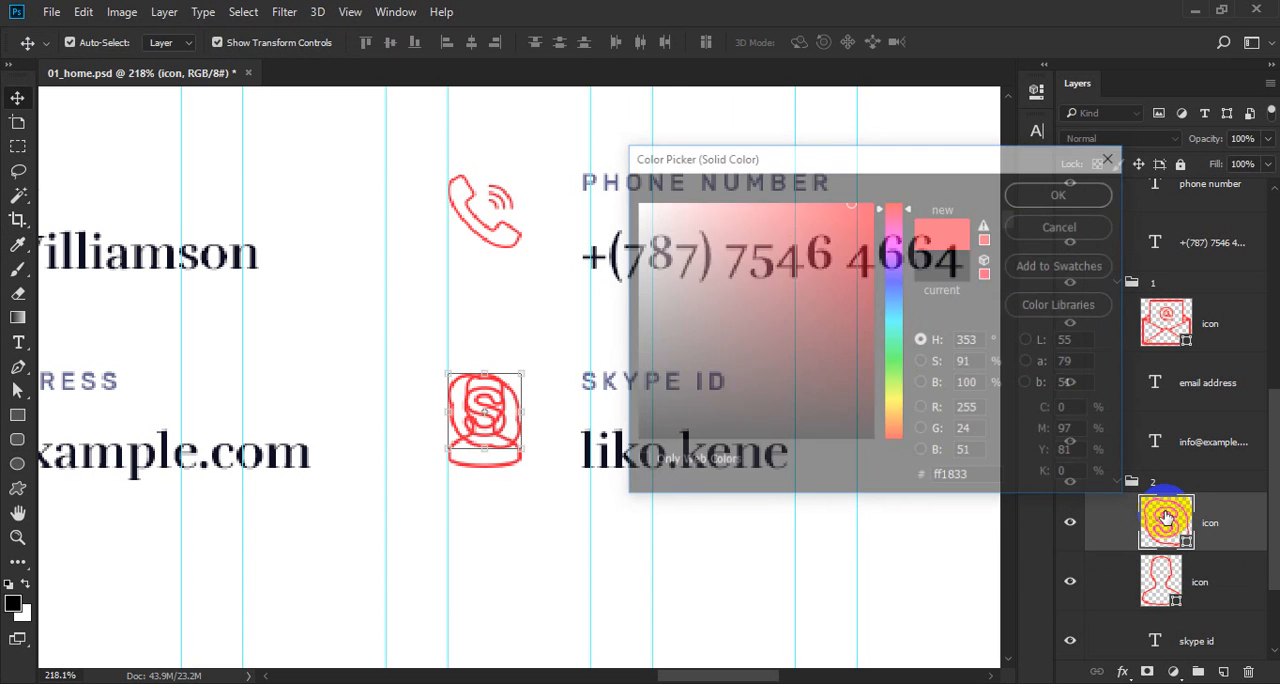
Delete the old user icon layer beside the Skype ID and save the document.
{"action": "left_click", "coordinate": [1231, 588]}
{"action": "key", "text": "Delete"}
{"action": "key", "text": "ctrl+s"}
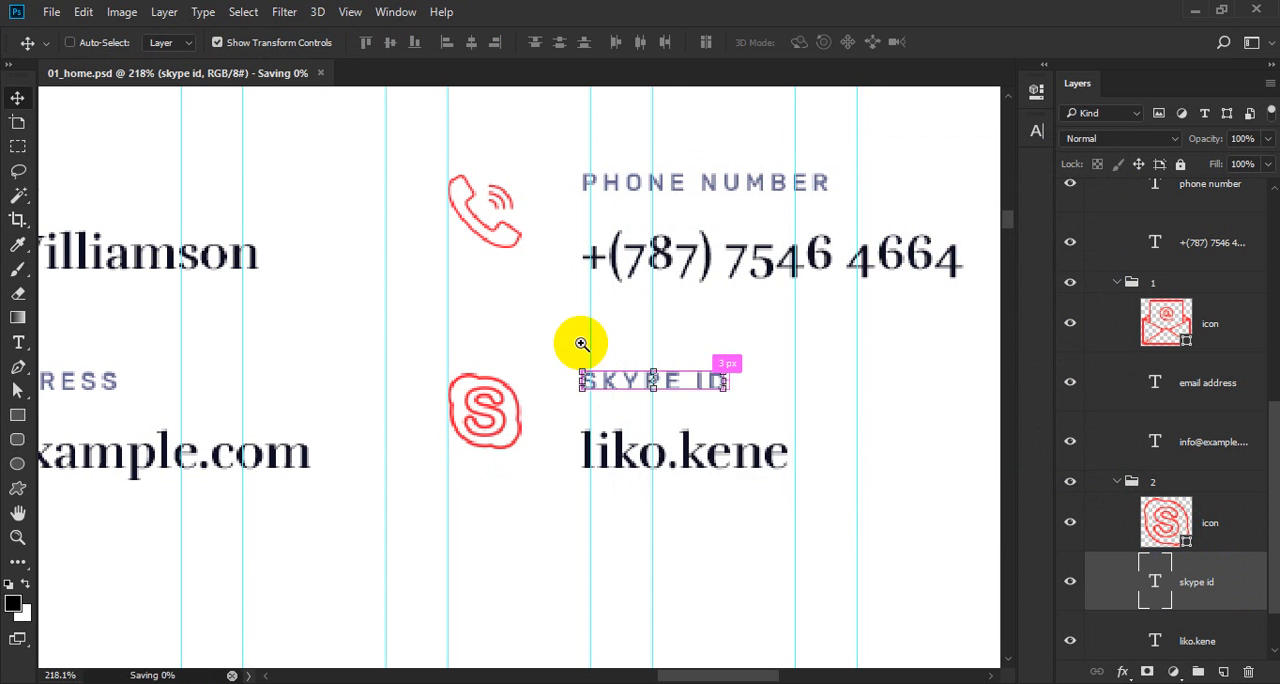
Collapse the contact detail groups and rename the email address group as 3 and the Skype ID group as 4.
{"action": "left_click", "coordinate": [580, 343], "text": "ctrl+alt"}
{"action": "left_click", "coordinate": [479, 343], "text": "ctrl+alt"}
{"action": "left_click_drag", "start_coordinate": [485, 336], "coordinate": [603, 420]}
{"action": "left_click_drag", "start_coordinate": [330, 446], "coordinate": [414, 428]}
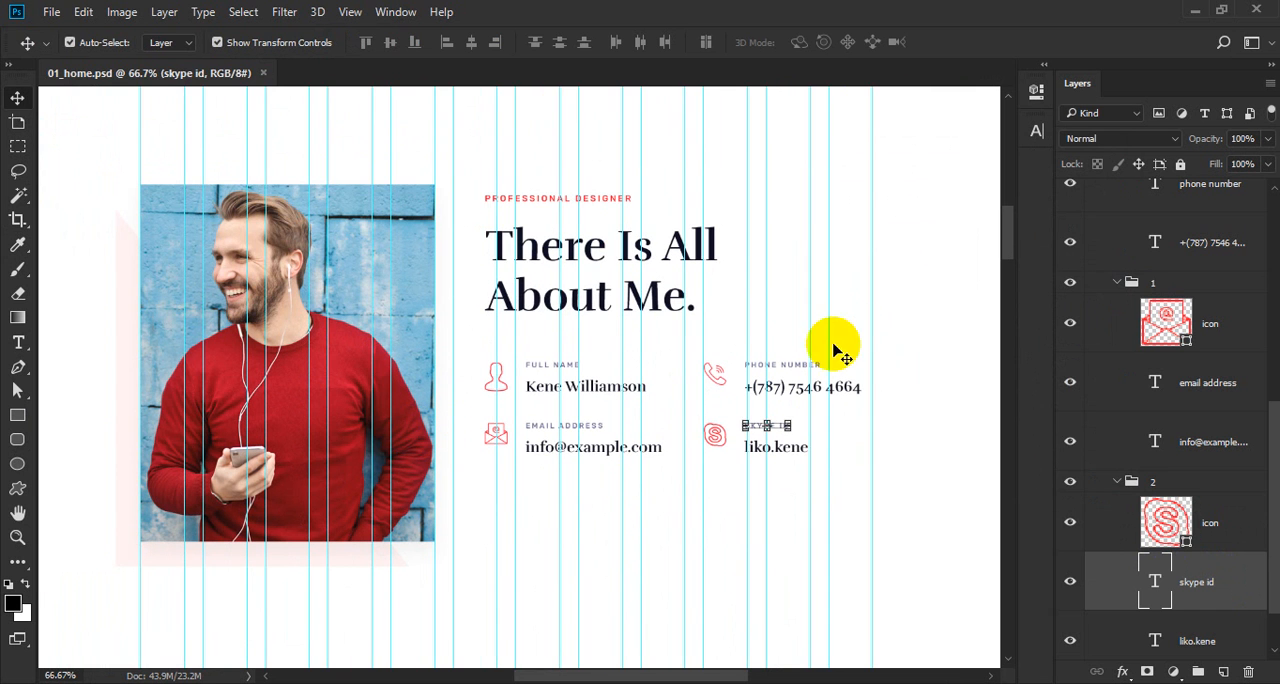
{"action": "left_click", "coordinate": [1118, 484], "text": "ctrl"}
{"action": "double_click", "coordinate": [1154, 569]}
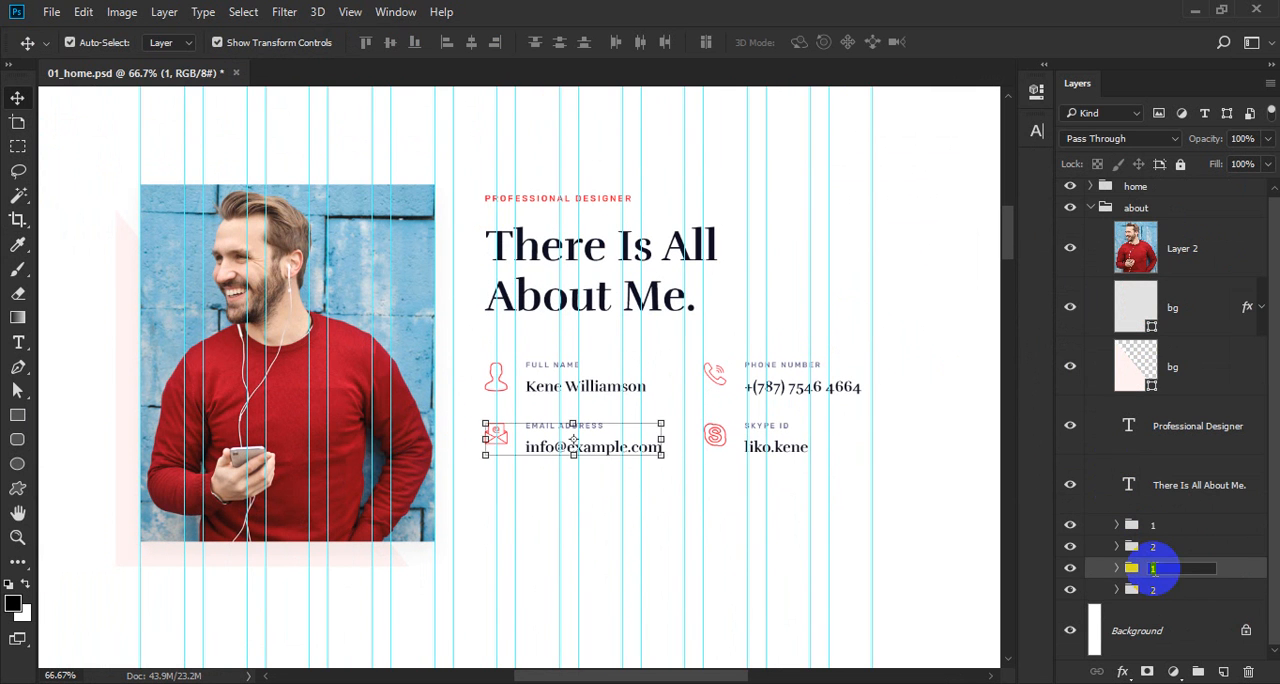
{"action": "double_click", "coordinate": [1155, 590]}
{"action": "type", "text": "4"}
{"action": "key", "text": "Return"}
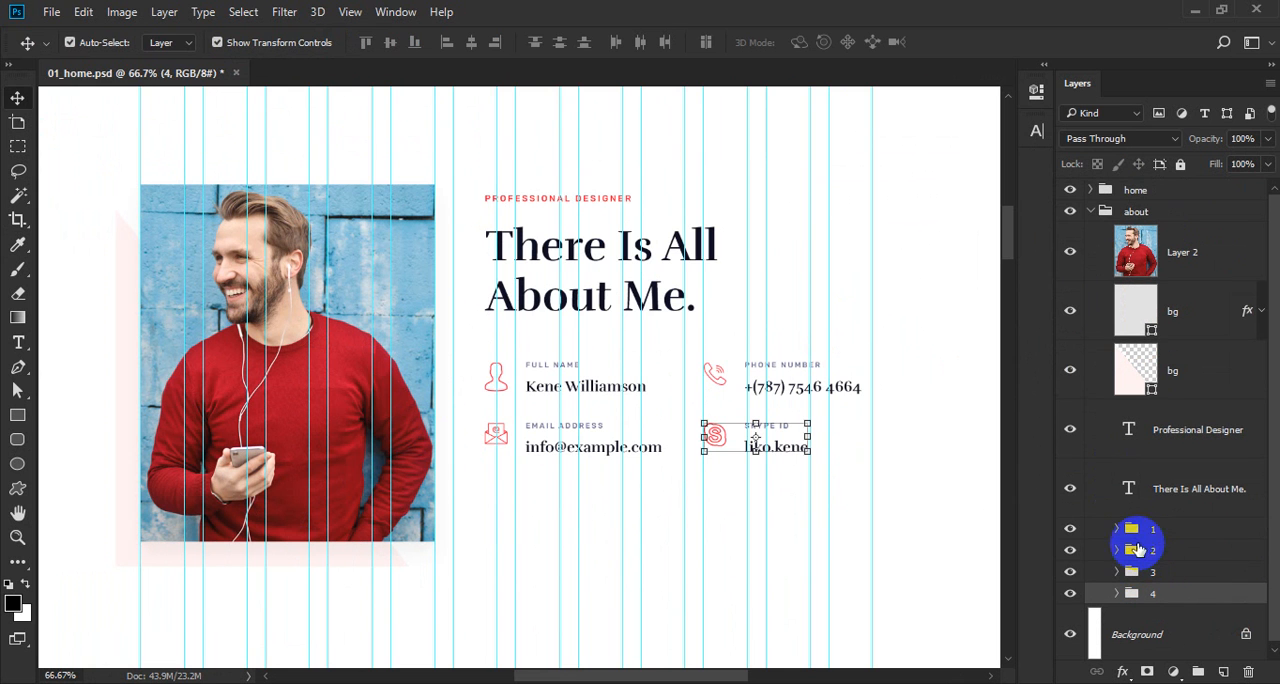
Group the subtitle, heading and four contact groups, and centre that group vertically against the photo's bg shape.
{"action": "left_click", "coordinate": [1192, 438], "text": "shift"}
{"action": "key", "text": "ctrl+g"}
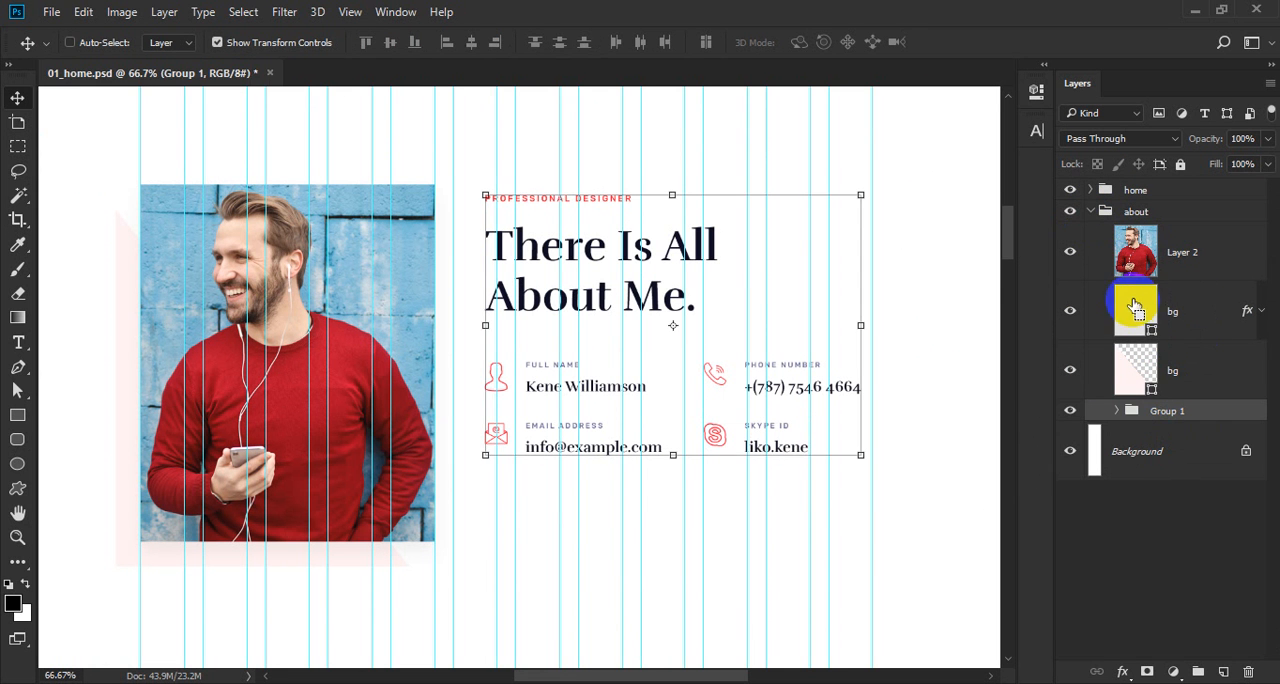
{"action": "left_click", "coordinate": [1138, 300], "text": "ctrl"}
{"action": "left_click", "coordinate": [388, 43]}
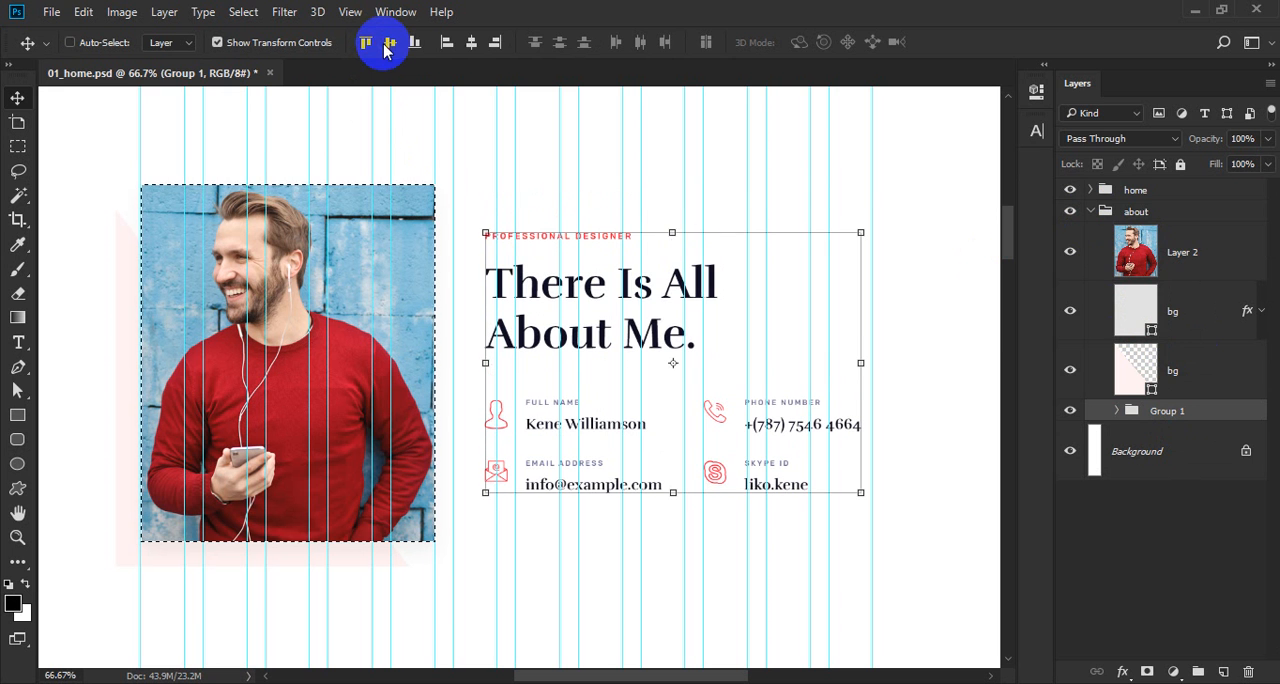
{"action": "key", "text": "ctrl+d"}
Ungroup the temporary text group and collapse the about group.
{"action": "right_click", "coordinate": [1218, 418]}
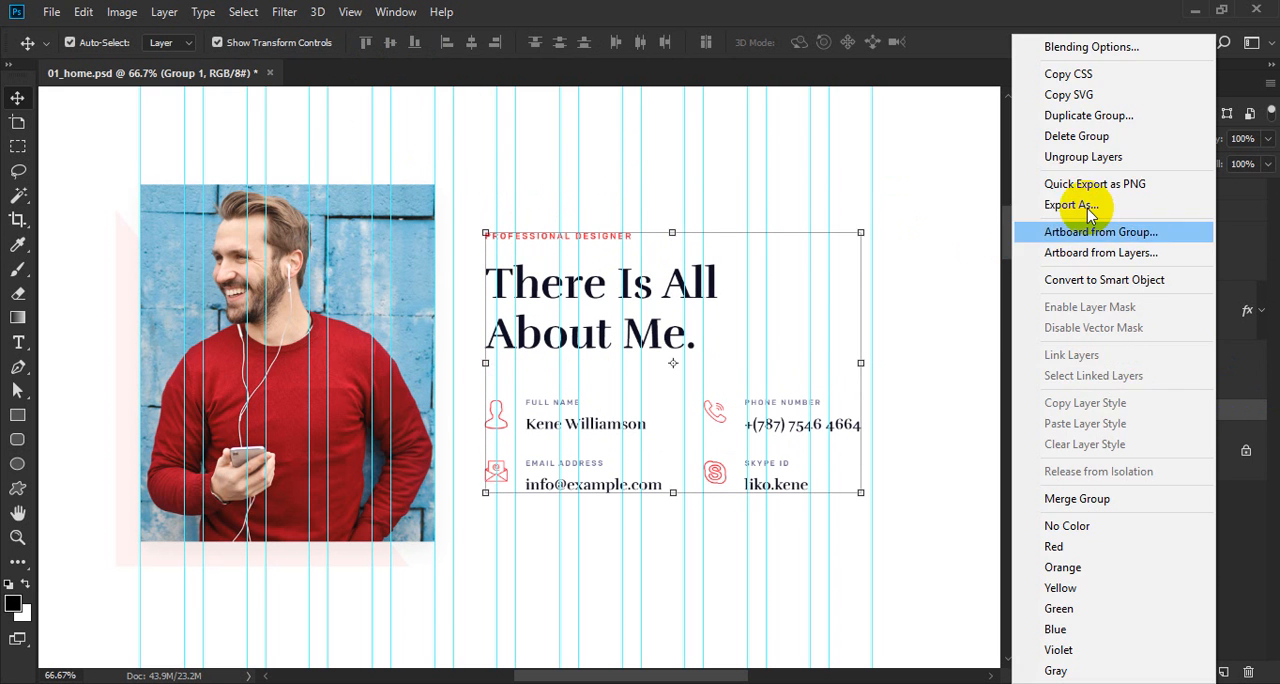
{"action": "left_click", "coordinate": [1077, 155]}
{"action": "left_click", "coordinate": [1096, 218]}
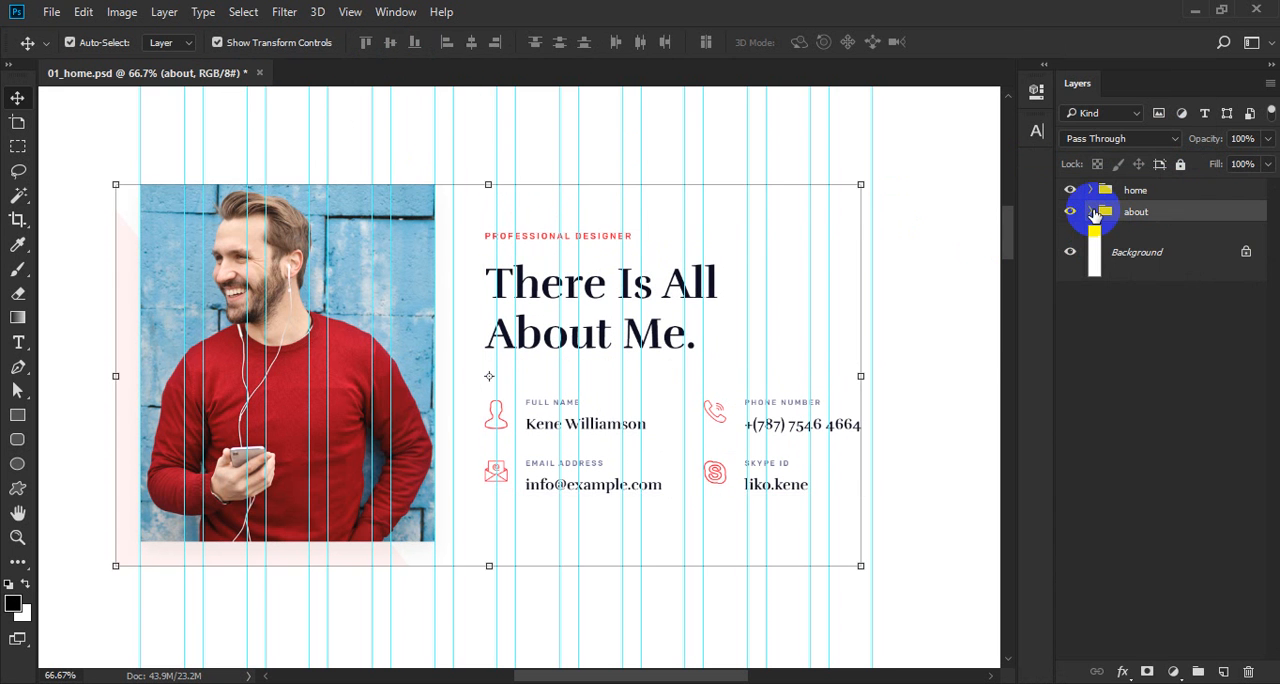
Move the about group vertically so it sits 120 px below the home section's lower edge.
{"action": "scroll", "coordinate": [571, 378], "scroll_direction": "up", "scroll_amount": 4}
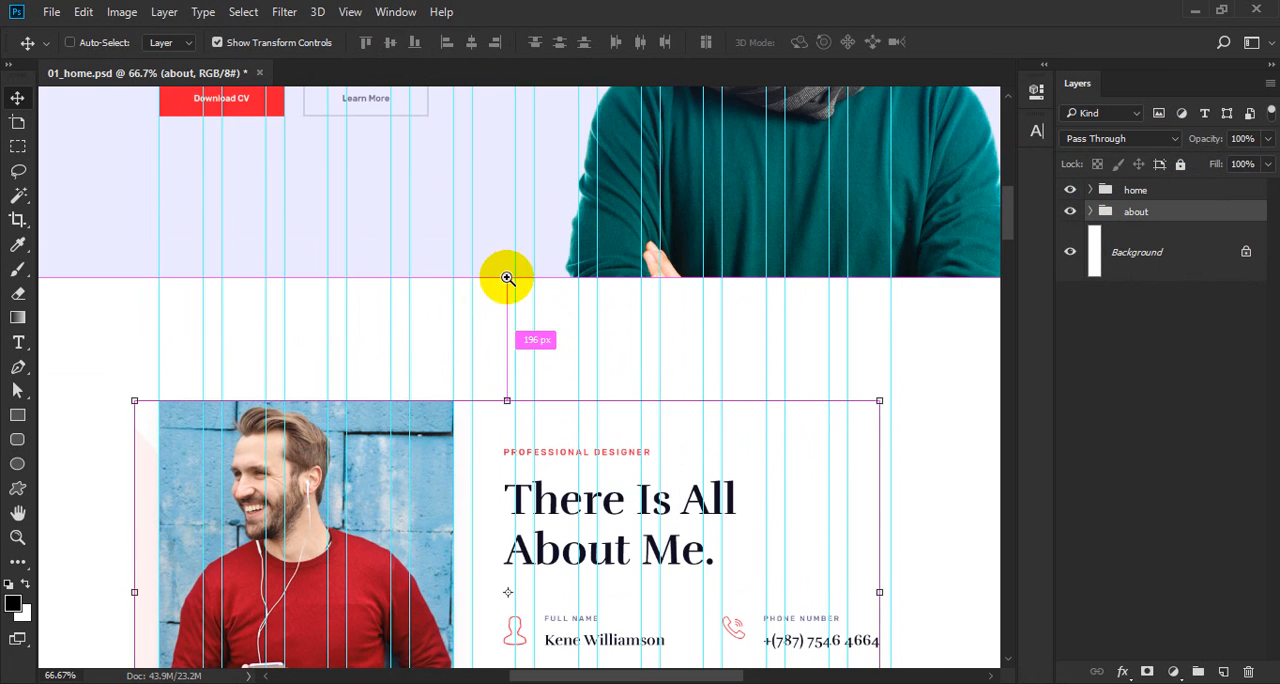
{"action": "left_click", "coordinate": [511, 346], "text": "ctrl"}
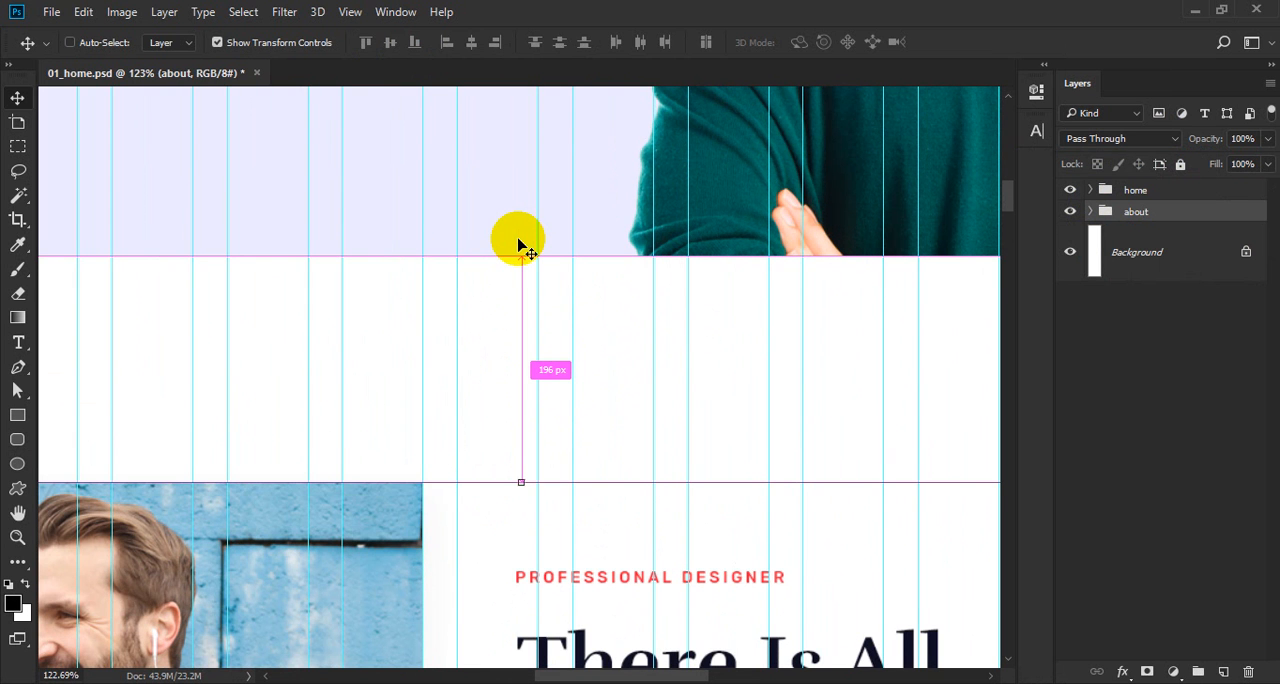
{"action": "key", "text": "ctrl+Down"}
{"action": "key", "text": "ctrl+Down"}
{"action": "key", "text": "ctrl+Down"}
{"action": "key", "text": "ctrl+Down"}
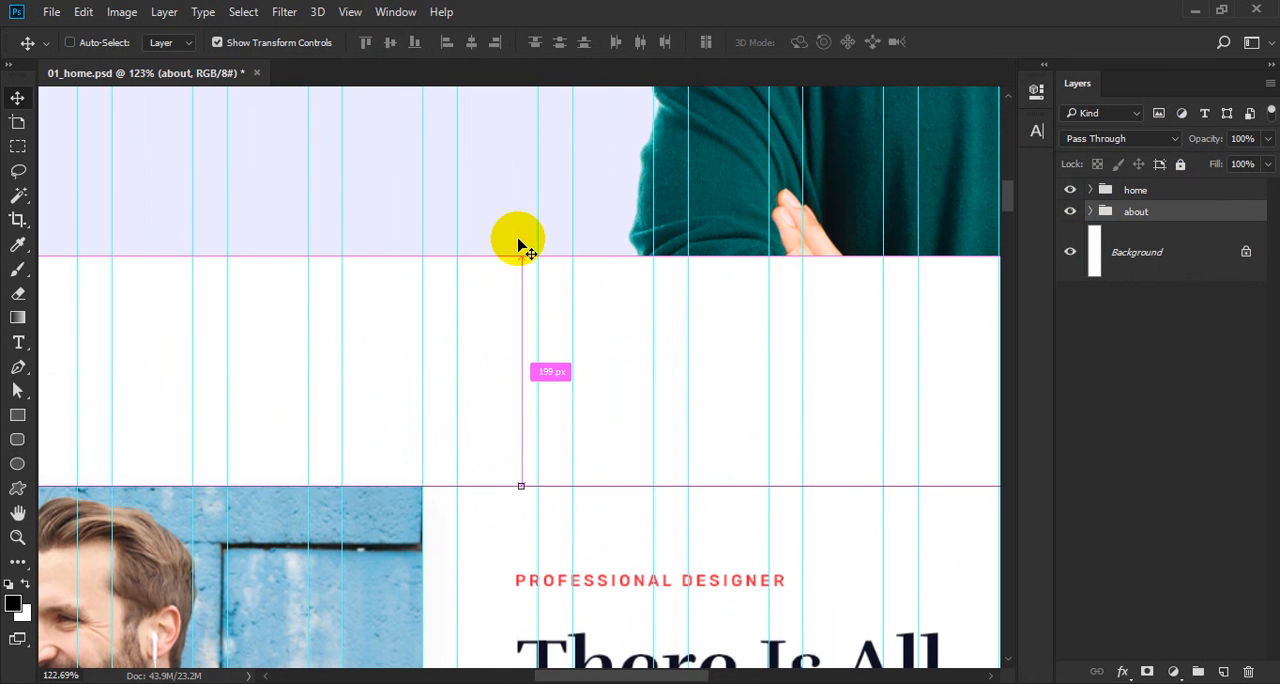
{"action": "key", "text": "shift+Up"}
{"action": "key", "text": "shift+Up"}
{"action": "key", "text": "shift+Up"}
{"action": "key", "text": "shift+Up"}
{"action": "key", "text": "shift+Up"}
{"action": "key", "text": "shift+Up"}
{"action": "key", "text": "shift+Up"}
{"action": "key", "text": "shift+Up"}
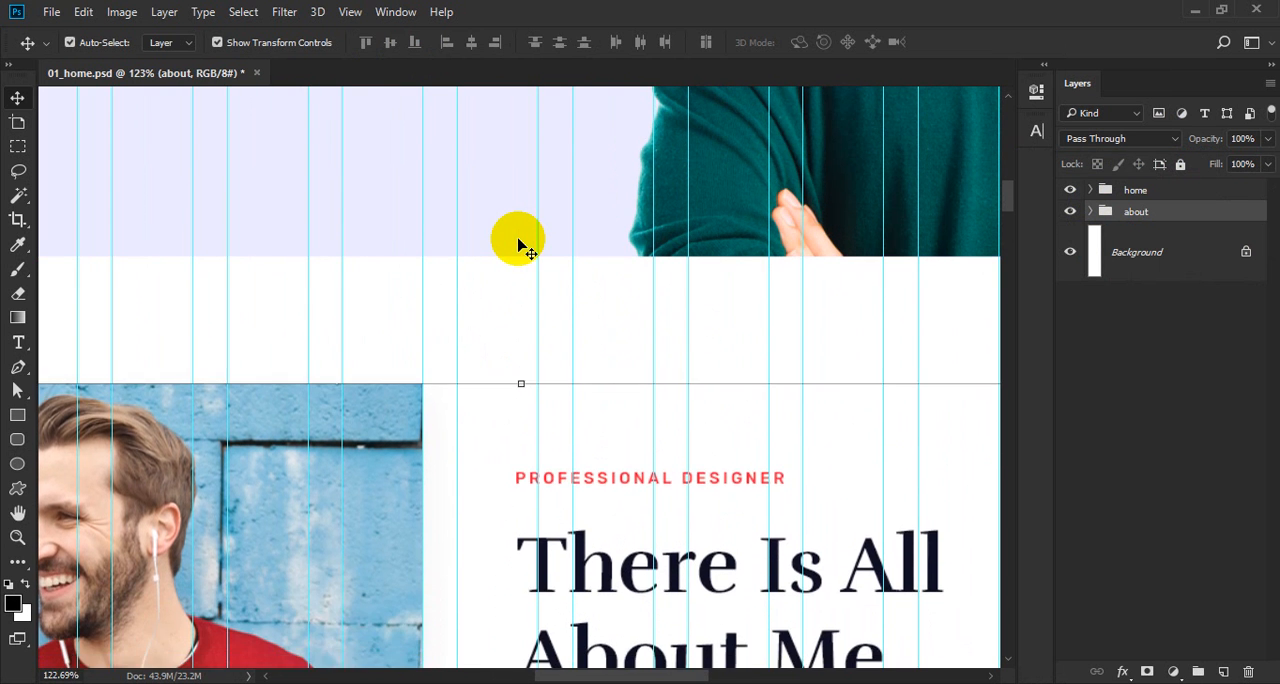
{"action": "key", "text": "ctrl"}
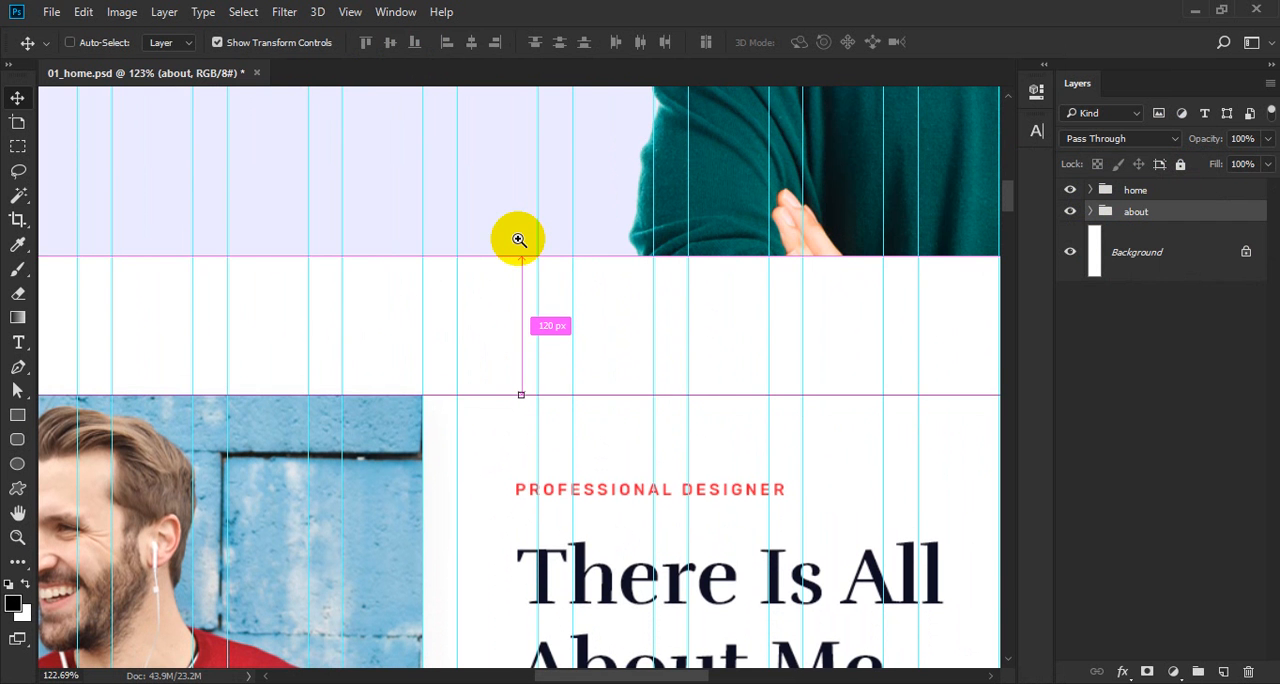
Save the document and hide the panels and guides for a clean view of the About section.
{"action": "left_click", "coordinate": [518, 240], "text": "ctrl+alt"}
{"action": "left_click", "coordinate": [586, 552], "text": "ctrl"}
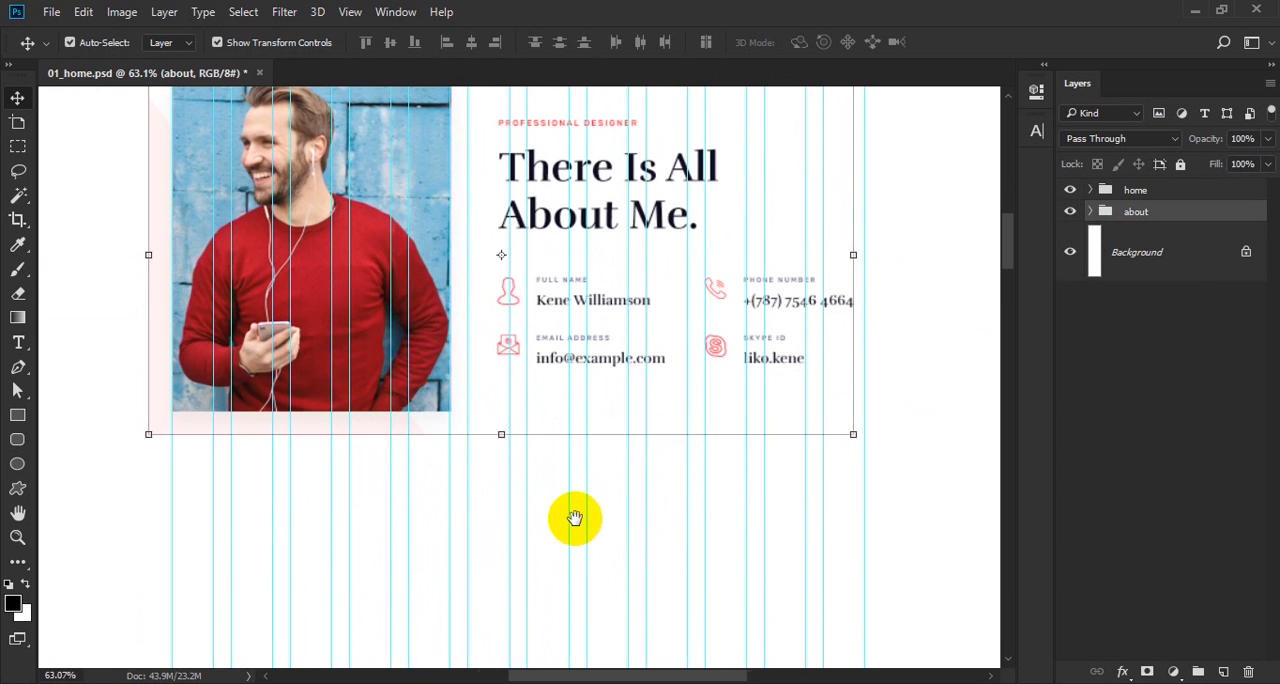
{"action": "left_click_drag", "start_coordinate": [575, 518], "coordinate": [627, 524]}
{"action": "left_click_drag", "start_coordinate": [586, 451], "coordinate": [590, 488]}
{"action": "key", "text": "Tab"}
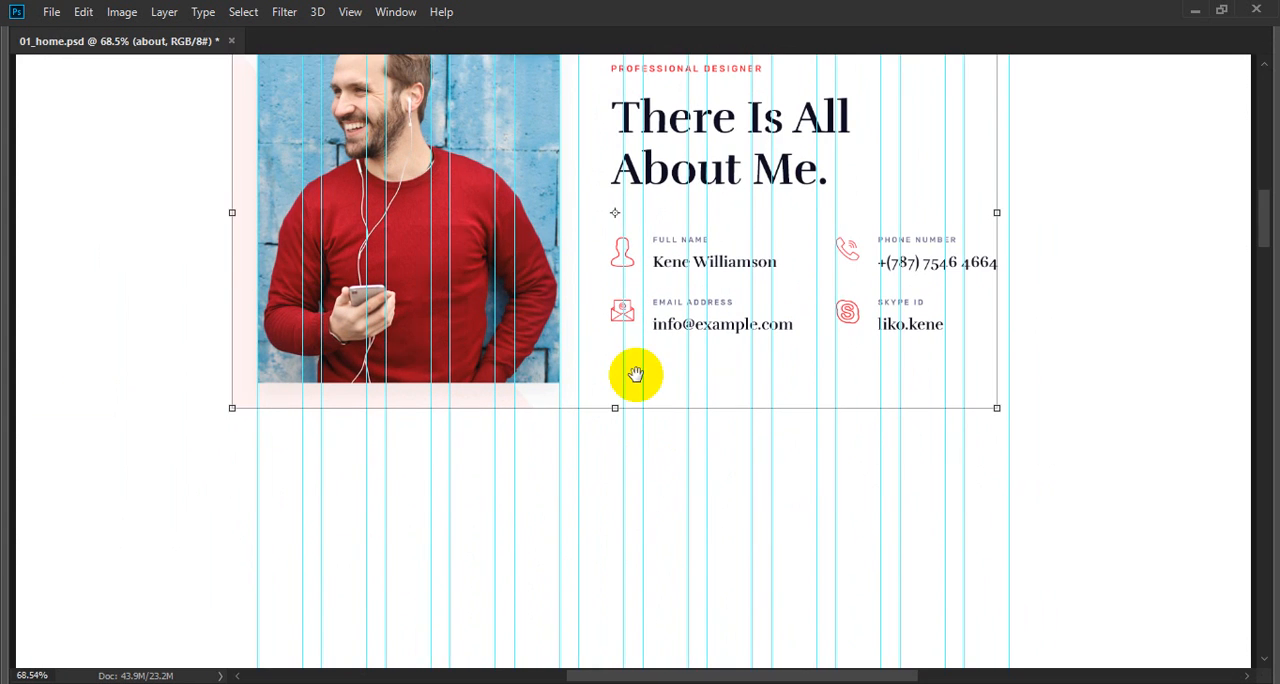
{"action": "left_click_drag", "start_coordinate": [620, 334], "coordinate": [640, 484]}
{"action": "left_click", "coordinate": [1112, 394], "text": "ctrl"}
{"action": "key", "text": "ctrl+s"}
{"action": "key", "text": "ctrl+semicolon"}
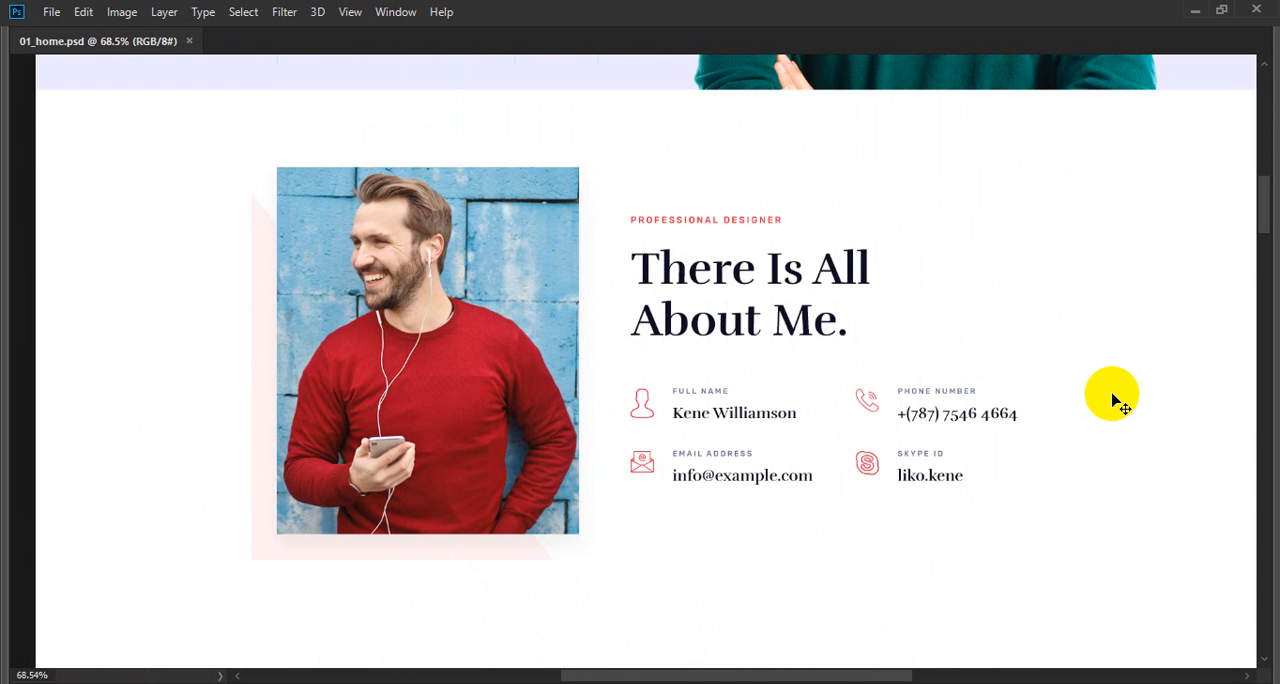
{"action": "left_click", "coordinate": [581, 260], "text": "ctrl"}
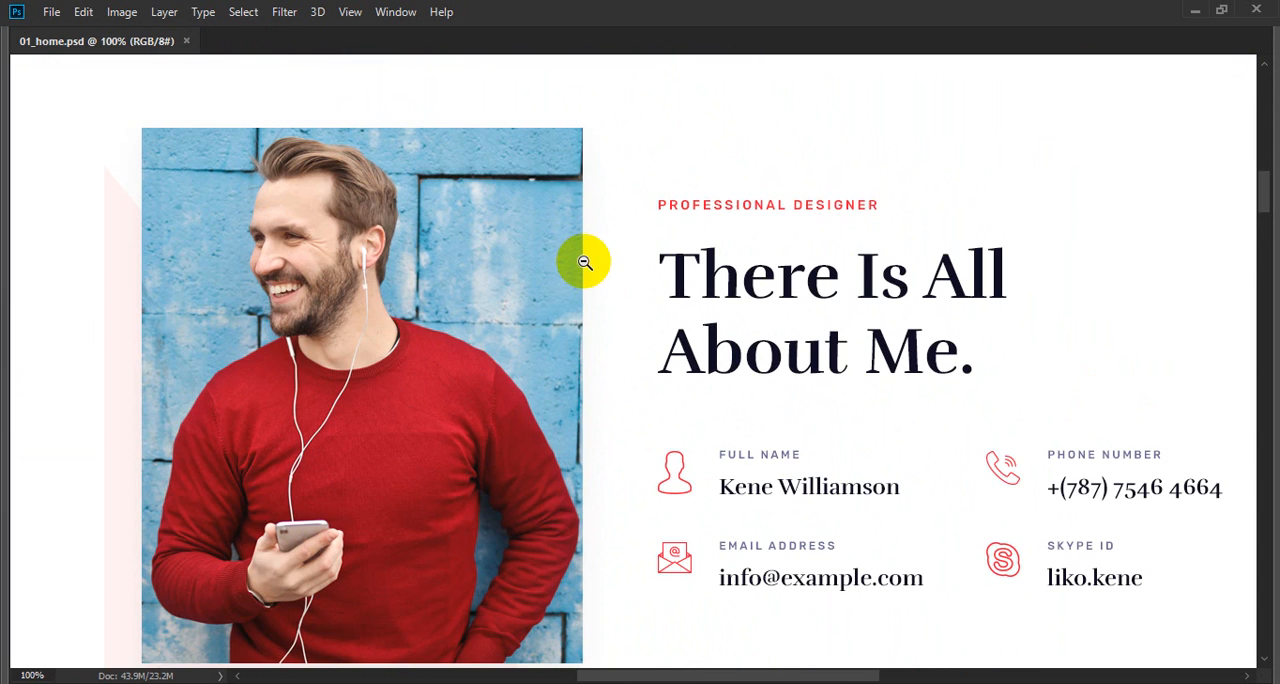
{"action": "left_click", "coordinate": [585, 262], "text": "alt"}
{"action": "mouse_move", "coordinate": [608, 309]}
{"action": "left_mouse_down"}
{"action": "mouse_move", "coordinate": [623, 334]}
{"action": "mouse_move", "coordinate": [595, 307]}
{"action": "mouse_move", "coordinate": [593, 327]}
{"action": "left_mouse_up"}
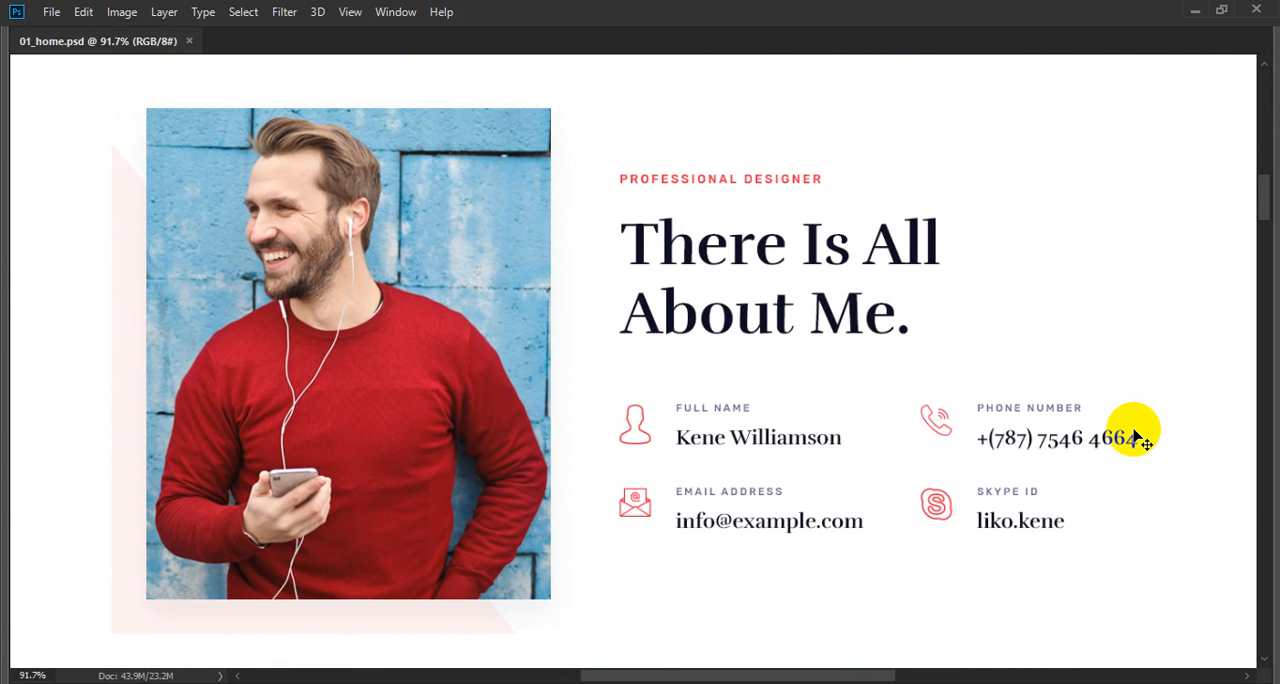